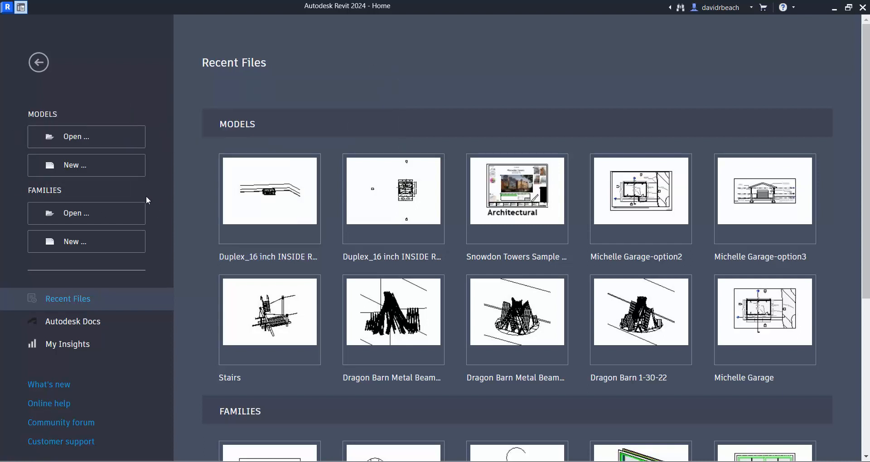
- Create a new project from the default.rte template in the English-Imperial template folder
click(79, 174)
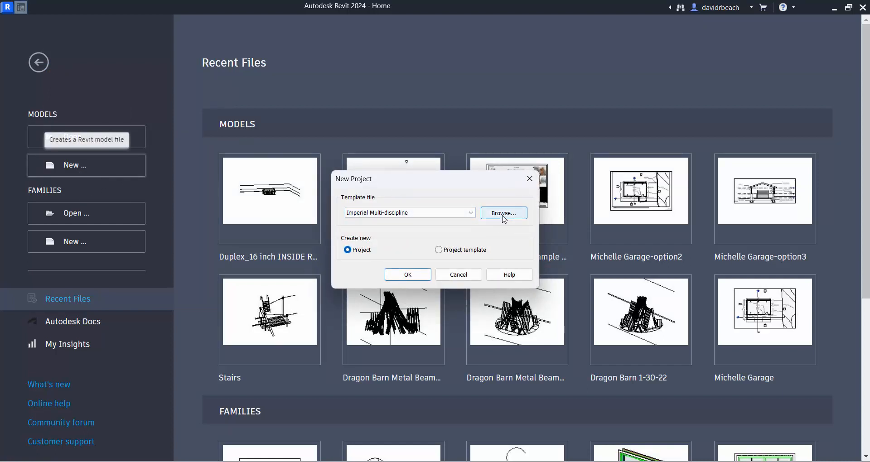
click(466, 213)
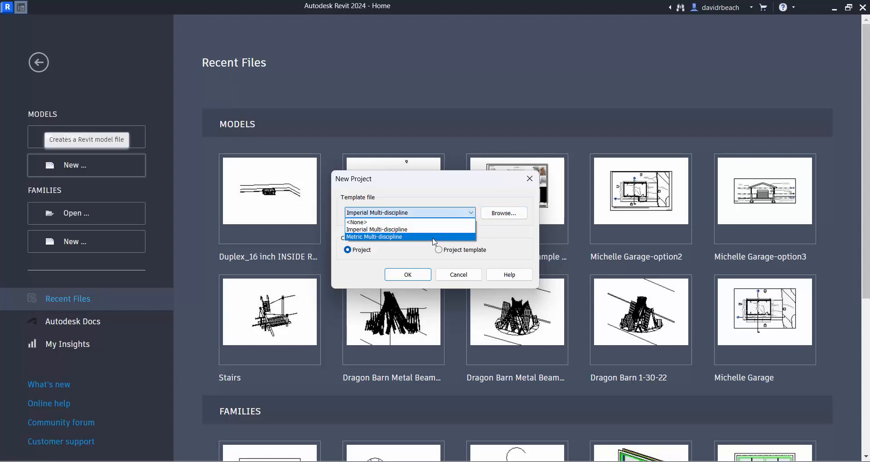
click(476, 193)
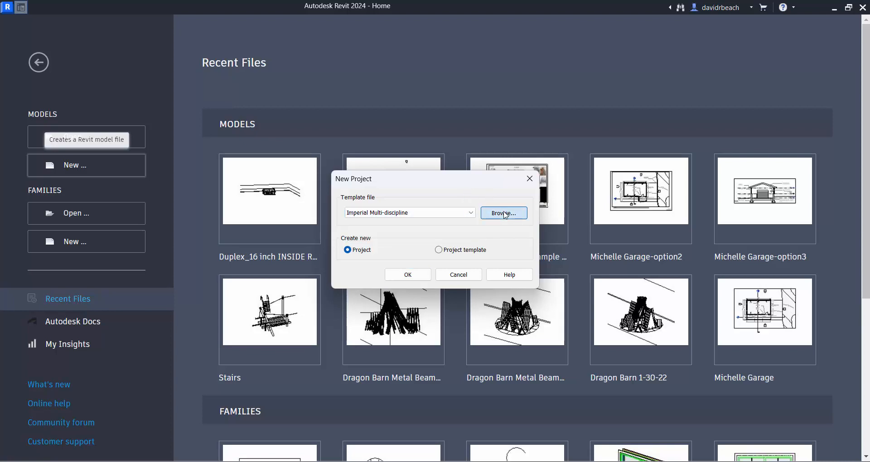
click(505, 214)
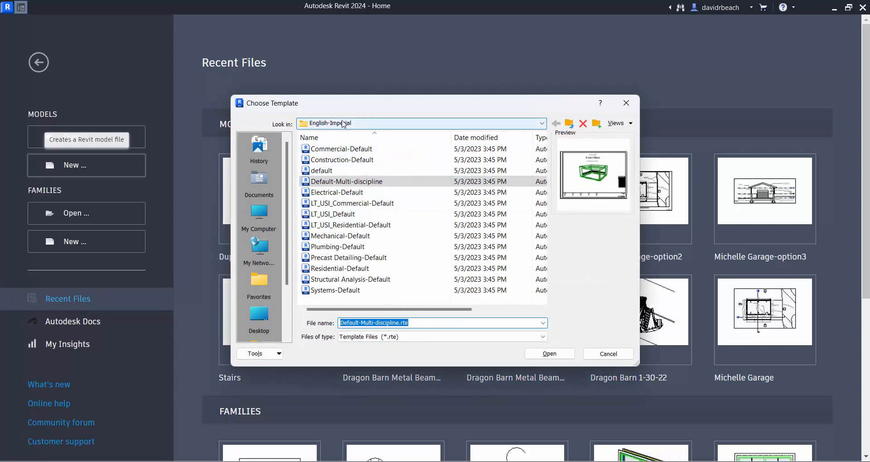
click(333, 171)
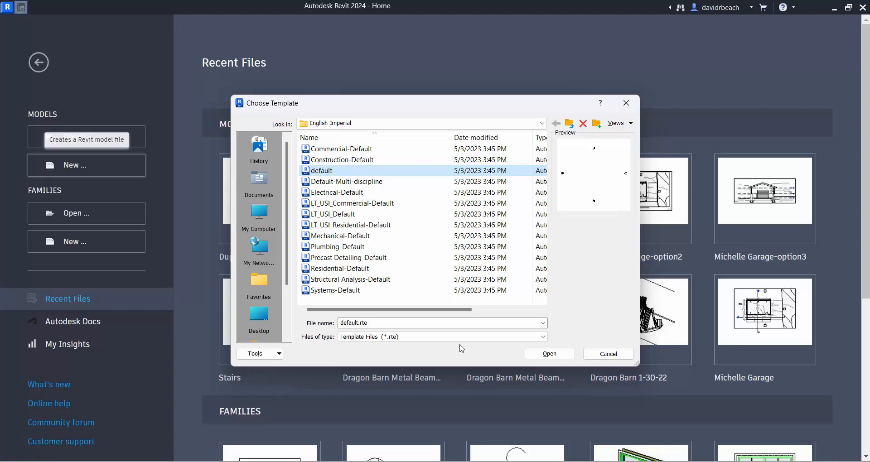
click(551, 354)
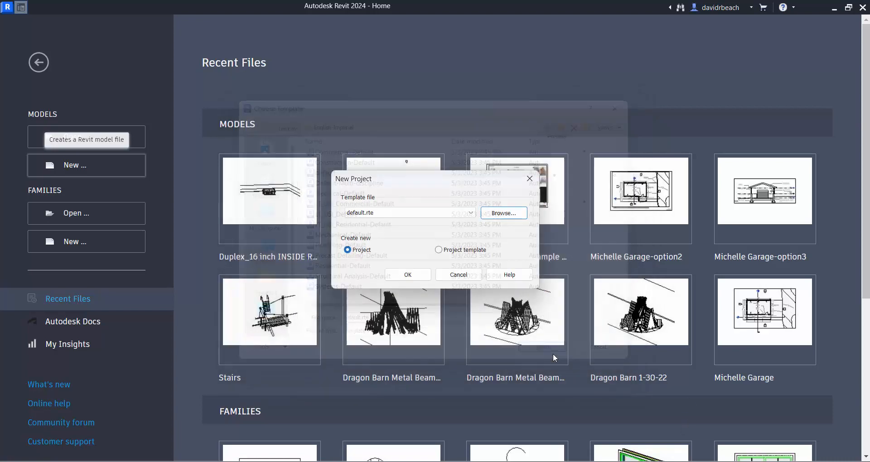
click(422, 275)
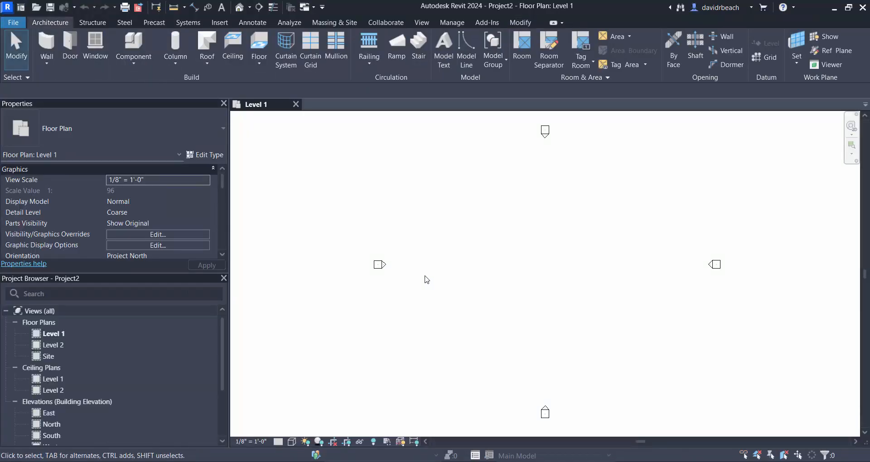
- Start placing a component and browse for a family to load in the English-Imperial US library folder
scroll(544, 260, down, 1)
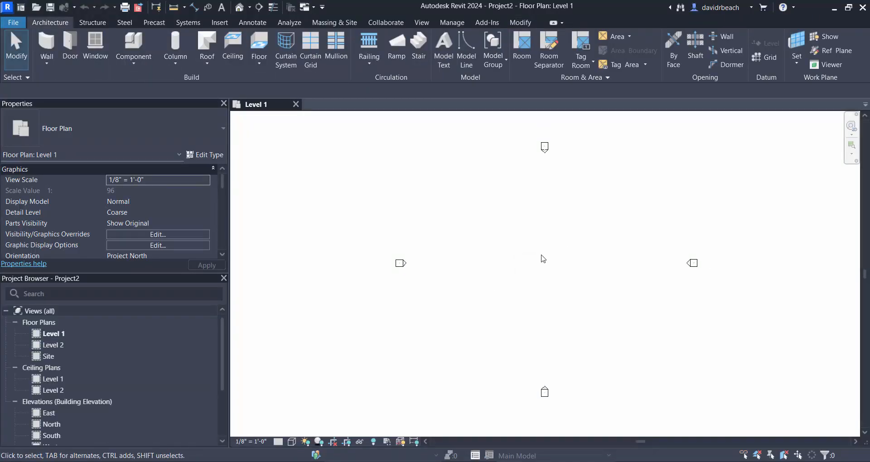
middle_drag(544, 259, 501, 246)
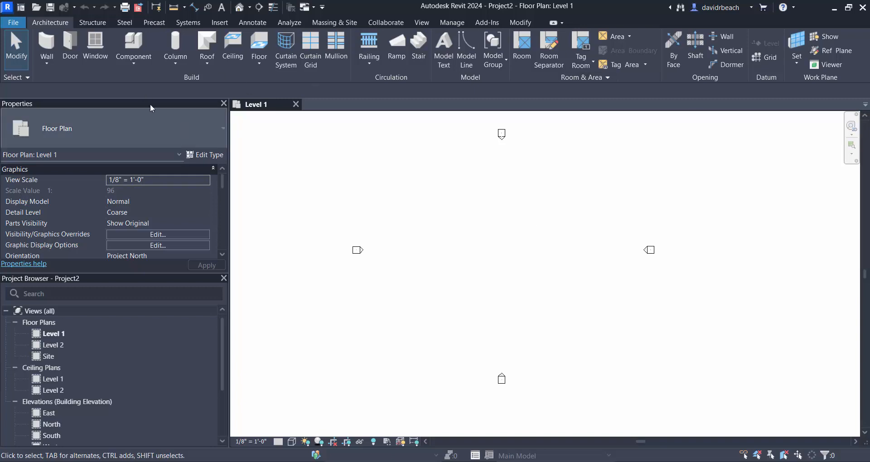
click(133, 45)
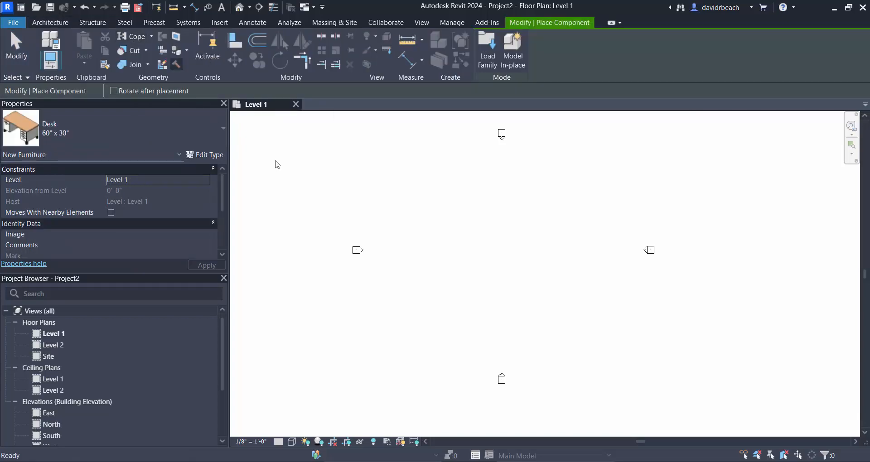
click(487, 51)
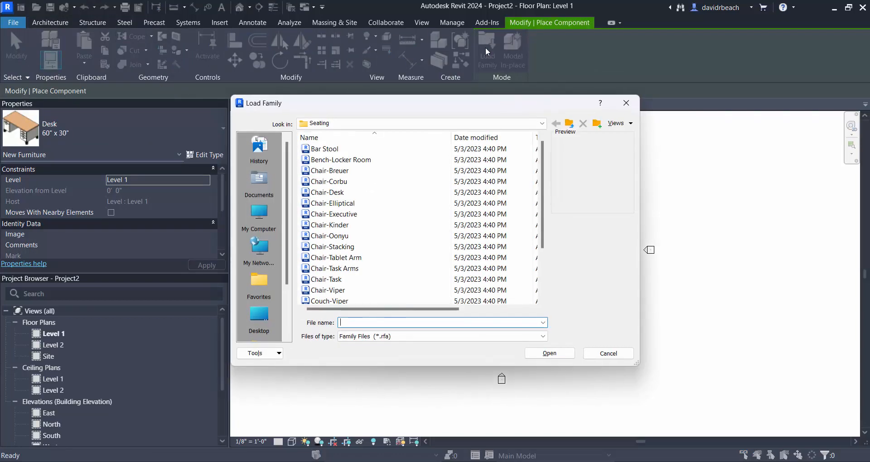
click(388, 124)
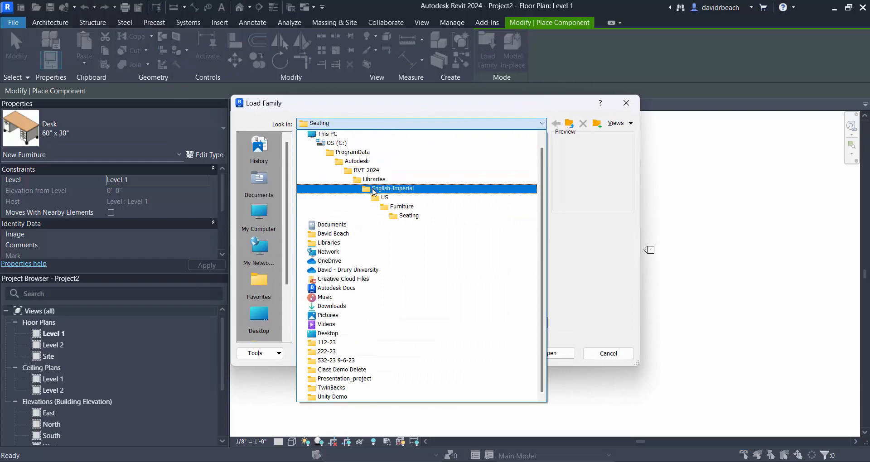
click(388, 189)
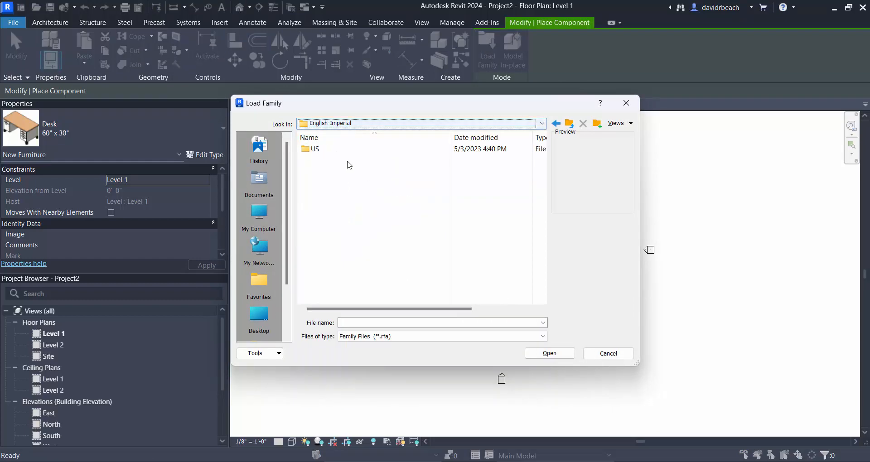
click(331, 125)
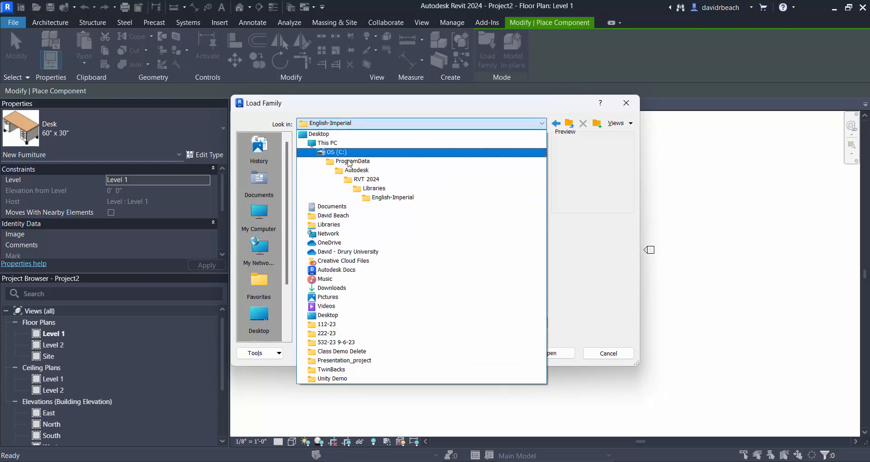
click(362, 188)
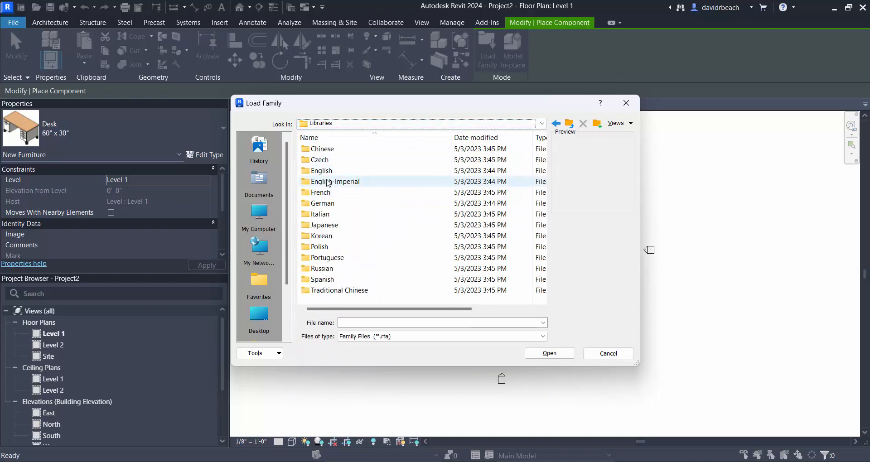
click(310, 186)
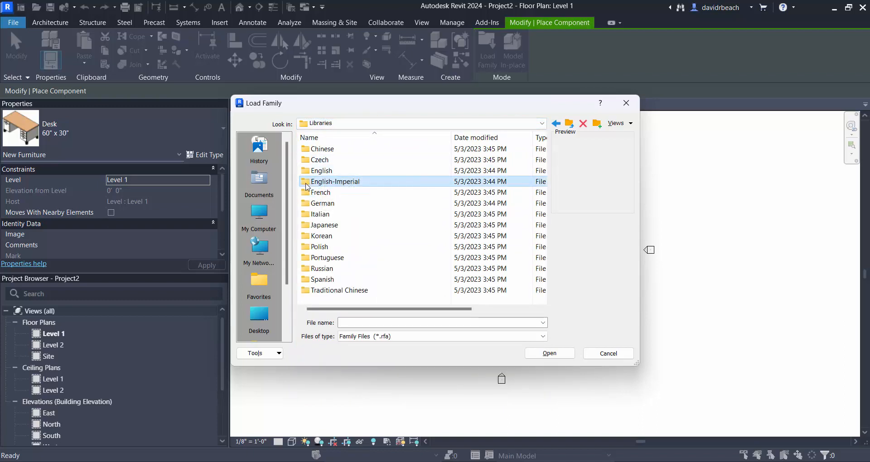
double_click(310, 185)
double_click(313, 148)
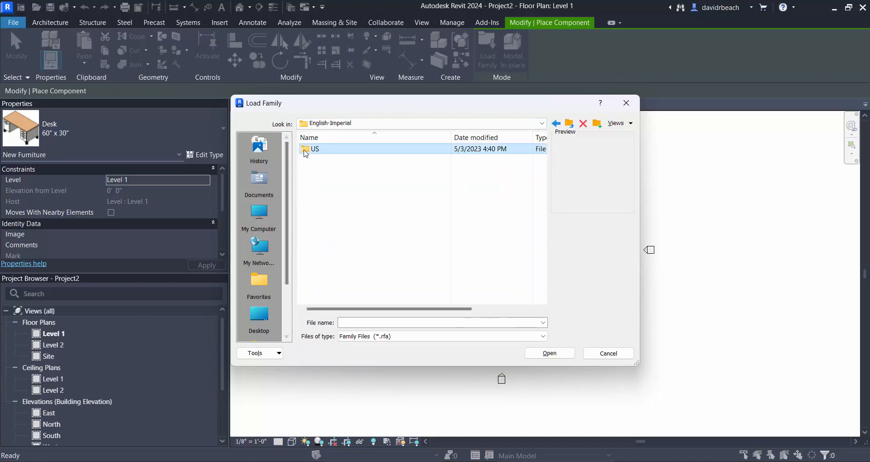
- Load the Seating-Auditorium family from the library's Furniture > Seating folder
mouse_move(544, 149)
mouse_down()
mouse_move(544, 295)
mouse_move(550, 165)
mouse_up()
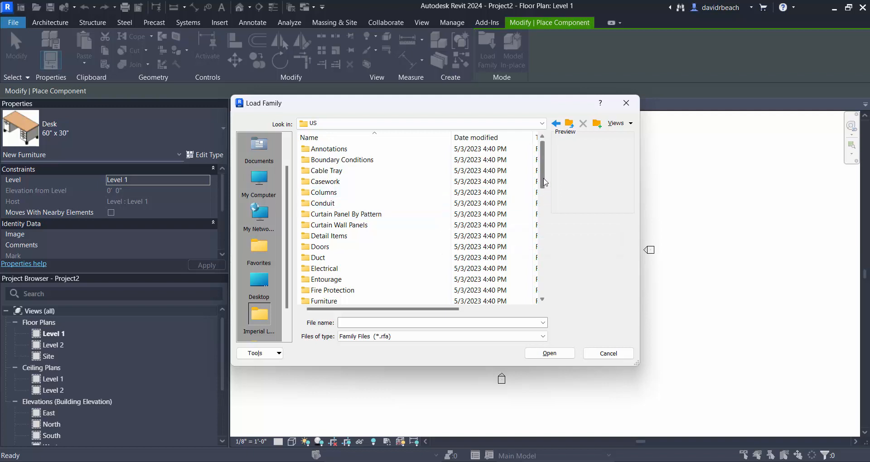
drag(546, 181, 544, 195)
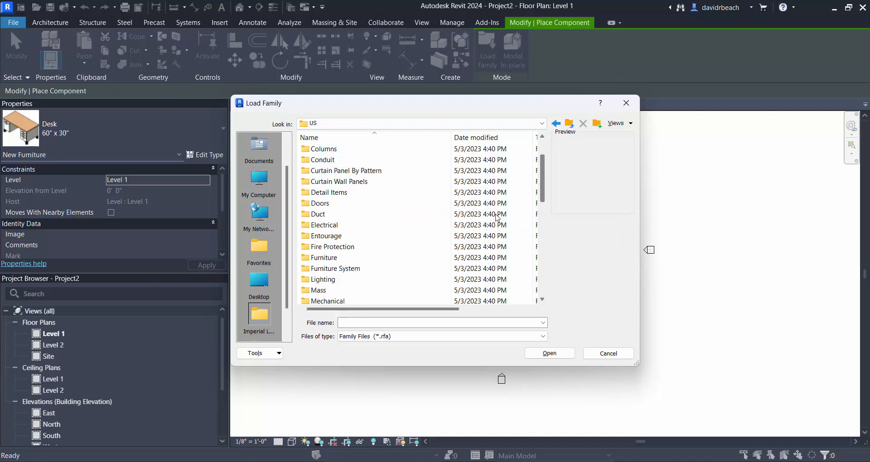
double_click(322, 258)
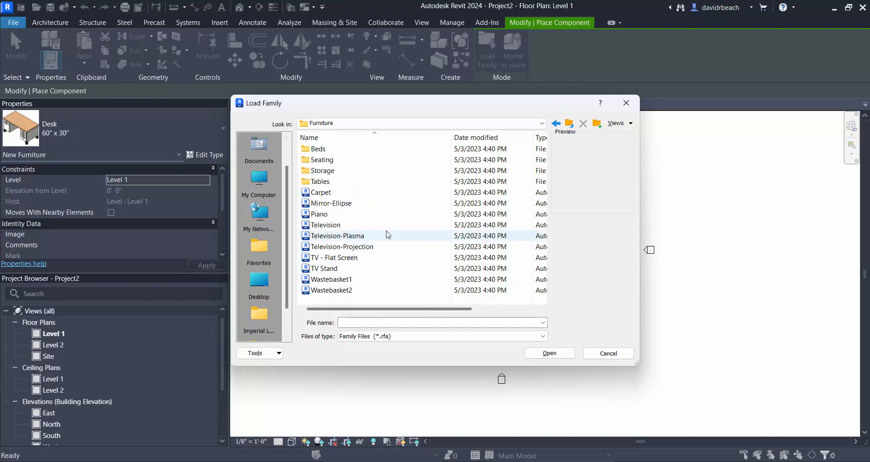
double_click(317, 160)
drag(539, 161, 559, 218)
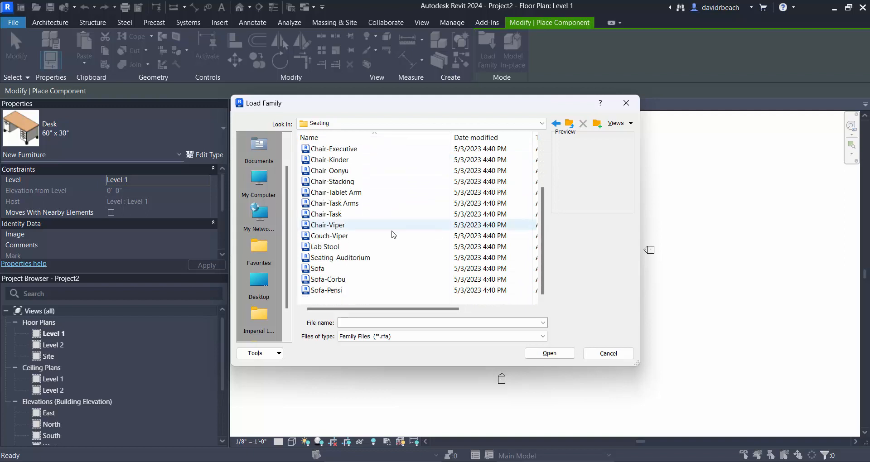
click(365, 258)
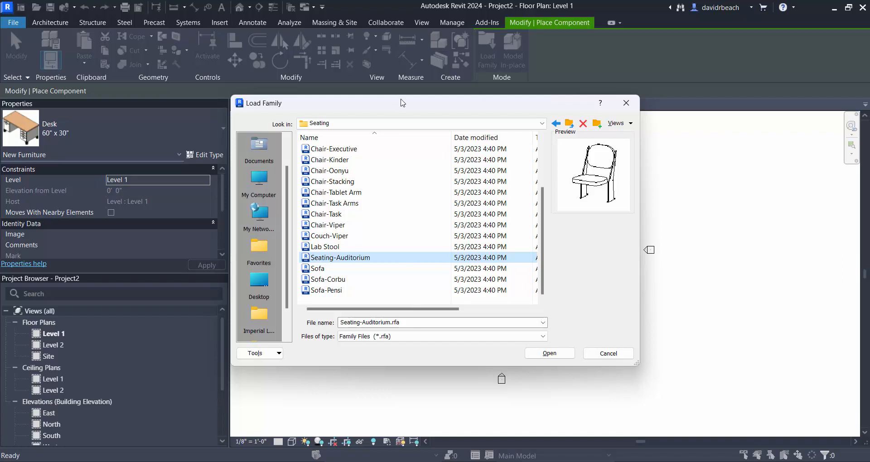
click(550, 353)
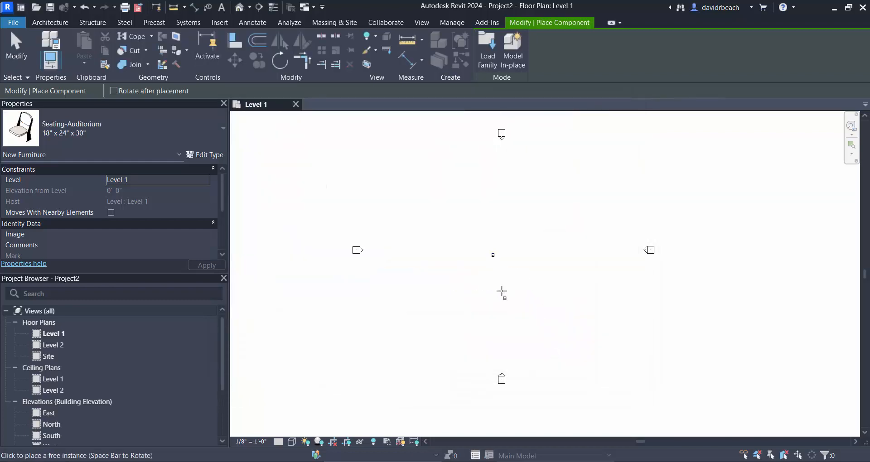
- Place one Seating-Auditorium chair, 18" x 24" x 30", near the centre between the elevation markers on the Level 1 plan
click(494, 219)
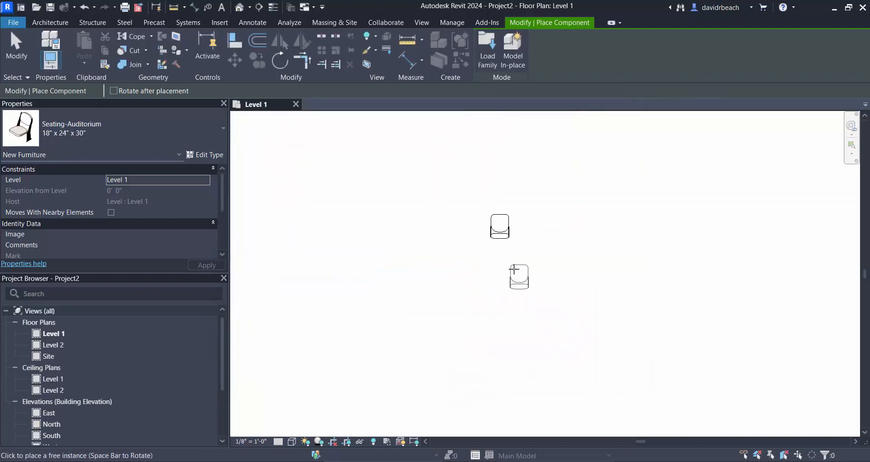
key(Escape)
key(Escape)
scroll(512, 259, down, 1)
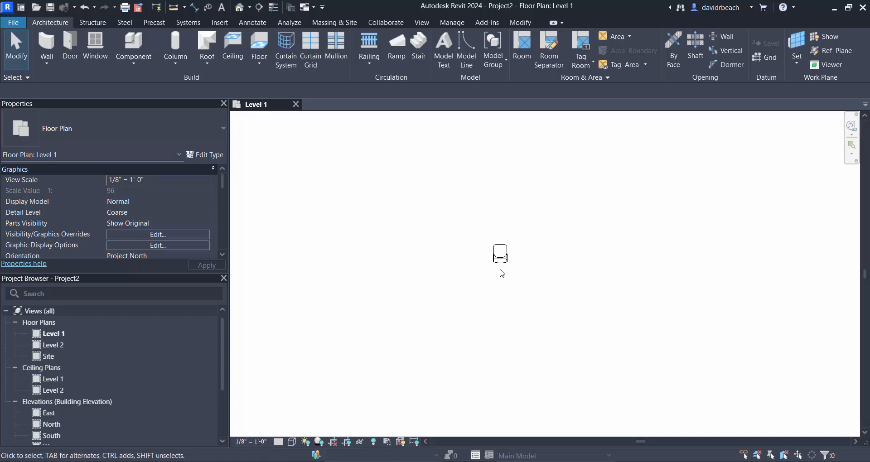
click(501, 255)
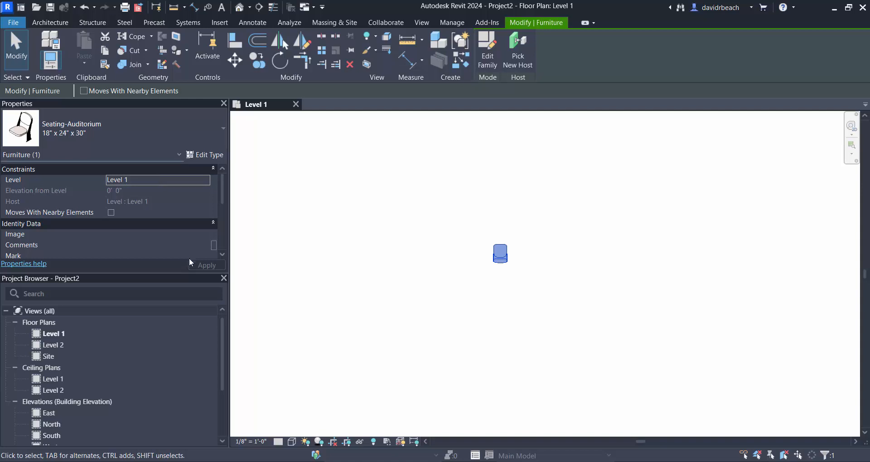
click(354, 227)
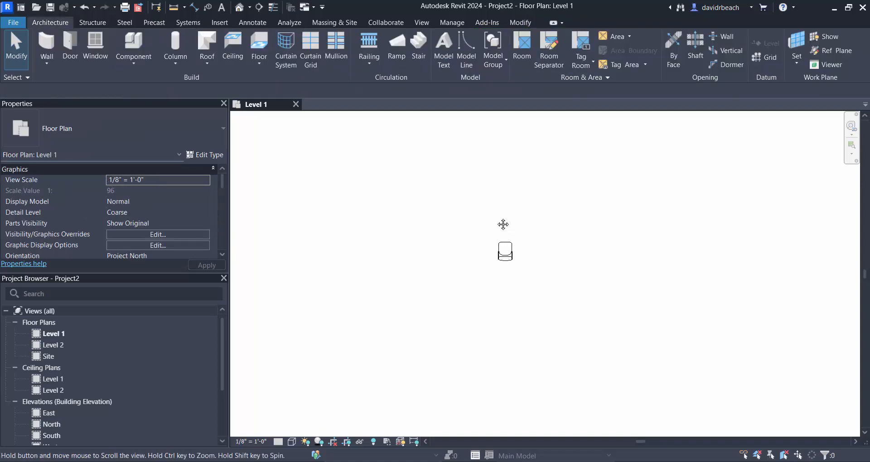
- Start an in-place model in the Generic Models category and name it Theater Rake
scroll(513, 262, down, 5)
middle_drag(528, 262, 523, 269)
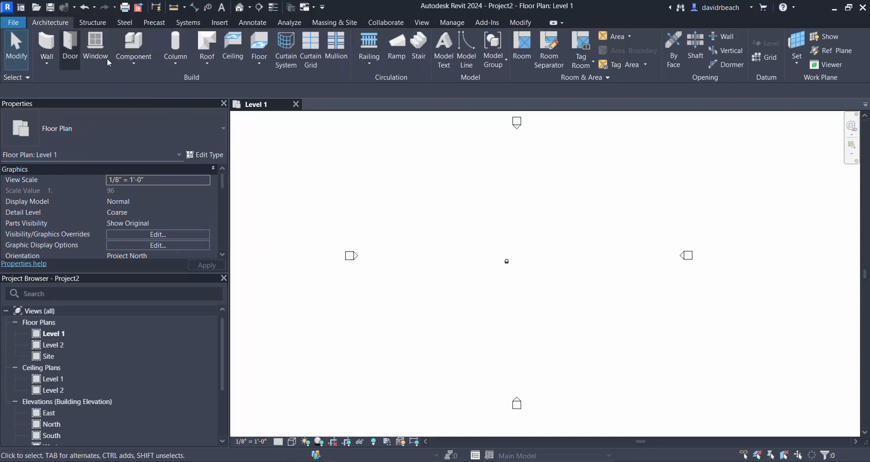
click(133, 64)
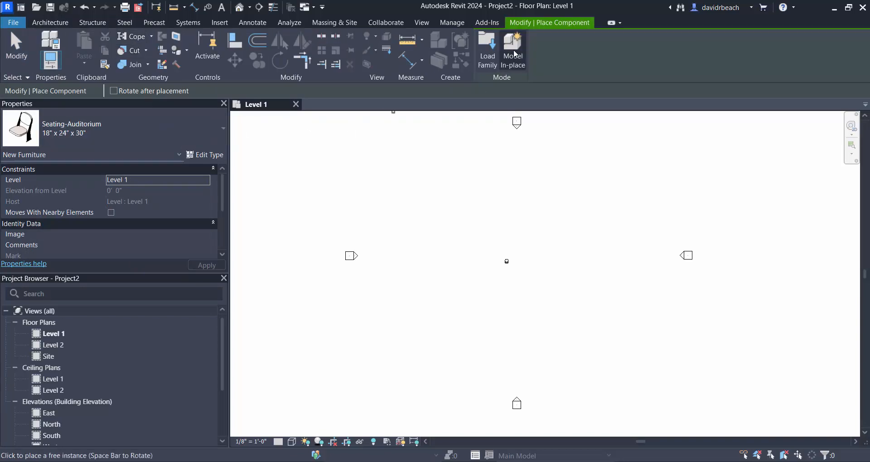
click(516, 54)
drag(509, 180, 471, 202)
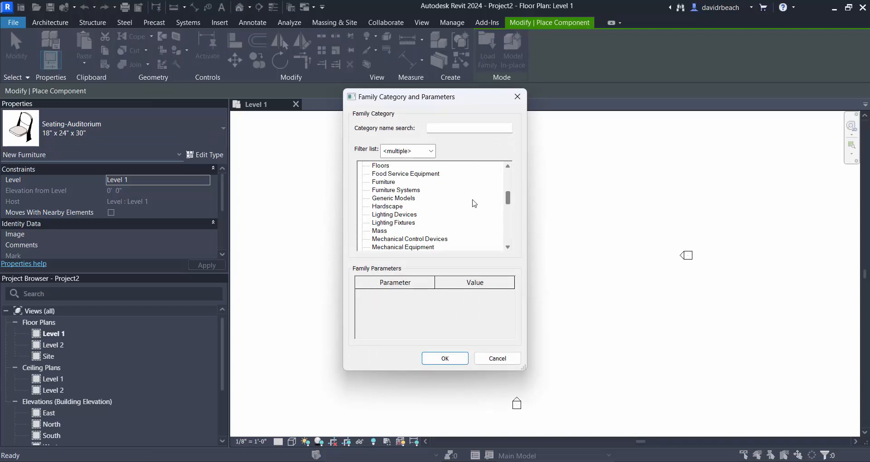
click(408, 199)
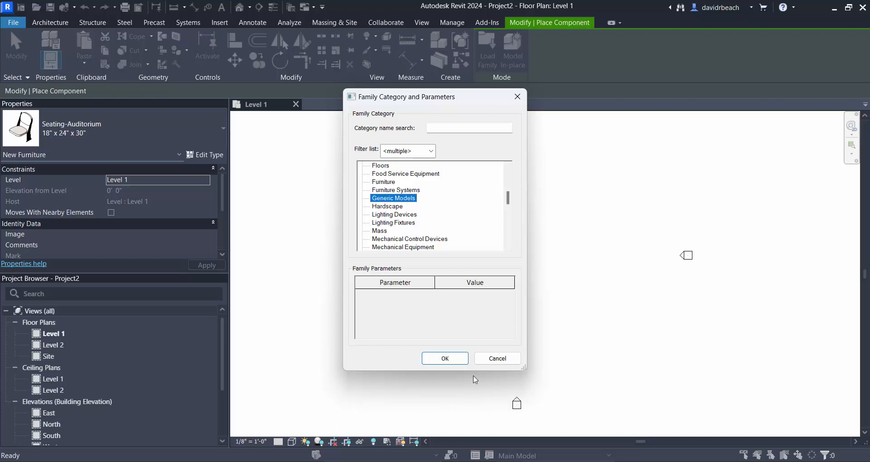
click(444, 358)
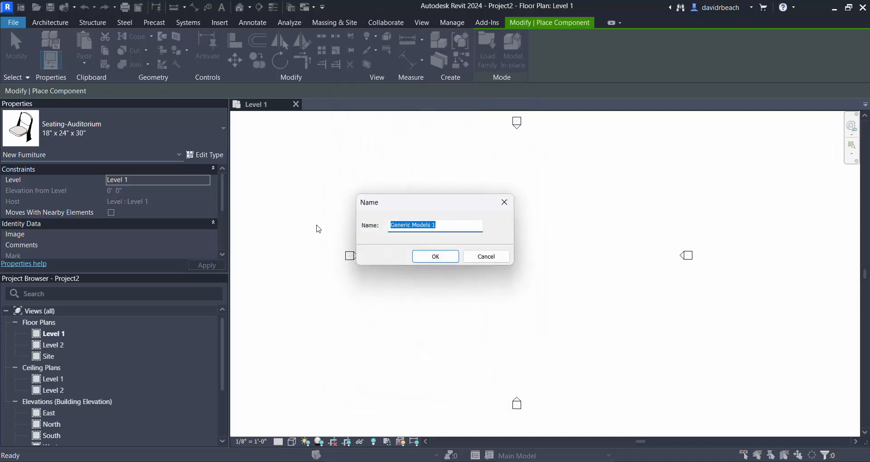
text(Theater Rake)
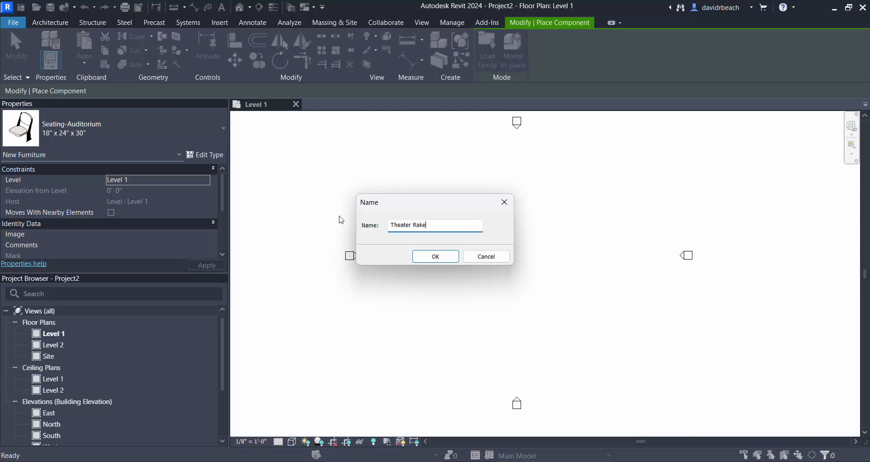
click(442, 257)
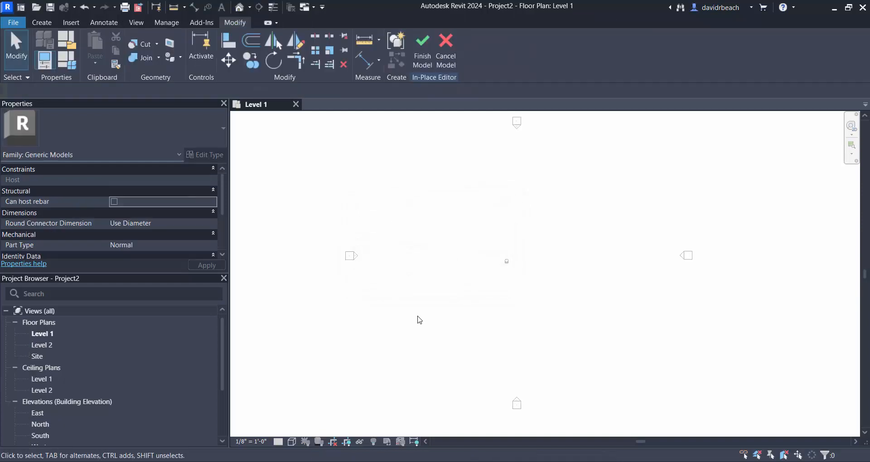
- Start a sweep and sketch its path as a horizontal line about 60' long just below the chair on Level 1
scroll(494, 285, up, 1)
click(40, 25)
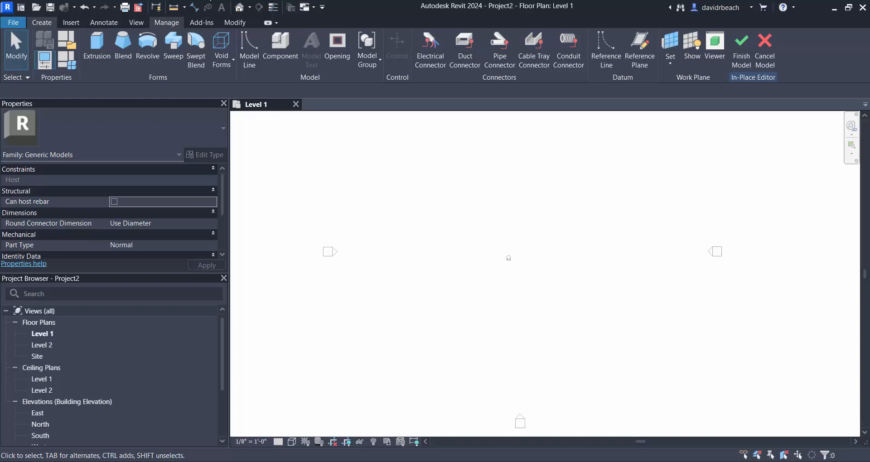
scroll(462, 231, down, 2)
scroll(535, 236, up, 1)
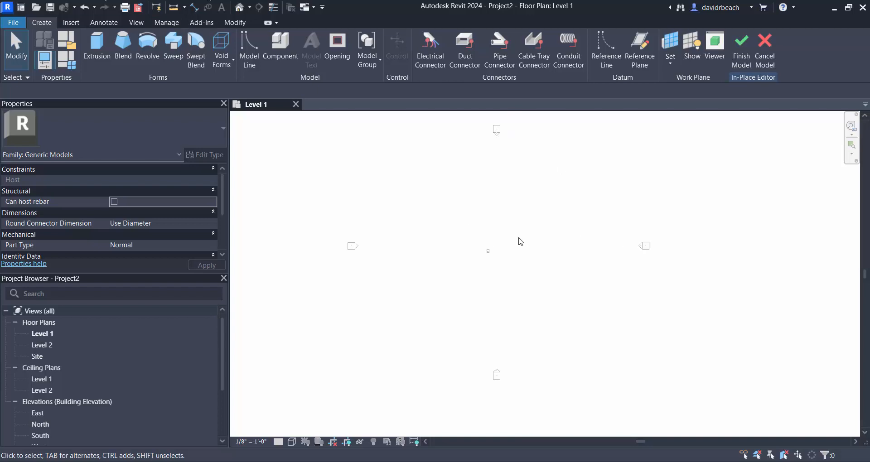
click(173, 46)
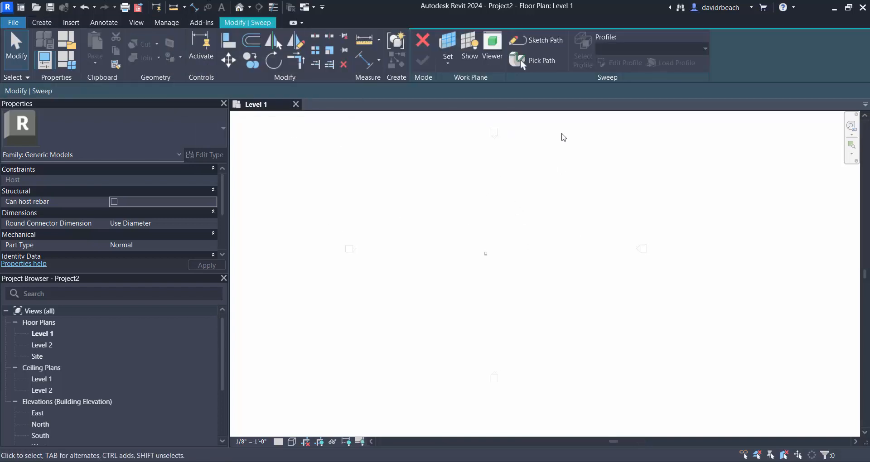
click(549, 40)
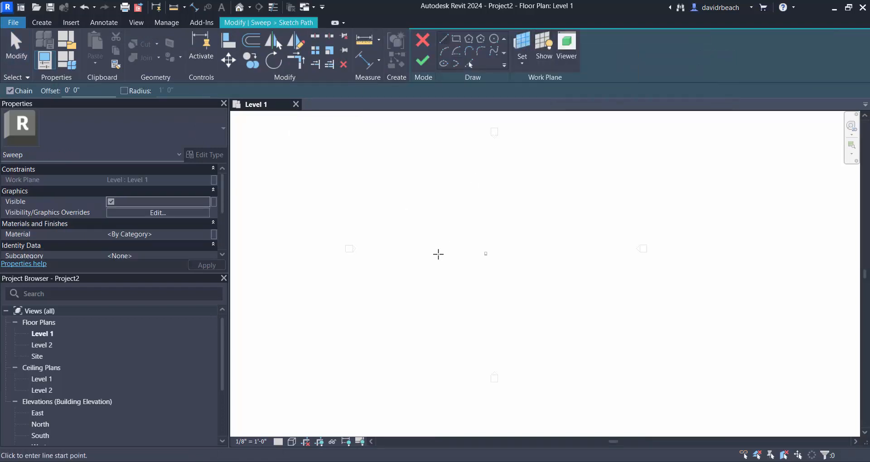
click(427, 263)
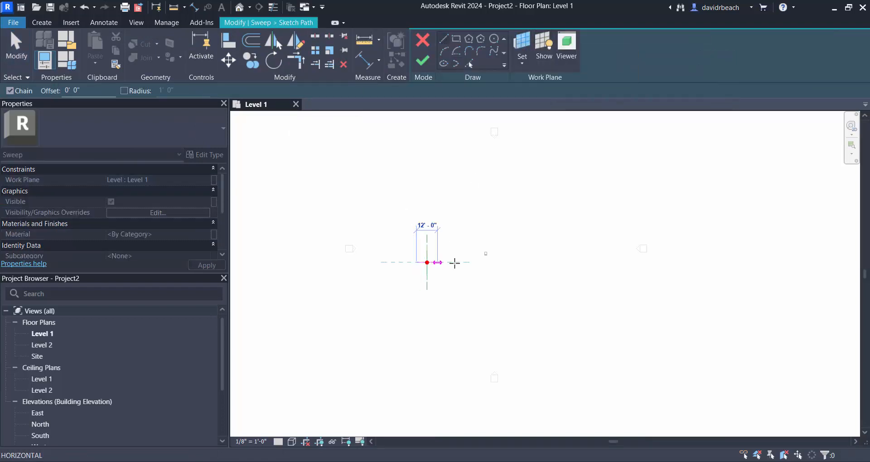
click(521, 263)
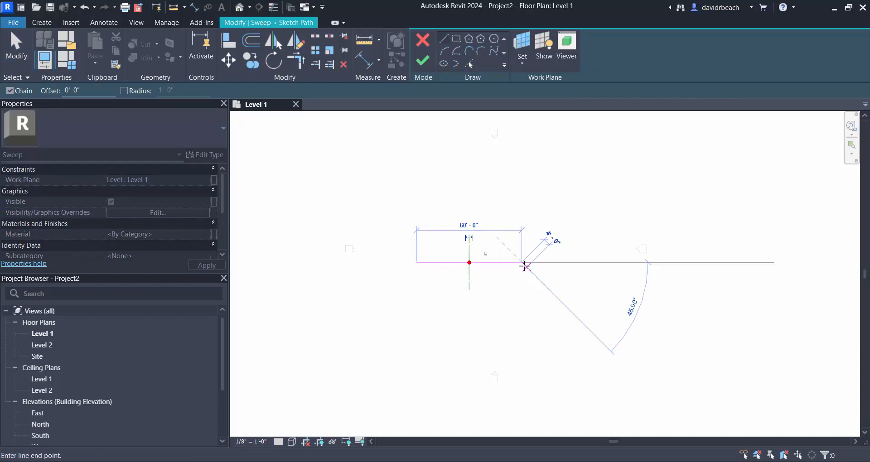
key(Escape)
key(Escape)
- Move the sweep path line so its midpoint is centred on the chair, just in front of it
scroll(485, 295, up, 2)
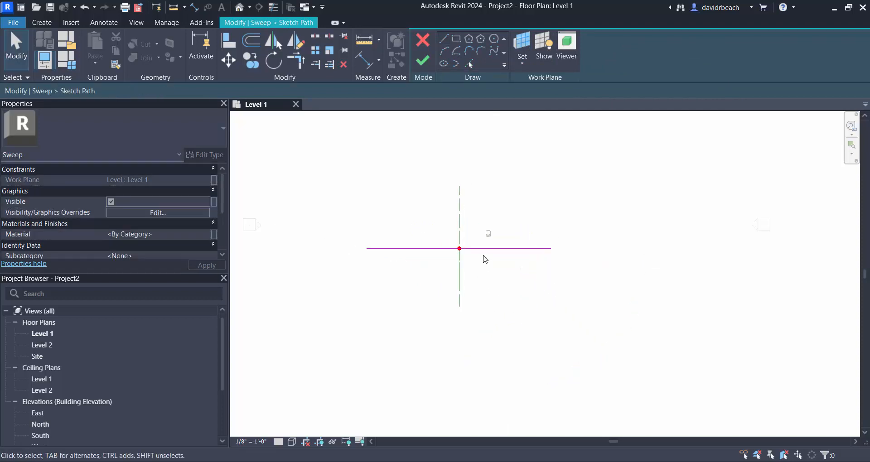
click(497, 252)
drag(497, 252, 511, 249)
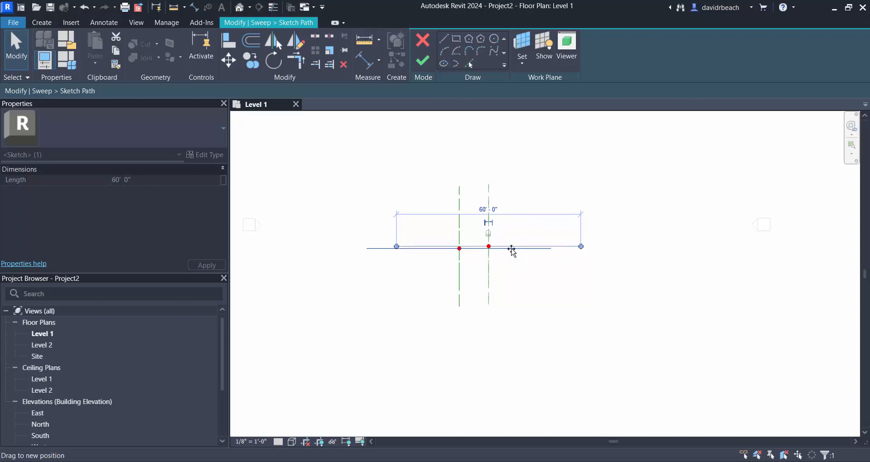
key(Escape)
scroll(504, 274, up, 2)
scroll(501, 272, up, 1)
middle_drag(494, 268, 524, 327)
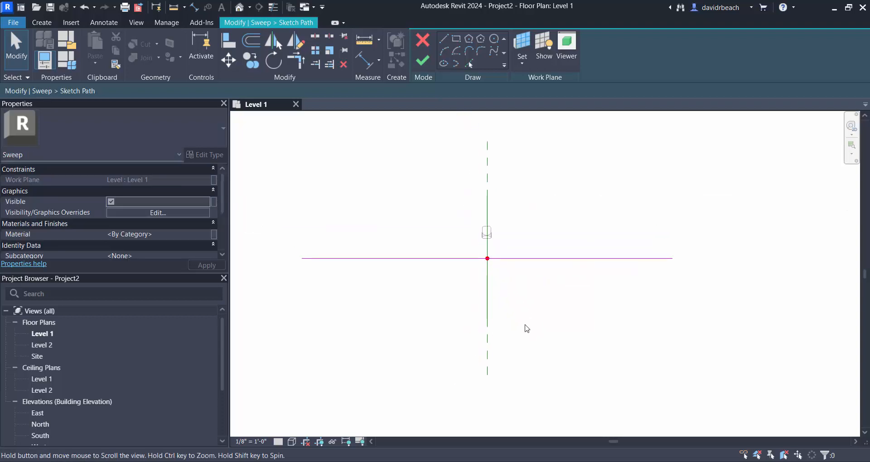
scroll(530, 326, up, 1)
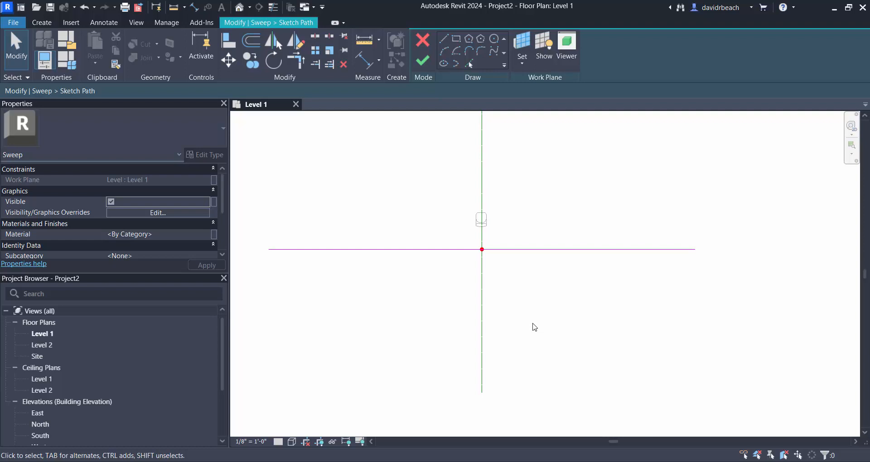
- Switch to the default 3D view and finish the sweep path, keeping the profile set to By Sketch
click(237, 9)
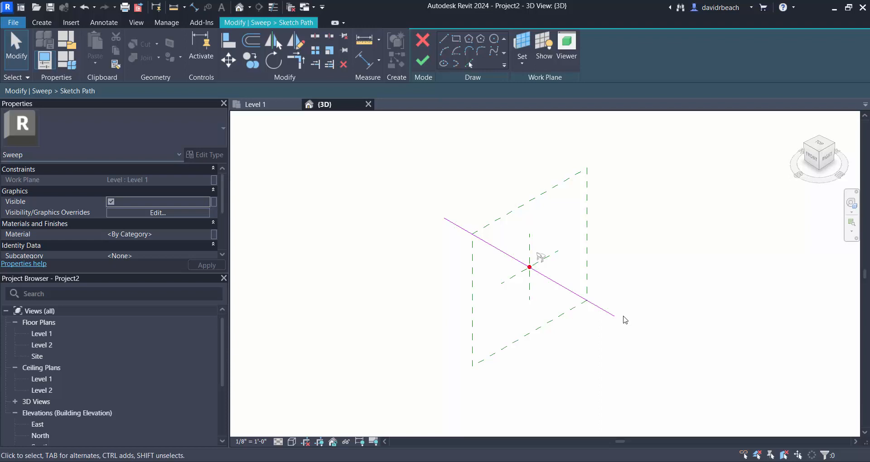
click(423, 60)
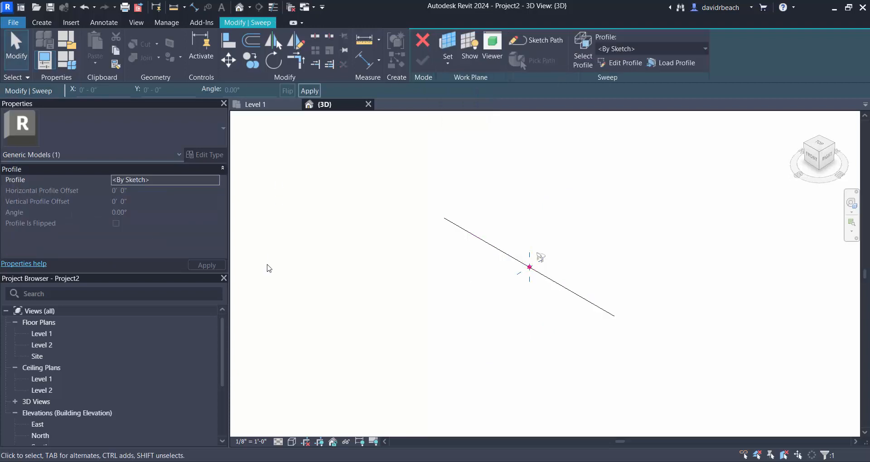
click(650, 50)
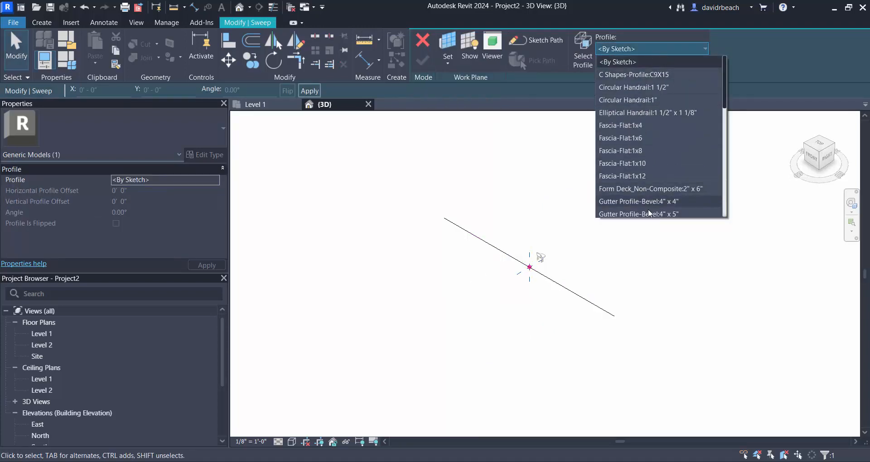
click(750, 58)
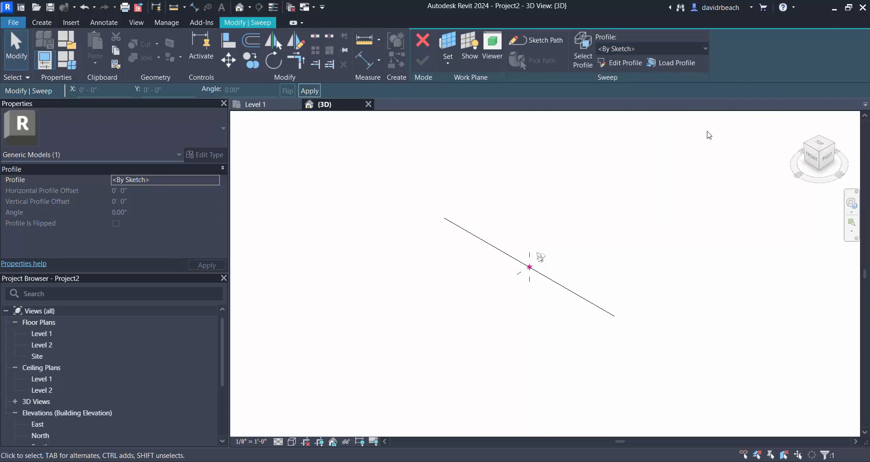
- Sketch a closed three-tier stepped profile from the path's midpoint, with the two lower treads about 8'-6" and 10'-6" deep
click(623, 60)
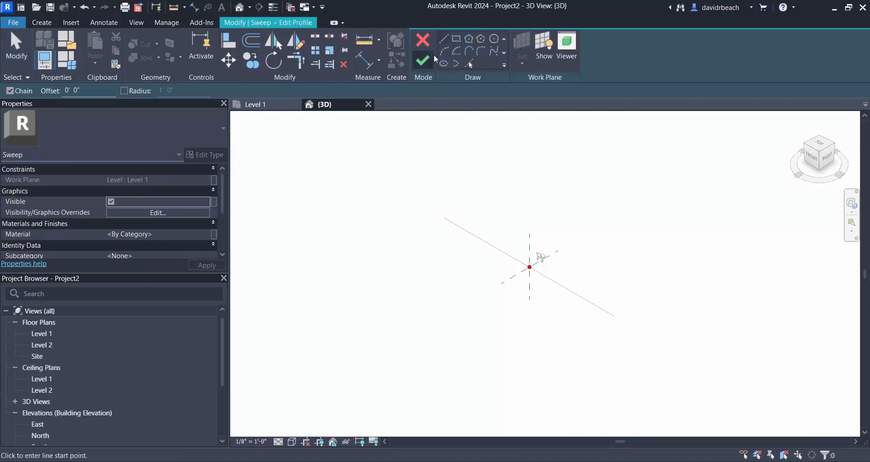
click(447, 35)
scroll(535, 256, up, 3)
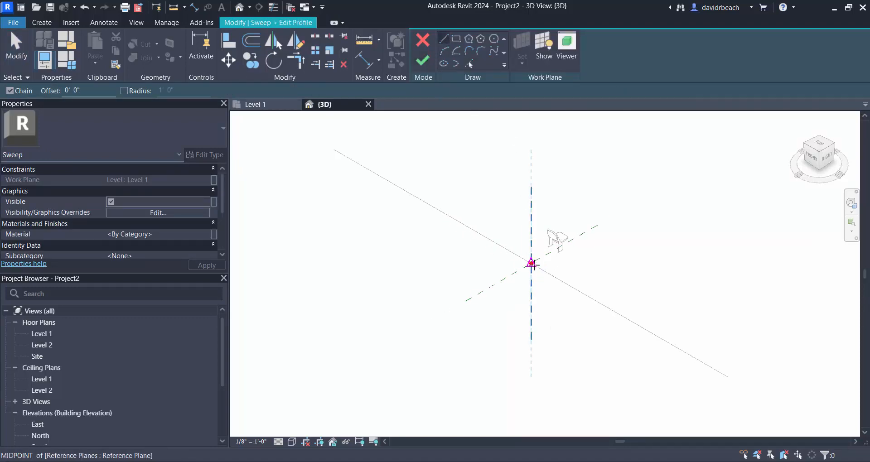
click(532, 264)
click(475, 276)
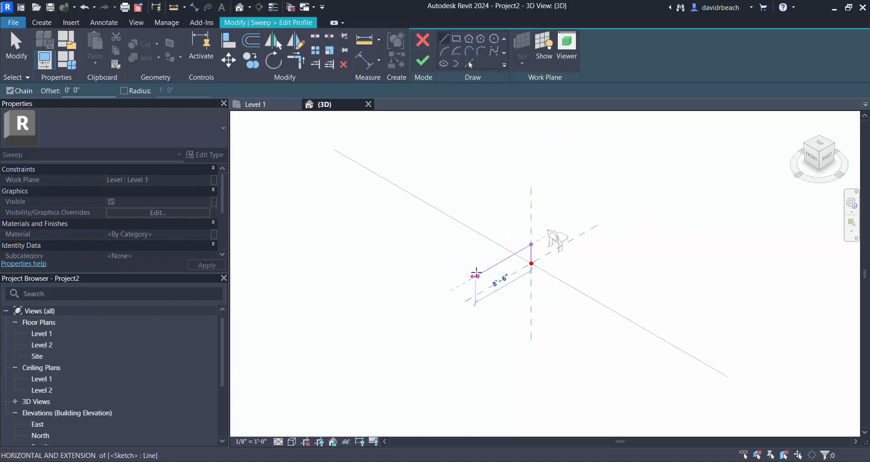
click(476, 217)
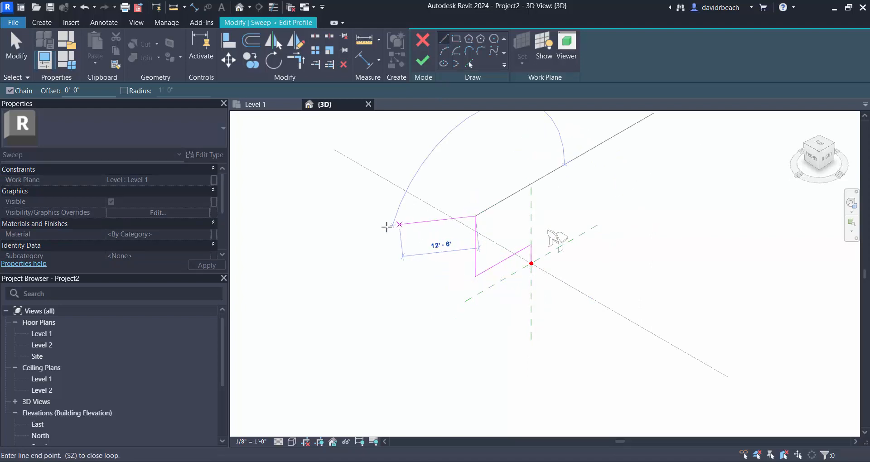
click(407, 256)
click(407, 214)
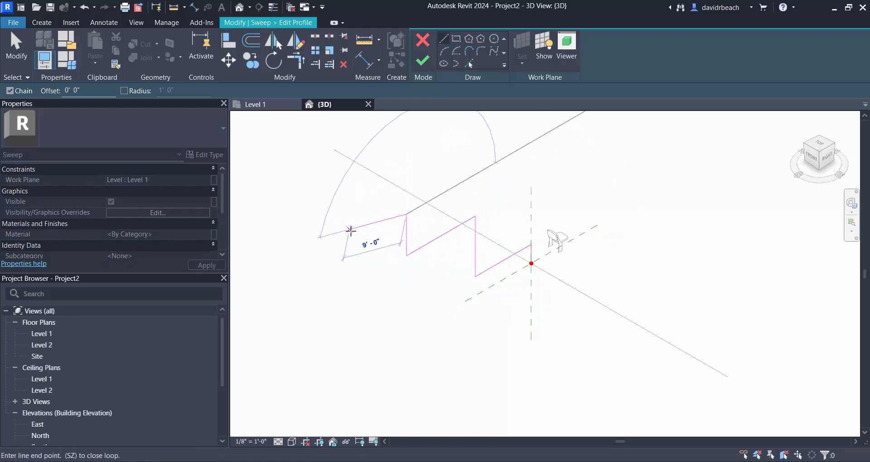
click(344, 250)
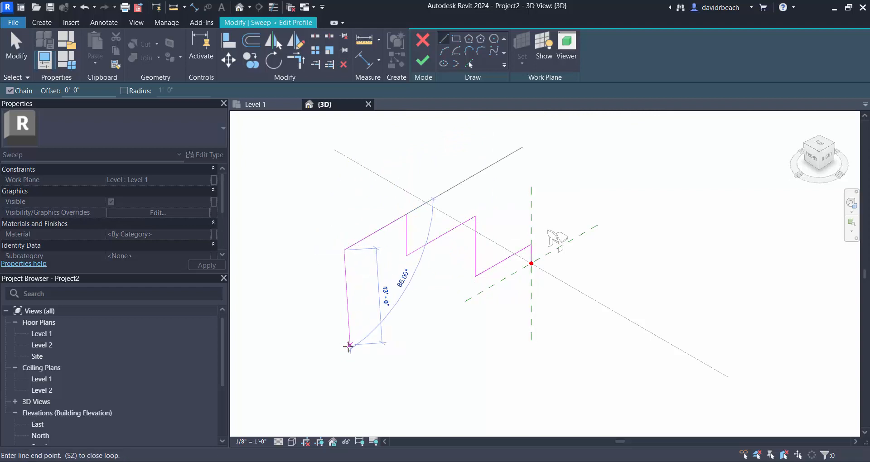
click(345, 371)
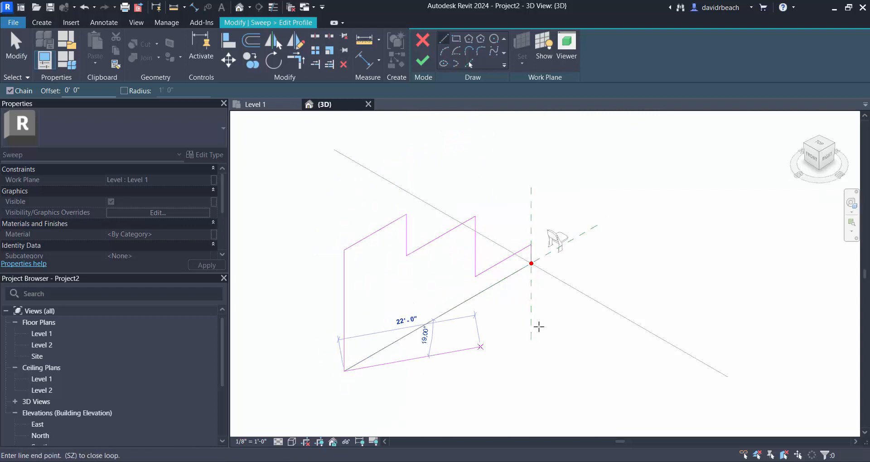
click(531, 264)
key(Escape)
key(Escape)
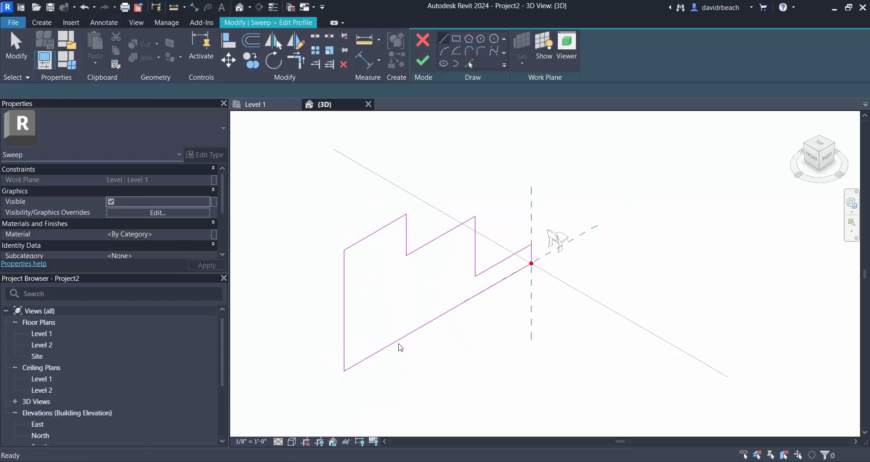
- Finish the stepped profile sketch and complete the sweep along the path
scroll(416, 340, down, 3)
mouse_move(381, 367)
shift+middle_down()
mouse_move(502, 354)
mouse_move(544, 333)
mouse_move(395, 342)
mouse_move(409, 358)
mouse_move(529, 356)
mouse_move(394, 360)
shift+middle_up()
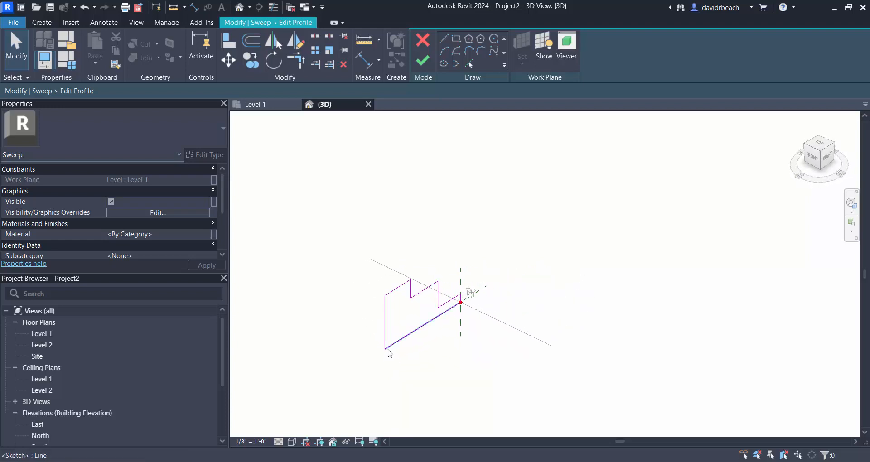
click(419, 63)
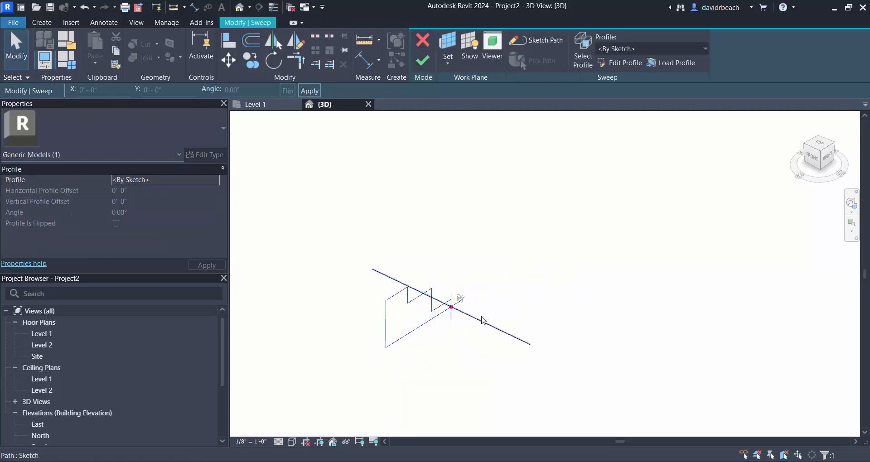
click(422, 63)
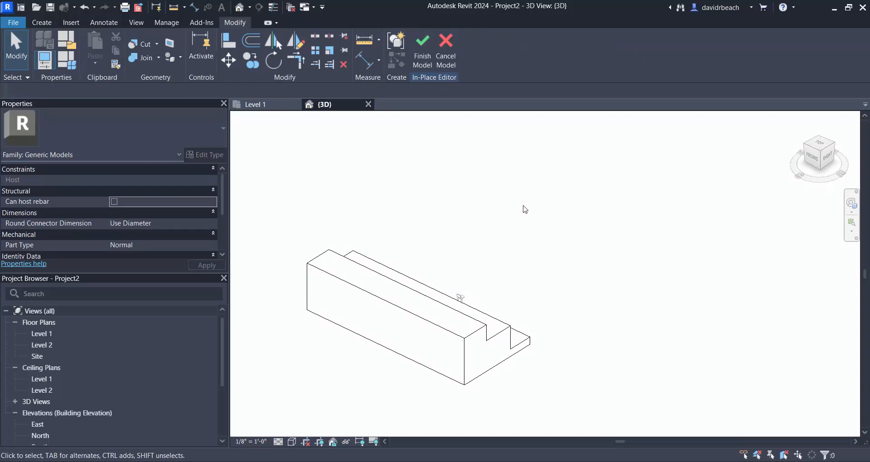
- View the stepped sweep from its seating side in 3D and finish the in-place model
scroll(535, 215, down, 3)
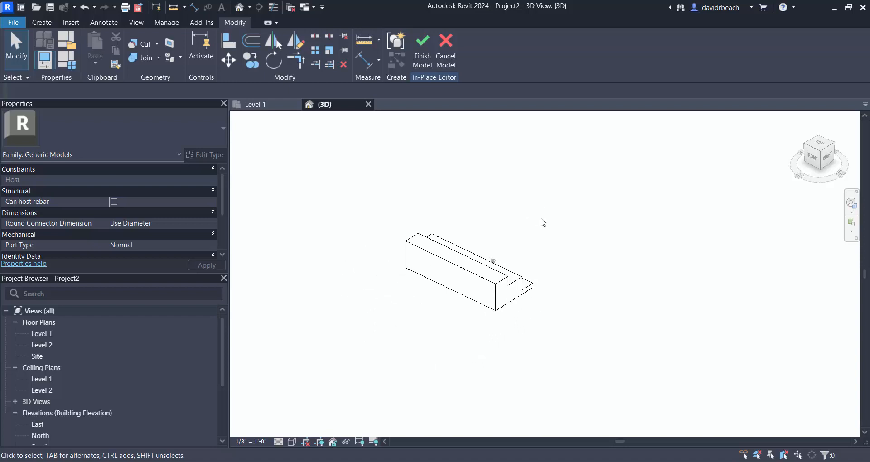
shift+middle_drag(615, 293, 417, 308)
scroll(467, 254, up, 4)
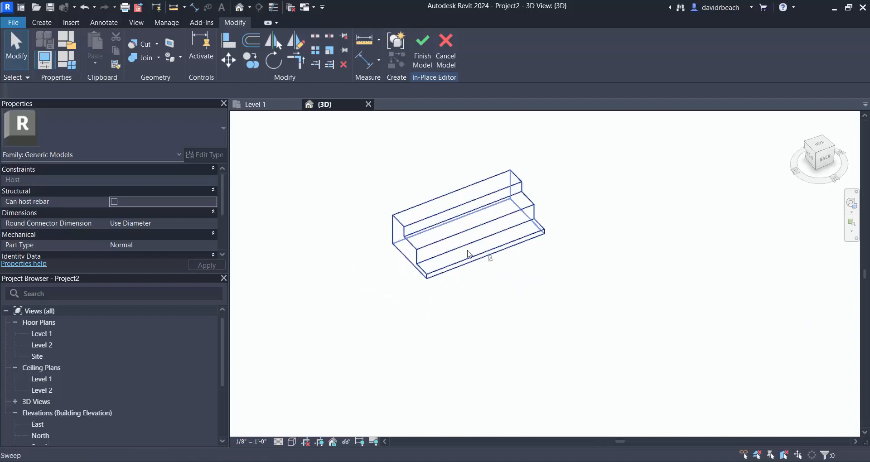
middle_drag(518, 221, 505, 271)
click(421, 57)
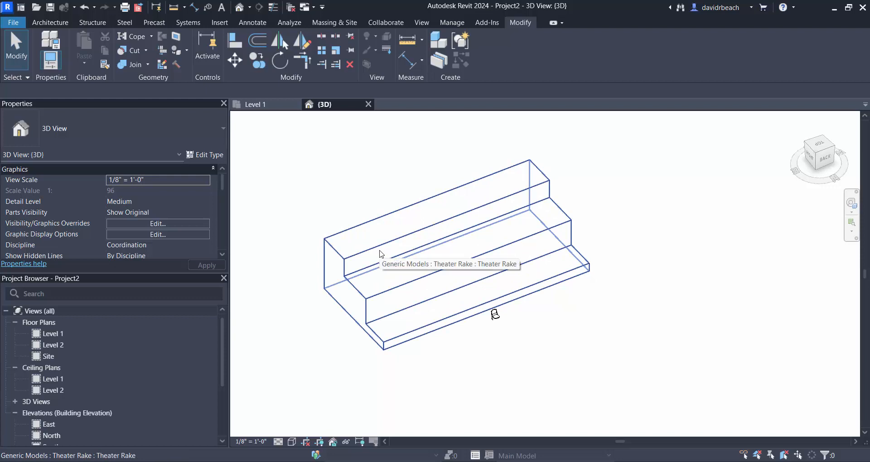
- Reopen the Theater Rake for in-place editing, edit its sweep and select the stepped profile
click(386, 248)
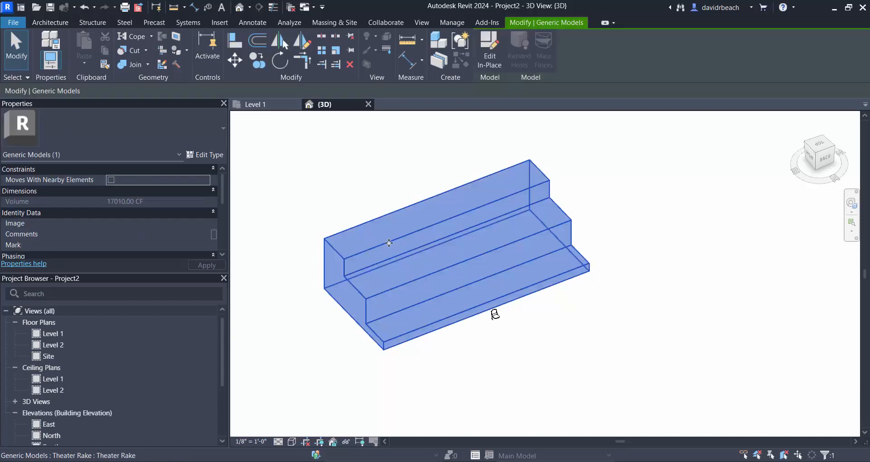
click(489, 50)
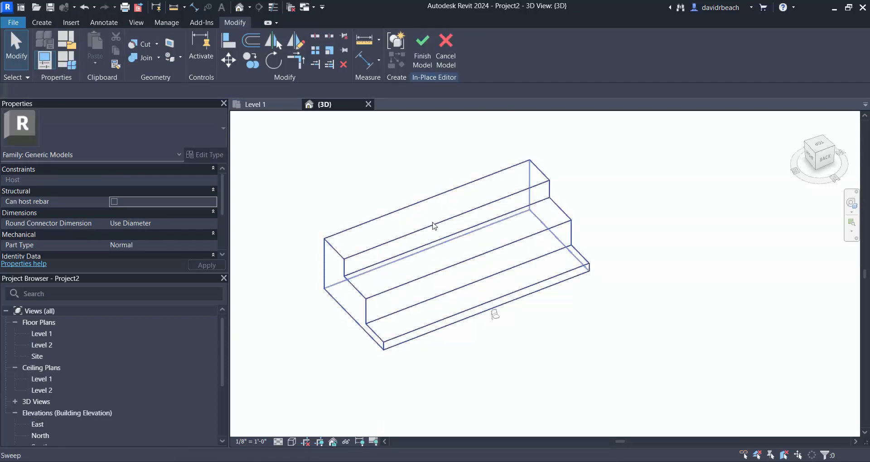
click(501, 229)
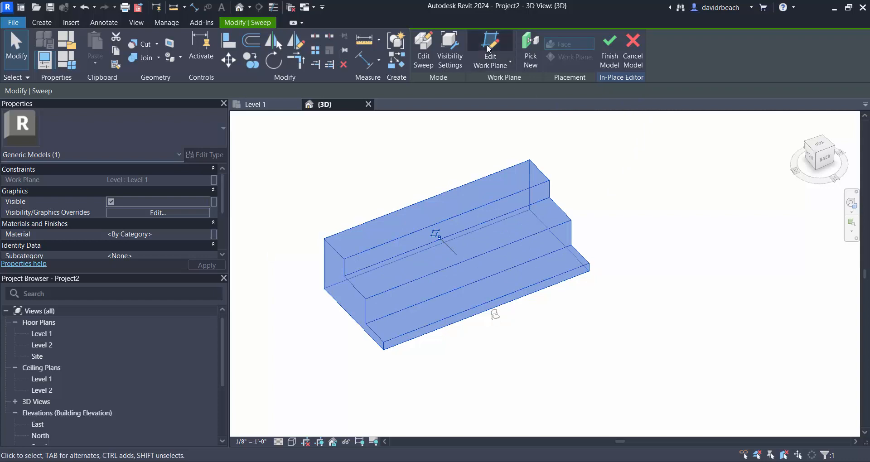
click(425, 54)
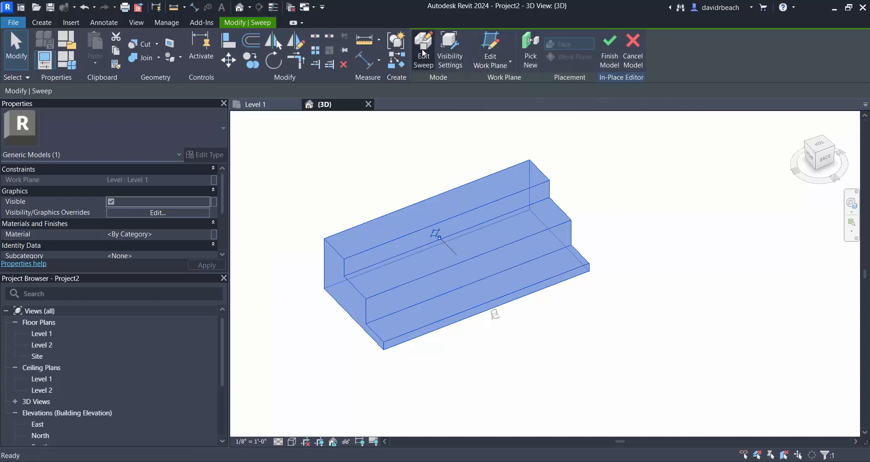
click(424, 346)
click(454, 247)
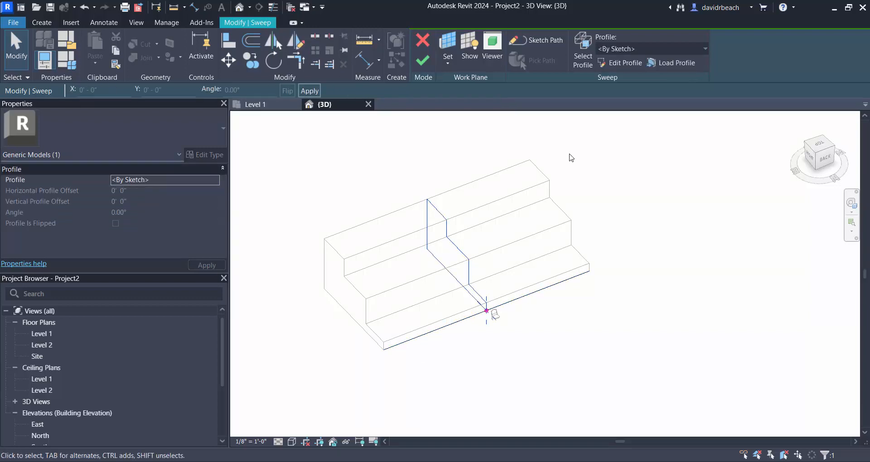
- Open the East building elevation and frame the sweep's stepped profile side-on with the chair
shift+middle_drag(571, 412, 620, 363)
drag(224, 333, 143, 365)
click(37, 380)
double_click(37, 380)
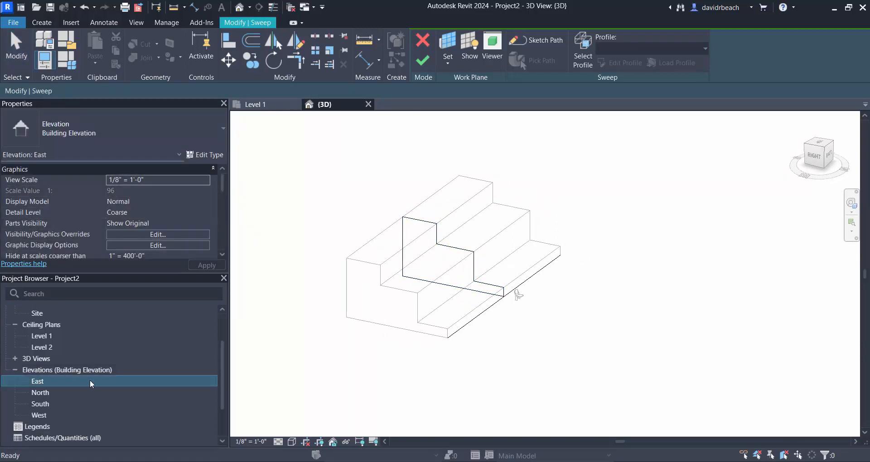
scroll(485, 330, up, 3)
middle_drag(463, 307, 439, 320)
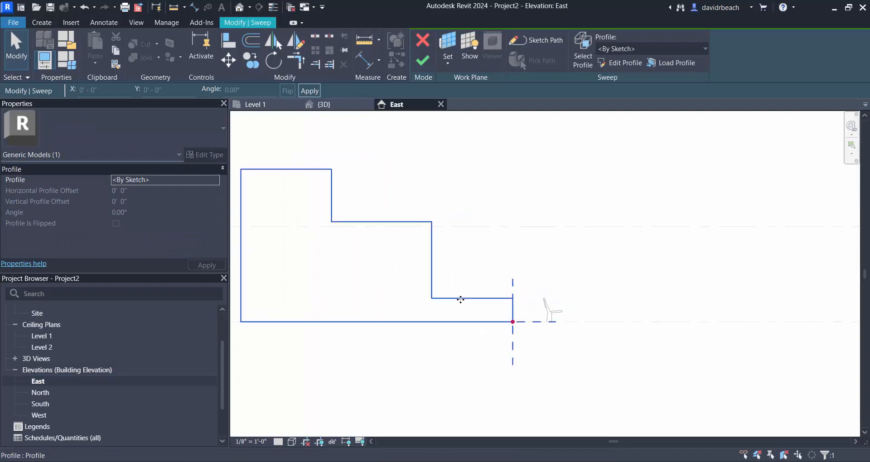
- Edit the sweep's stepped profile sketch and set the lowest tread's height above the base line to 0' 4"
scroll(725, 301, down, 1)
scroll(431, 243, up, 1)
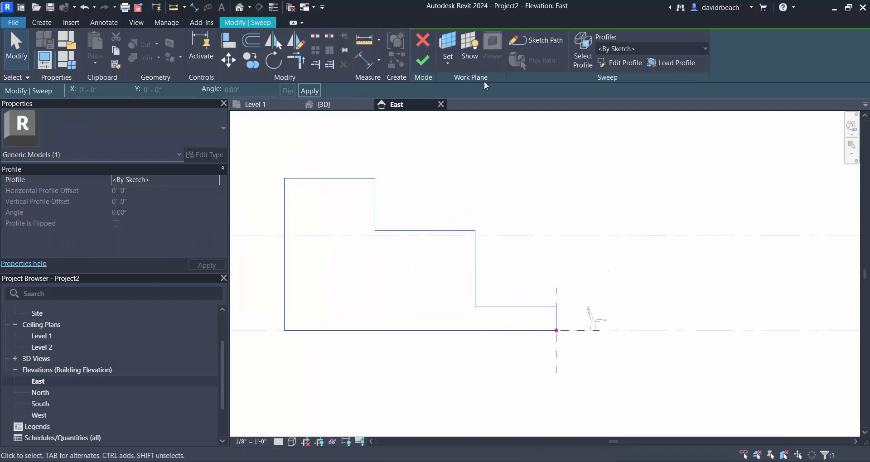
click(617, 63)
scroll(512, 298, up, 1)
click(525, 294)
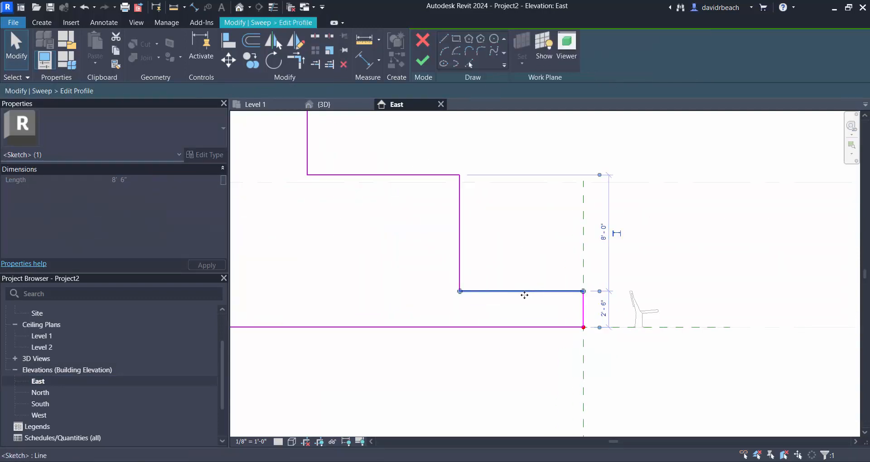
click(604, 310)
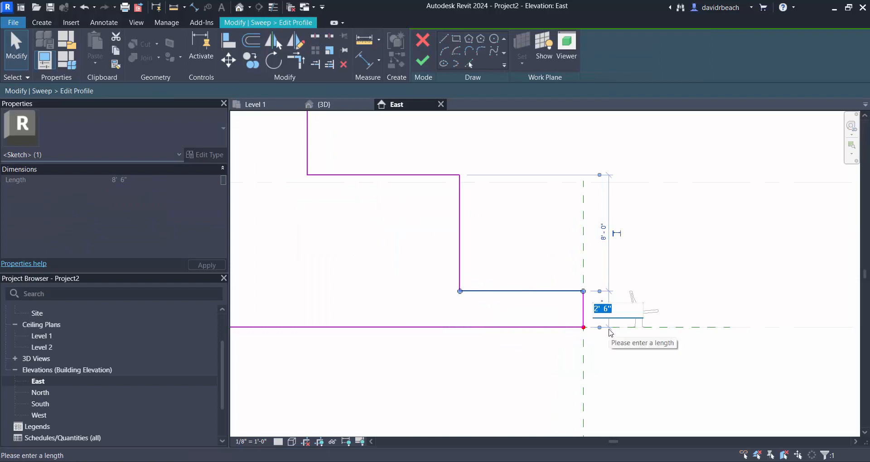
text(0 4)
key(Return)
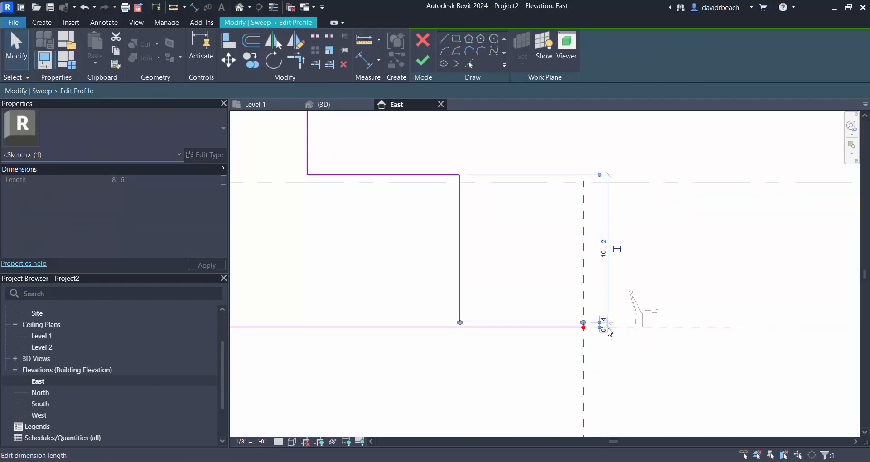
- Set the rise from the lowest tread to the middle tread of the profile to 0' 4"
click(412, 176)
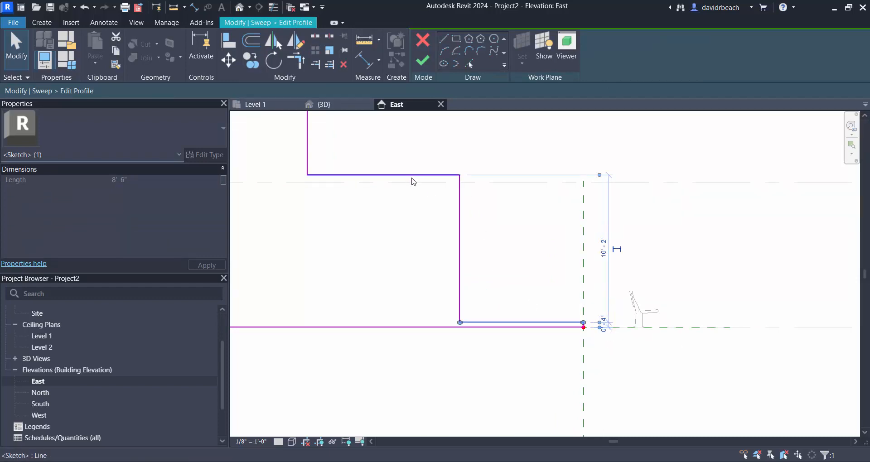
click(480, 247)
text(0 4)
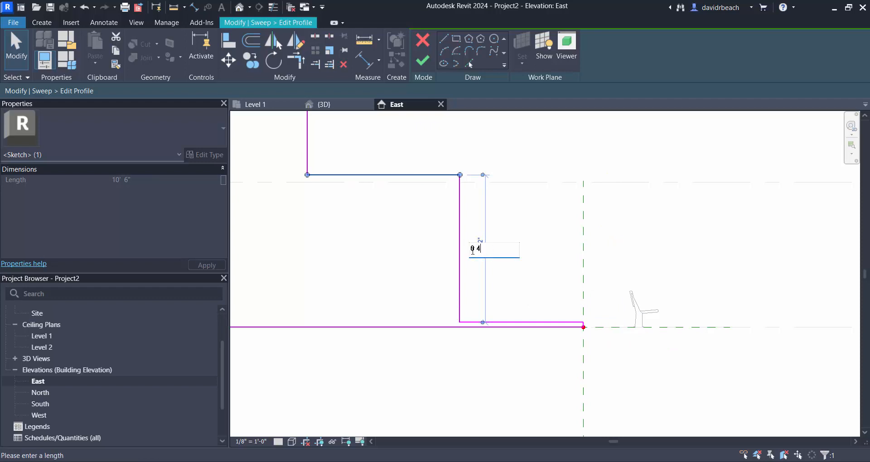
key(Return)
- Set the rise from the middle tread to the highest tread of the profile to 0' 4" and clear the selection
scroll(366, 218, down, 2)
middle_drag(458, 254, 561, 288)
click(412, 172)
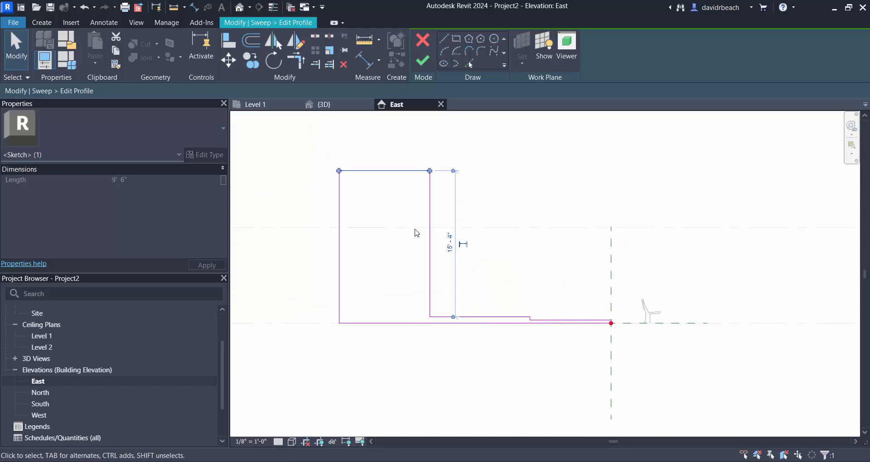
click(450, 243)
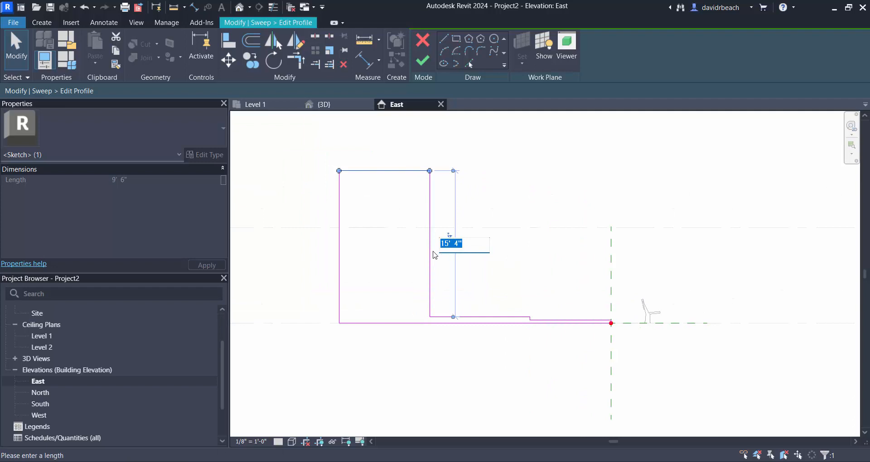
text(0 4)
key(Return)
click(528, 286)
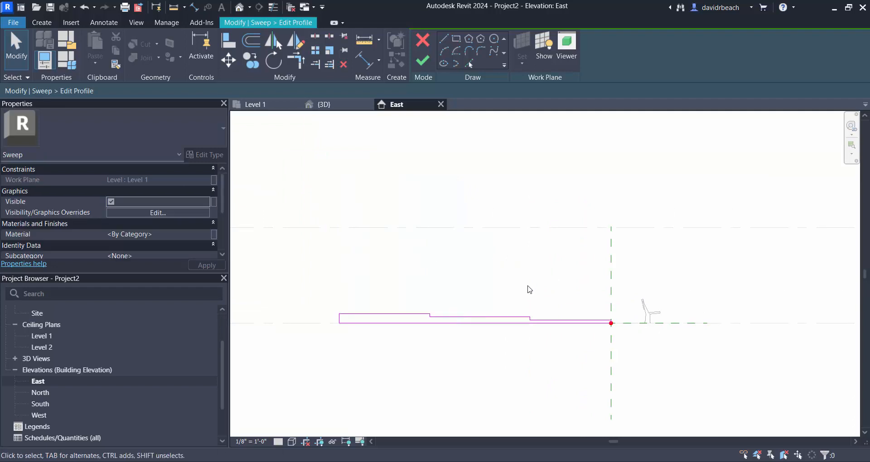
- Finish the edited profile sketch and complete the sweep
scroll(529, 289, down, 1)
middle_drag(528, 307, 474, 346)
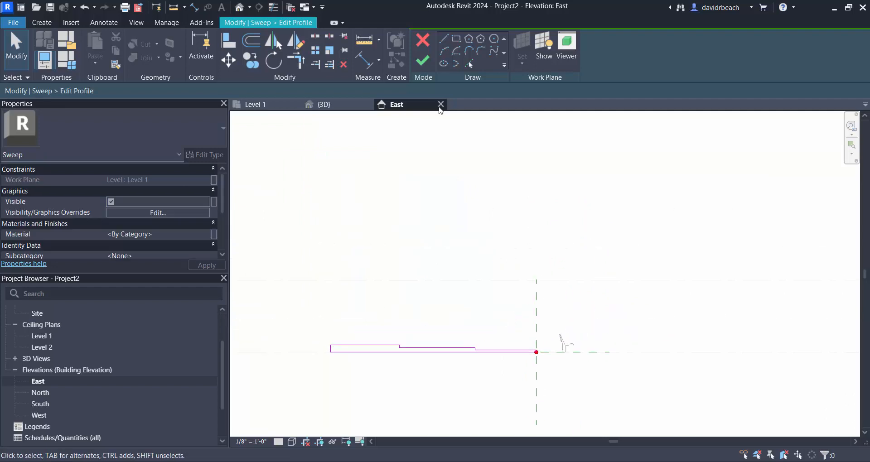
click(419, 60)
click(423, 60)
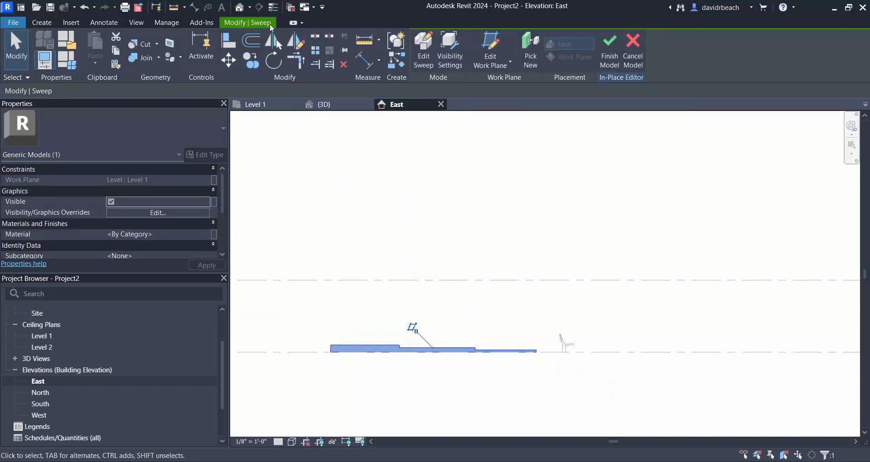
- View the lowered stepped sweep in the default 3D view and finish the in-place model
click(240, 7)
scroll(387, 365, up, 4)
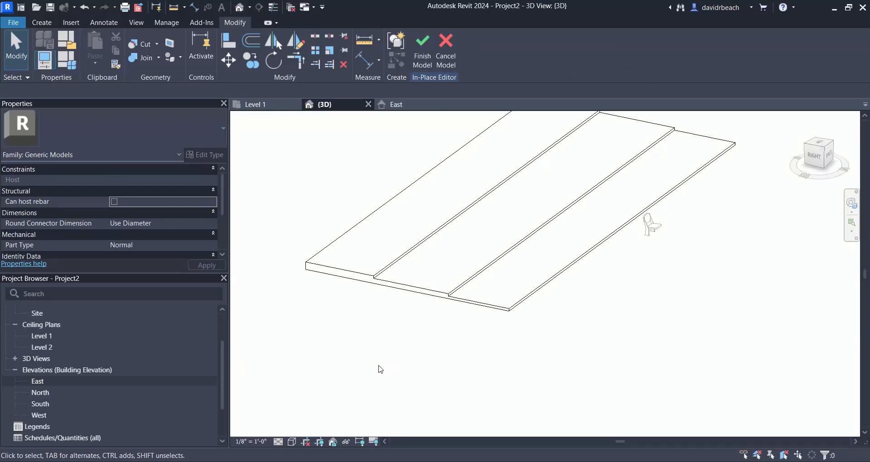
click(423, 48)
scroll(319, 272, down, 1)
middle_drag(319, 272, 340, 294)
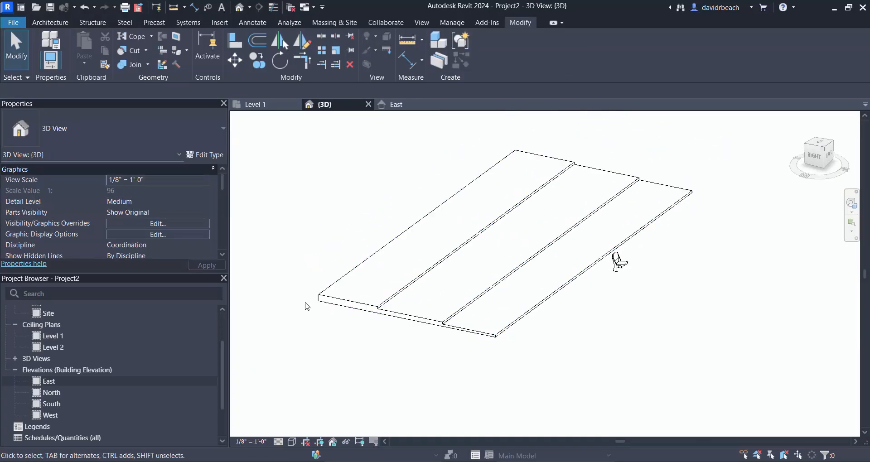
- In the Level 1 floor plan, move the auditorium chair by its back midpoint onto the rear edge of the rake's lowest tread
scroll(170, 355, up, 3)
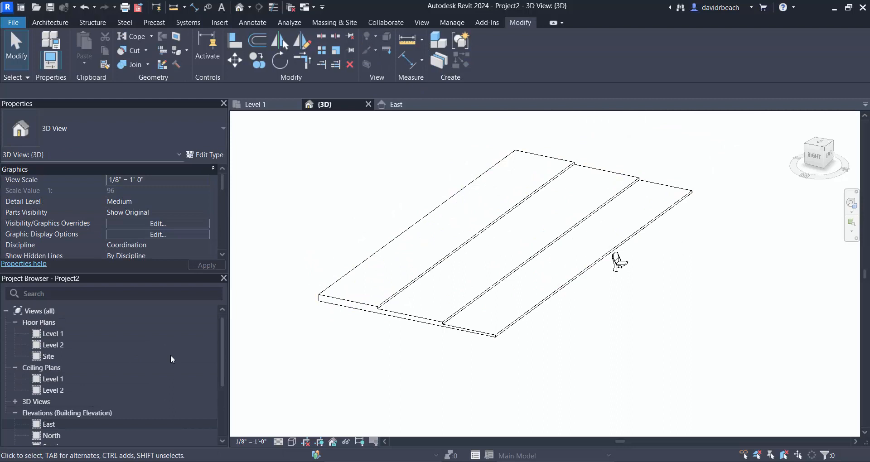
double_click(48, 334)
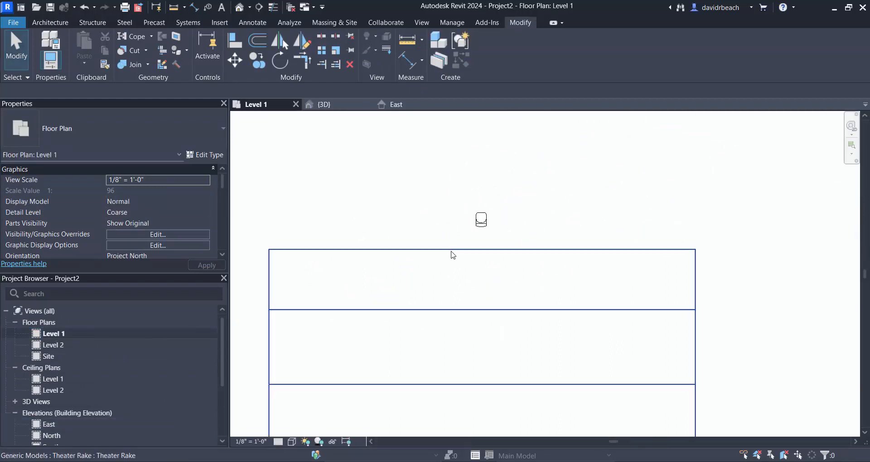
click(455, 251)
click(481, 220)
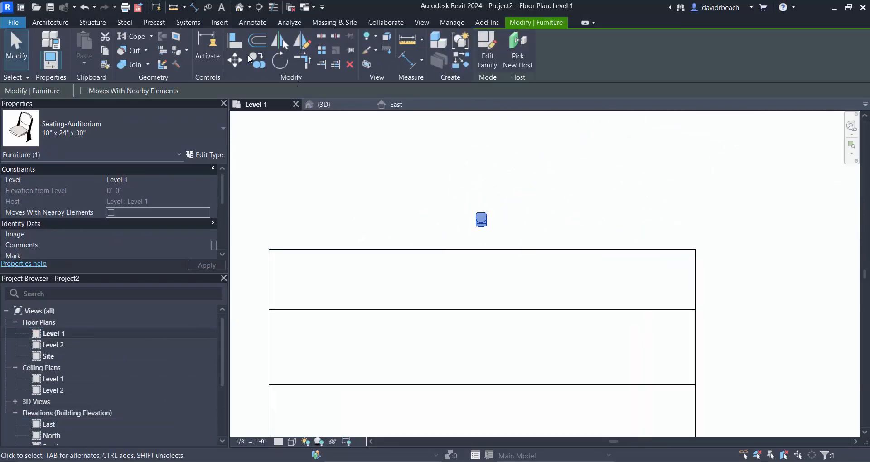
click(234, 60)
scroll(471, 227, up, 5)
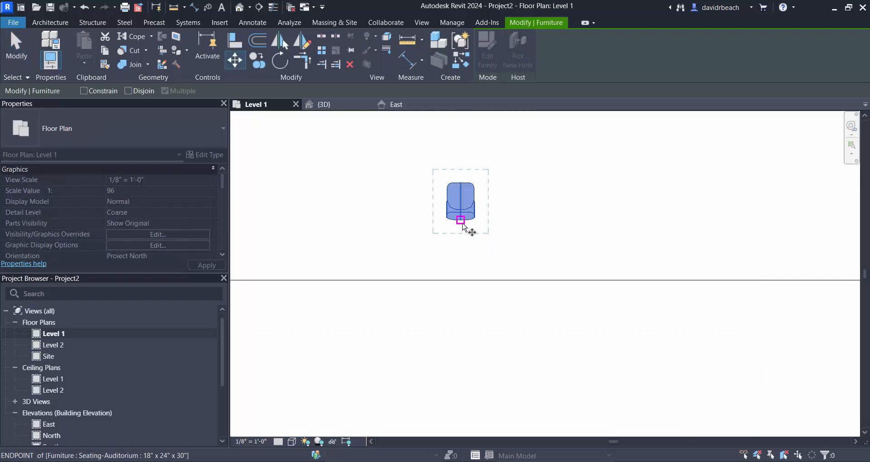
click(461, 220)
scroll(472, 293, down, 2)
click(460, 301)
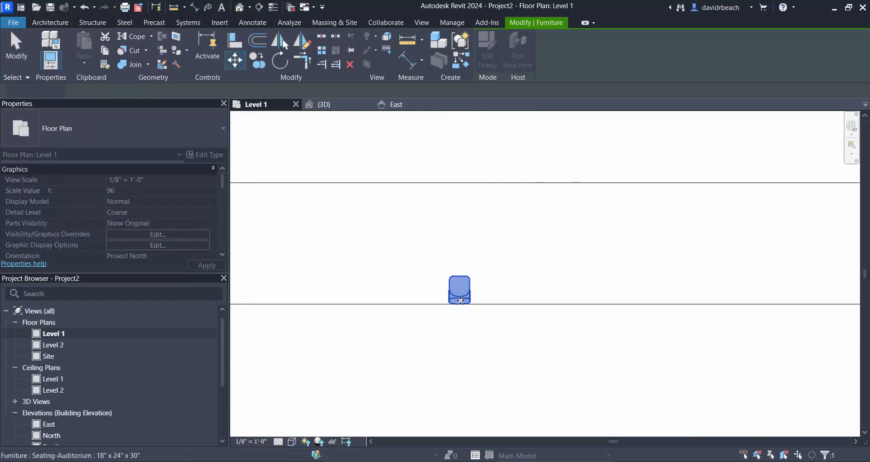
click(460, 342)
scroll(511, 398, down, 2)
middle_drag(512, 399, 538, 306)
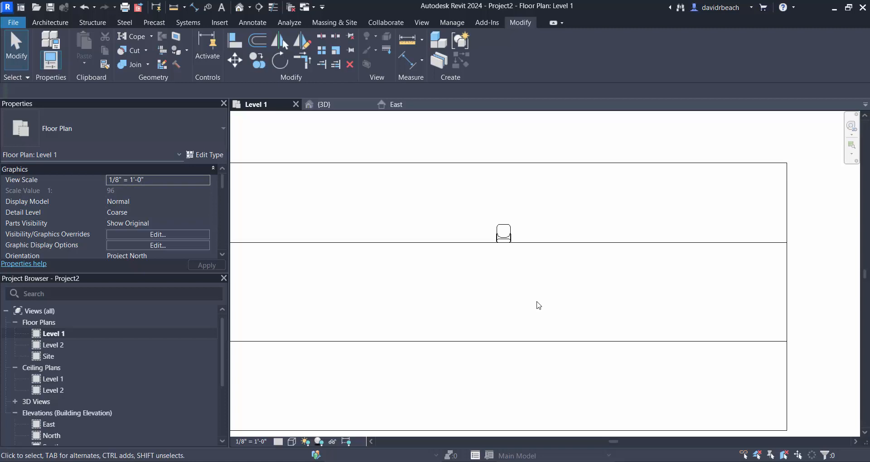
- Copy the auditorium chair straight back from the lowest tread onto the rear edge of the middle tread
click(521, 237)
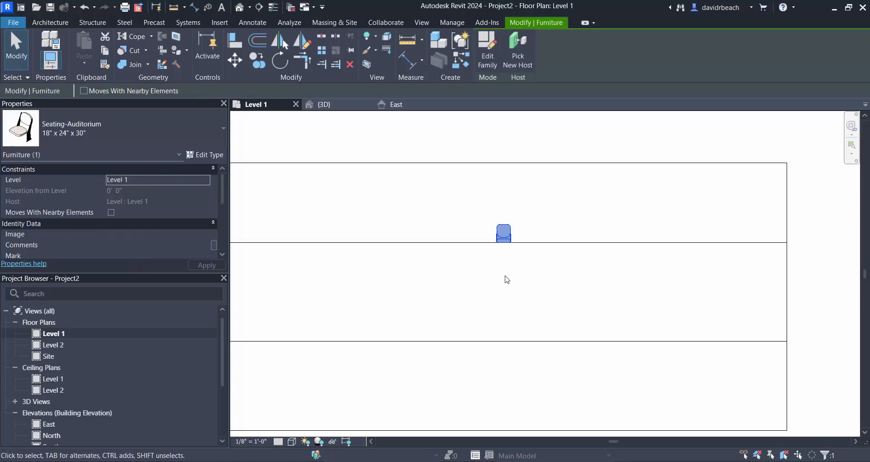
click(258, 60)
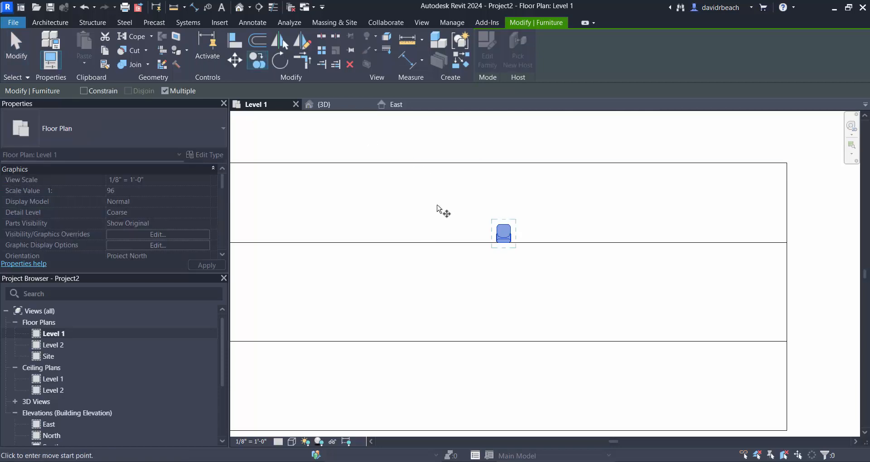
click(504, 241)
click(505, 341)
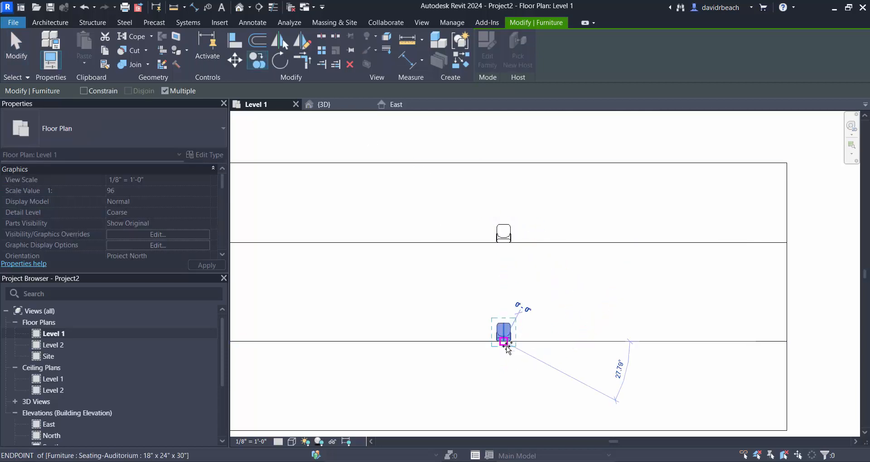
key(Escape)
key(Escape)
- Look at both chairs on the rake in 3D and reopen the Theater Rake for in-place editing
scroll(567, 417, down, 2)
middle_drag(567, 417, 546, 317)
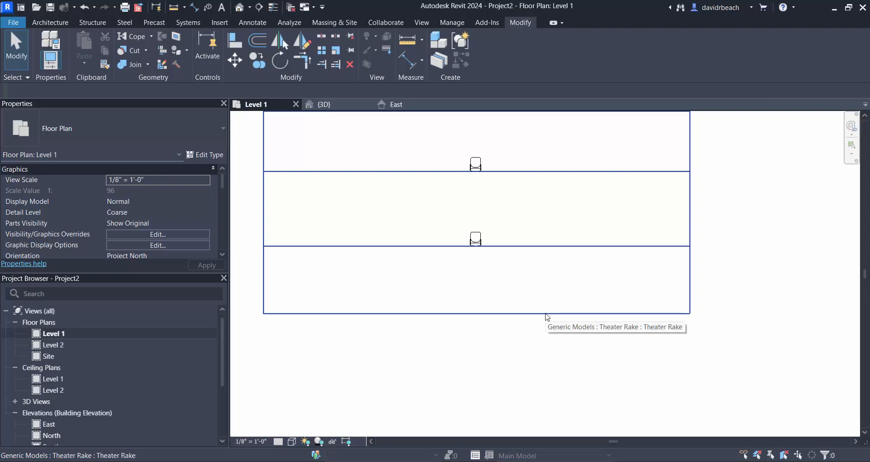
click(239, 7)
scroll(524, 281, up, 3)
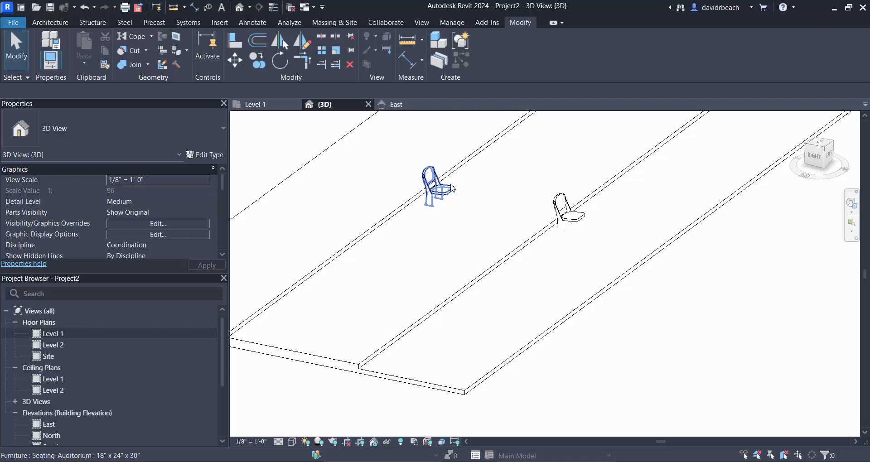
scroll(452, 188, down, 5)
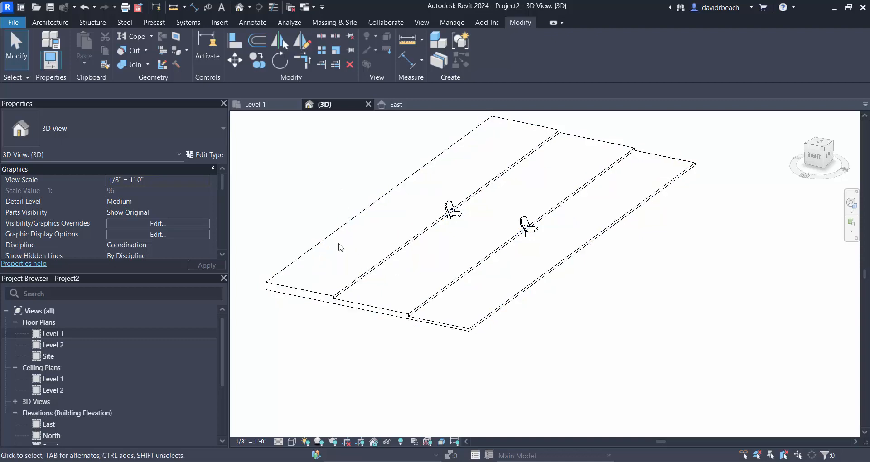
middle_drag(554, 267, 560, 265)
click(493, 270)
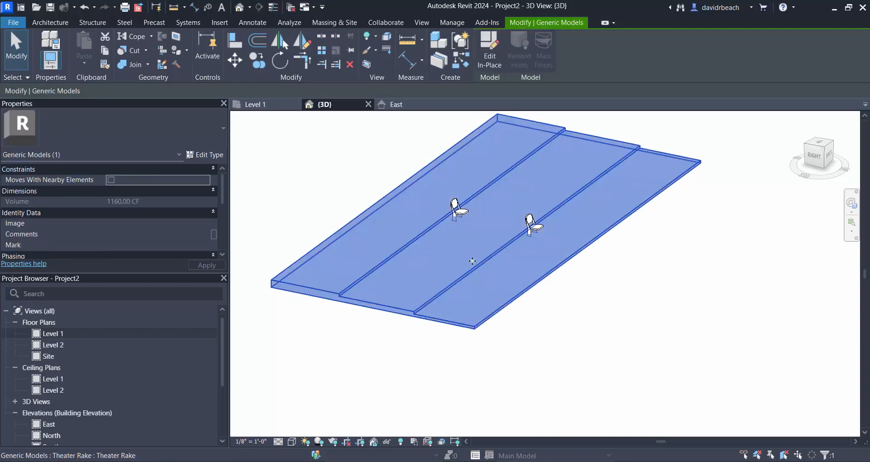
scroll(467, 245, down, 2)
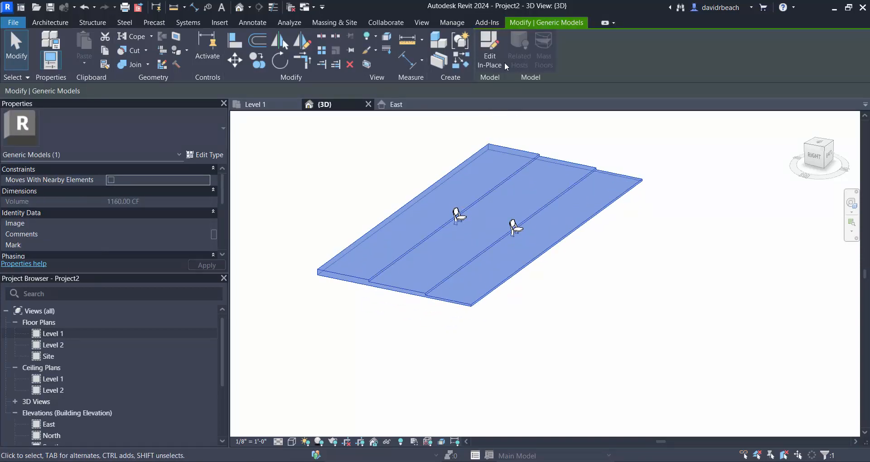
click(490, 50)
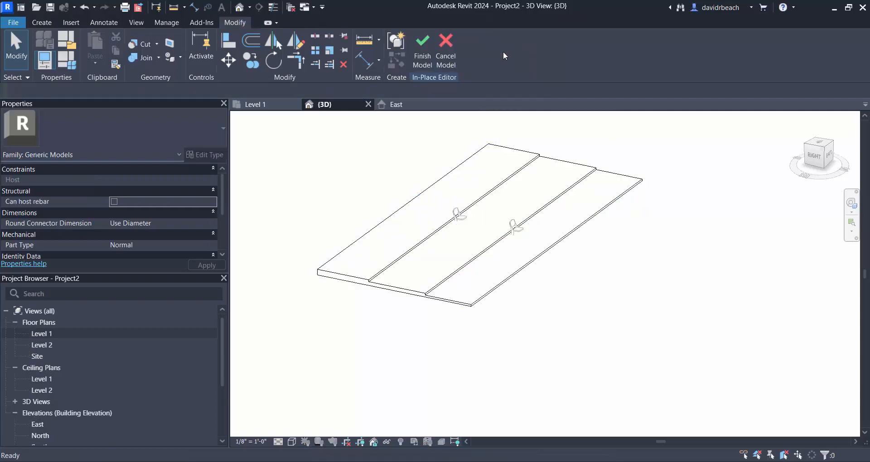
- Edit the rake's sweep and open its stepped profile sketch for editing
click(444, 181)
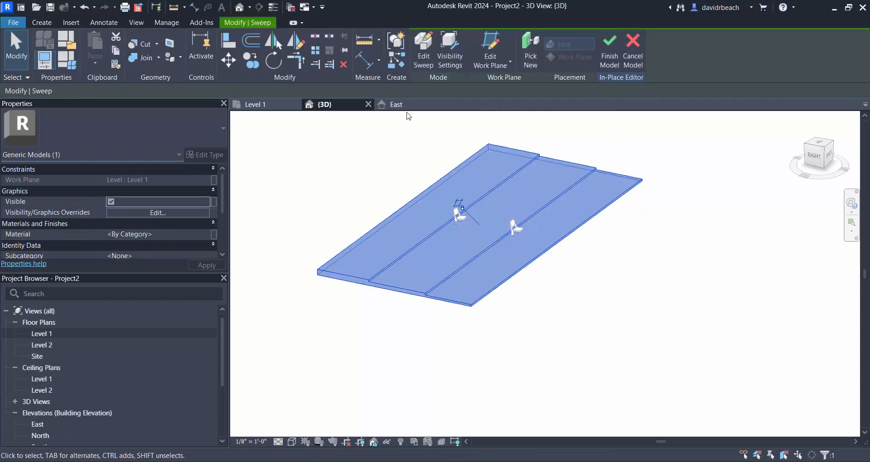
click(423, 50)
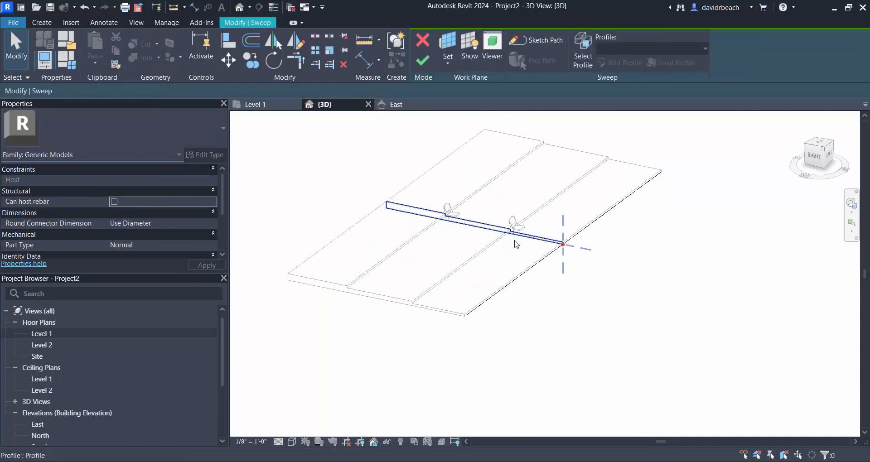
scroll(522, 238, up, 5)
click(464, 209)
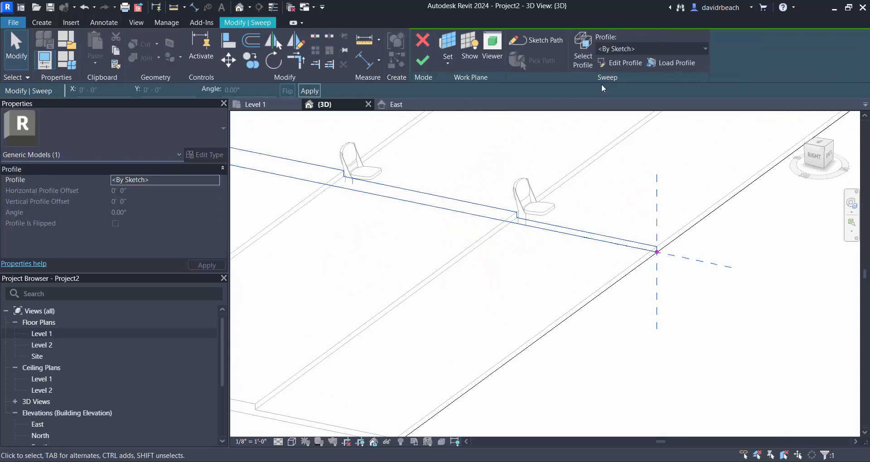
click(624, 64)
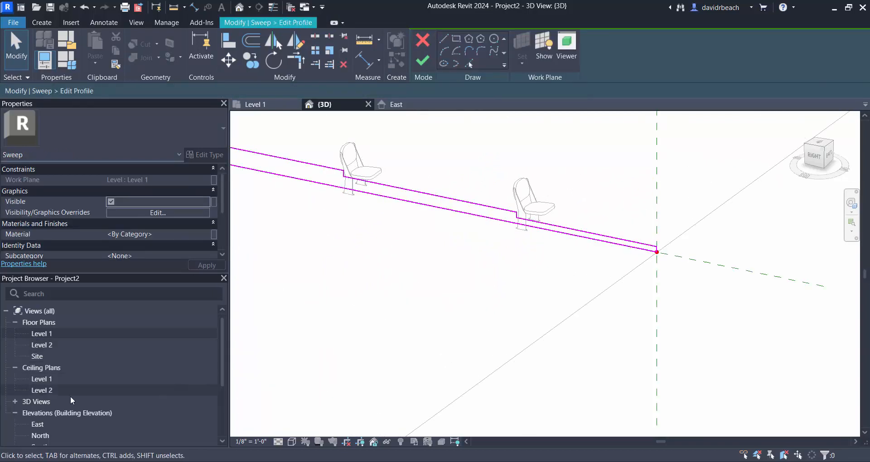
- Open the East elevation to show the rake's stepped profile sketch from the side with both chairs
drag(225, 351, 221, 380)
double_click(40, 377)
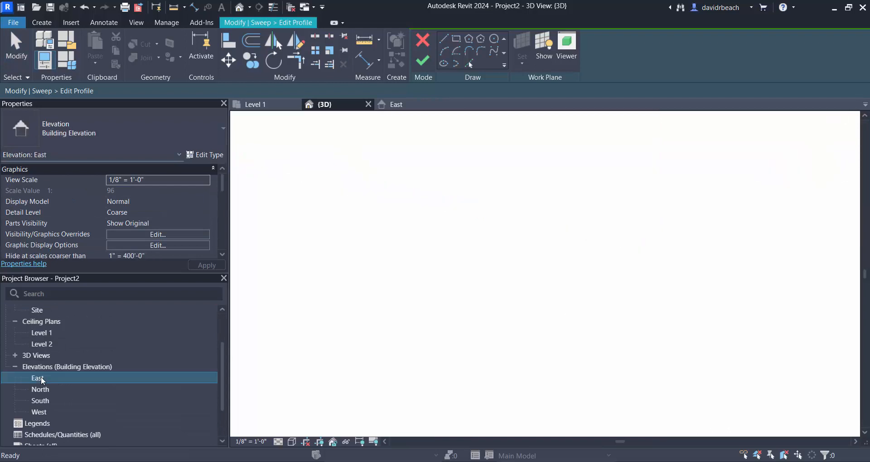
middle_drag(486, 379, 507, 285)
scroll(508, 285, up, 4)
middle_drag(587, 210, 551, 266)
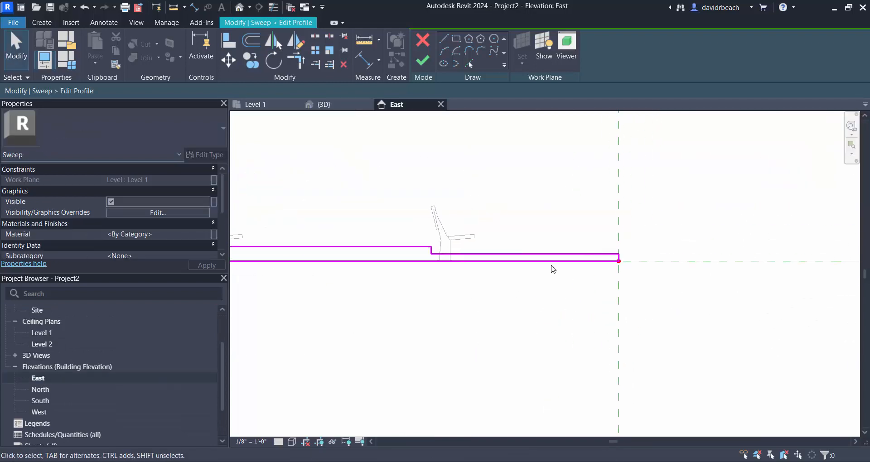
scroll(405, 257, up, 2)
click(432, 250)
scroll(433, 267, down, 2)
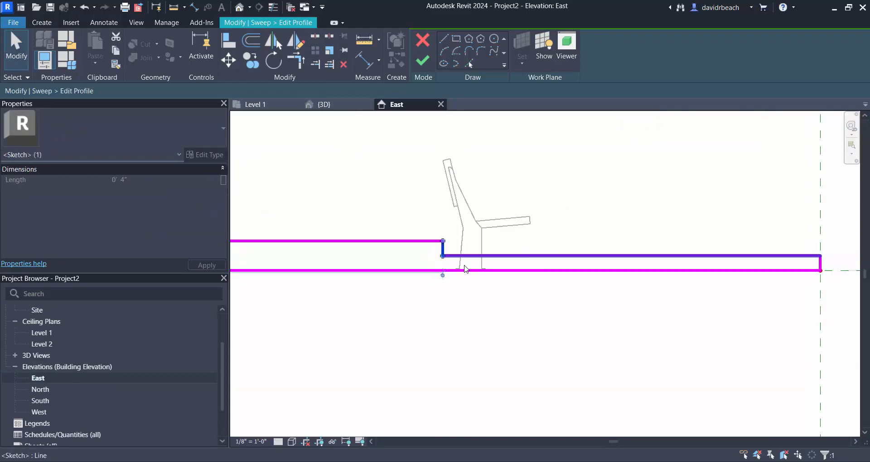
mouse_move(463, 281)
middle_down()
mouse_move(474, 287)
mouse_move(468, 296)
middle_up()
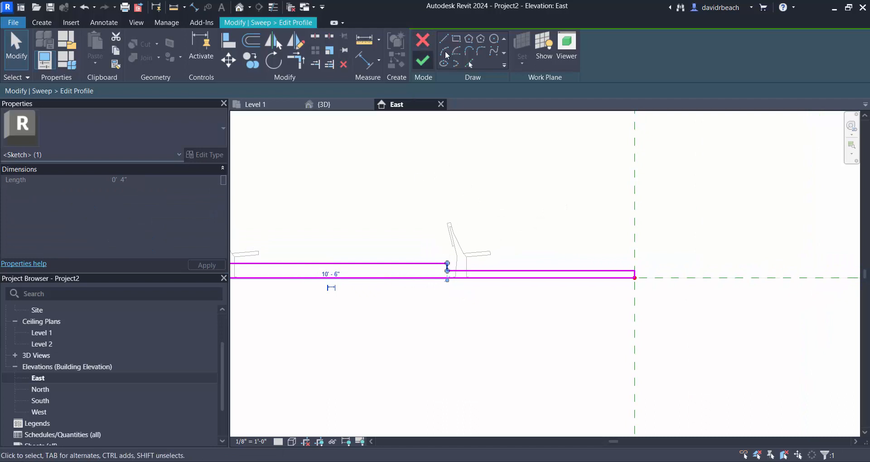
click(534, 215)
scroll(524, 229, down, 2)
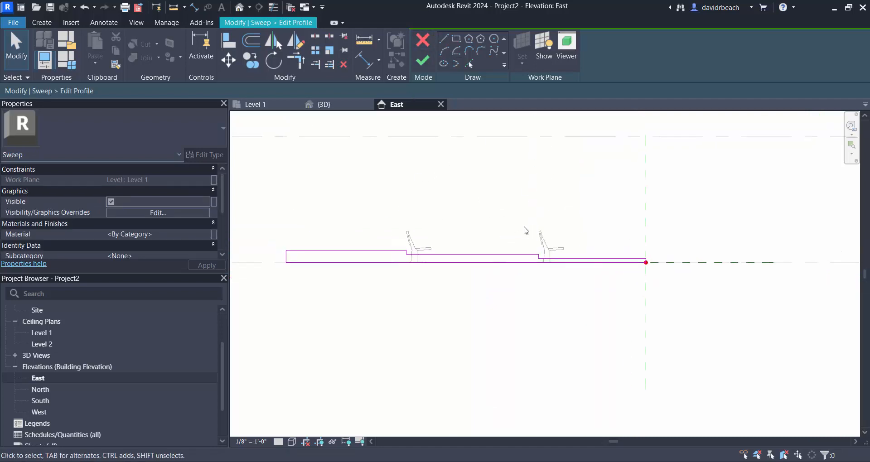
- Delete the rake profile's treads, upper risers and rear edge, keeping only the base line and the front riser
mouse_move(243, 213)
mouse_down()
mouse_move(534, 274)
mouse_move(573, 295)
mouse_up()
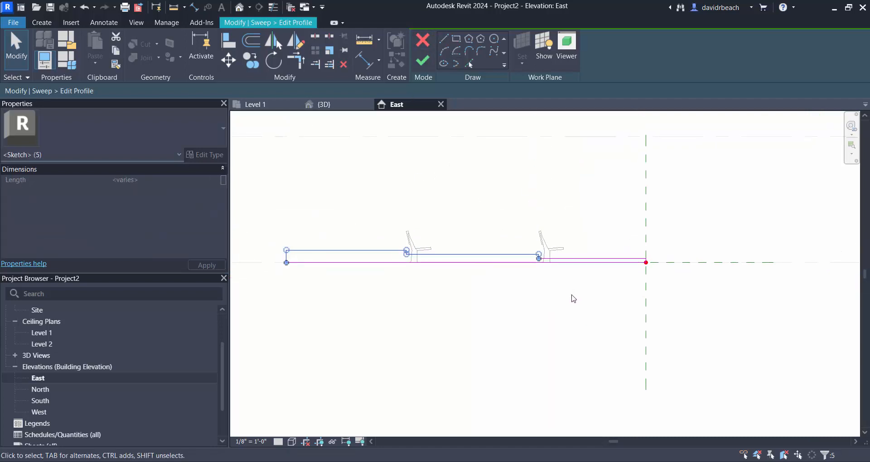
key(Delete)
scroll(614, 278, up, 3)
click(641, 234)
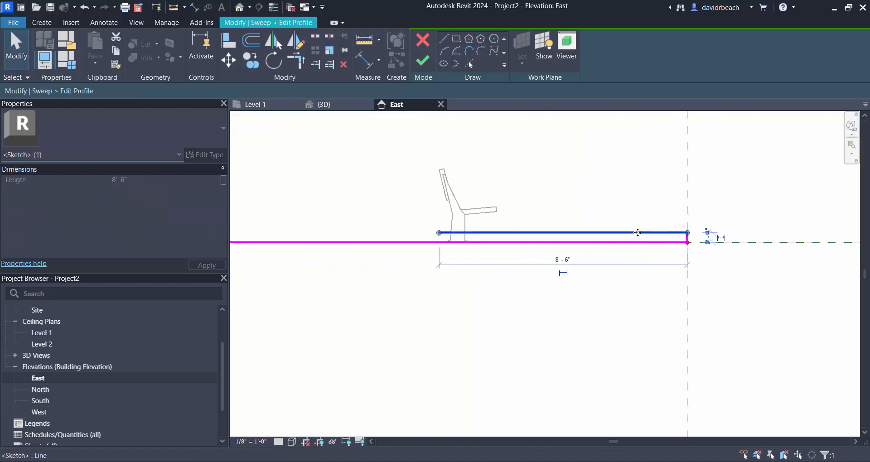
key(Delete)
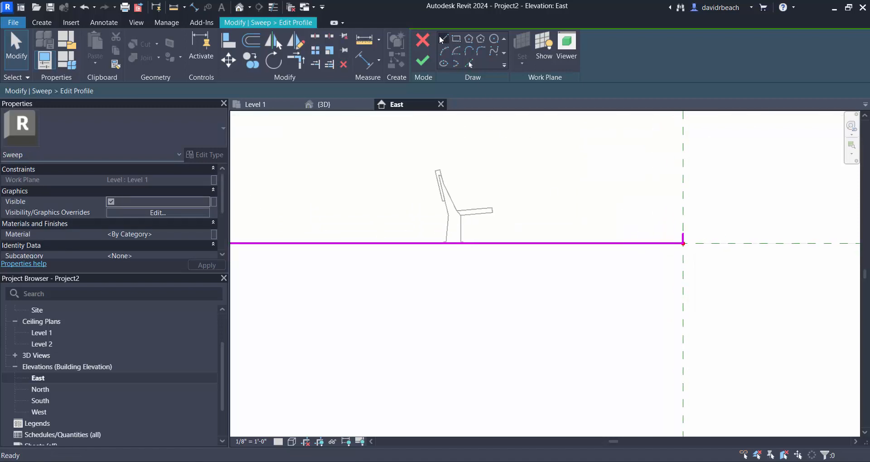
- Draw a 3'-0" horizontal tread line back from the front riser's top, ending in a 4" vertical riser
click(444, 39)
click(683, 234)
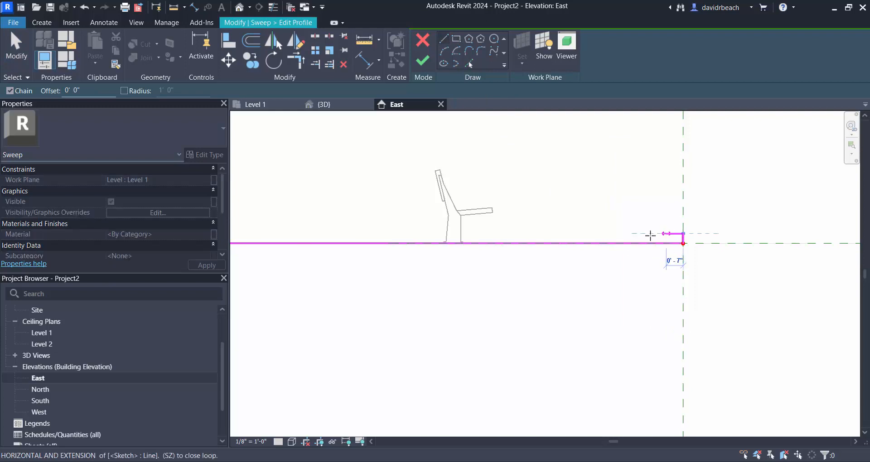
click(596, 234)
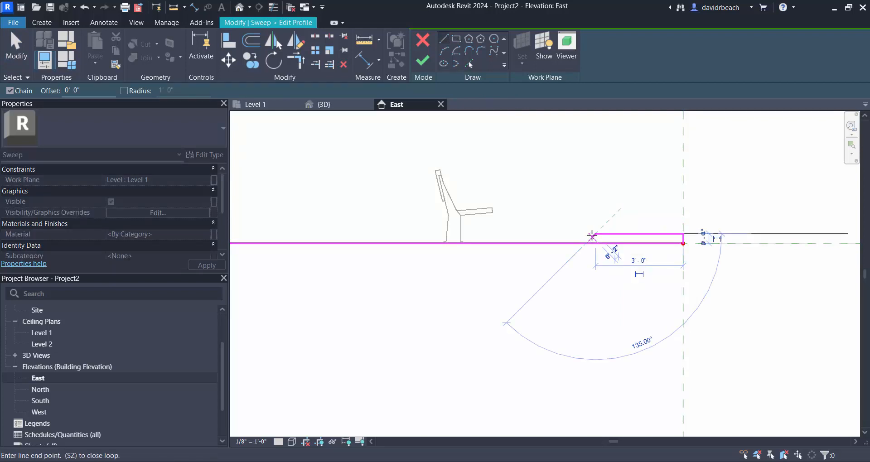
text(0 3)
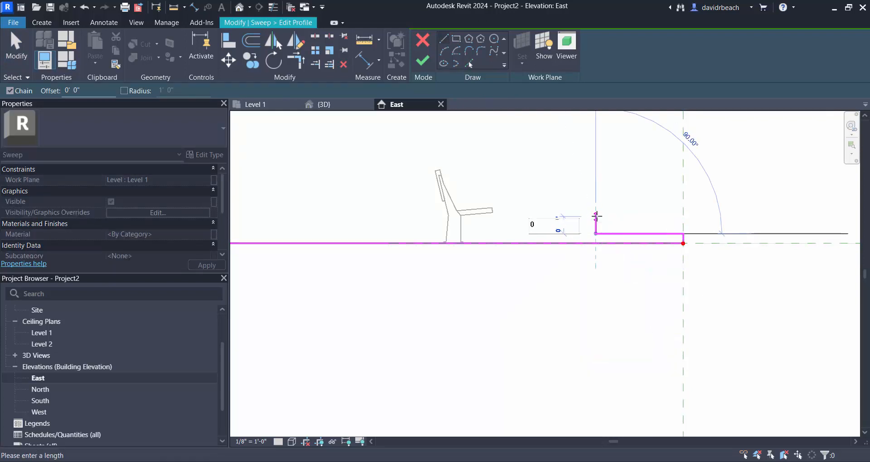
key(Return)
key(Escape)
key(Escape)
scroll(581, 210, down, 3)
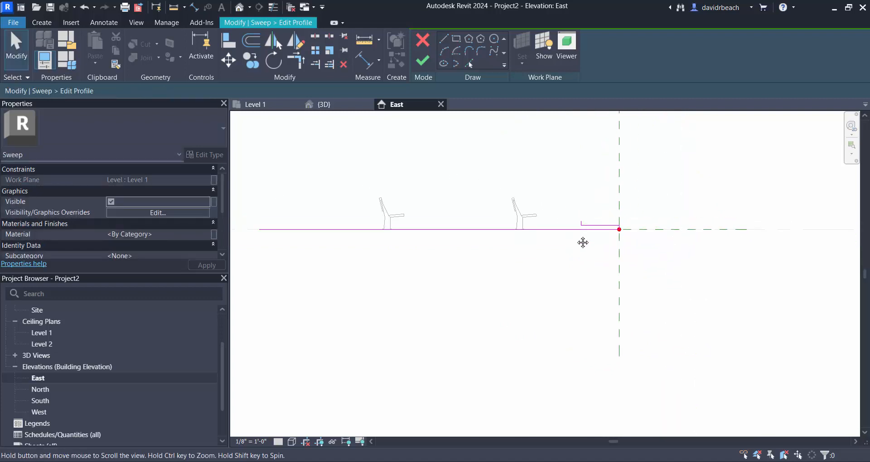
- Copy the new tread and riser three times, stacking each copy end to end up toward the rear
scroll(521, 259, up, 3)
middle_drag(671, 219, 596, 213)
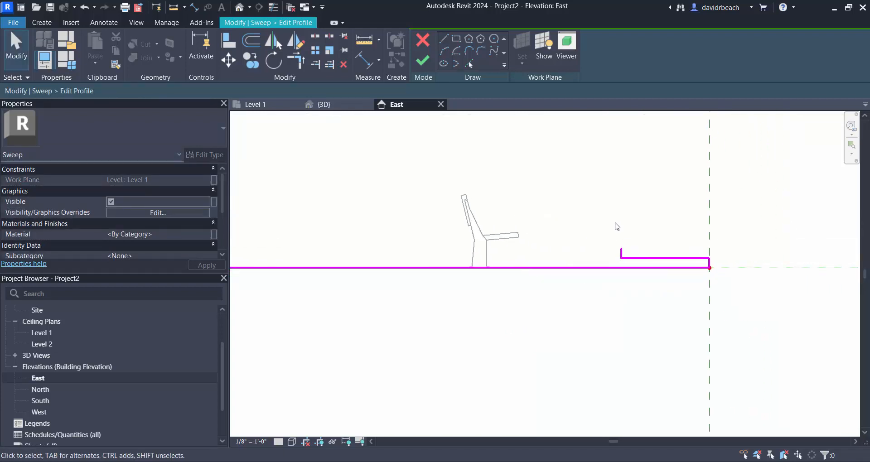
mouse_move(616, 226)
mouse_down()
mouse_move(722, 264)
mouse_move(721, 272)
mouse_up()
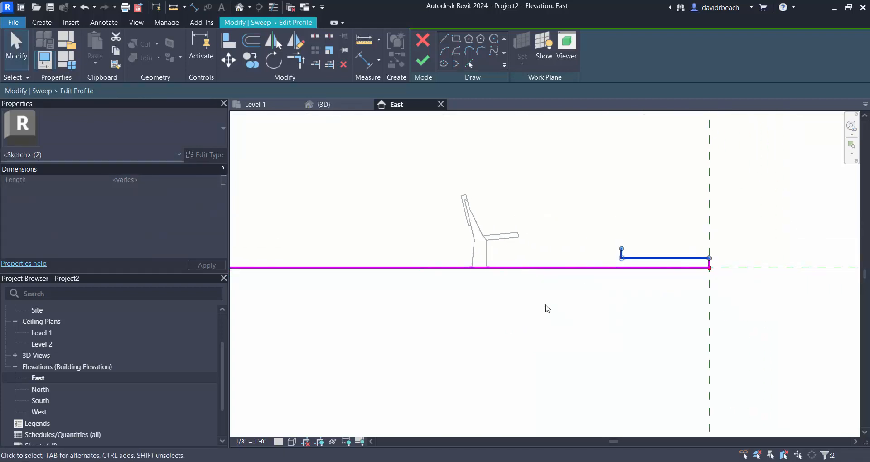
click(251, 60)
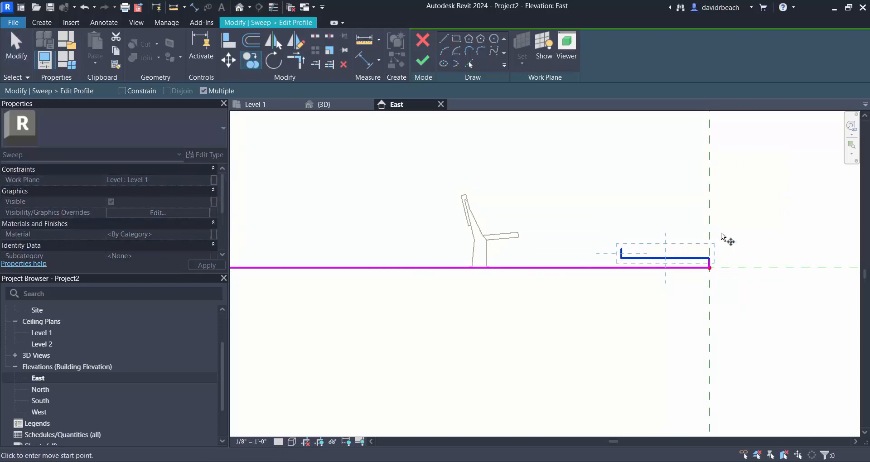
click(710, 267)
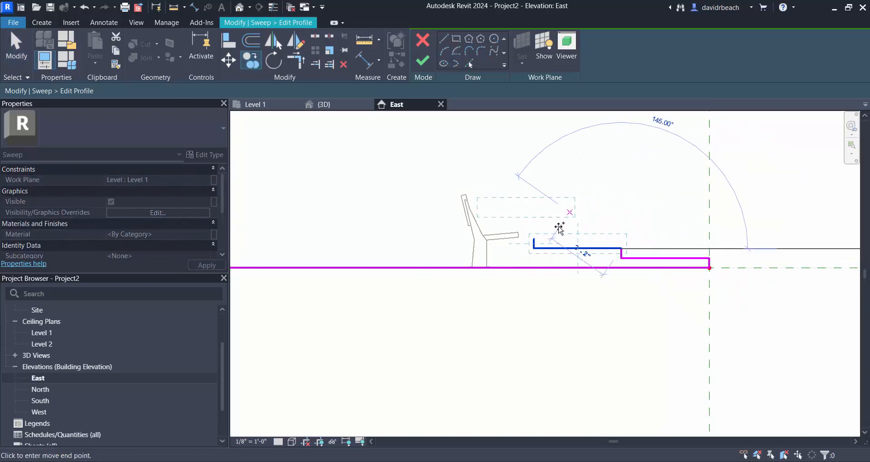
click(535, 238)
click(447, 229)
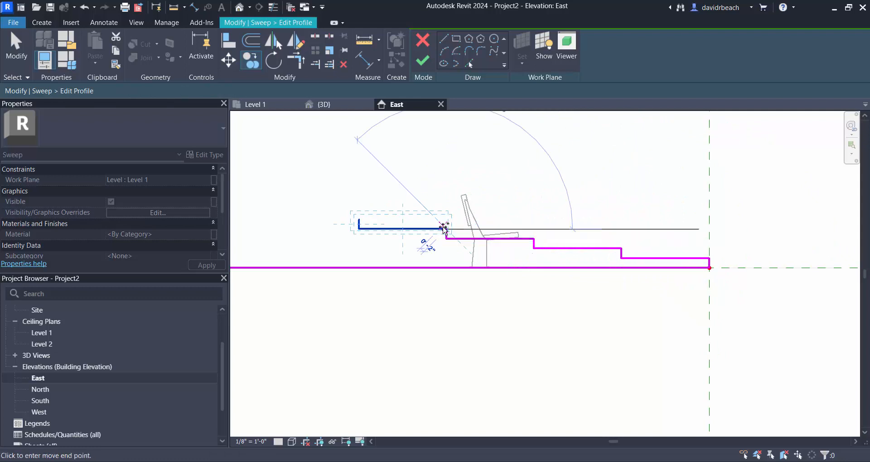
click(359, 220)
key(Escape)
- Trim the rearmost vertical line to corners with the base line and the top tread, closing the four-tread profile
middle_drag(388, 253, 421, 258)
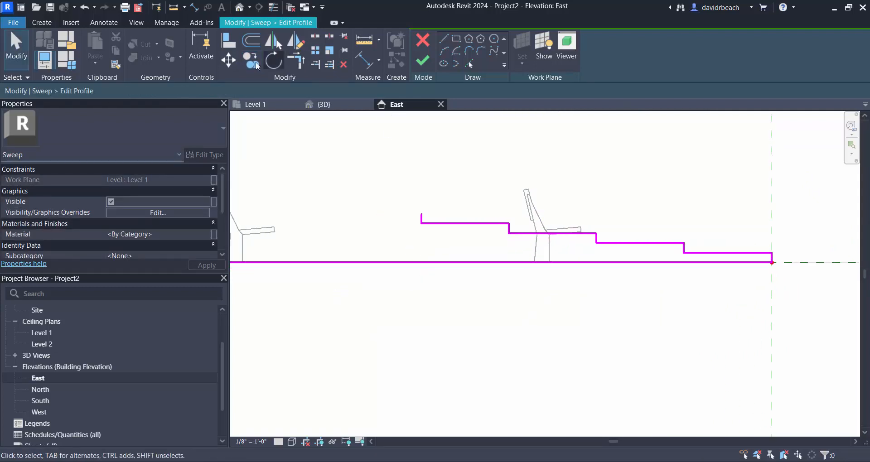
click(296, 61)
click(422, 218)
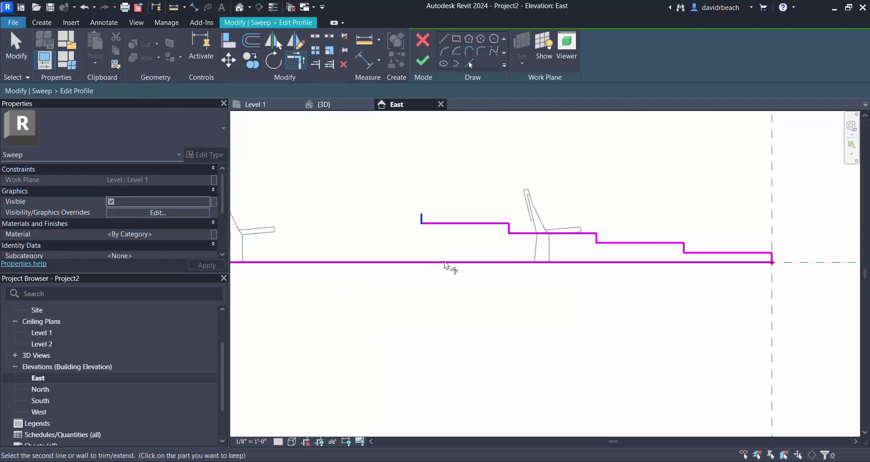
click(449, 263)
click(422, 240)
click(453, 223)
key(Escape)
key(Escape)
scroll(467, 226, down, 4)
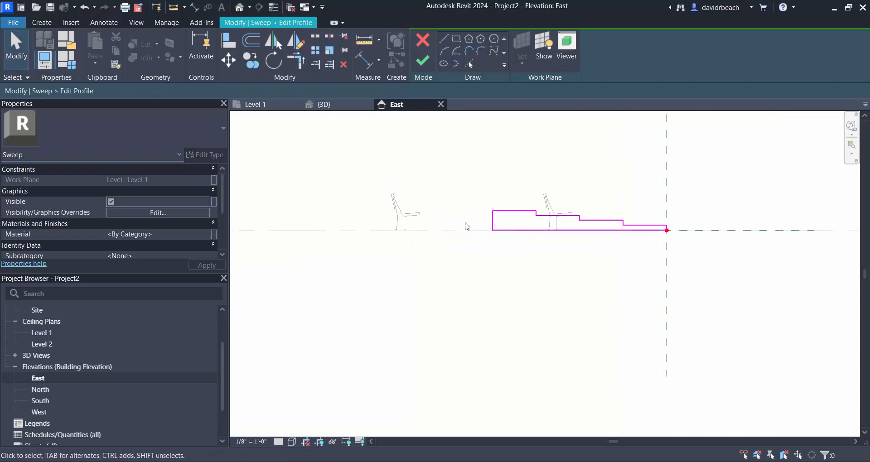
- Finish the profile sketch, the sweep and the in-place rake model
scroll(530, 272, up, 4)
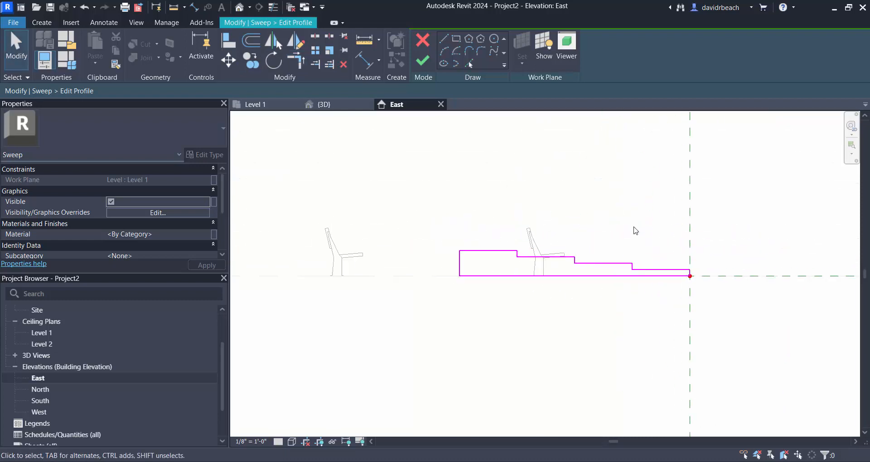
middle_drag(635, 231, 591, 223)
click(423, 60)
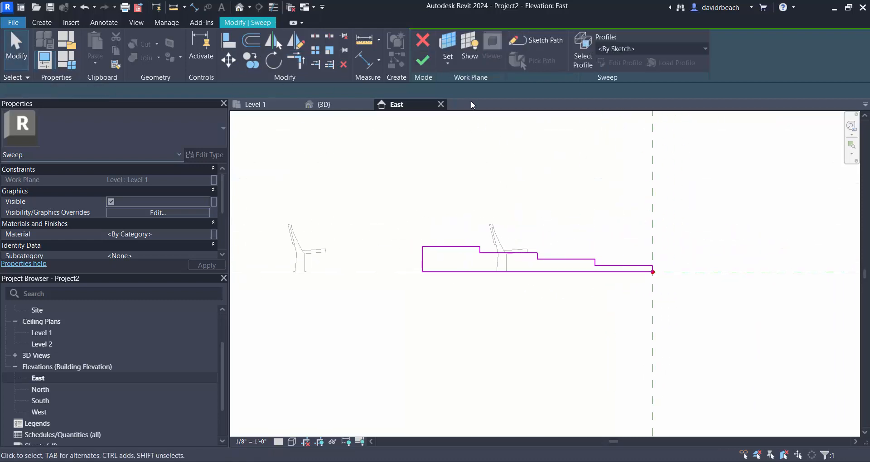
click(423, 61)
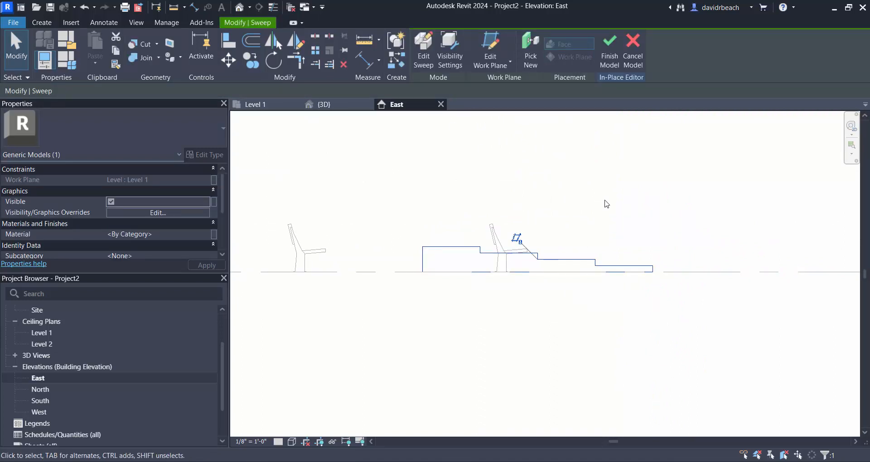
click(610, 52)
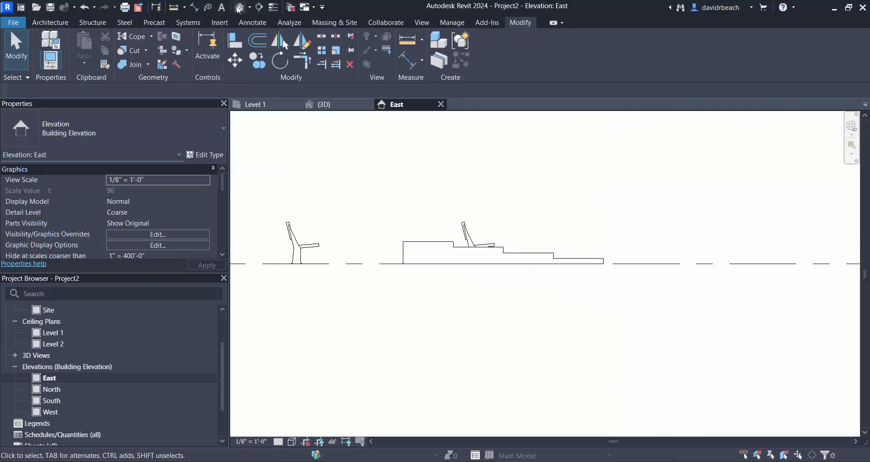
- In the Level 1 floor plan, move the chair behind the rake by its back midpoint onto the lowest tread's rear edge
scroll(113, 345, up, 2)
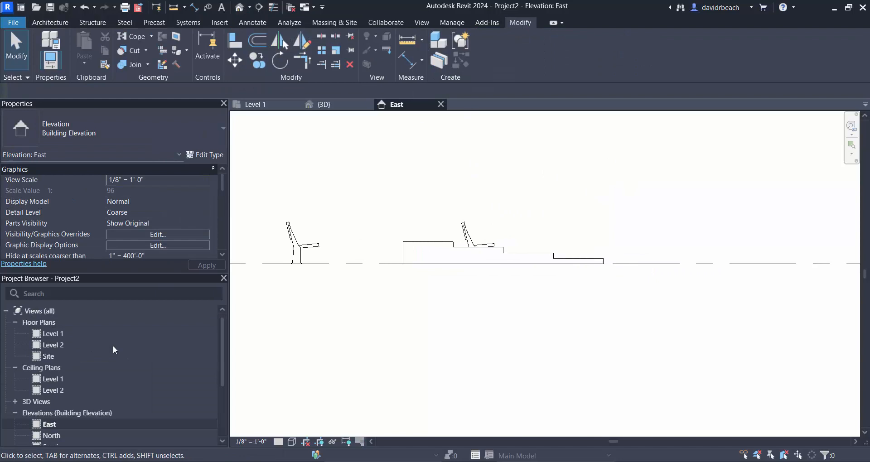
double_click(50, 335)
scroll(494, 281, down, 1)
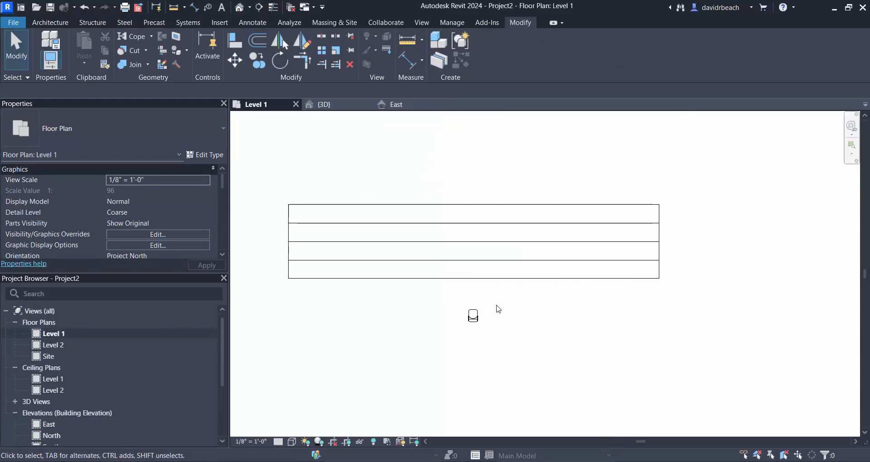
click(472, 315)
scroll(474, 318, up, 4)
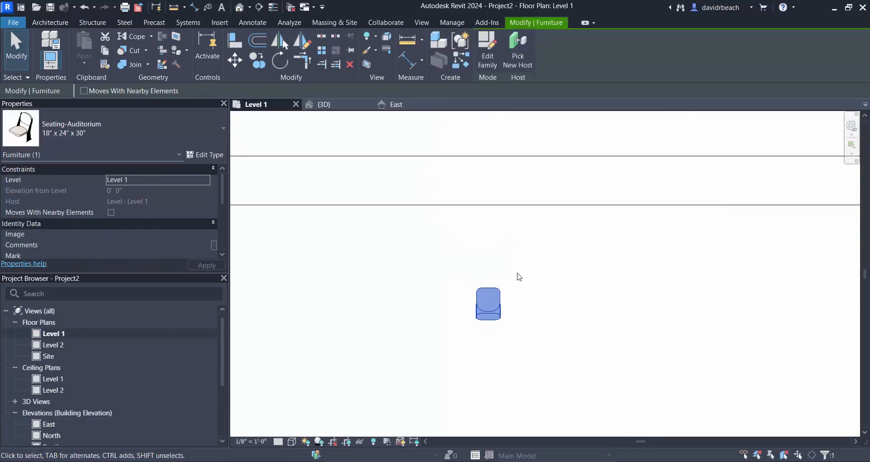
scroll(593, 252, down, 5)
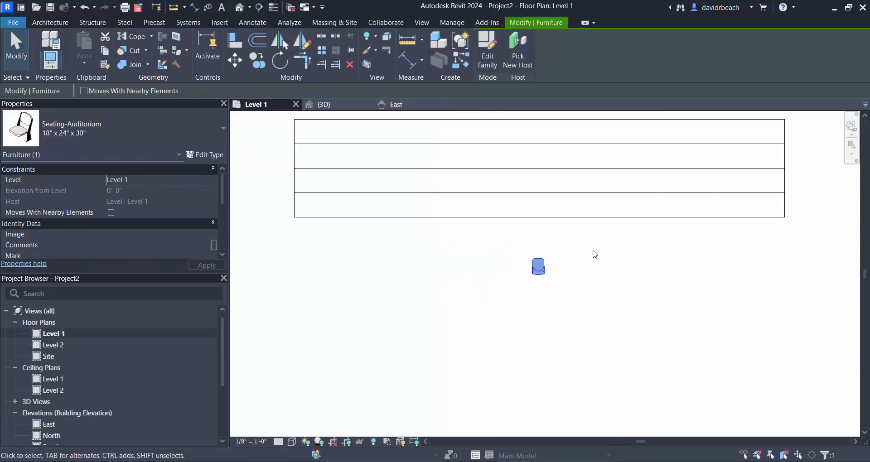
click(236, 61)
scroll(522, 286, up, 3)
click(521, 286)
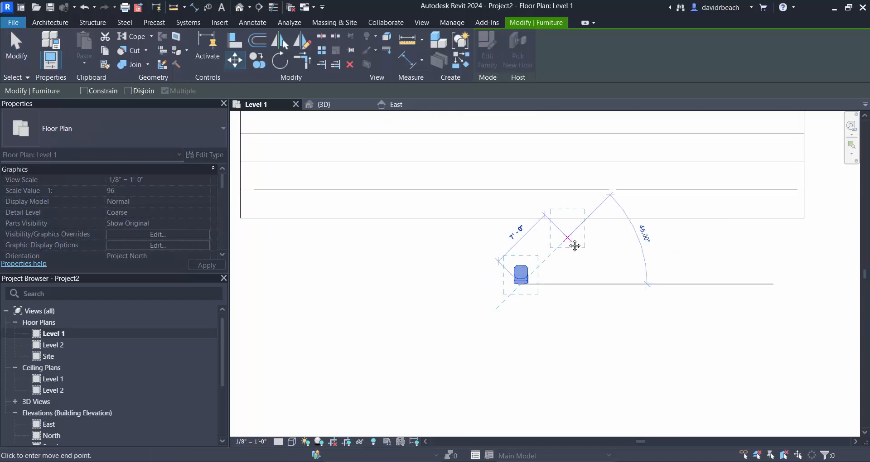
scroll(518, 289, down, 1)
click(514, 249)
key(Escape)
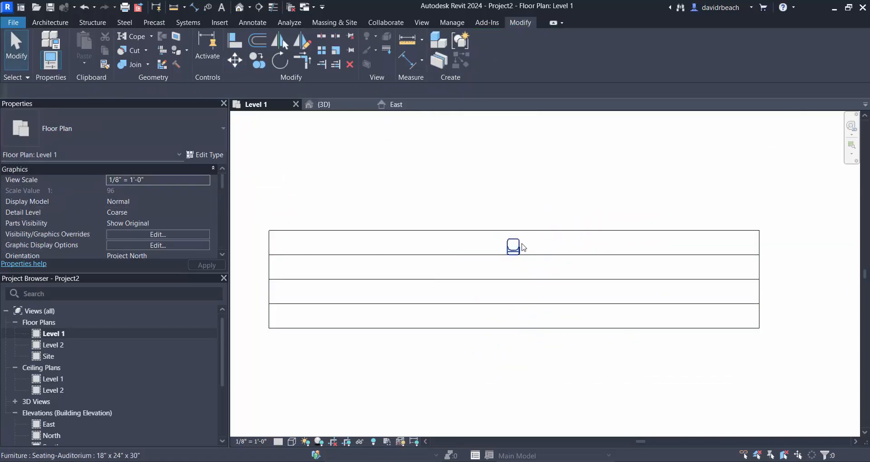
- In the 3D view, delete the auditorium chair embedded in the rake's upper treads, leaving the one on the lowest tread
click(241, 7)
shift+middle_drag(421, 188, 525, 217)
click(521, 229)
scroll(521, 232, down, 2)
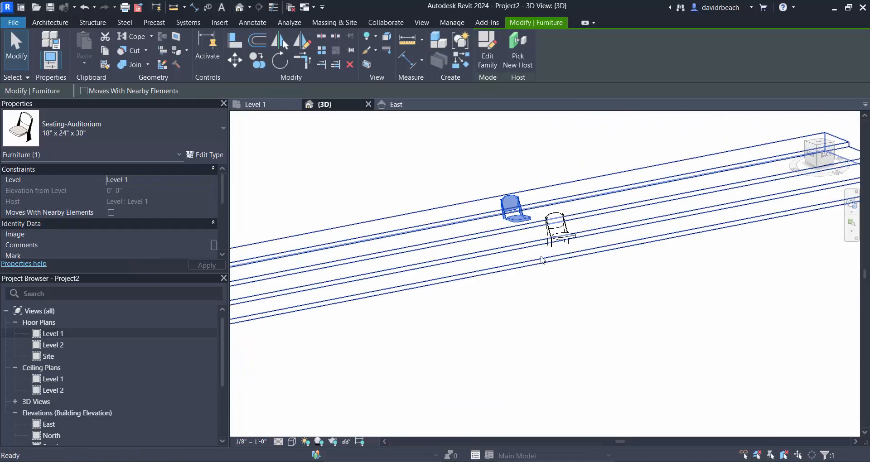
key(Delete)
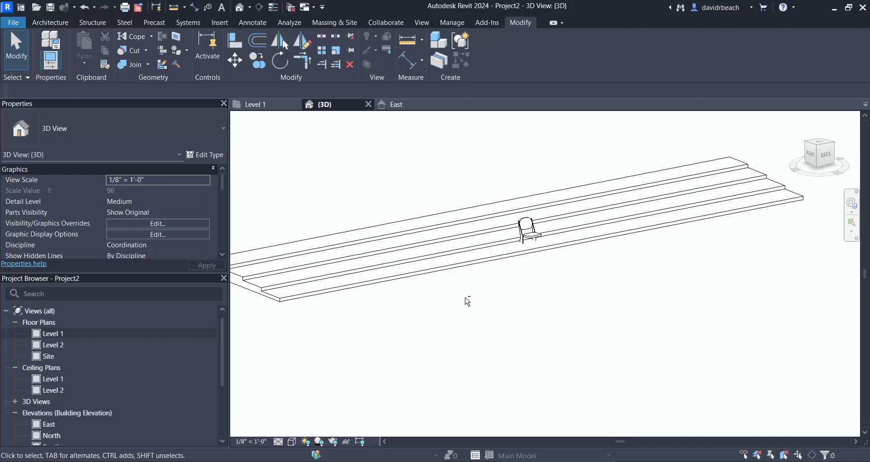
- Examine the auditorium chair on the lowest tread and the complete rake in the 3D view
shift+middle_drag(468, 301, 485, 308)
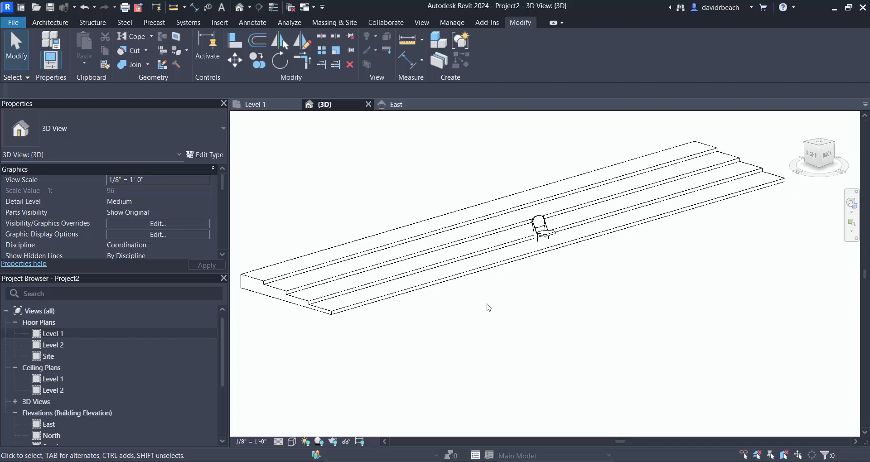
scroll(576, 261, up, 4)
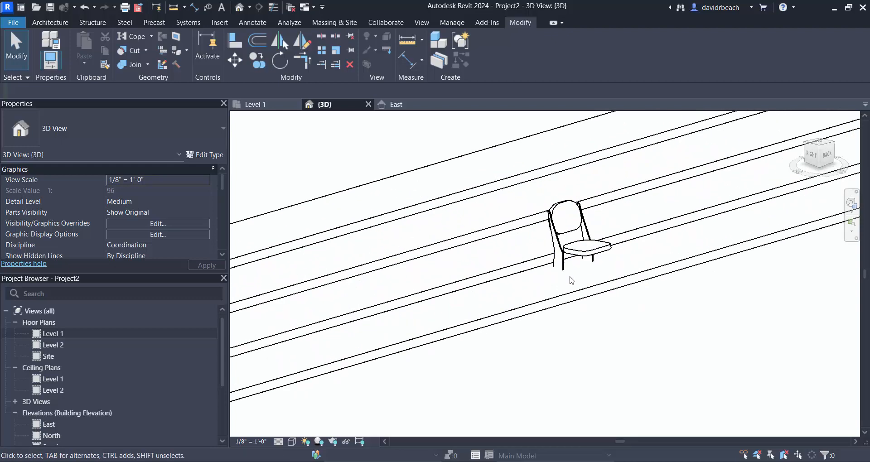
click(580, 259)
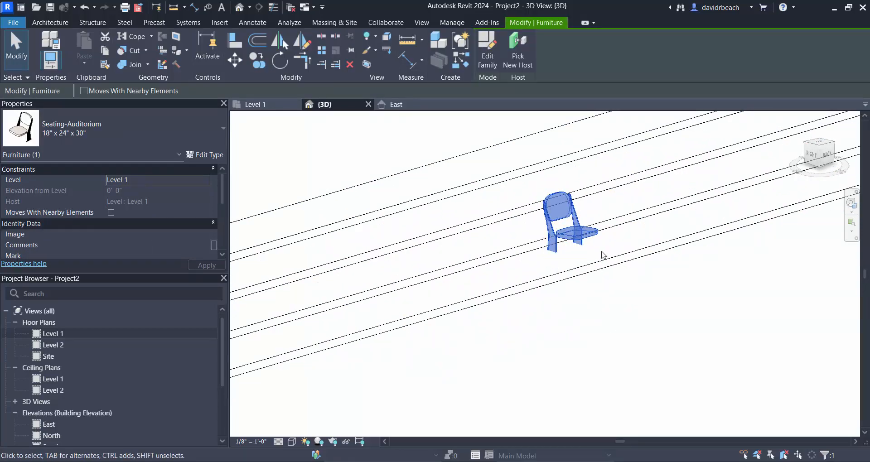
scroll(557, 252, down, 3)
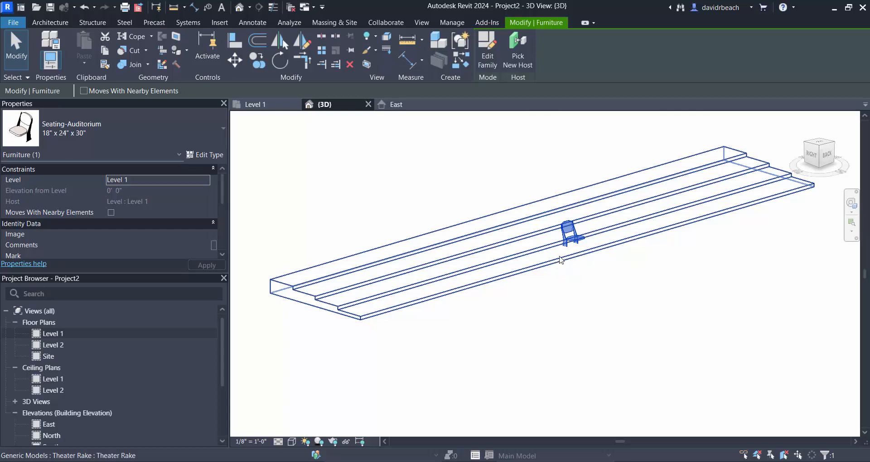
scroll(548, 213, down, 2)
click(359, 232)
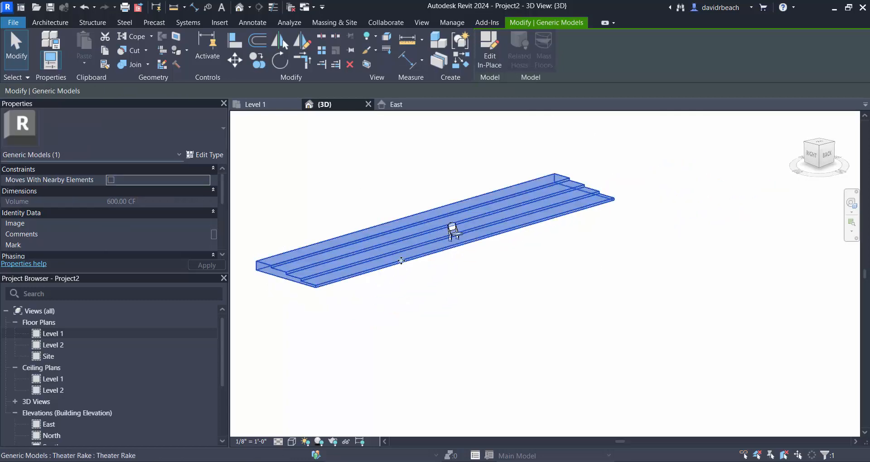
click(447, 301)
middle_drag(447, 301, 474, 313)
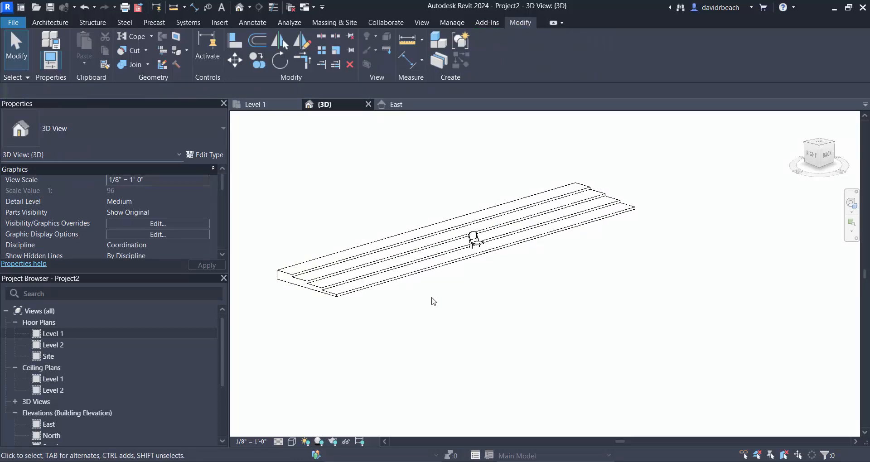
middle_drag(383, 183, 402, 200)
scroll(420, 247, up, 3)
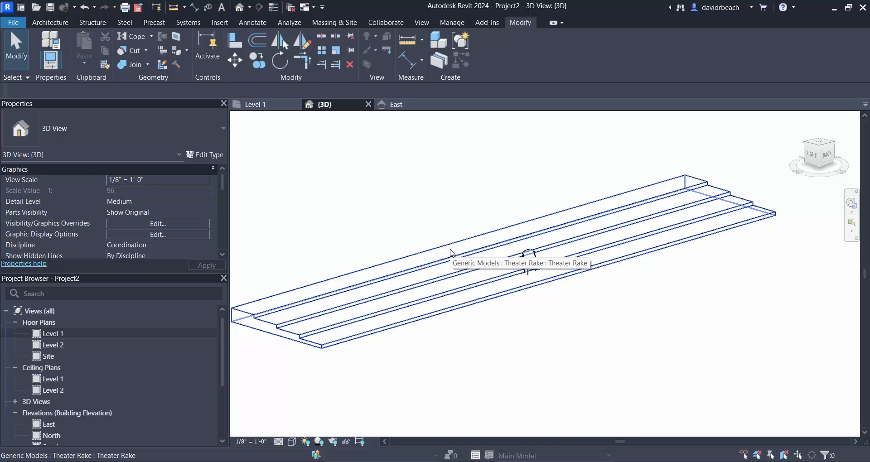
middle_drag(472, 229, 487, 227)
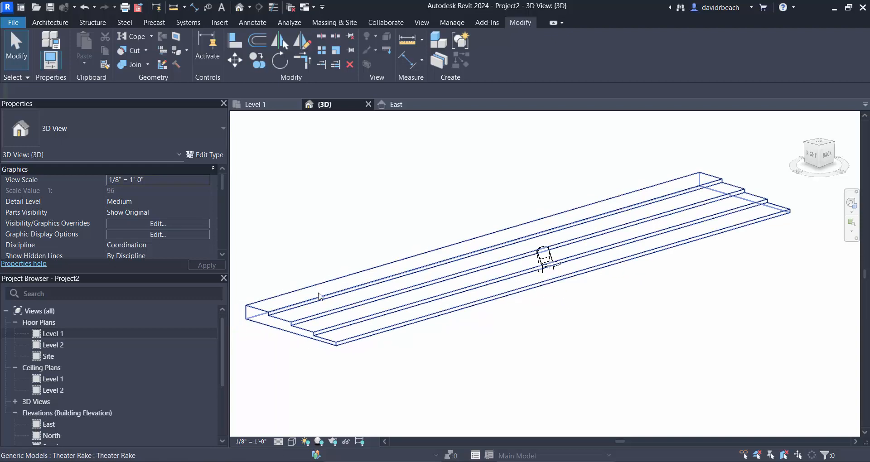
- Open the in-place theater rake and its sweep for editing
click(425, 271)
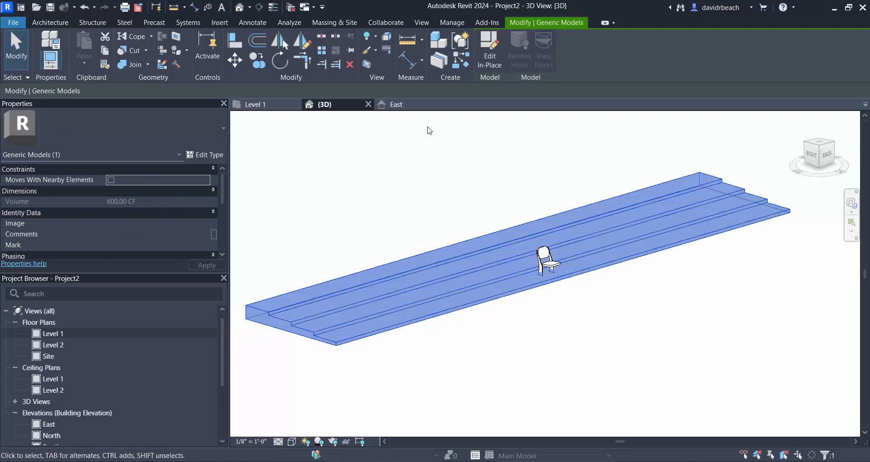
click(490, 50)
click(499, 248)
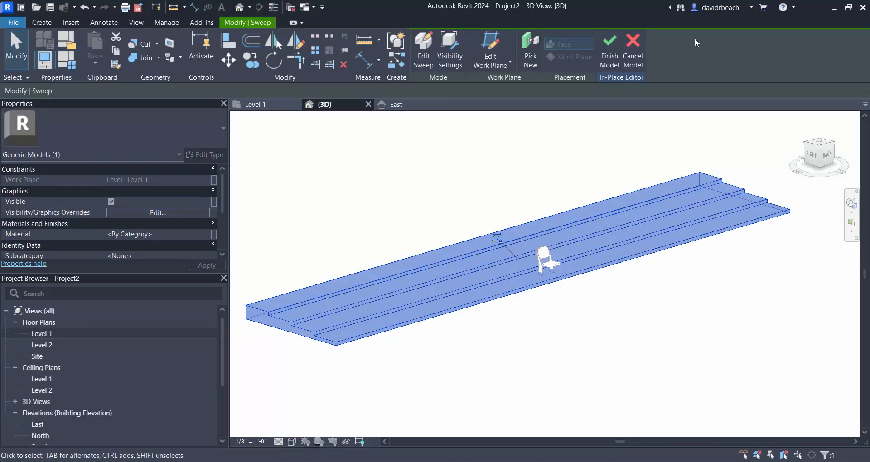
click(424, 58)
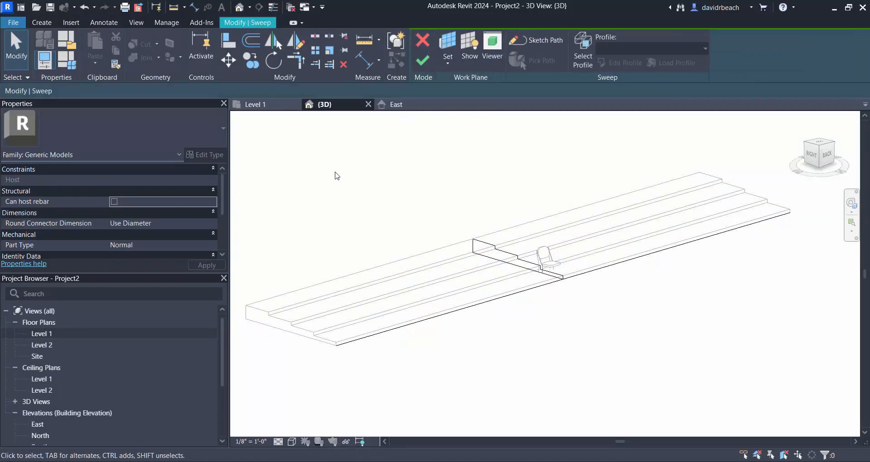
- Open the East elevation, and finish the sweep and the in-place rake model without changing the profile
double_click(38, 424)
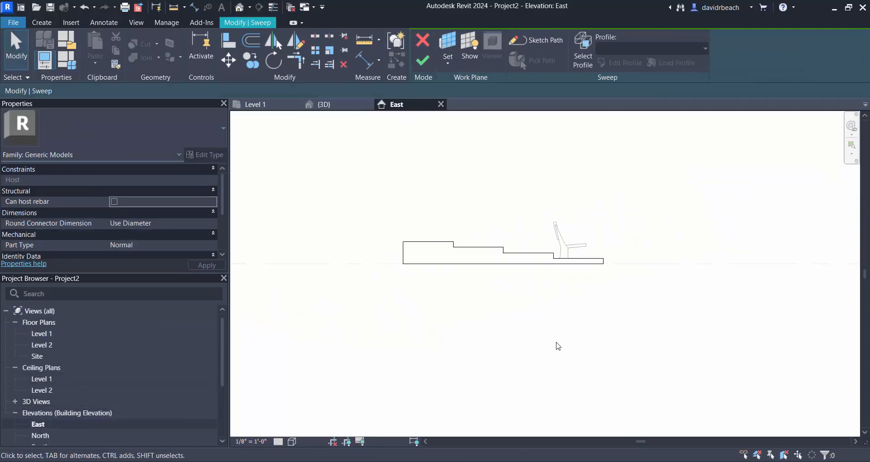
scroll(558, 347, down, 3)
middle_drag(558, 347, 408, 340)
middle_drag(597, 287, 488, 286)
middle_drag(654, 268, 557, 270)
scroll(582, 277, down, 2)
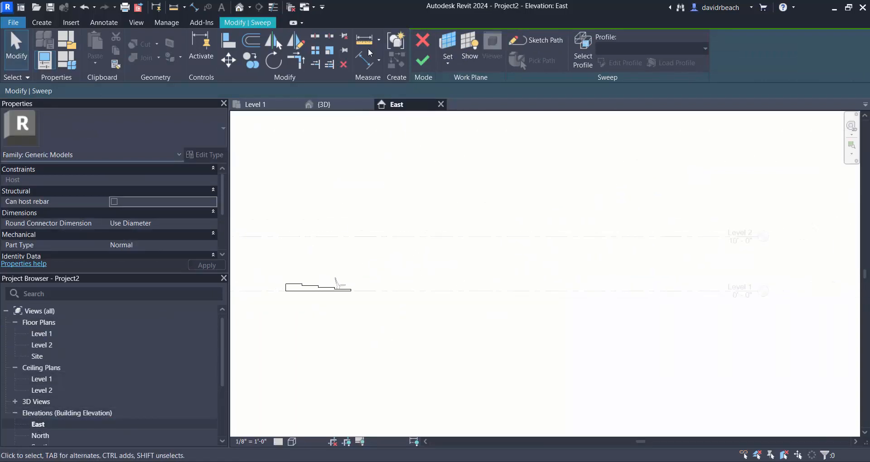
click(421, 60)
click(611, 41)
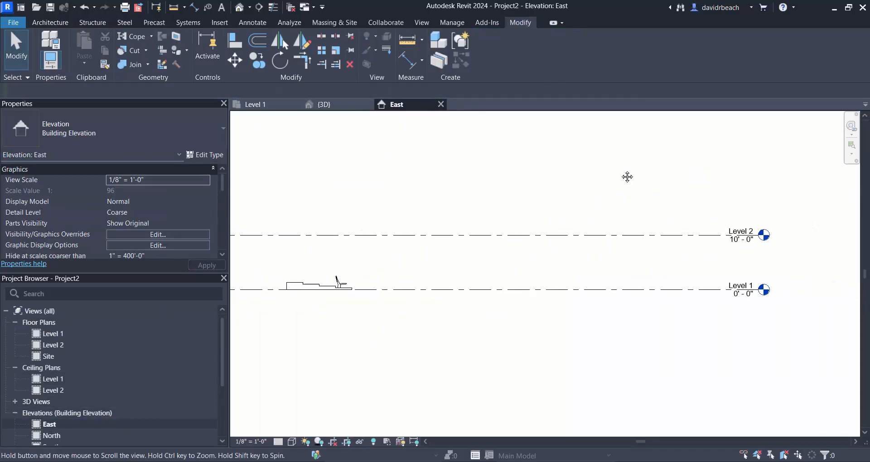
- Shorten the aligned Level 1 and Level 2 lines so their heads sit closer to the rake's front edge
scroll(671, 294, up, 1)
click(599, 280)
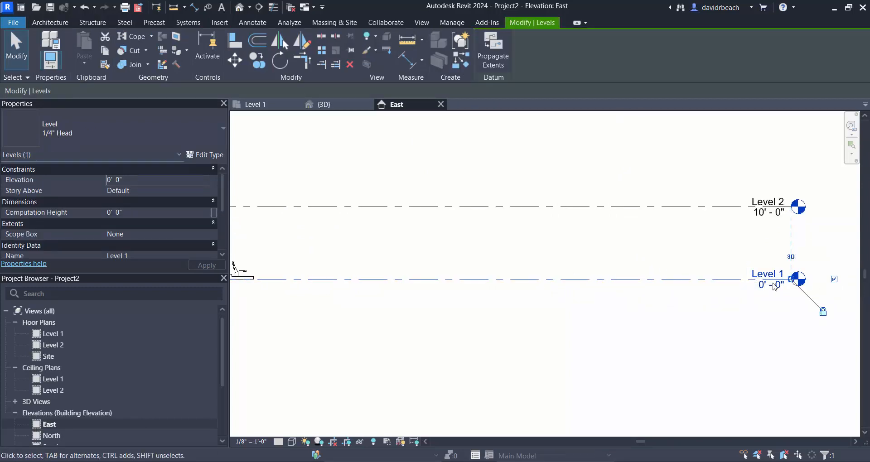
drag(789, 279, 308, 279)
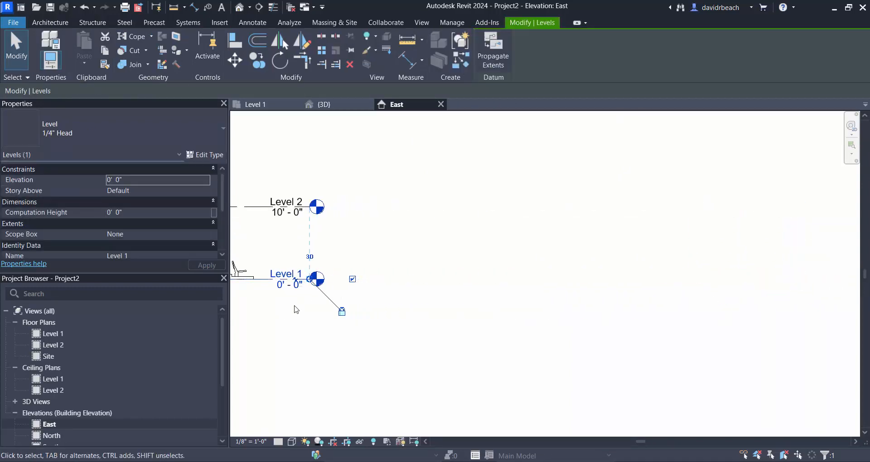
click(313, 323)
middle_drag(332, 328, 601, 331)
- Set the East elevation's view scale to 1" = 1'-0"
scroll(567, 264, up, 2)
scroll(623, 204, up, 2)
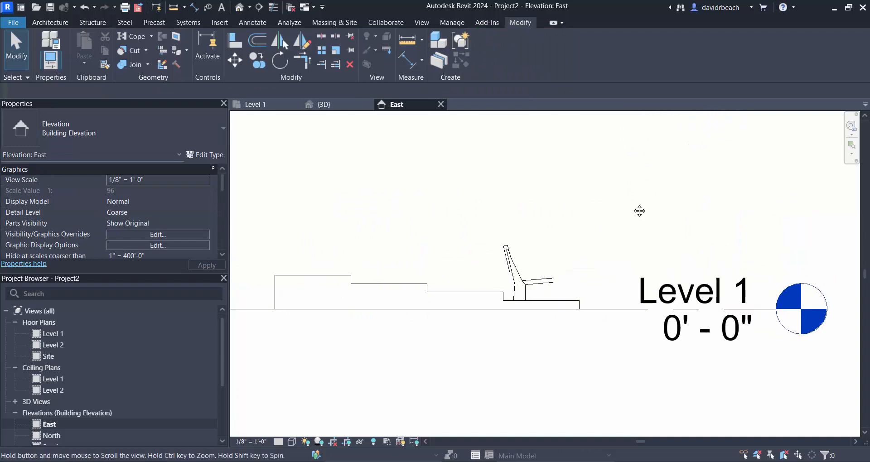
click(252, 442)
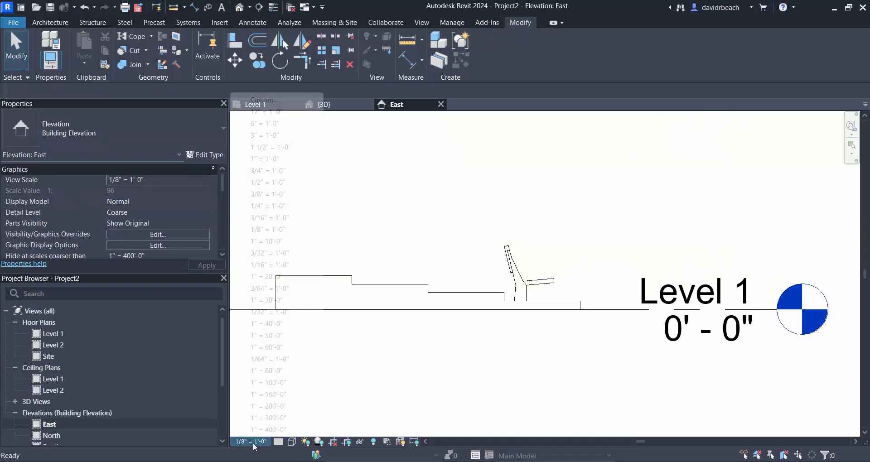
click(267, 159)
- Pull the Level 1 line's end further in so its head sits just beyond the lowest tread
click(681, 310)
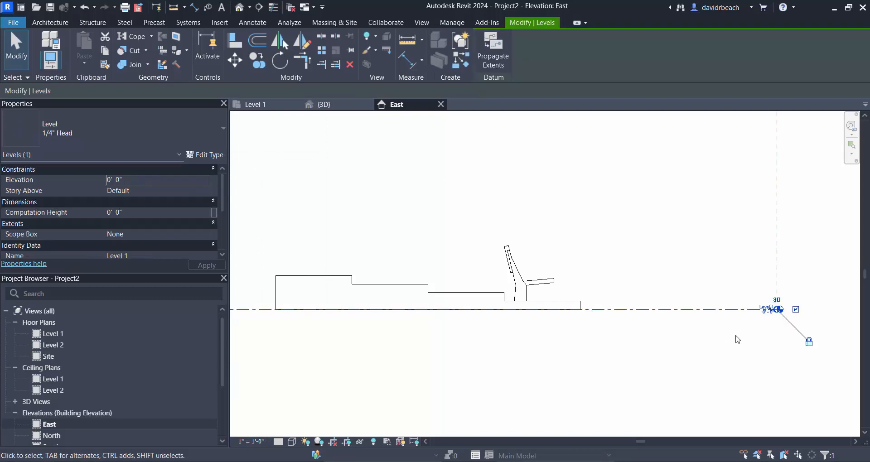
scroll(791, 312, up, 2)
drag(488, 305, 466, 306)
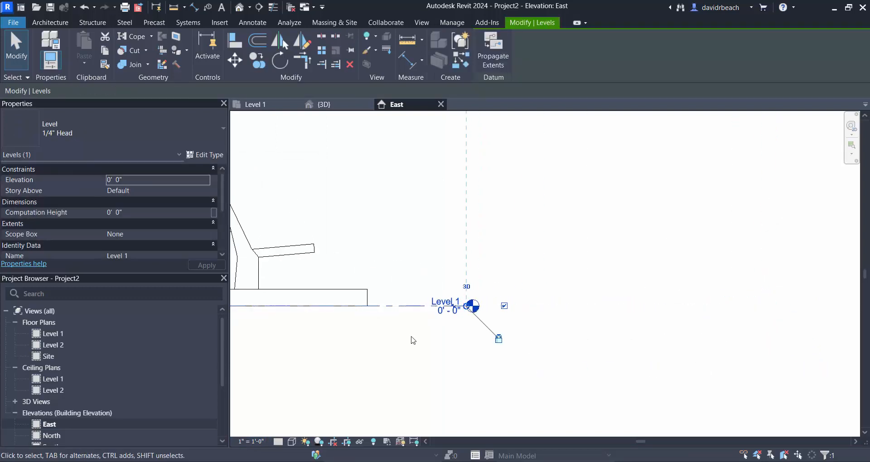
click(394, 345)
scroll(316, 358, down, 2)
middle_drag(316, 357, 519, 335)
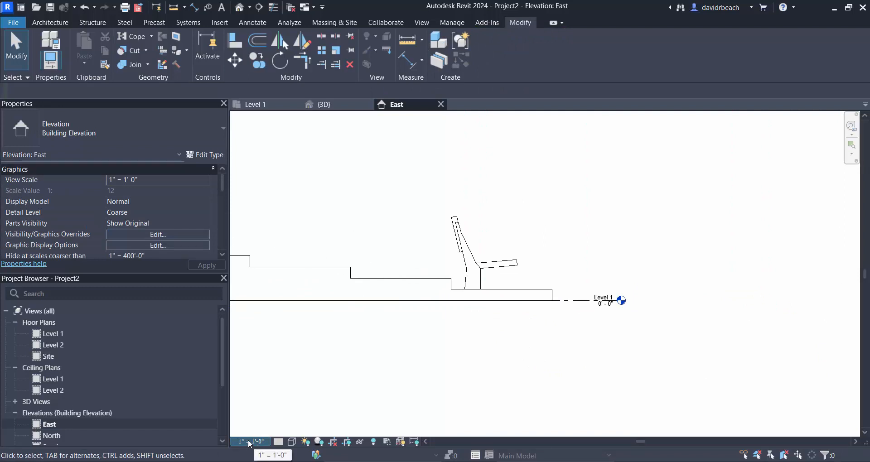
- Copy Level 1 up from the rake's bottom front corner to the top of the lowest tread, 4" higher
scroll(521, 322, up, 2)
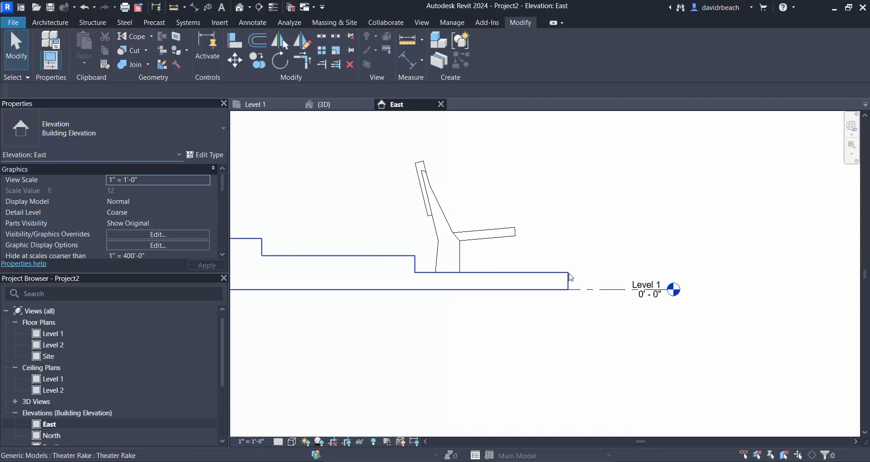
click(617, 293)
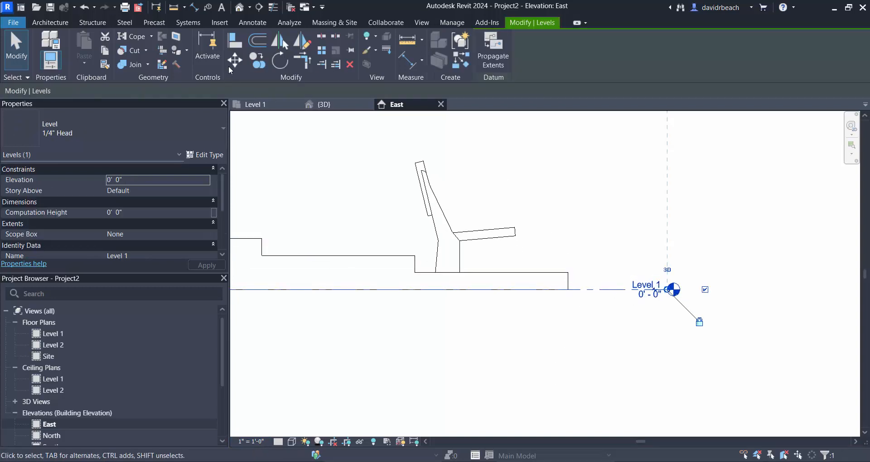
click(258, 60)
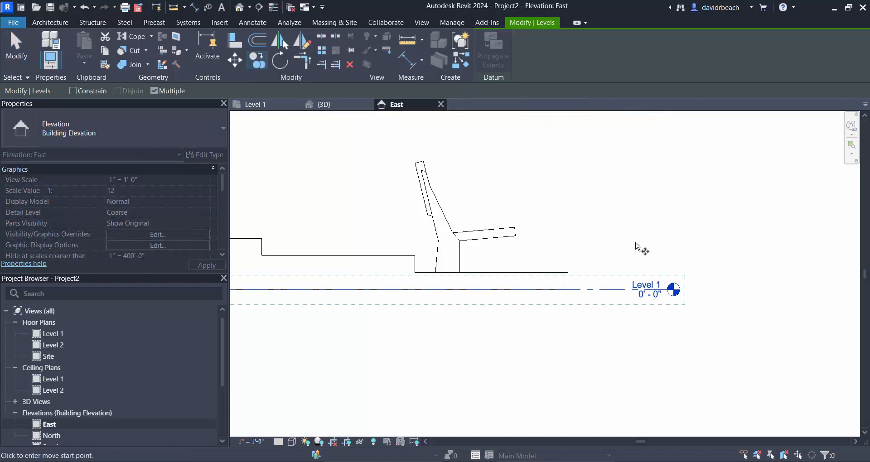
click(569, 290)
click(569, 273)
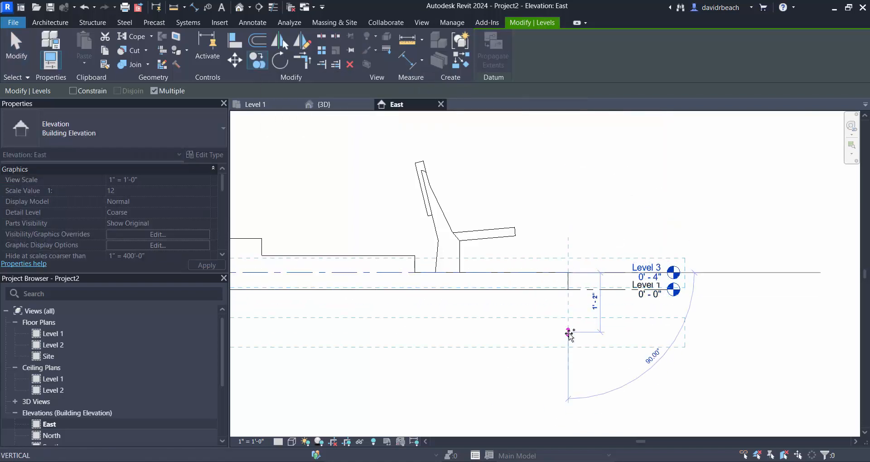
key(Escape)
key(Escape)
- Rename the new level at 0'-4" to Row 1
scroll(653, 267, up, 3)
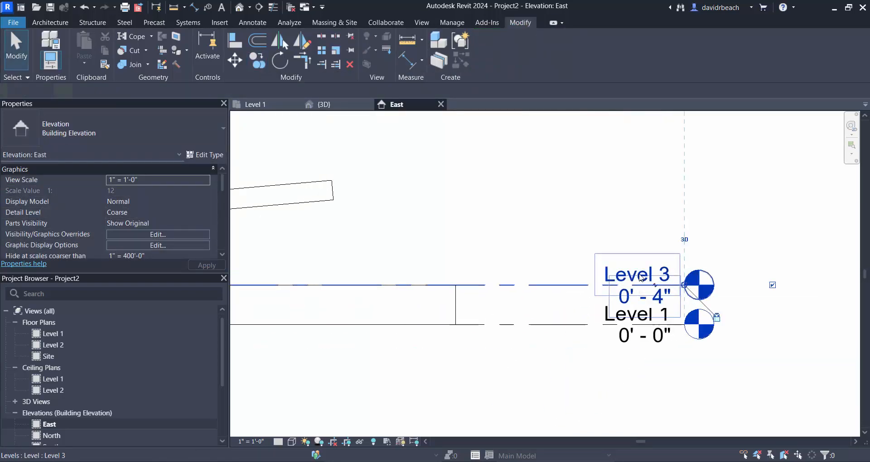
click(640, 278)
click(641, 278)
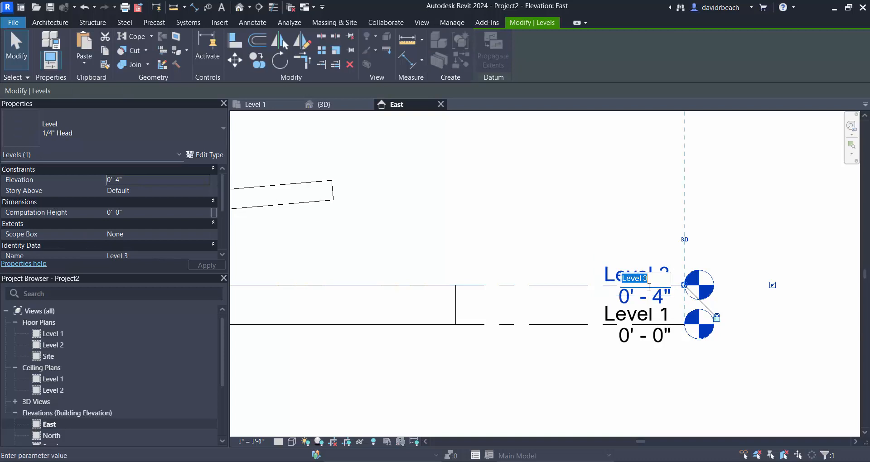
text(Row 1)
key(Return)
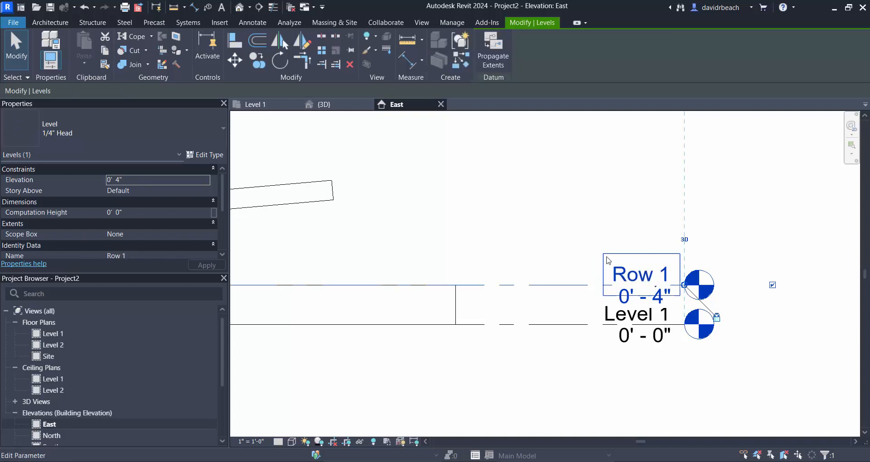
click(580, 240)
scroll(581, 241, down, 2)
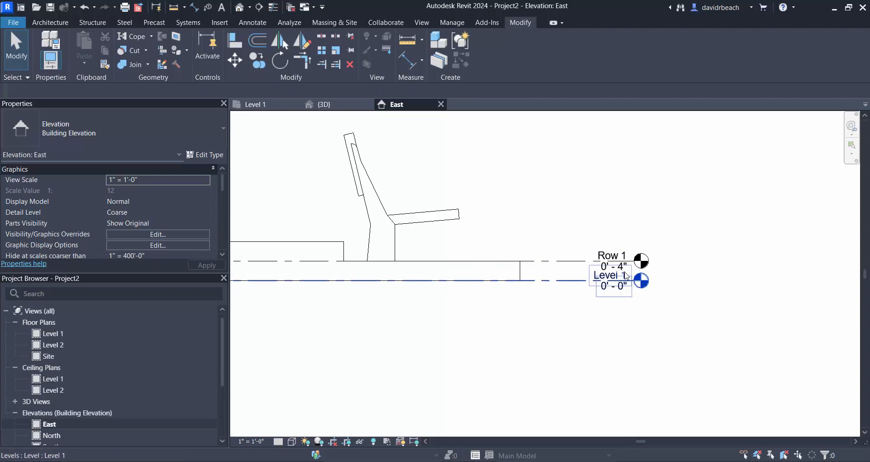
- Copy the Row 1 level up onto the second tread at 0'-8", with multiple copies enabled
middle_drag(621, 211, 784, 214)
click(648, 272)
middle_drag(672, 204, 672, 220)
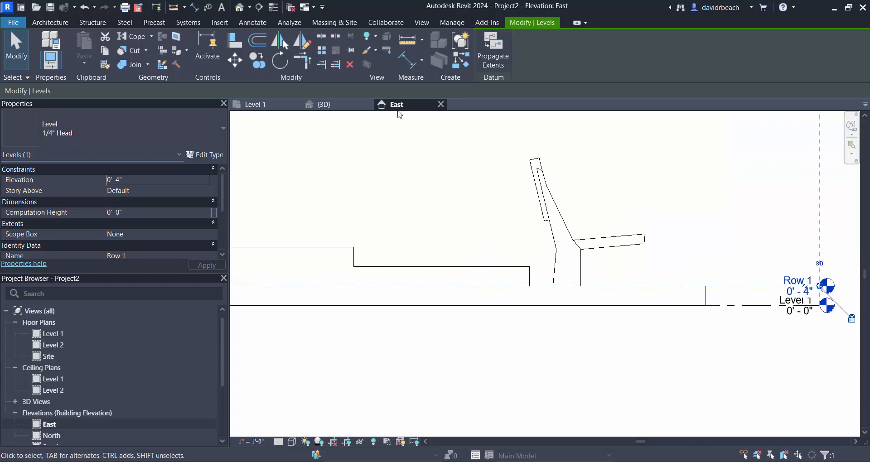
click(257, 62)
scroll(406, 140, down, 1)
middle_drag(406, 140, 467, 159)
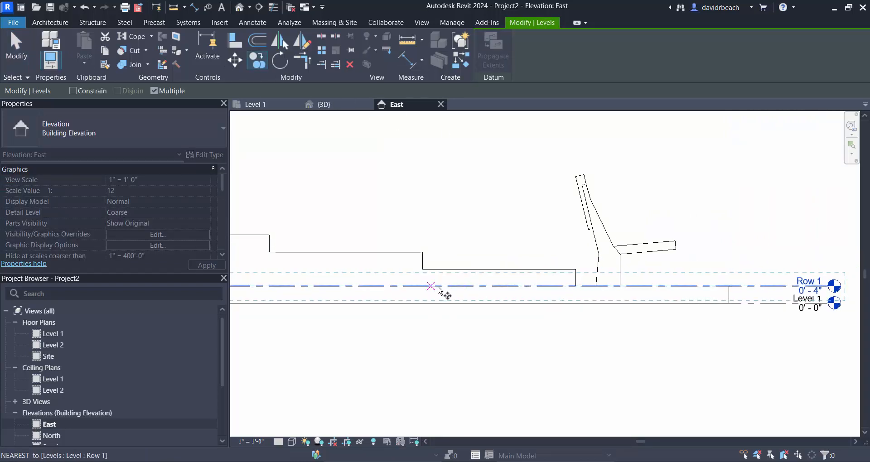
click(486, 286)
click(486, 269)
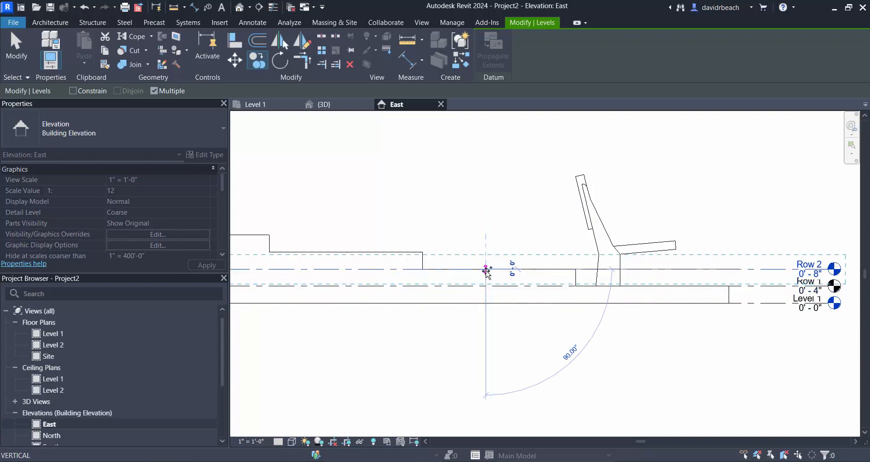
- Place further level copies on the third tread at 1'-0" and the top tread at 1'-4", and end copying
click(423, 253)
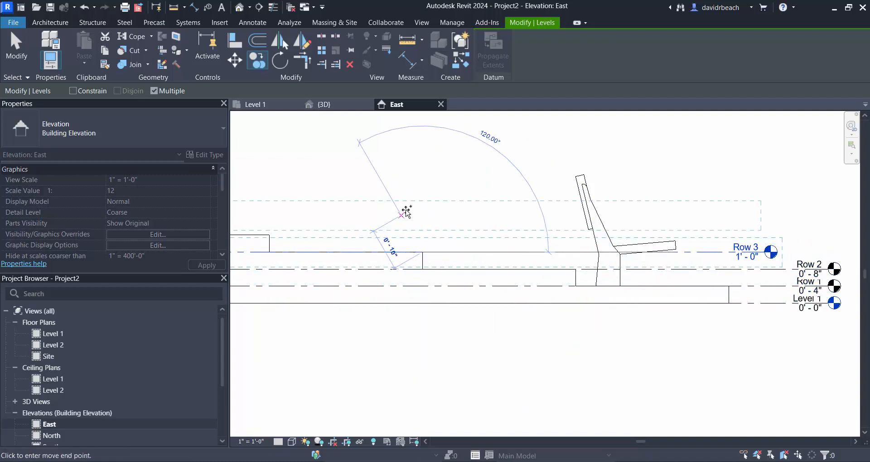
middle_drag(406, 212, 315, 193)
click(384, 244)
key(Escape)
key(Escape)
scroll(521, 224, down, 3)
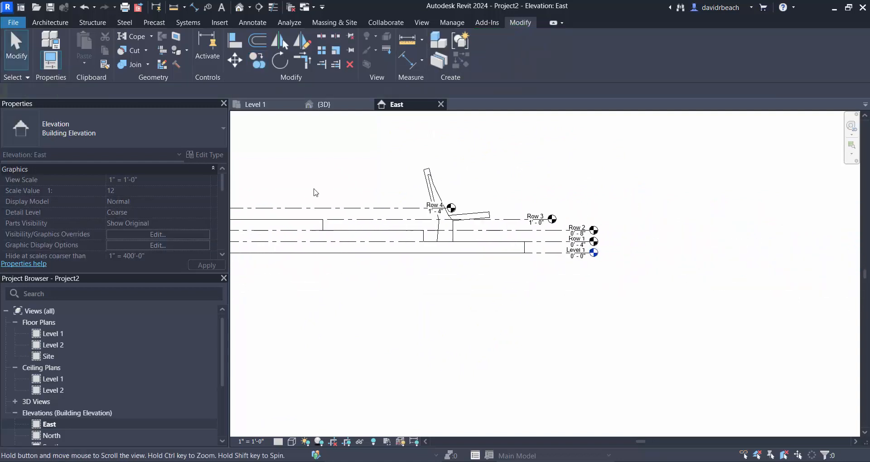
scroll(343, 200, up, 4)
middle_drag(742, 244, 670, 254)
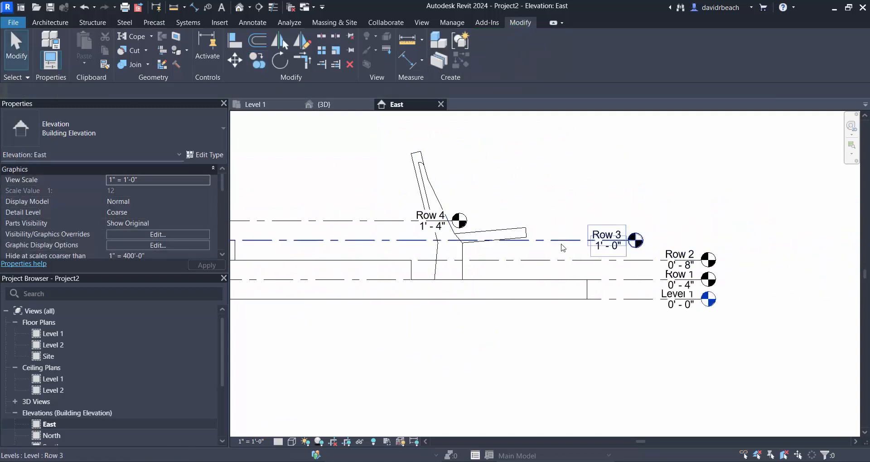
- Extend the Row 3 and Row 4 level lines so their heads align with the level heads below
click(629, 240)
drag(629, 240, 701, 242)
click(320, 226)
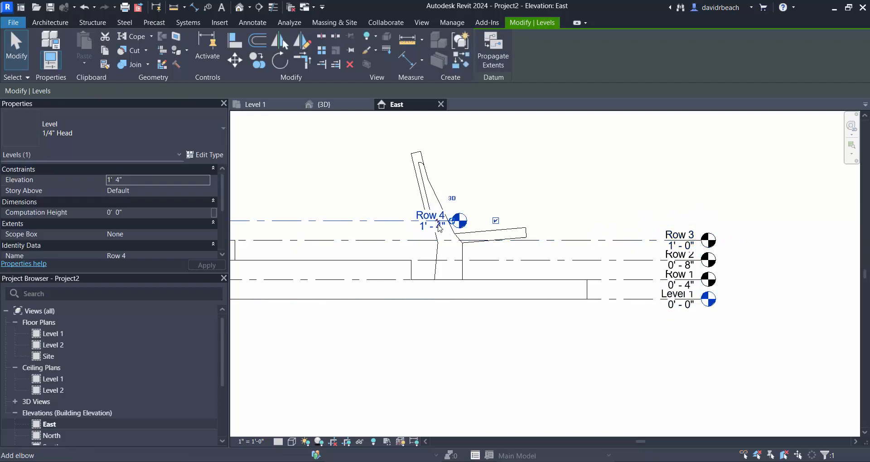
drag(452, 221, 701, 221)
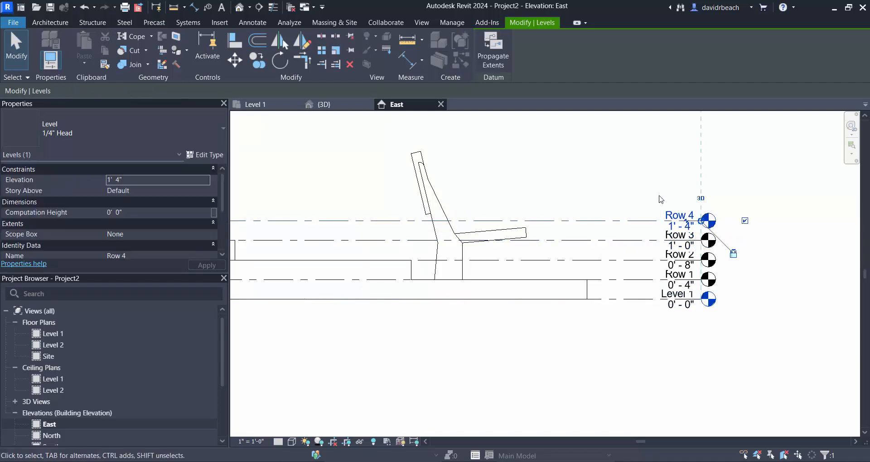
click(671, 200)
- Set the East elevation's view scale to 1 1/2" = 1'-0"
scroll(648, 261, up, 4)
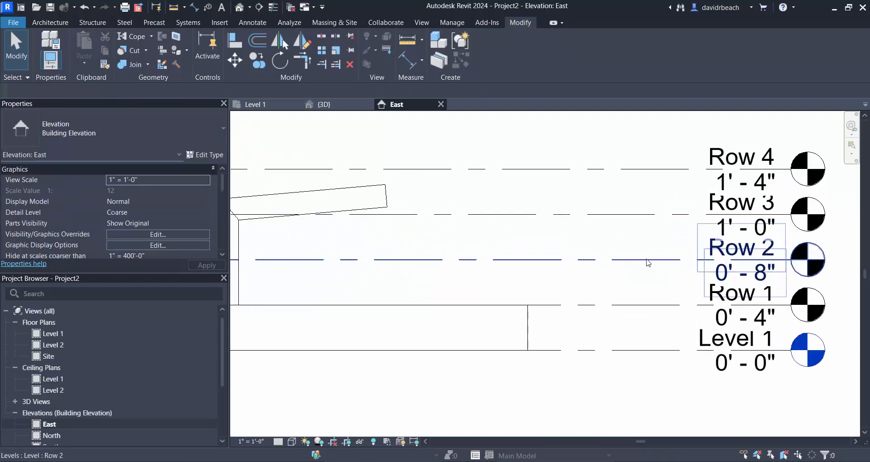
click(266, 441)
click(271, 146)
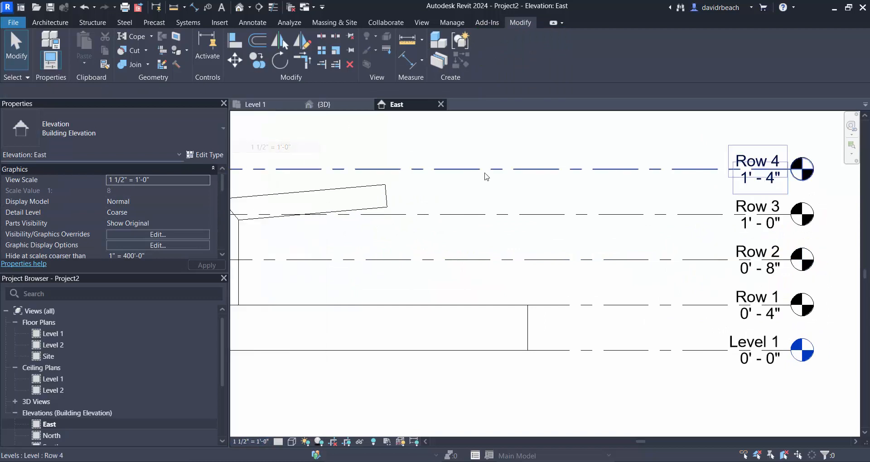
- Change the auditorium chair's level constraint to Row 1
scroll(529, 257, down, 2)
scroll(668, 367, down, 5)
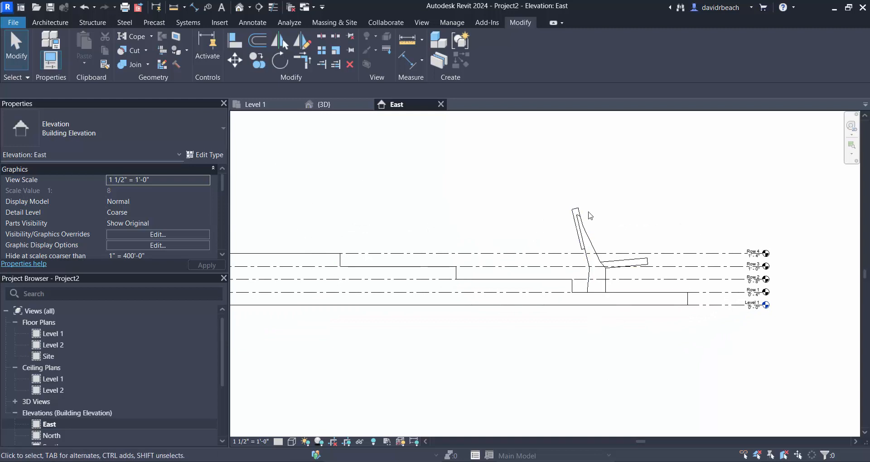
click(591, 274)
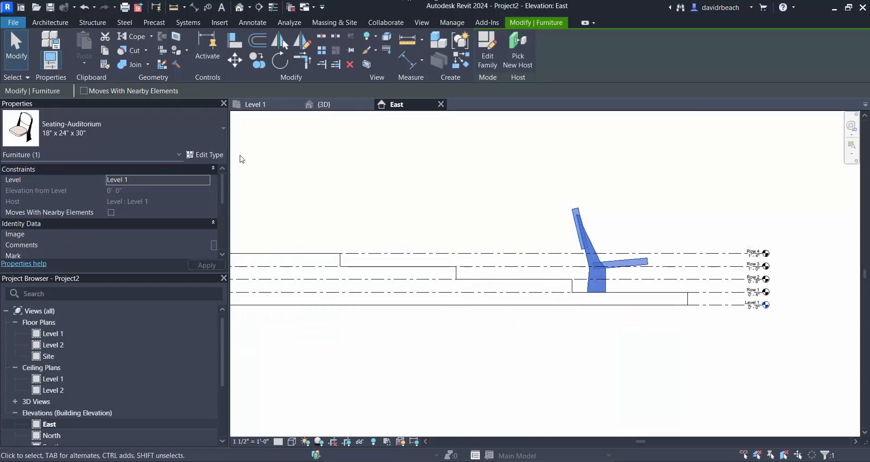
click(161, 181)
click(205, 181)
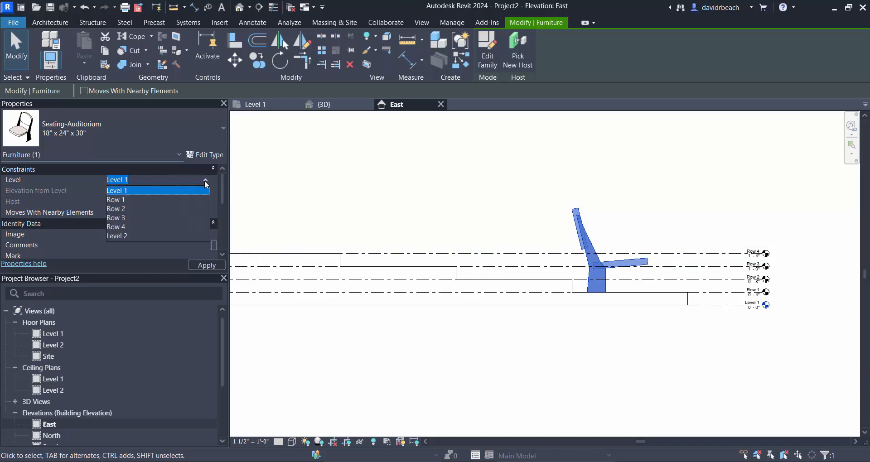
click(125, 200)
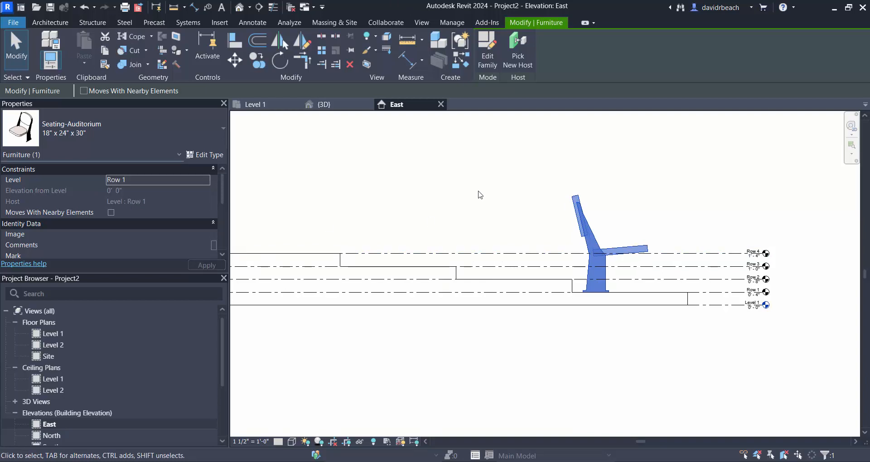
- Set the Row 1 level's elevation to 0'-6"
scroll(759, 297, up, 5)
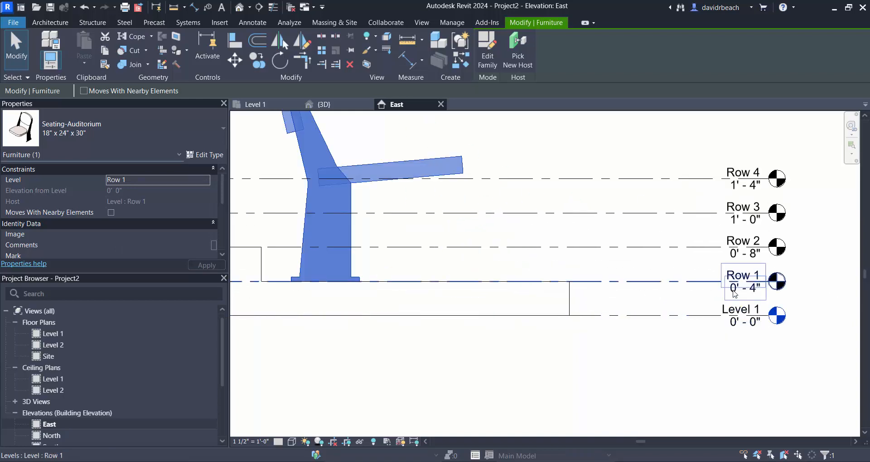
click(735, 294)
click(746, 294)
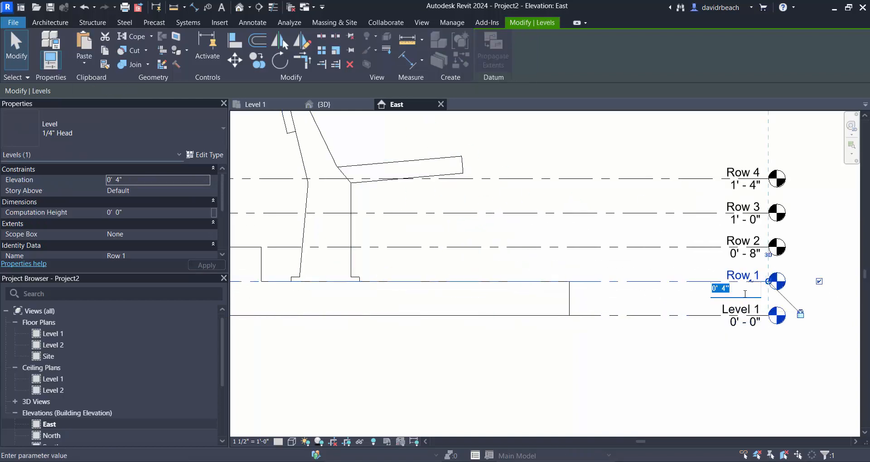
text(0' 6)
key(Return)
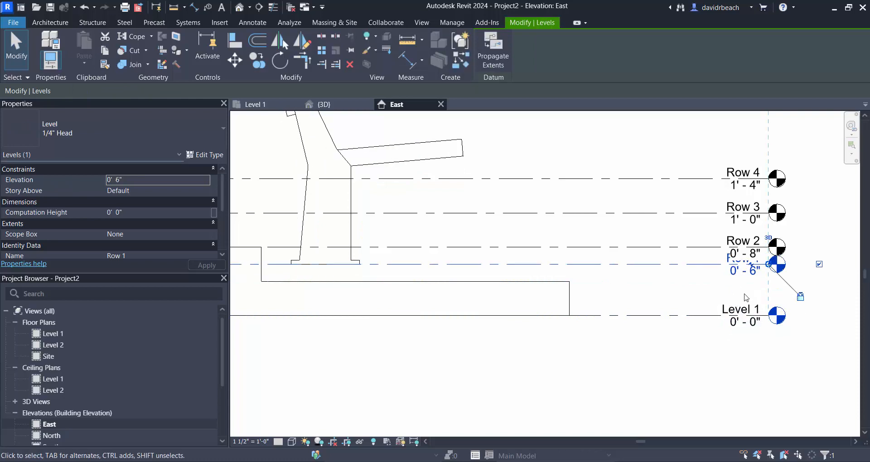
- Edit the theater rake in place and open the profile sketch of its sweep
scroll(557, 277, down, 1)
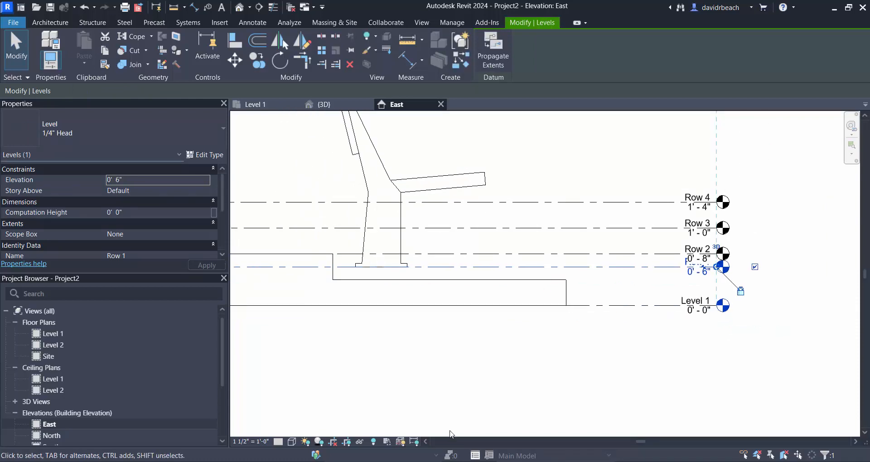
click(367, 282)
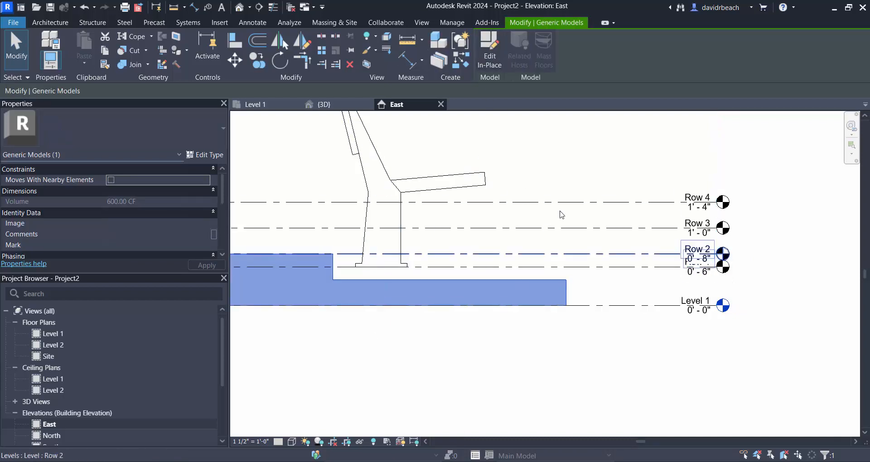
click(492, 67)
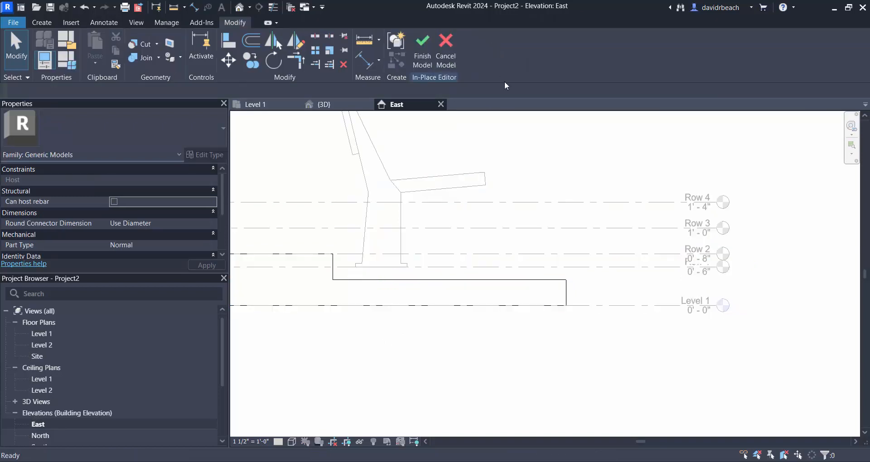
click(466, 280)
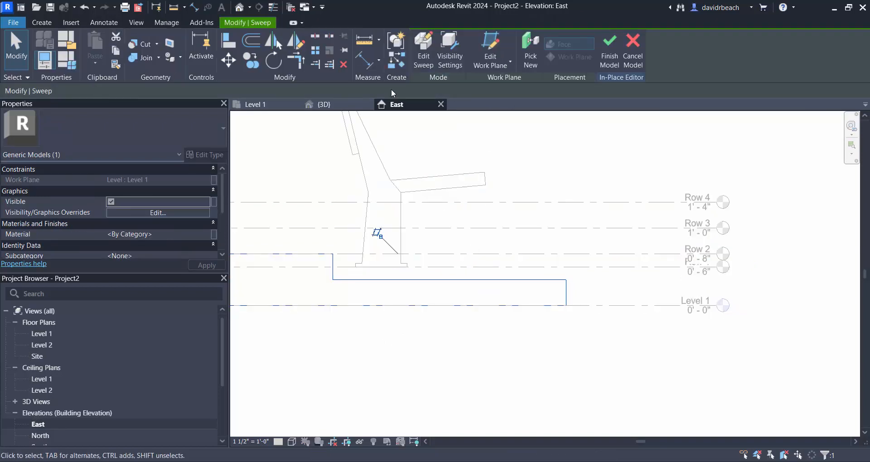
click(424, 46)
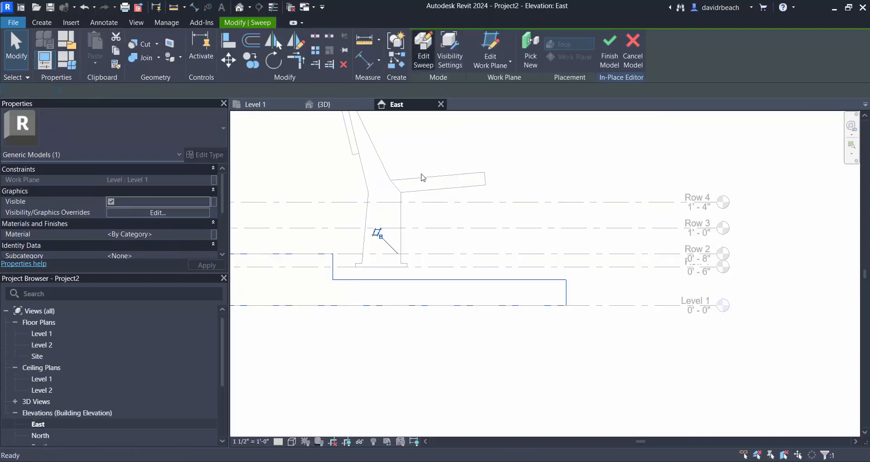
click(485, 283)
click(625, 63)
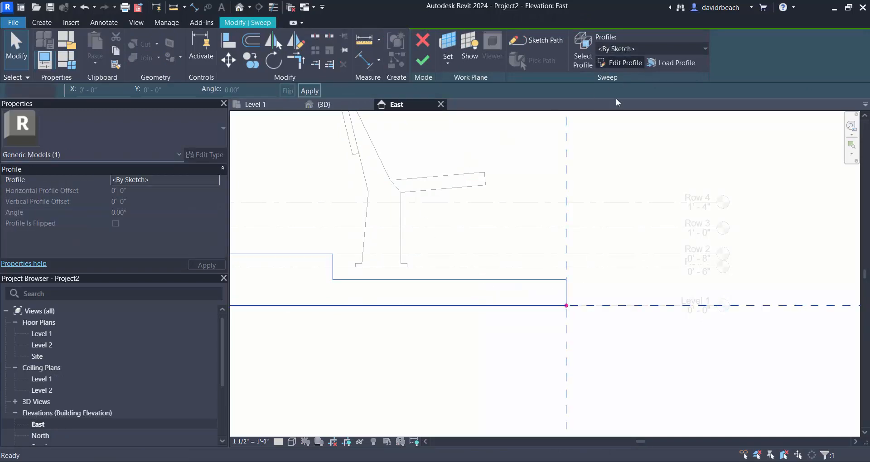
- Move the lowest tread's profile line up onto the Row 1 level at 0'-6" and lock it there
click(451, 281)
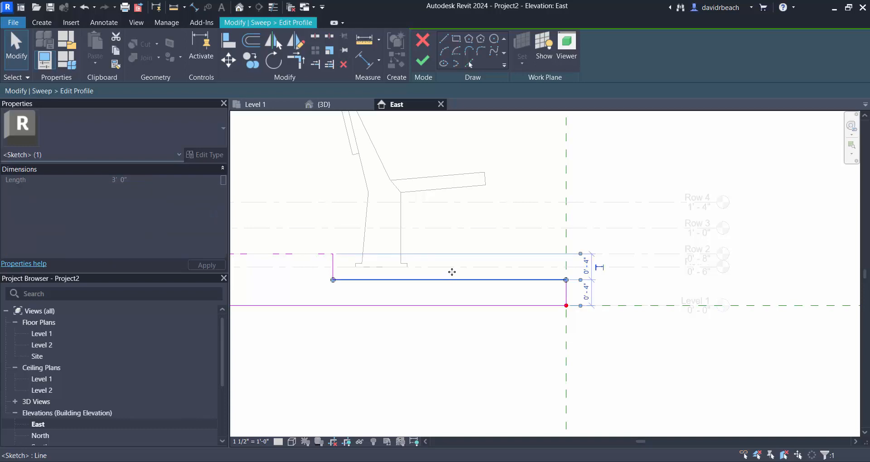
drag(452, 272, 453, 267)
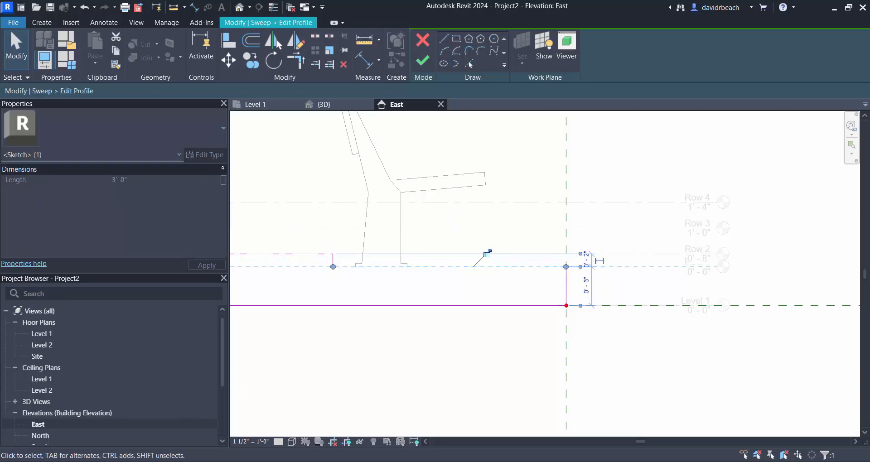
click(487, 255)
- Align and lock the profile lines of the three upper treads to the Row 2, Row 3 and Row 4 levels
scroll(479, 311, down, 1)
middle_drag(483, 312, 636, 319)
mouse_move(378, 266)
mouse_down()
mouse_move(379, 247)
mouse_move(383, 267)
mouse_up()
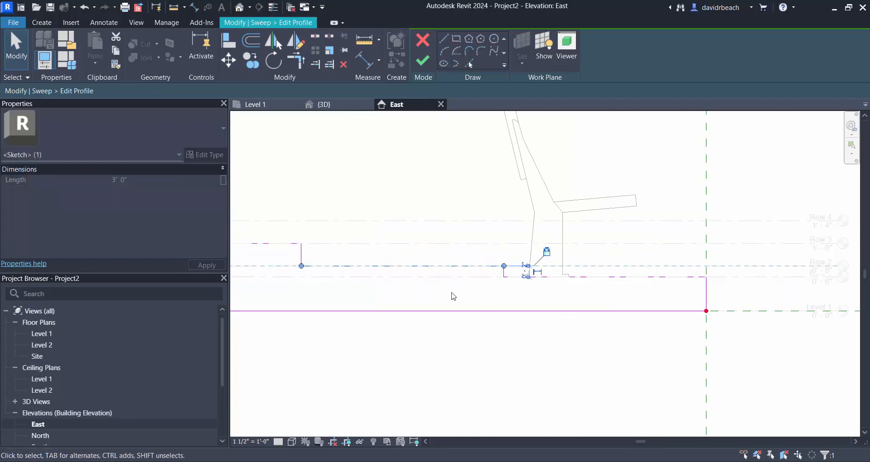
middle_drag(372, 262, 467, 270)
mouse_move(375, 252)
mouse_down()
mouse_move(380, 237)
mouse_move(374, 254)
mouse_up()
click(559, 238)
middle_drag(447, 283, 634, 299)
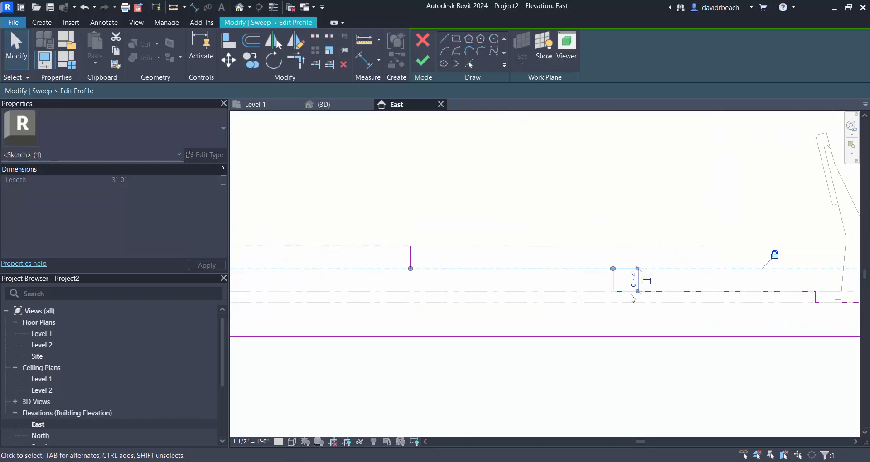
mouse_move(390, 260)
mouse_down()
mouse_move(388, 213)
mouse_move(381, 246)
mouse_up()
scroll(506, 345, down, 5)
middle_drag(488, 341, 399, 282)
scroll(548, 349, down, 1)
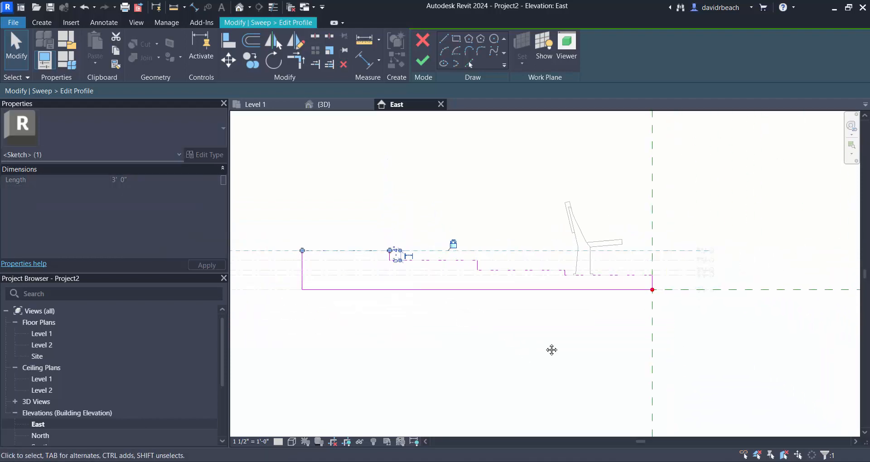
- Finish the profile sketch, the sweep and the in-place rake model
middle_drag(552, 350, 450, 334)
click(431, 61)
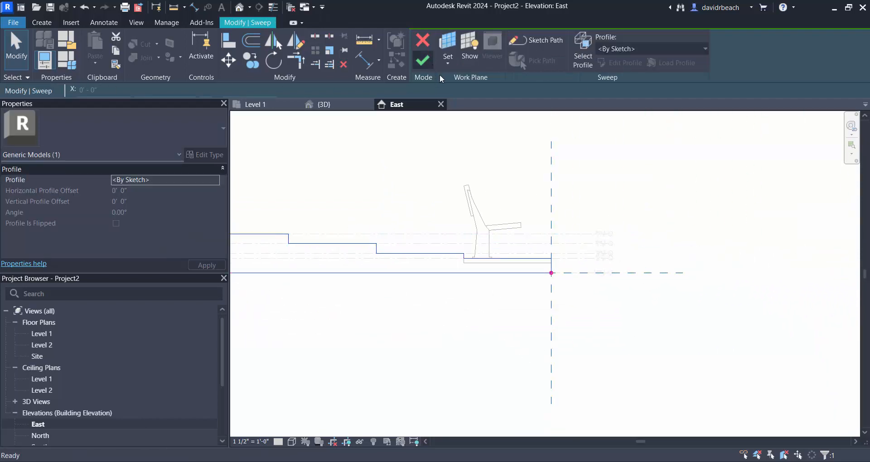
click(426, 61)
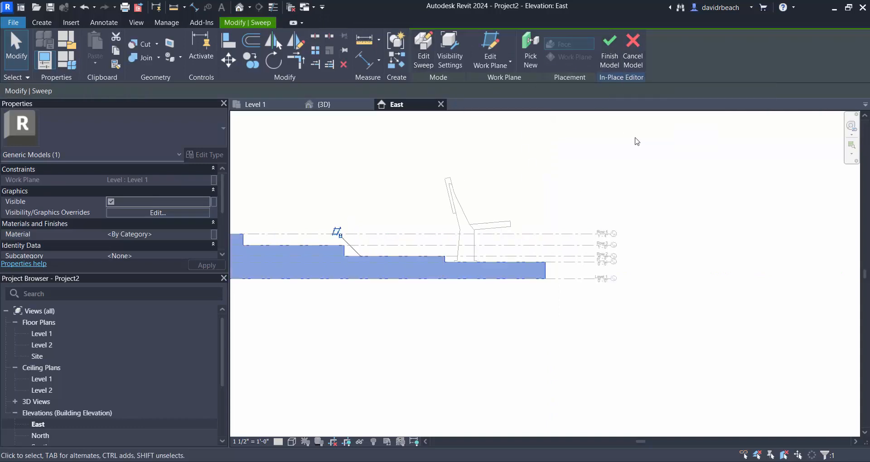
click(610, 50)
- Set the Row 1 level's elevation to 0'-4"
scroll(626, 292, up, 3)
click(576, 211)
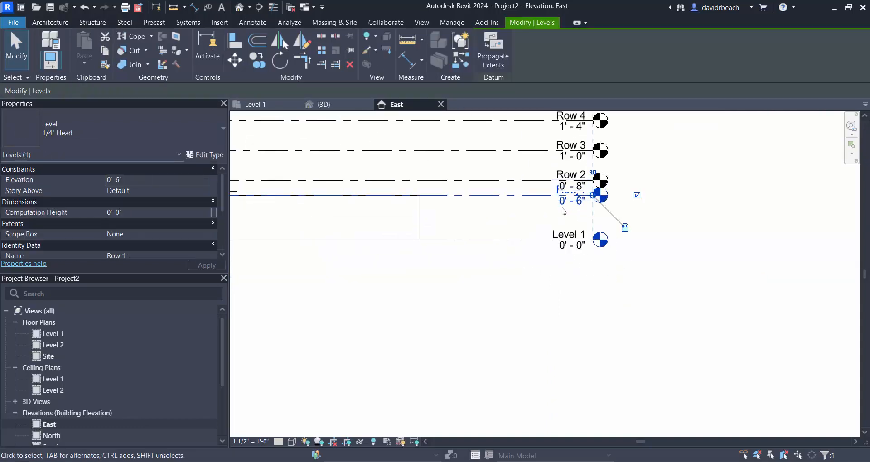
click(572, 201)
text(0 4)
key(Return)
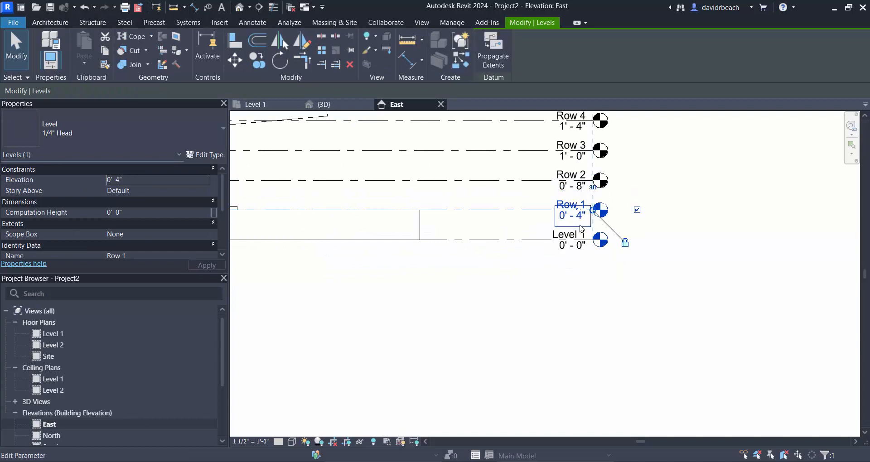
- Set the Row 4 level's elevation to 4'-0"
scroll(334, 291, down, 3)
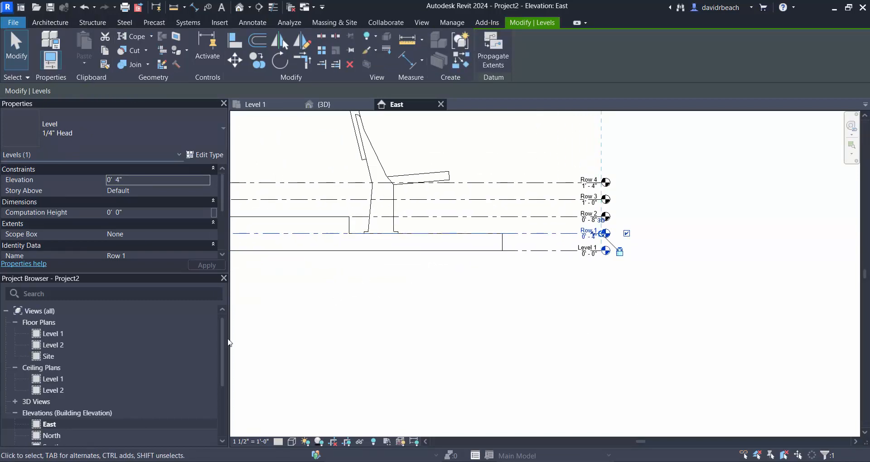
scroll(329, 341, down, 1)
scroll(528, 212, up, 3)
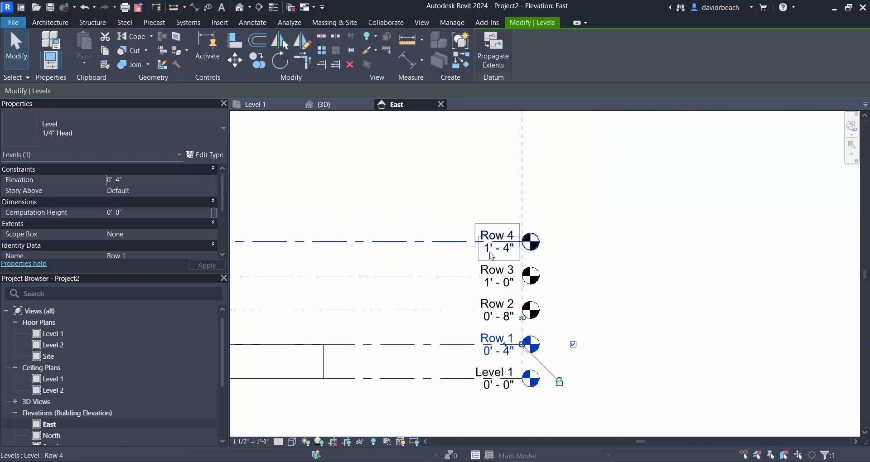
click(492, 257)
click(498, 249)
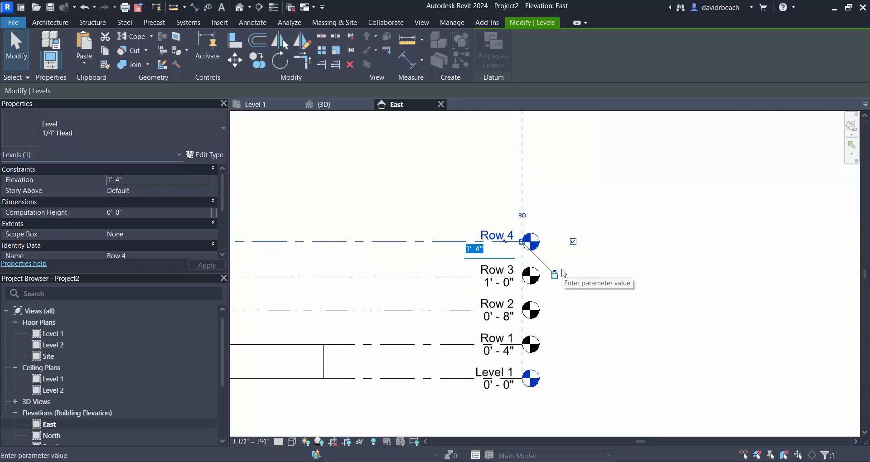
text(4)
key(Return)
- Check the rake's top tread against the Row 4 level in elevation and in the 3D view
scroll(573, 273, down, 2)
middle_drag(574, 273, 720, 295)
scroll(589, 286, down, 2)
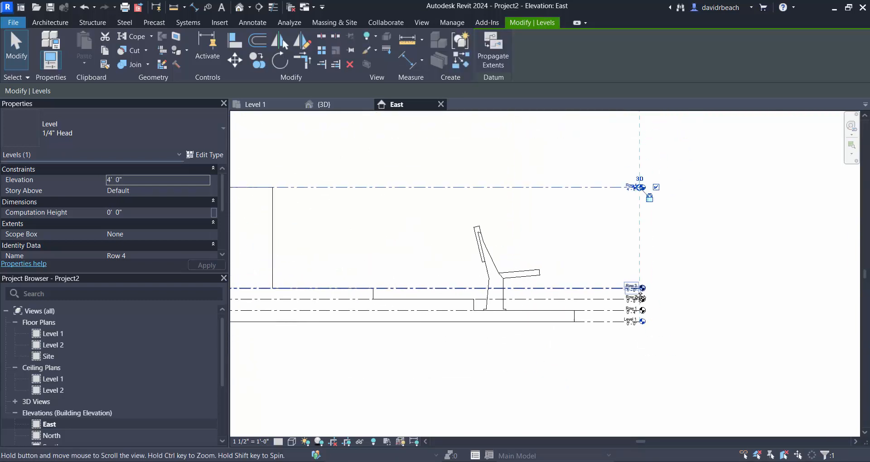
middle_drag(472, 271, 547, 277)
scroll(550, 279, down, 1)
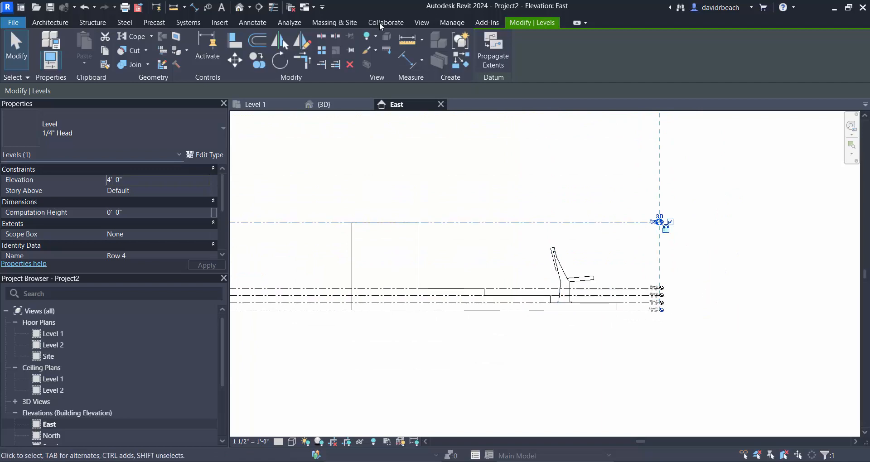
click(345, 104)
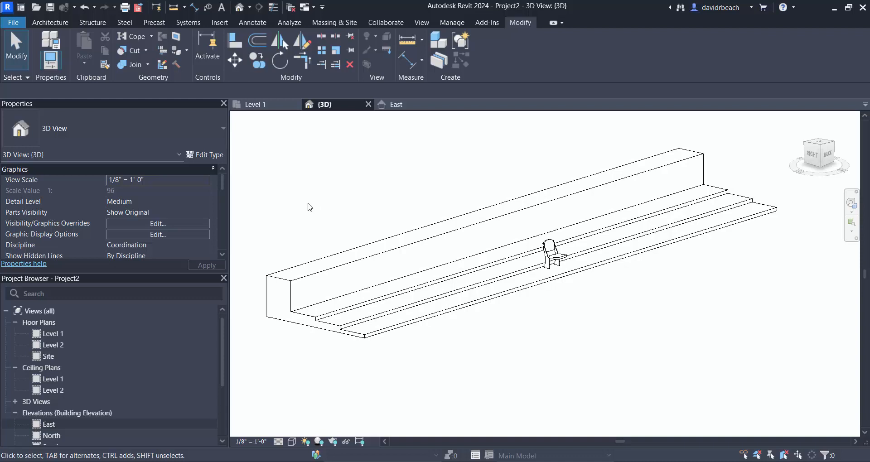
- Open the East elevation showing the rake and the row levels
double_click(48, 424)
middle_drag(436, 334, 538, 350)
middle_drag(565, 268, 527, 284)
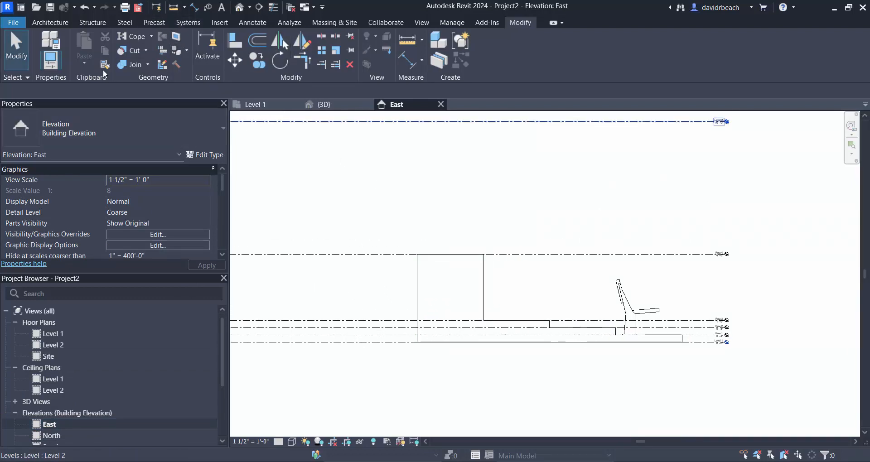
- Add an aligned dimension string above the rake from its front edge through every riser to the back face
click(50, 22)
click(249, 28)
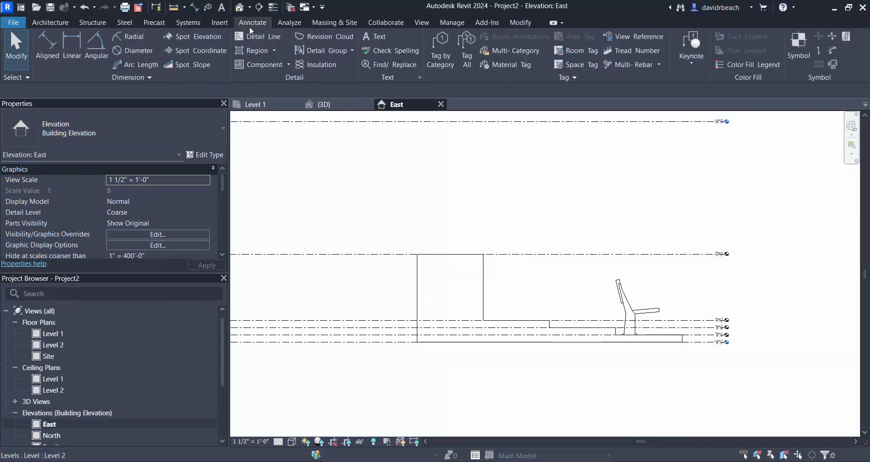
click(54, 42)
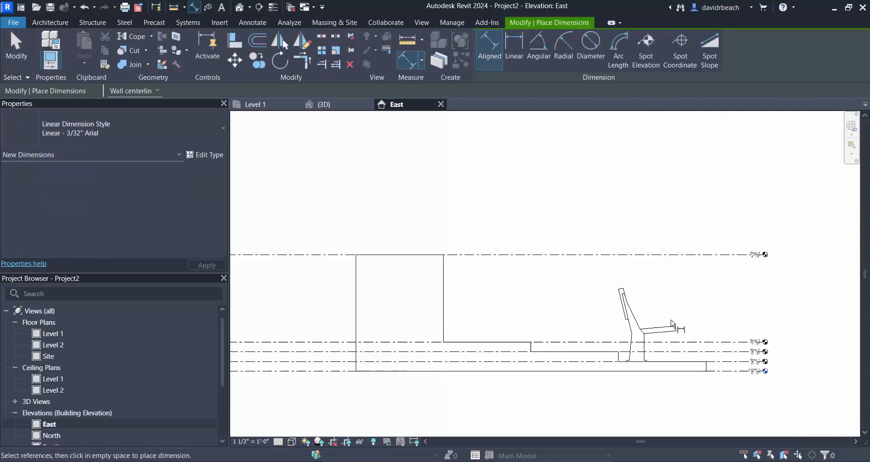
scroll(744, 389, up, 5)
click(735, 322)
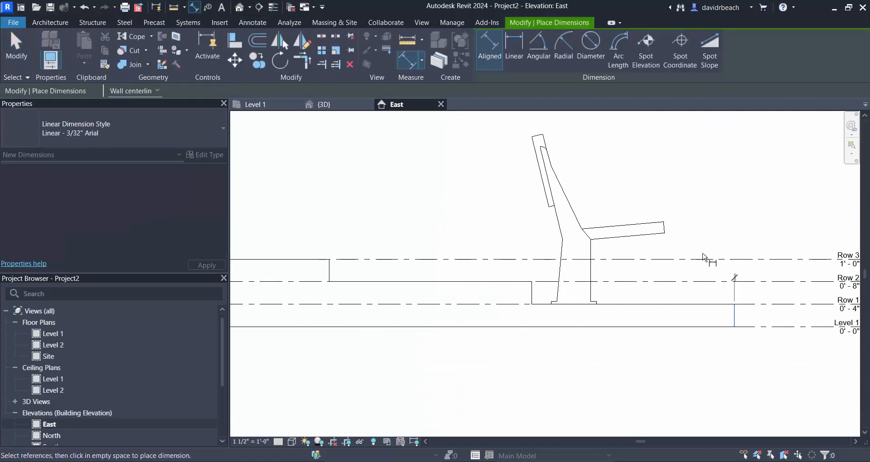
click(532, 292)
middle_drag(372, 222, 524, 263)
click(481, 313)
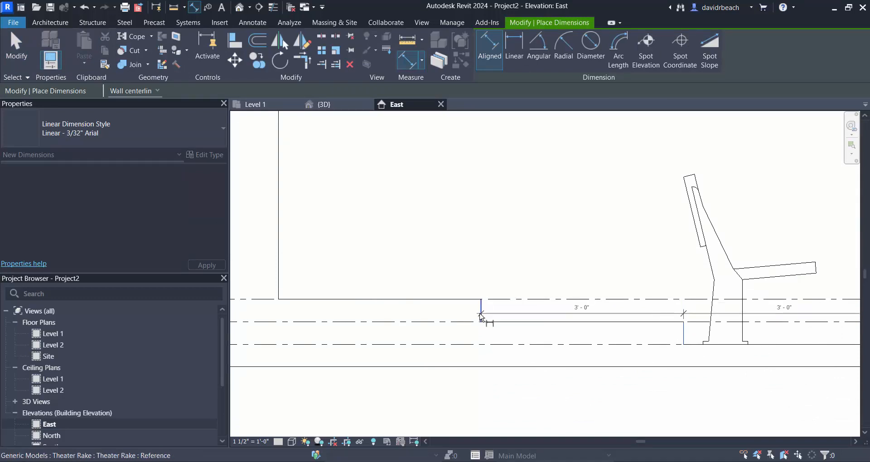
scroll(450, 226, down, 3)
scroll(467, 240, up, 2)
click(448, 252)
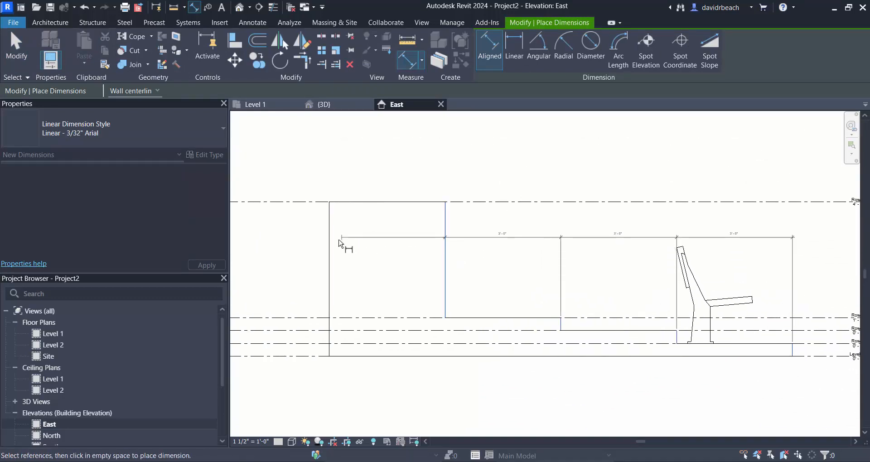
click(333, 224)
scroll(352, 222, down, 2)
click(348, 229)
key(Escape)
key(Escape)
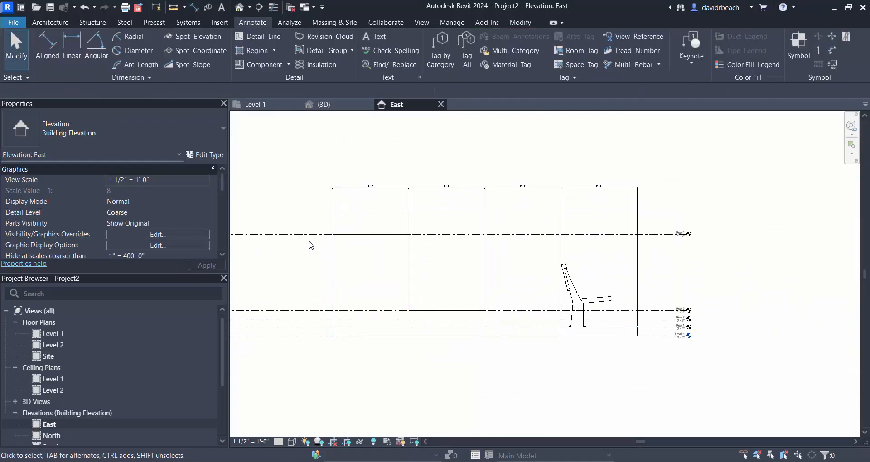
- Delete the aligned dimension string above the rake
scroll(499, 232, up, 3)
scroll(499, 233, down, 1)
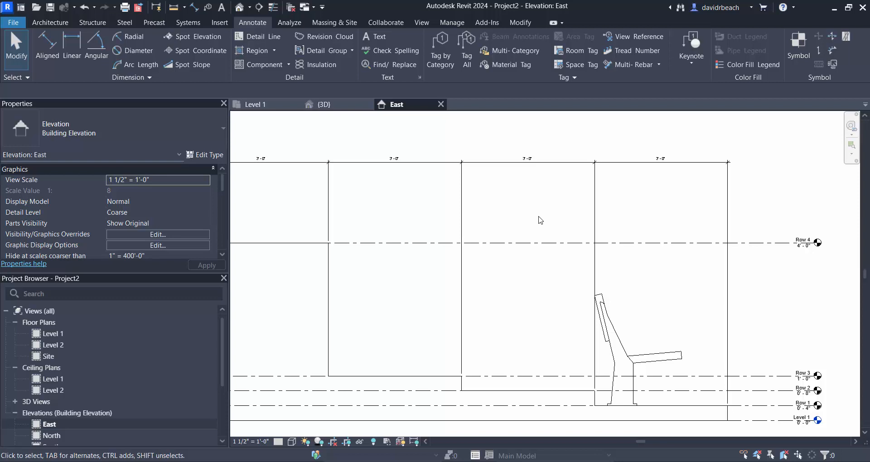
scroll(574, 159, down, 1)
click(550, 163)
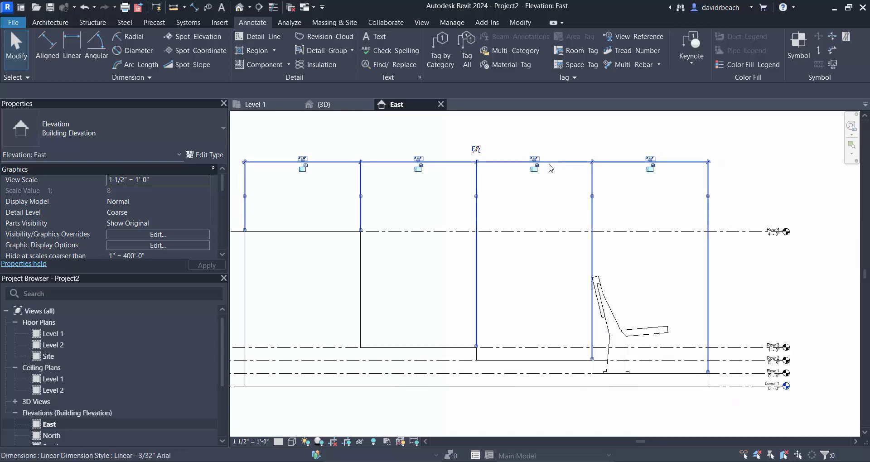
key(Delete)
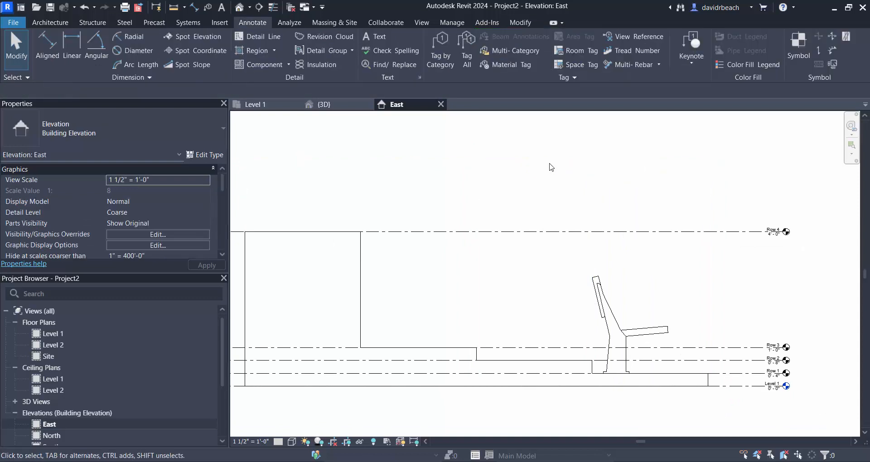
- Set the Row 4 level's elevation to 1'-4" and open the Level 1 floor plan
scroll(565, 186, down, 1)
scroll(771, 229, up, 3)
click(723, 194)
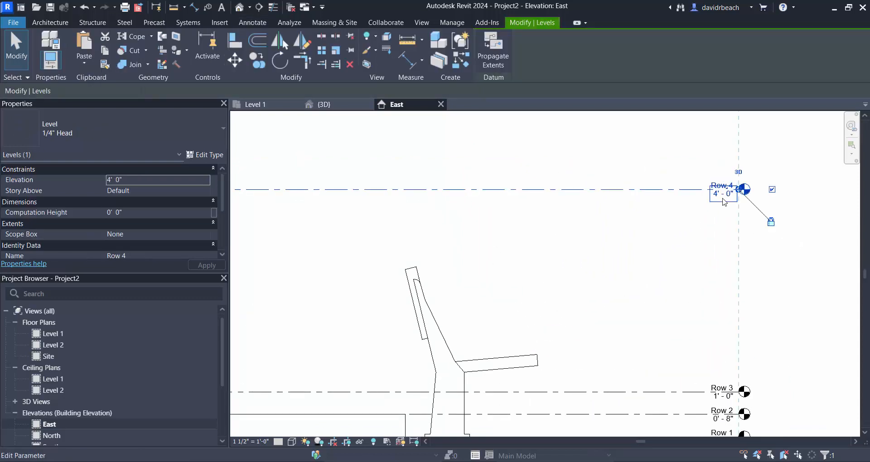
click(721, 197)
text(1 4)
key(Return)
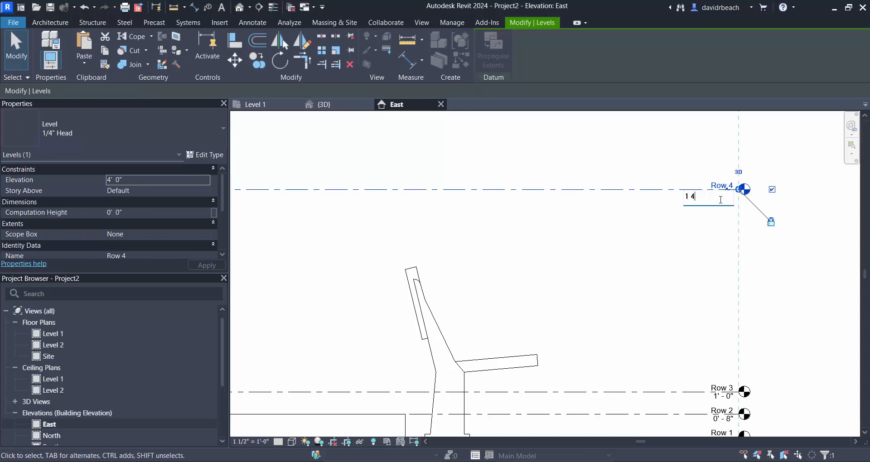
scroll(629, 199, down, 3)
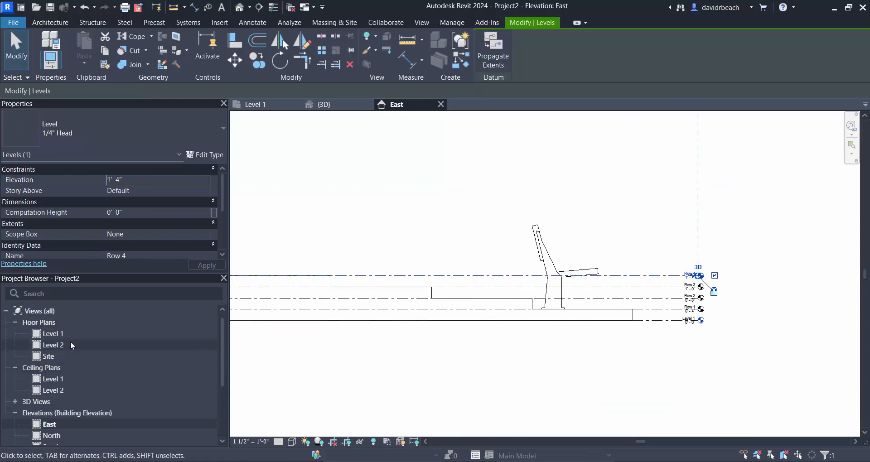
double_click(53, 334)
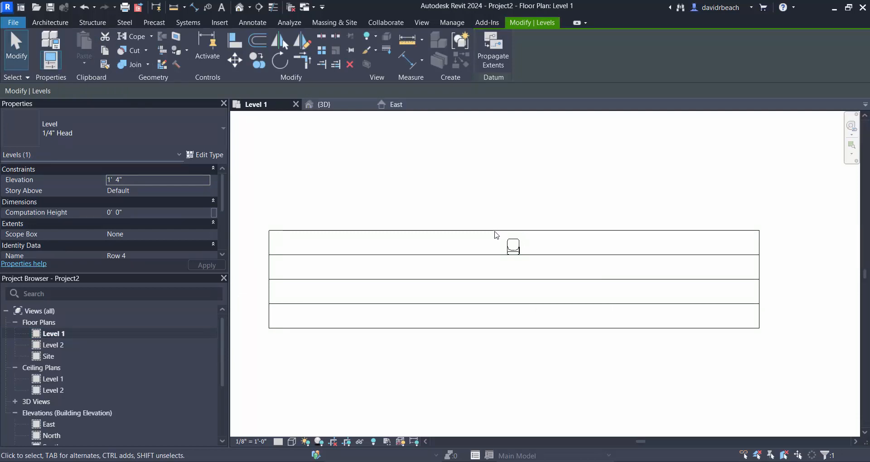
- Copy the Row 1 auditorium chair three times side by side along the tread, using multiple copies
scroll(514, 246, up, 3)
click(514, 247)
scroll(515, 246, up, 2)
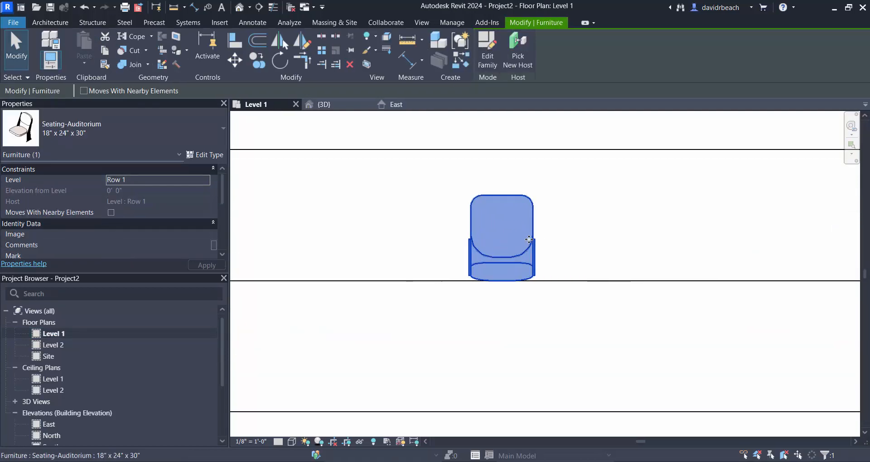
click(258, 61)
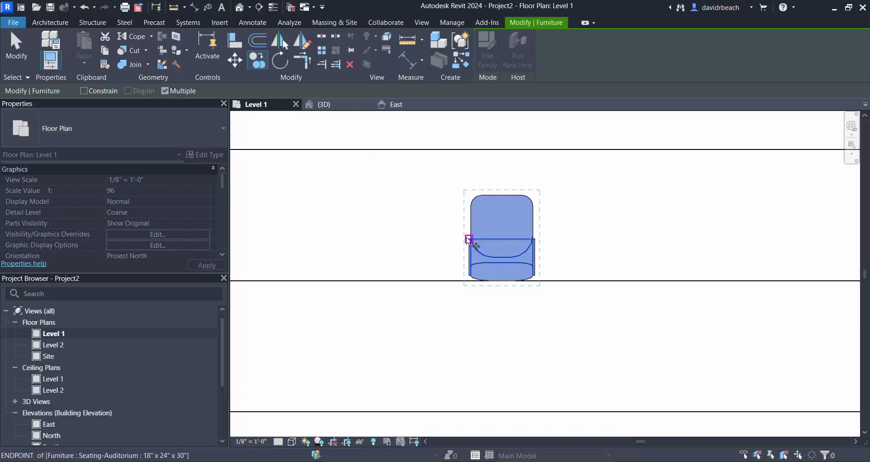
click(467, 240)
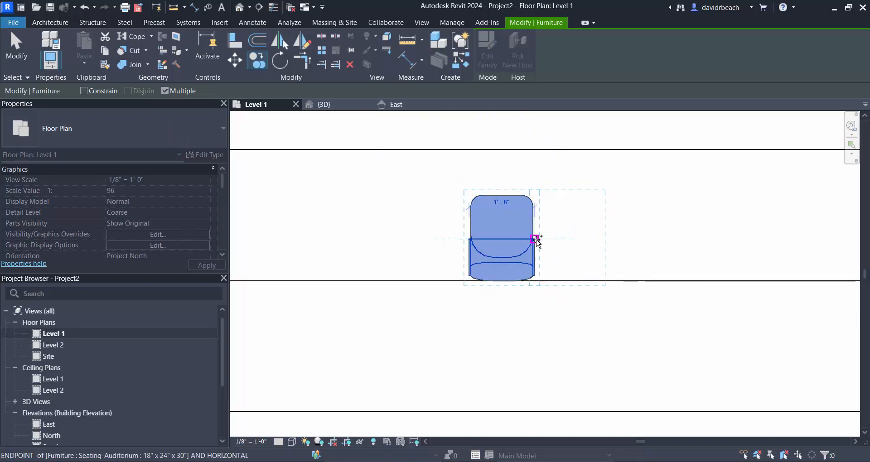
click(533, 239)
click(601, 239)
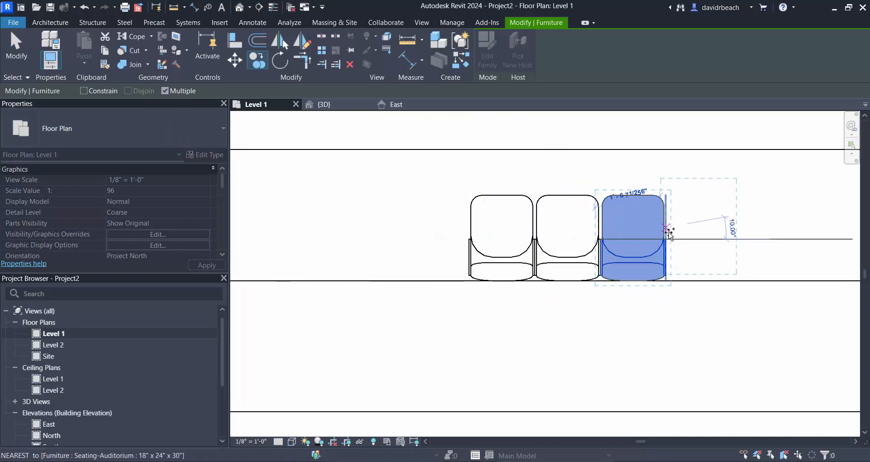
click(666, 238)
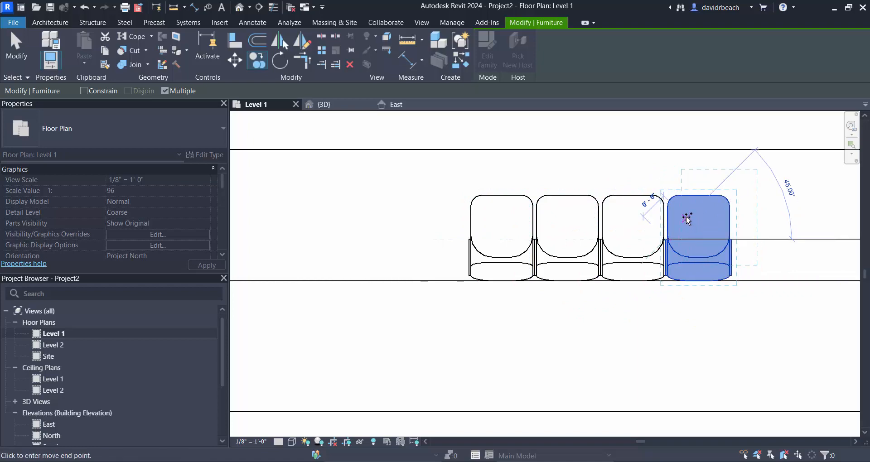
key(Escape)
key(Escape)
- Copy the four Row 1 chairs as a set so the copies continue the row directly beside them
drag(778, 312, 800, 331)
click(258, 60)
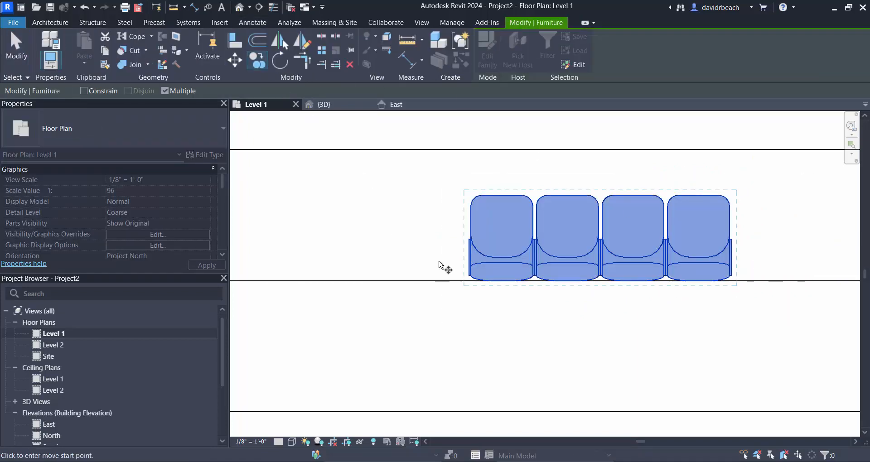
click(468, 239)
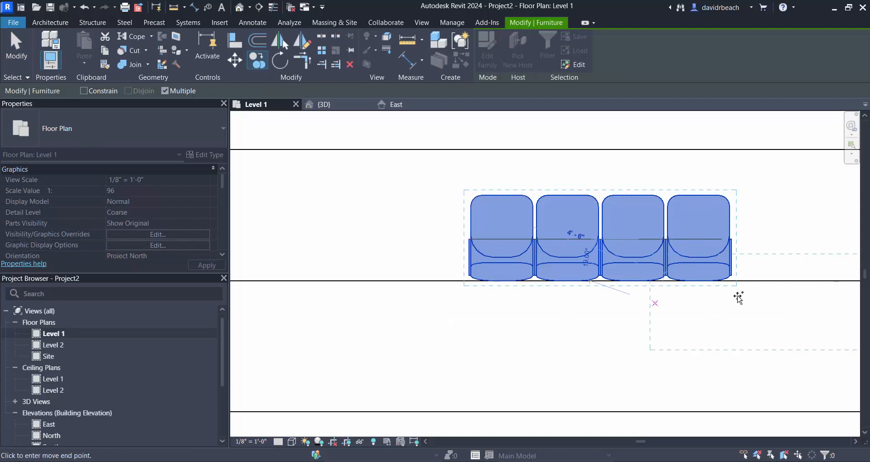
click(732, 241)
key(Escape)
key(Escape)
scroll(620, 343, down, 3)
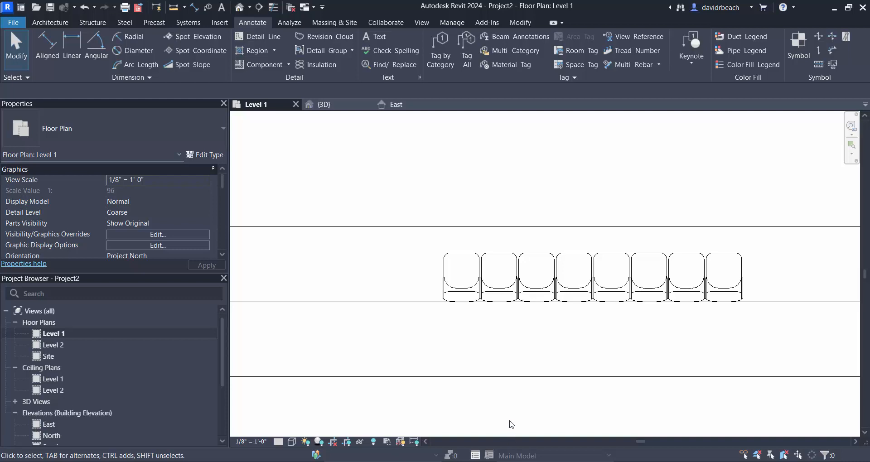
- Delete the seven copied chairs in Row 1, keeping only the original chair
scroll(510, 340, down, 2)
drag(483, 236, 687, 338)
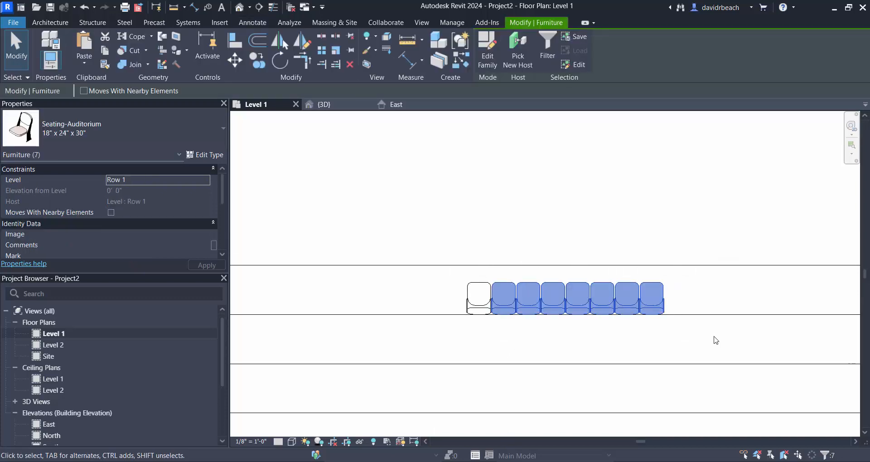
key(Delete)
- Try a grouped linear array of 20 auditorium chairs along Row 1, setting the spacing to the 2nd chair, and undo it
click(457, 289)
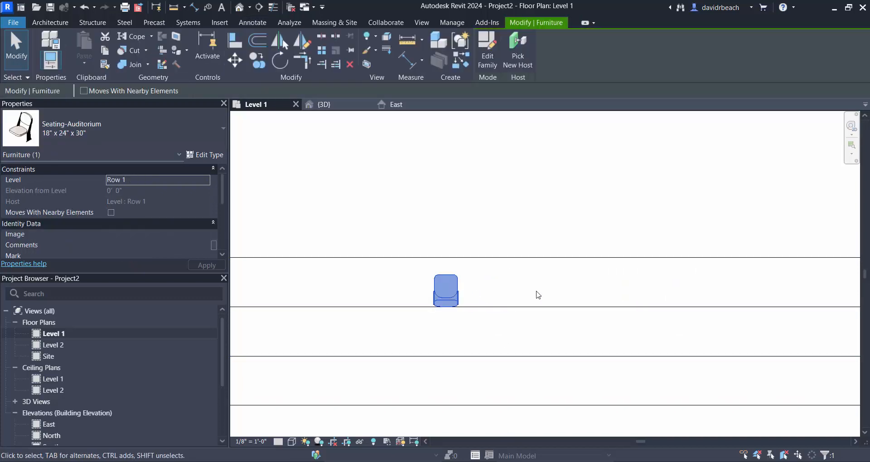
scroll(517, 259, up, 1)
middle_drag(525, 278, 509, 245)
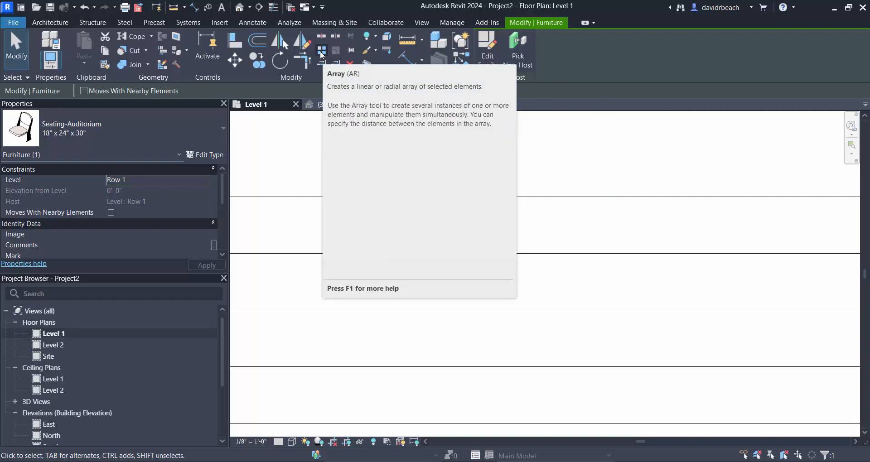
click(467, 234)
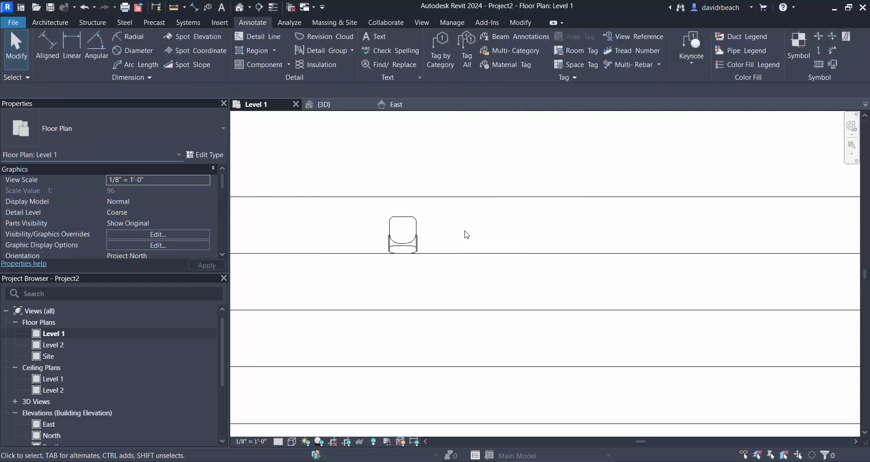
click(403, 231)
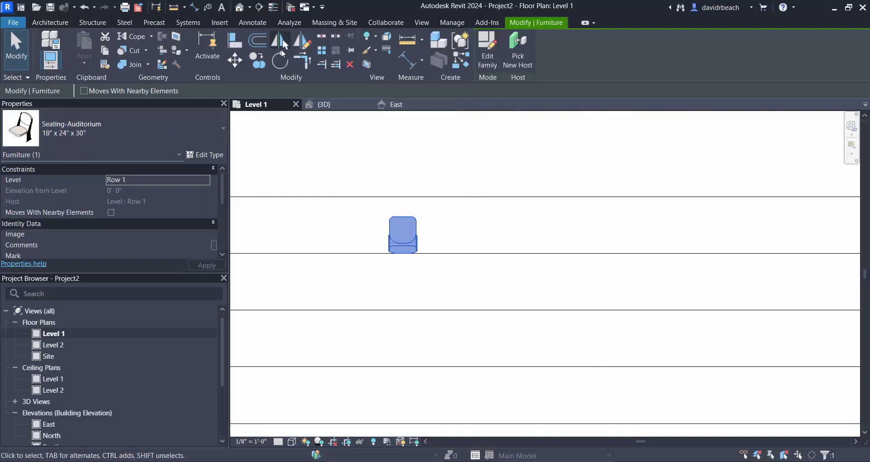
click(320, 53)
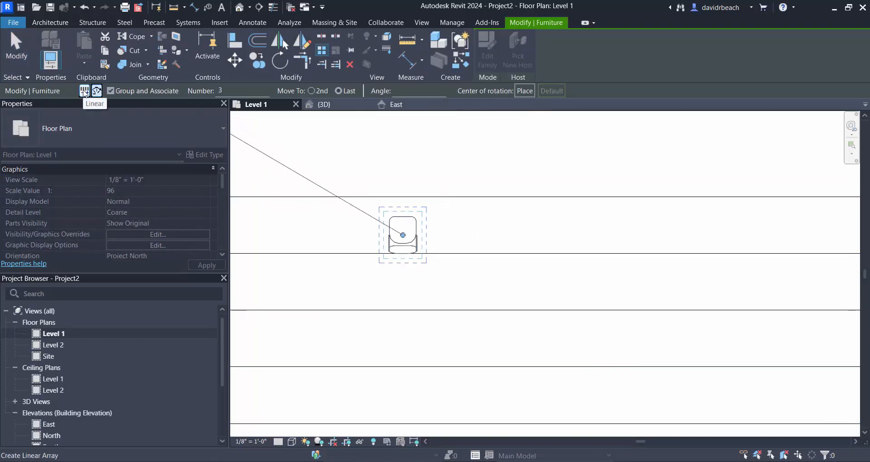
click(85, 91)
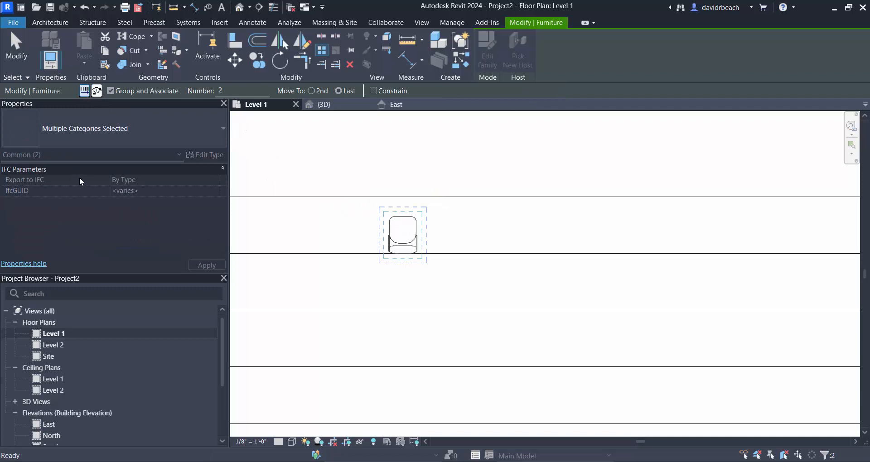
click(312, 91)
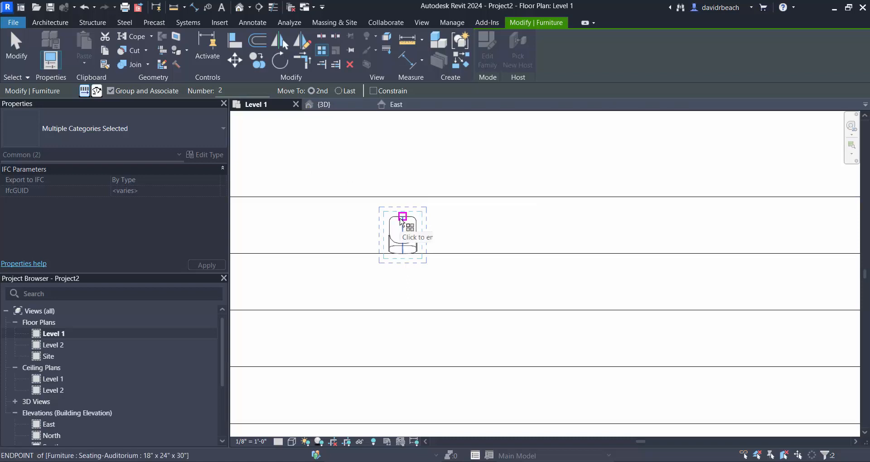
click(402, 219)
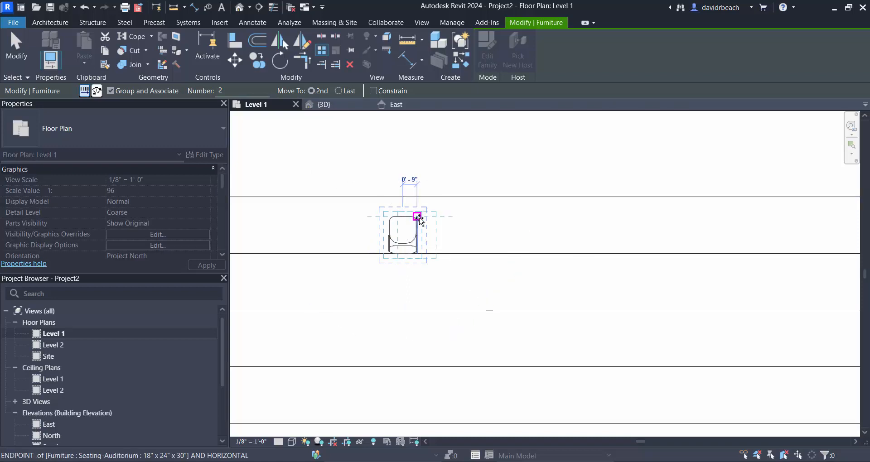
click(443, 220)
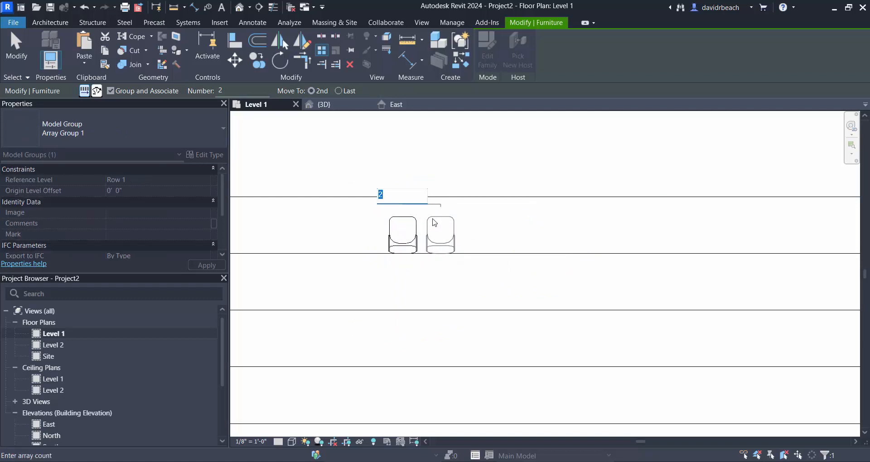
text(20)
key(Return)
scroll(565, 282, down, 3)
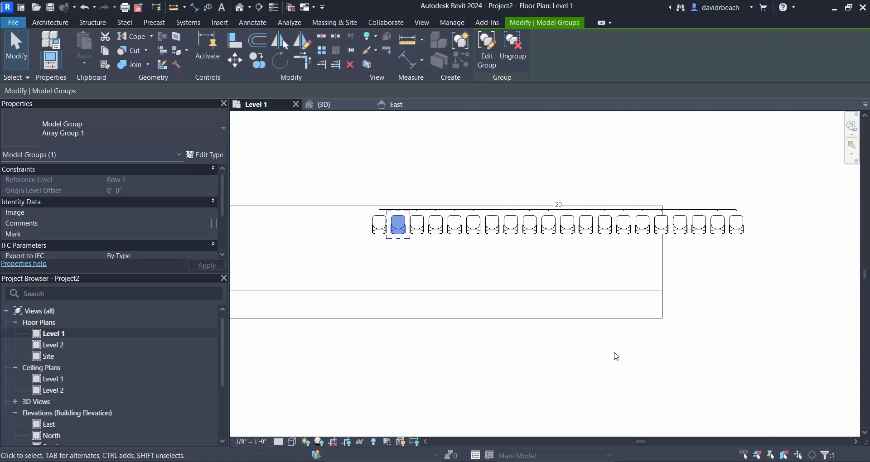
key(ctrl+z)
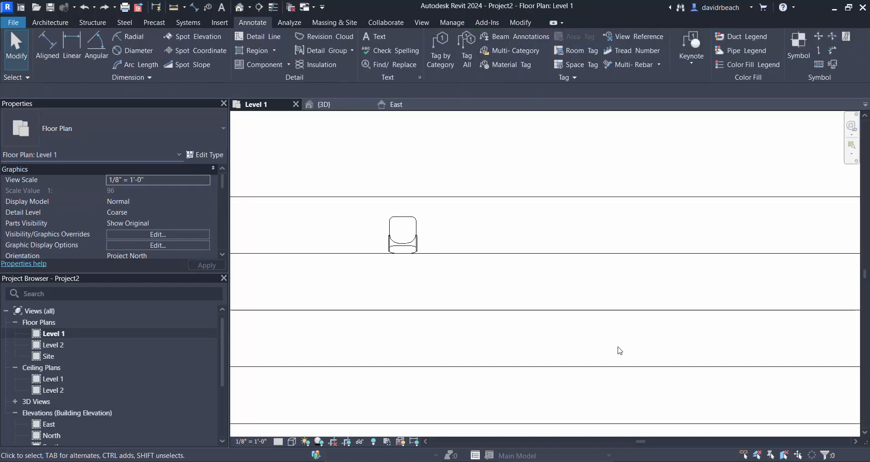
- Array the Row 1 auditorium chair linearly as 20 grouped, associated chairs, placing the last one flush with the tread's far end
click(417, 231)
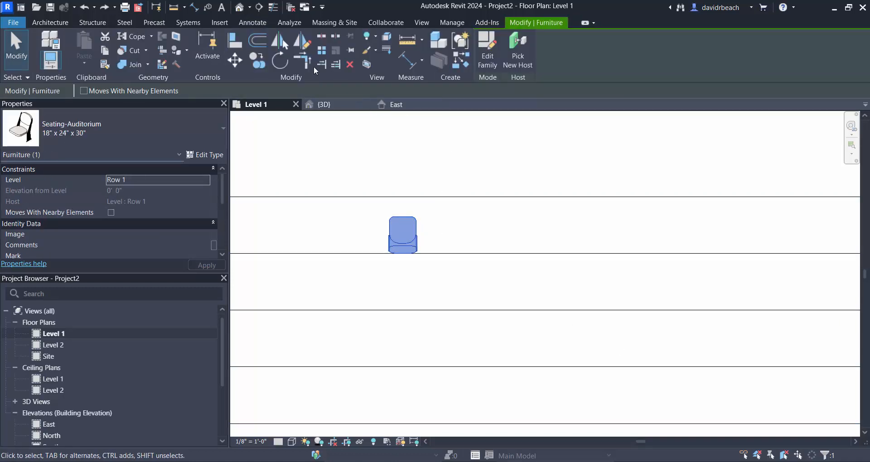
click(323, 51)
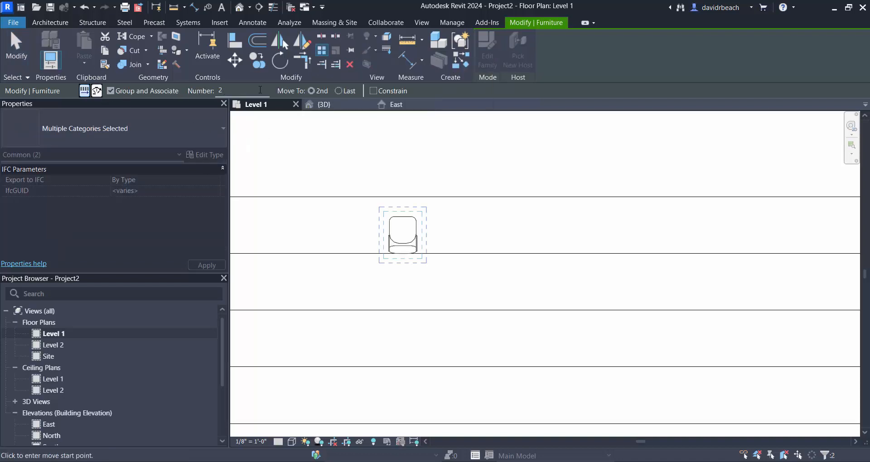
click(339, 91)
scroll(453, 227, up, 5)
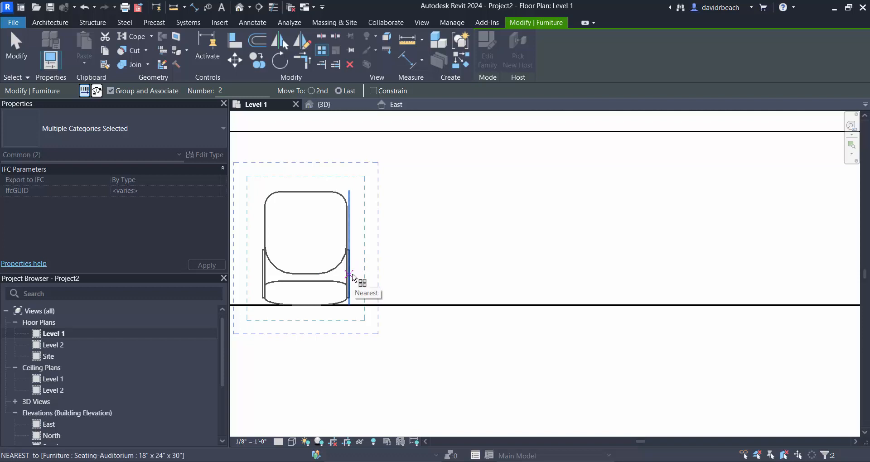
click(350, 275)
scroll(409, 295, down, 5)
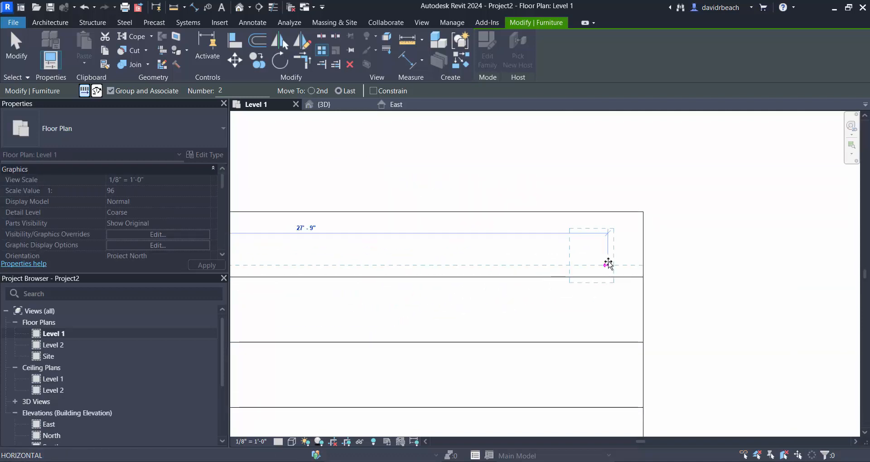
click(643, 265)
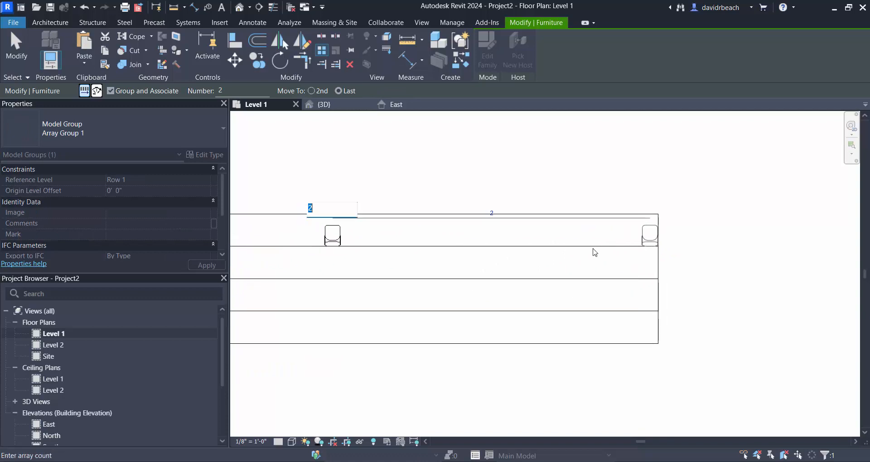
scroll(532, 264, up, 2)
middle_drag(449, 270, 505, 271)
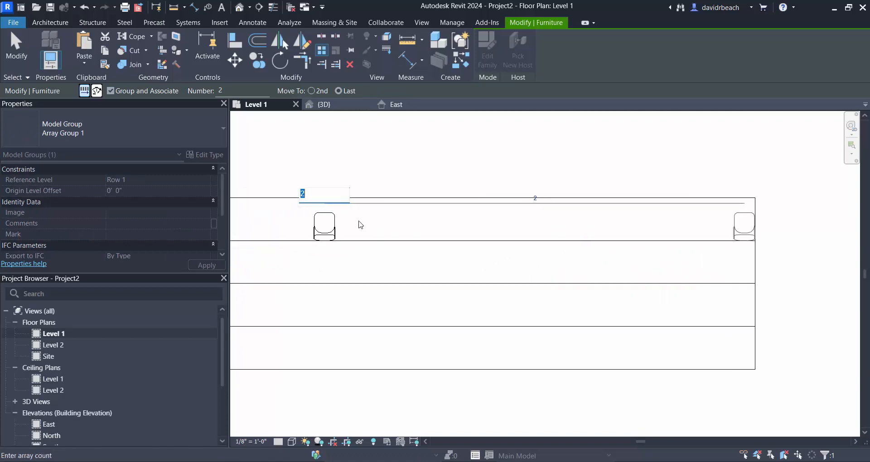
text(20)
key(Return)
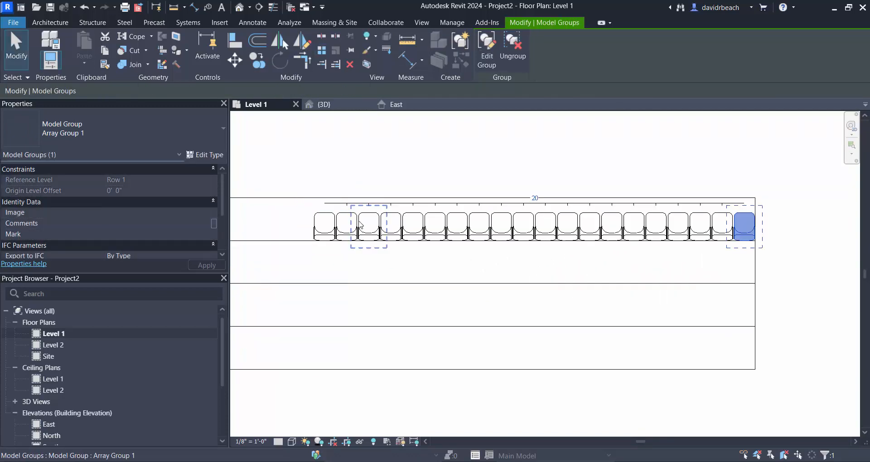
- Set the Row 1 chair array's count to 22
scroll(696, 232, up, 5)
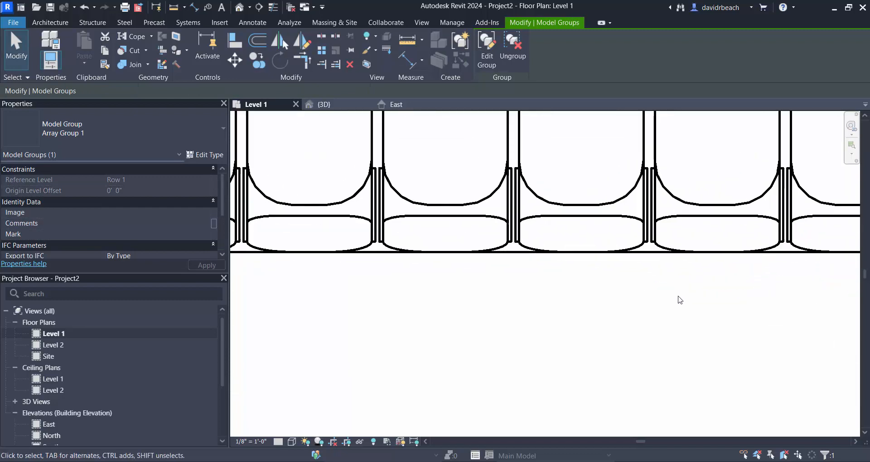
scroll(676, 299, down, 5)
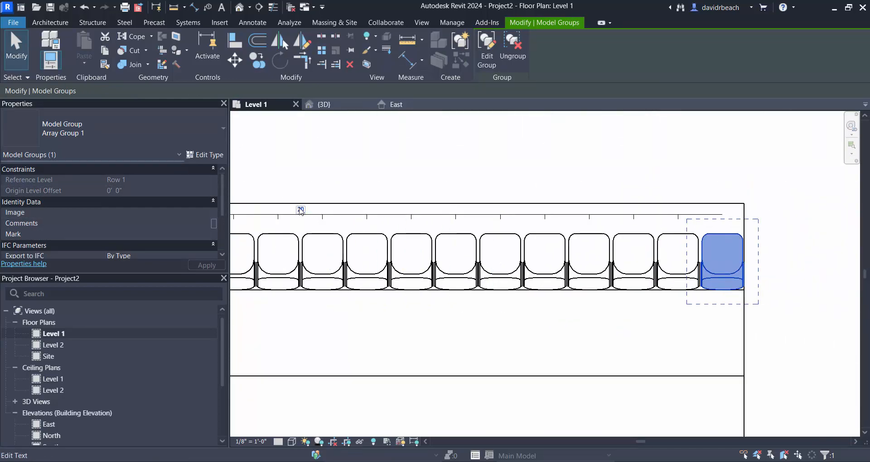
click(301, 210)
text(22)
key(Return)
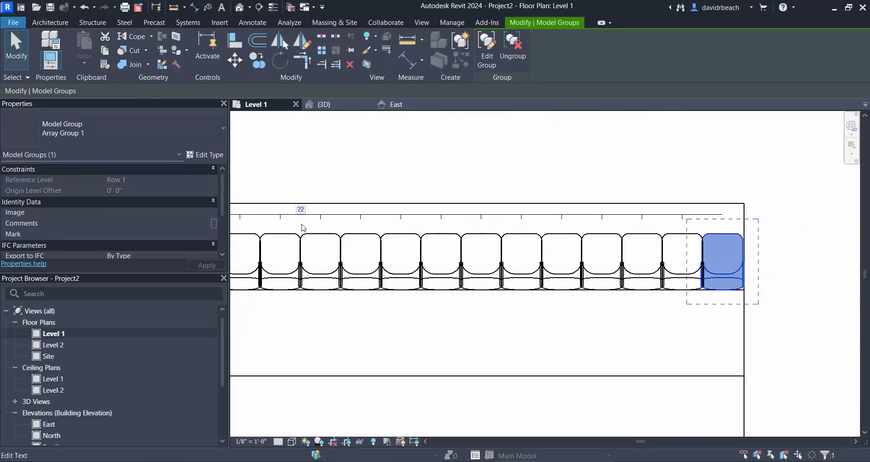
- Set the Row 1 chair array's count to 18
scroll(653, 305, up, 3)
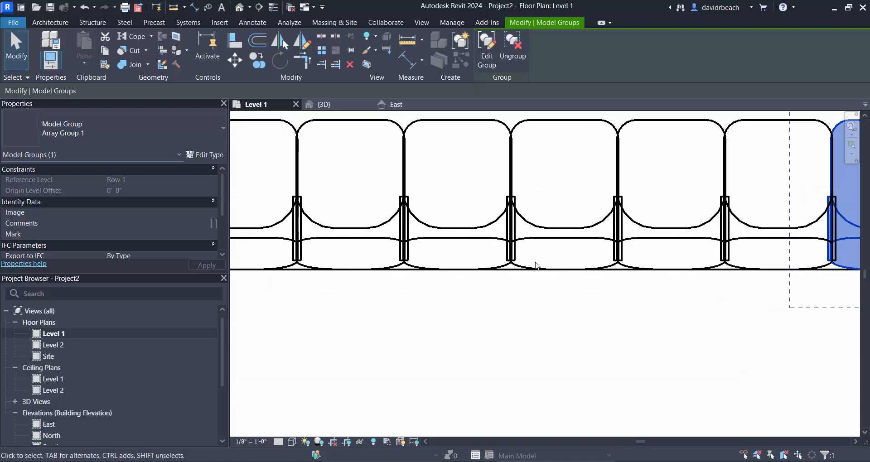
scroll(537, 266, down, 5)
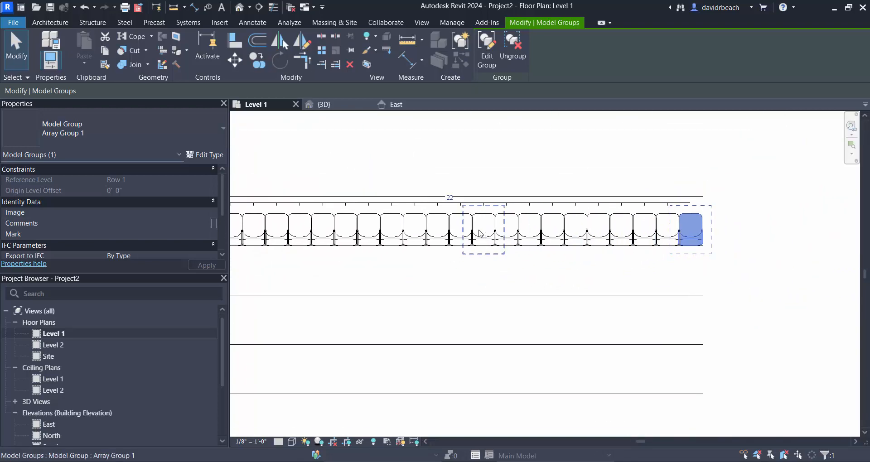
click(451, 202)
text(18)
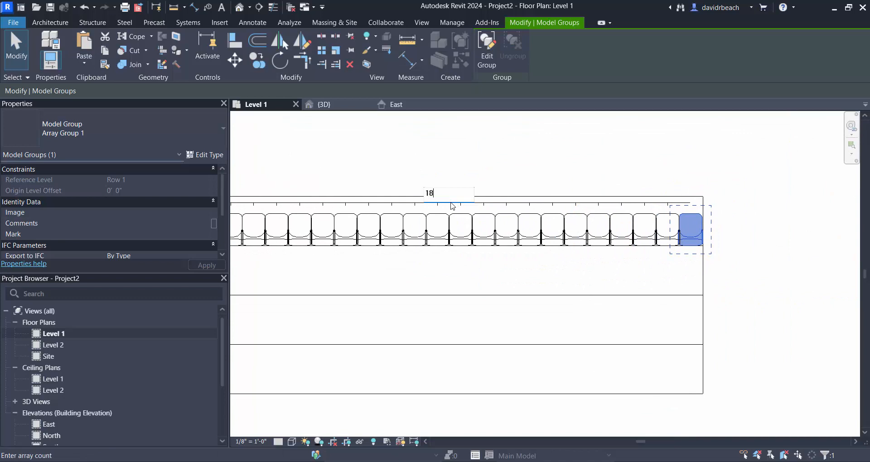
key(Return)
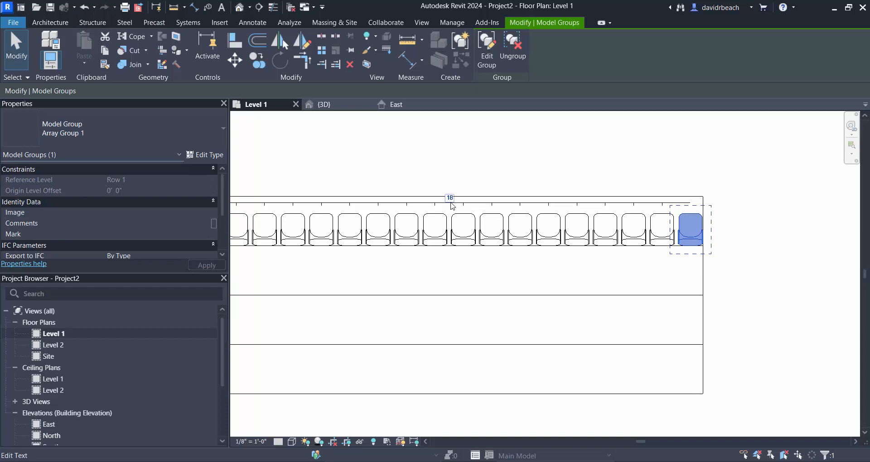
- Set the Row 1 chair array's count to 20
click(464, 188)
scroll(517, 224, down, 6)
middle_drag(499, 248, 589, 238)
scroll(588, 239, down, 1)
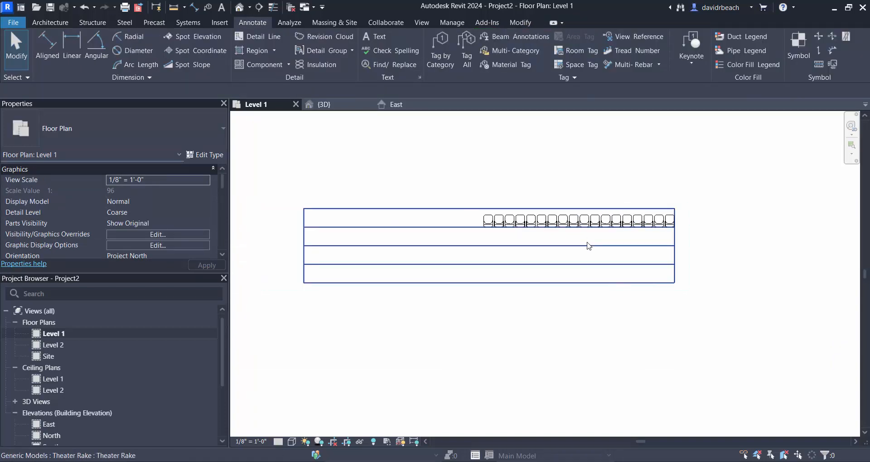
scroll(603, 215, up, 4)
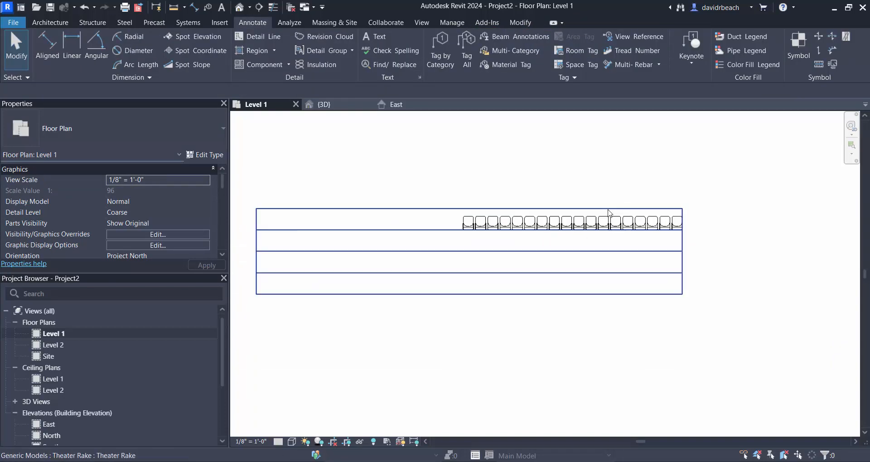
click(579, 232)
click(548, 209)
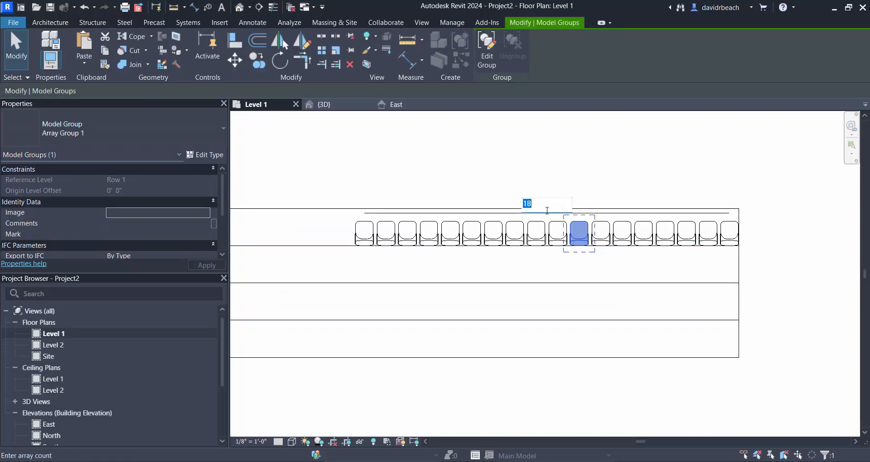
text(20)
key(Return)
key(Escape)
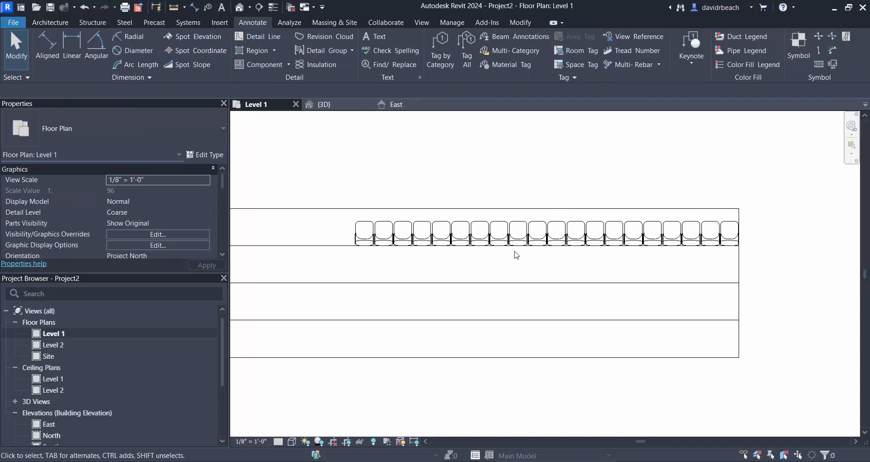
- Copy the first Row 1 chair group straight back onto the second tread, against that tread's rear edge
scroll(453, 258, up, 2)
click(406, 215)
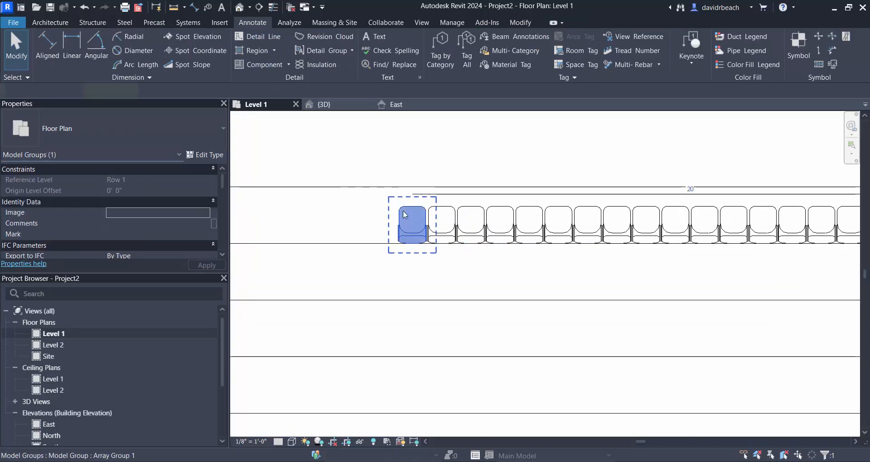
middle_drag(402, 249, 477, 234)
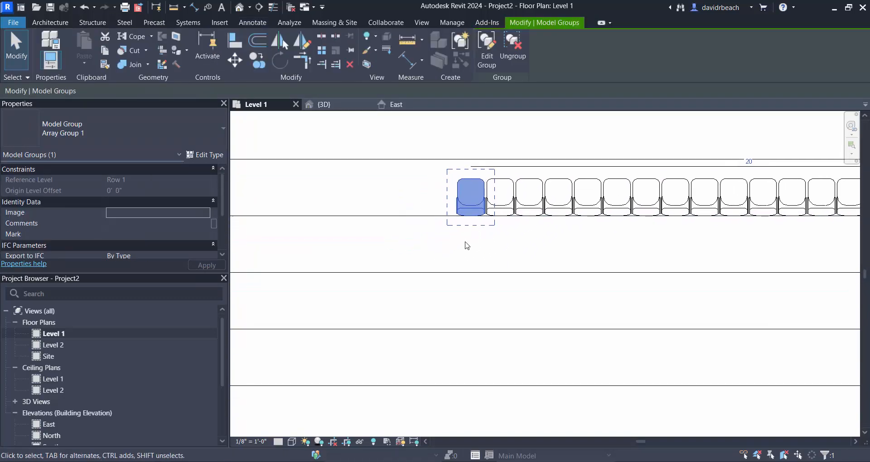
click(257, 64)
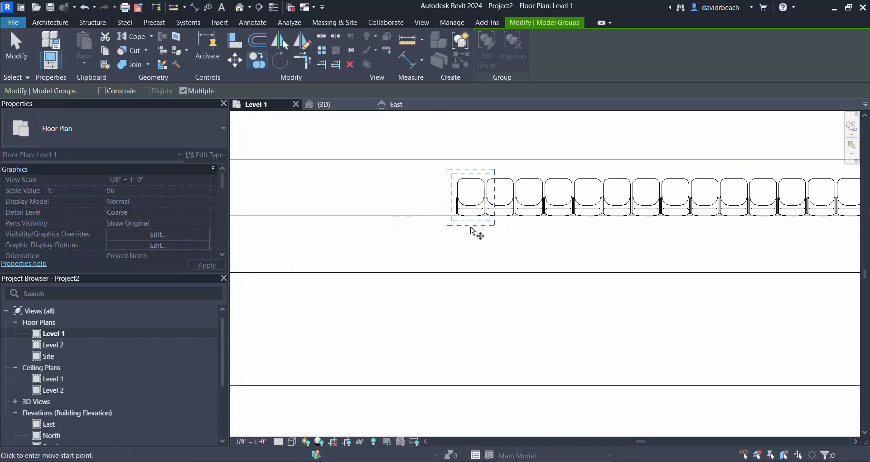
click(471, 217)
click(470, 274)
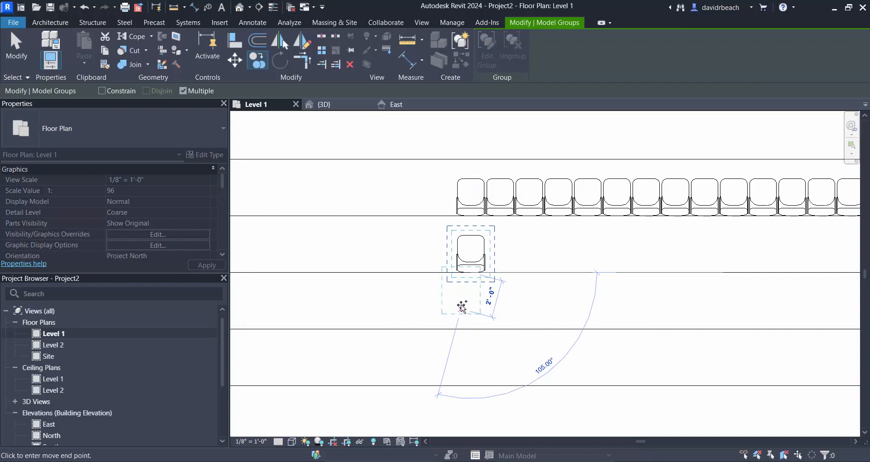
key(Escape)
key(Escape)
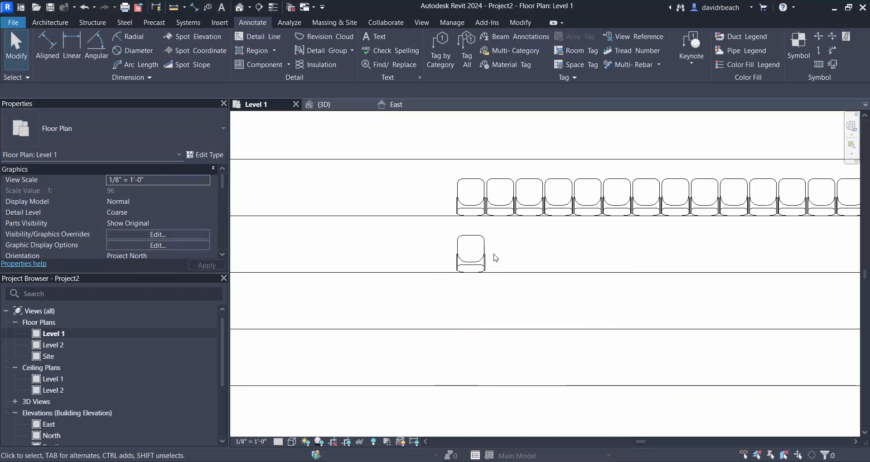
- Delete the chair copied onto the second tread, working in the 3D view
scroll(431, 175, down, 3)
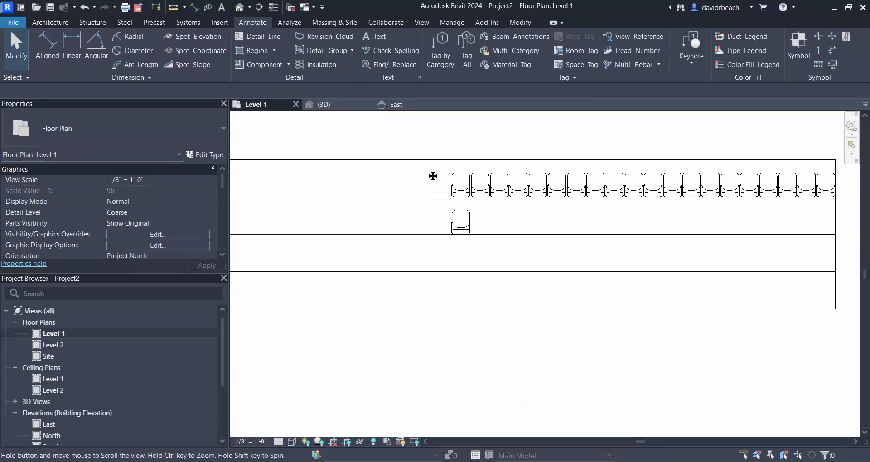
click(239, 7)
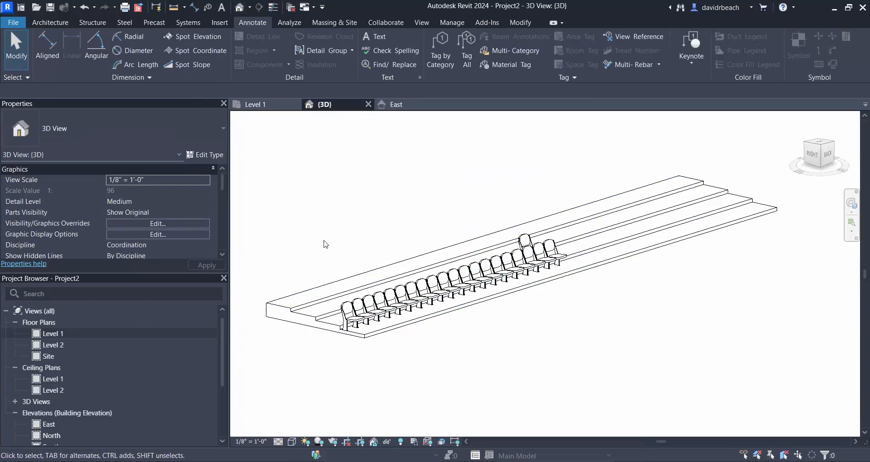
click(521, 243)
key(Delete)
drag(505, 327, 618, 362)
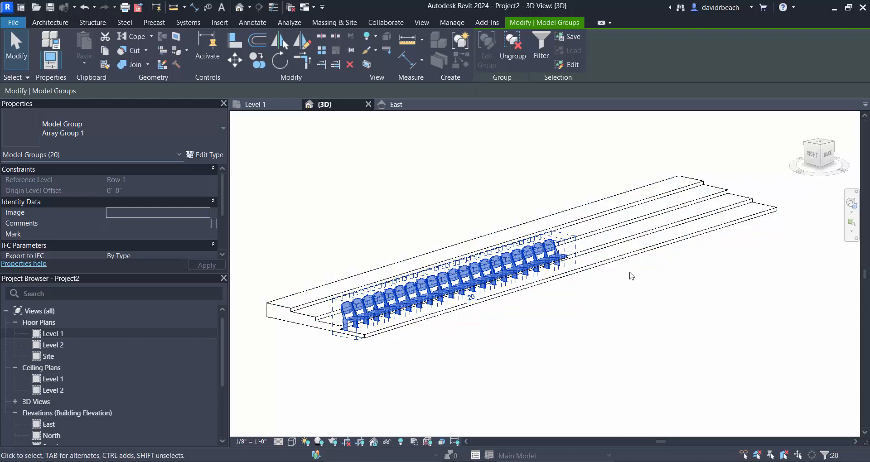
- In the Level 1 floor plan, copy the first Row 1 chair to the same spot on the second tread and ungroup the copy
double_click(55, 335)
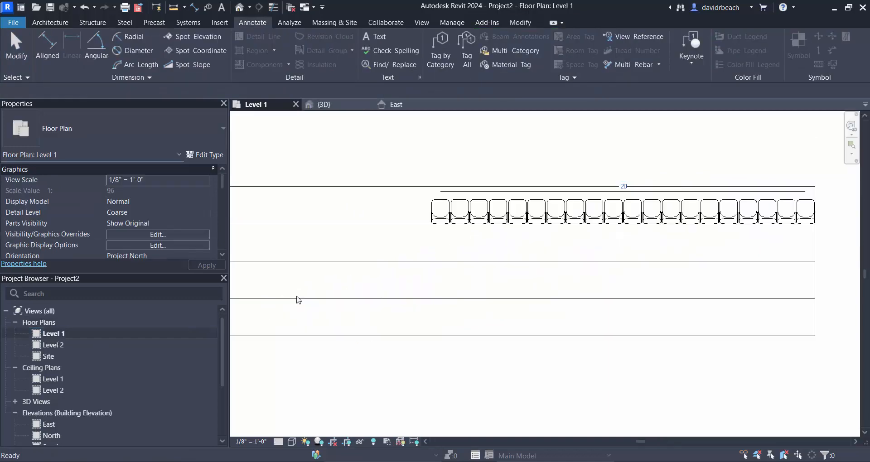
click(440, 226)
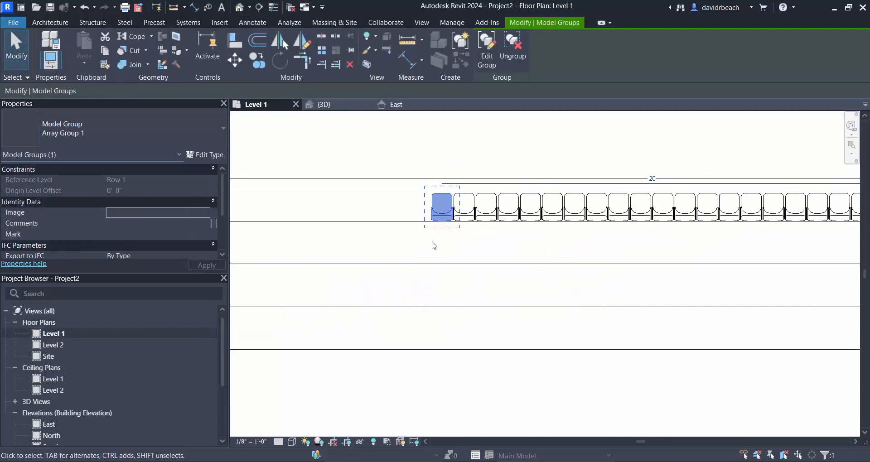
scroll(434, 243, up, 3)
key(c)
key(o)
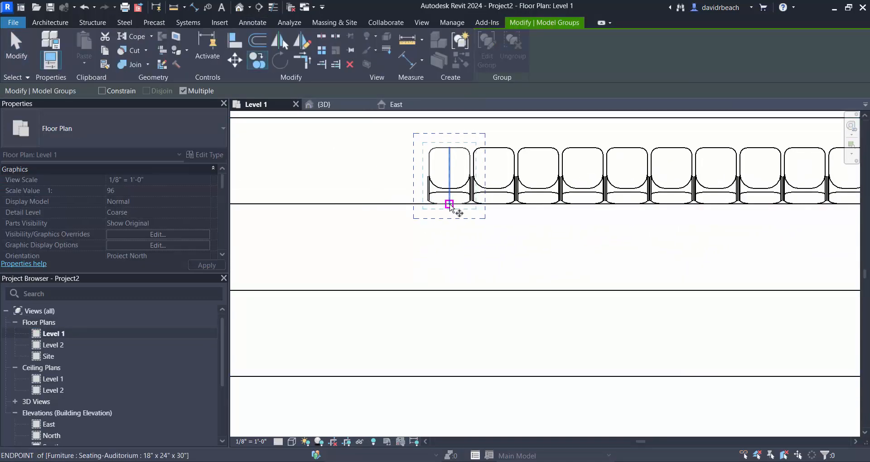
click(450, 203)
key(Escape)
key(Escape)
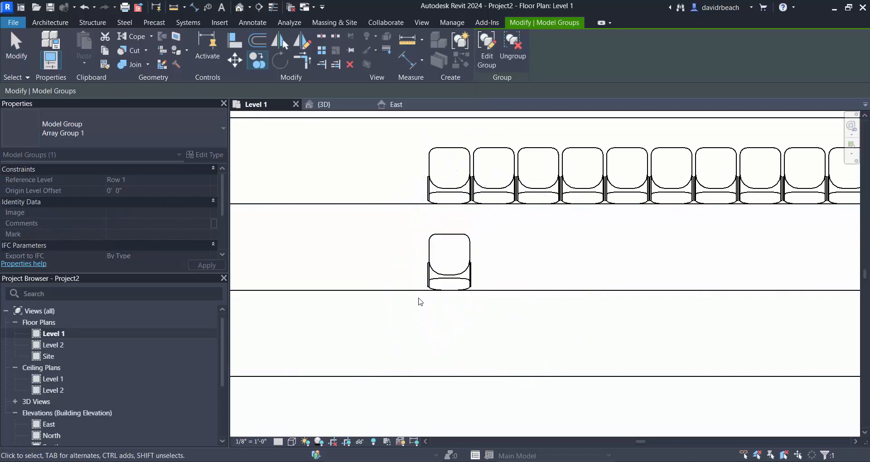
click(450, 275)
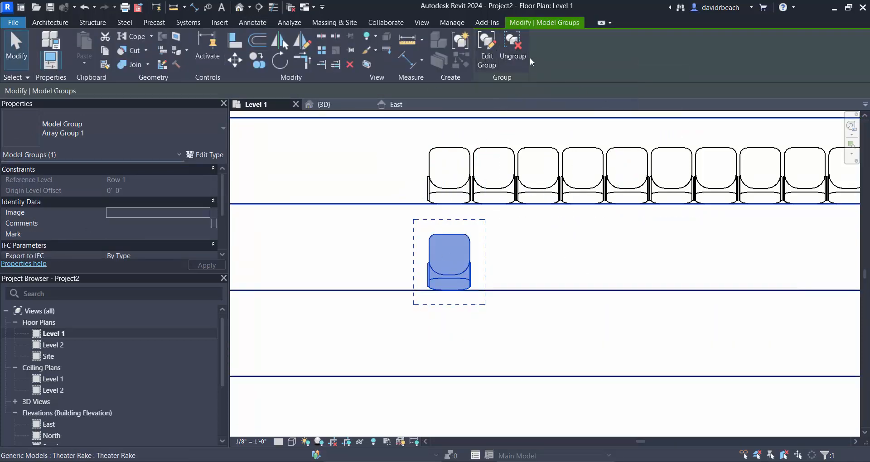
click(513, 47)
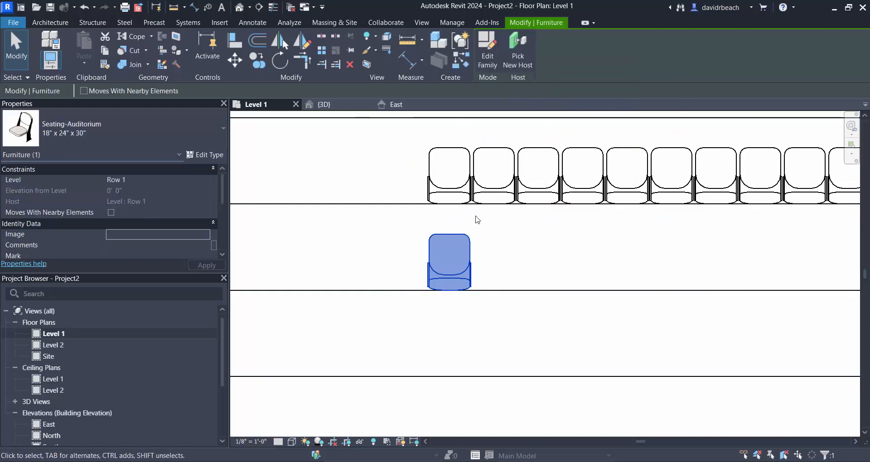
- Array the second tread's chair linearly as 20 grouped, associated chairs, placing the last one at the tread's far end
click(320, 53)
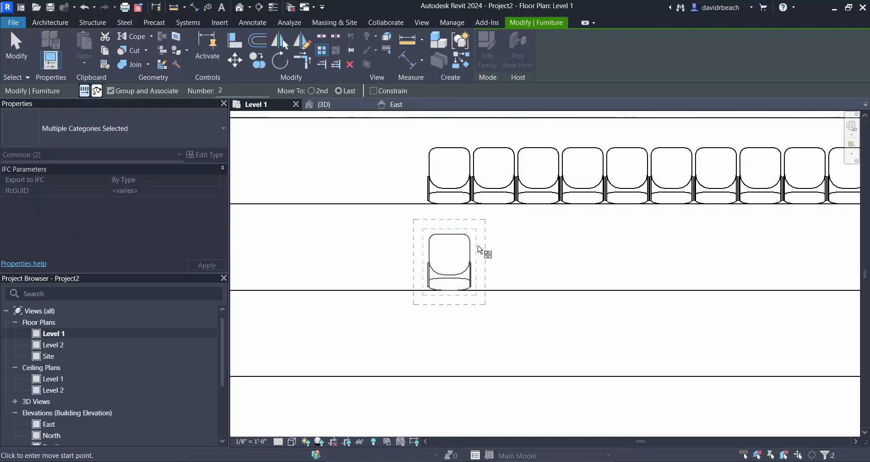
click(490, 286)
scroll(458, 291, down, 2)
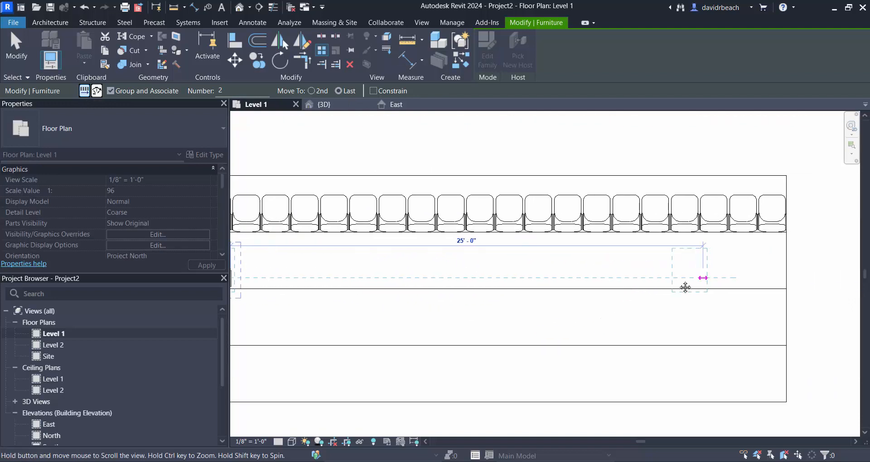
click(774, 278)
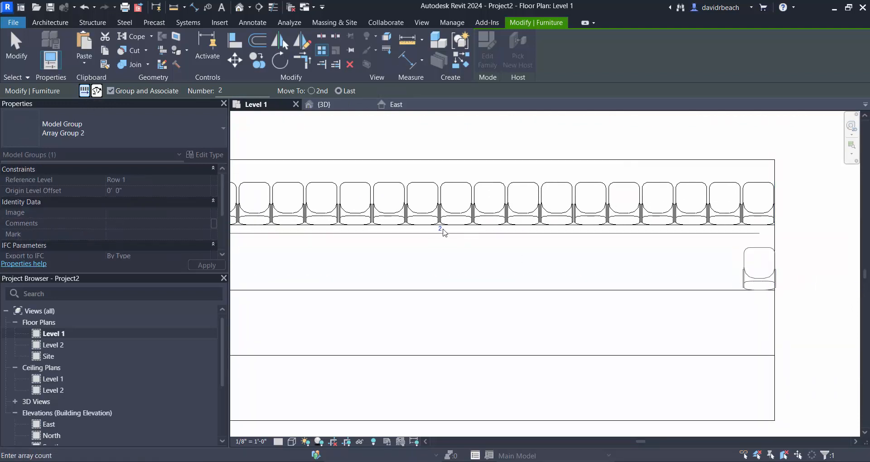
key(Return)
click(440, 228)
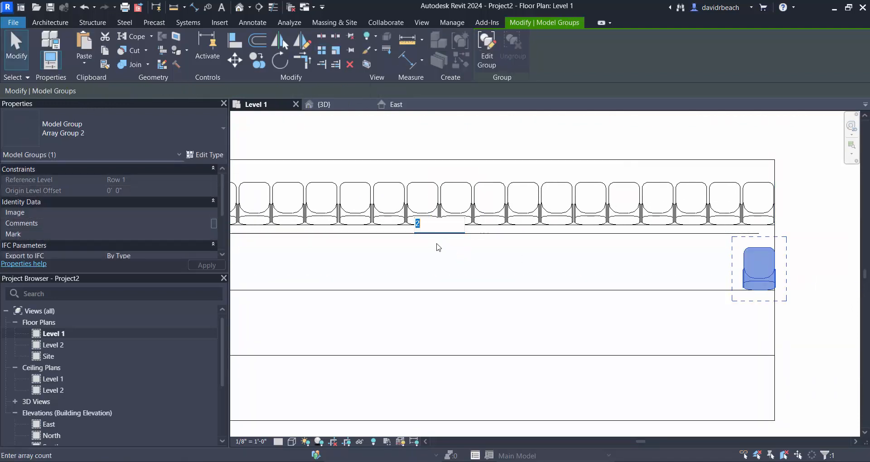
text(20)
key(Return)
scroll(715, 340, down, 2)
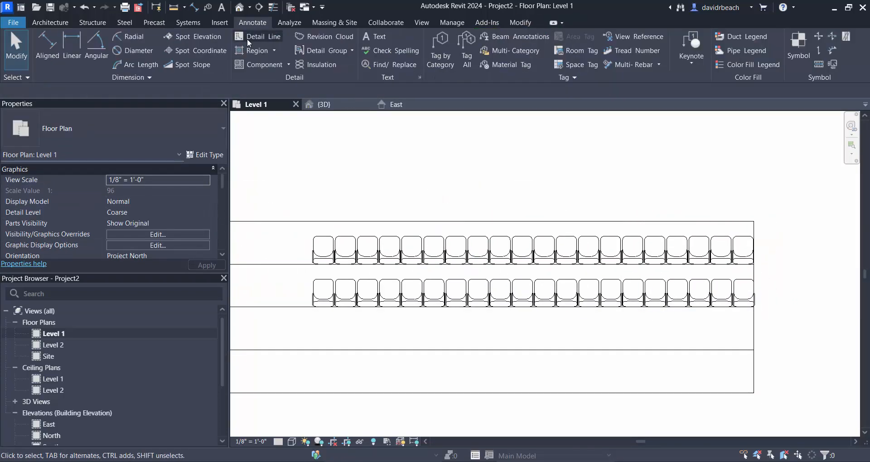
- In the 3D view, undo the second tread's chair array, leaving only the single ungrouped chair
click(240, 7)
scroll(308, 304, up, 4)
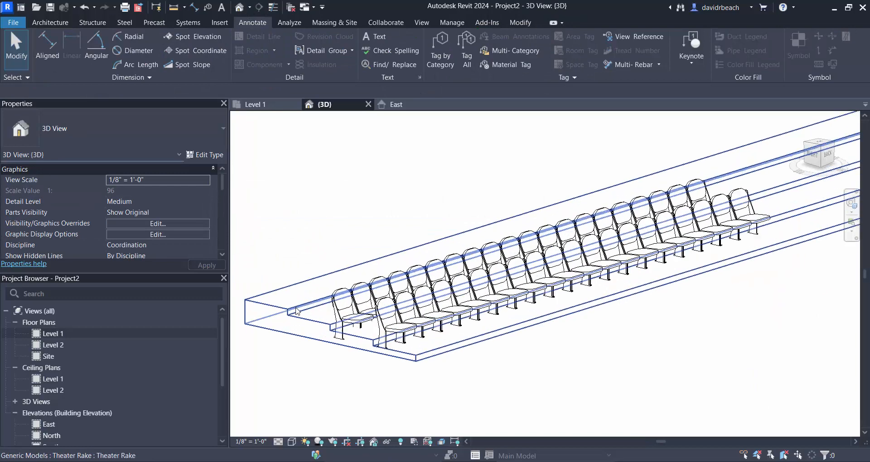
key(ctrl+z)
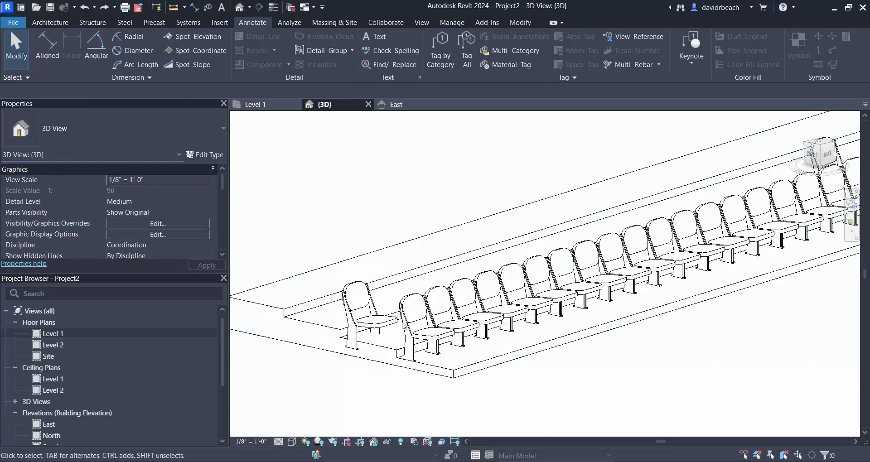
key(ctrl+z)
scroll(532, 279, down, 1)
middle_drag(532, 278, 378, 286)
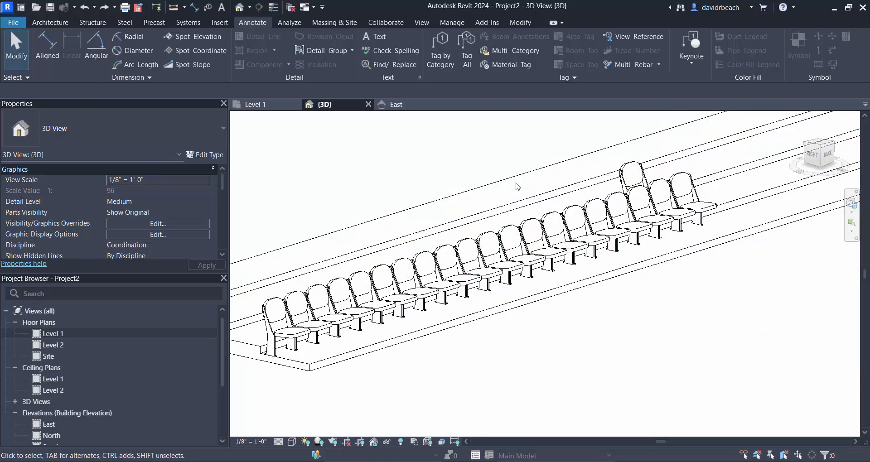
- Change the second tread's chair from the Row 1 level to its own row's level and check it in 3D
scroll(516, 187, up, 3)
click(663, 179)
middle_drag(573, 195, 536, 186)
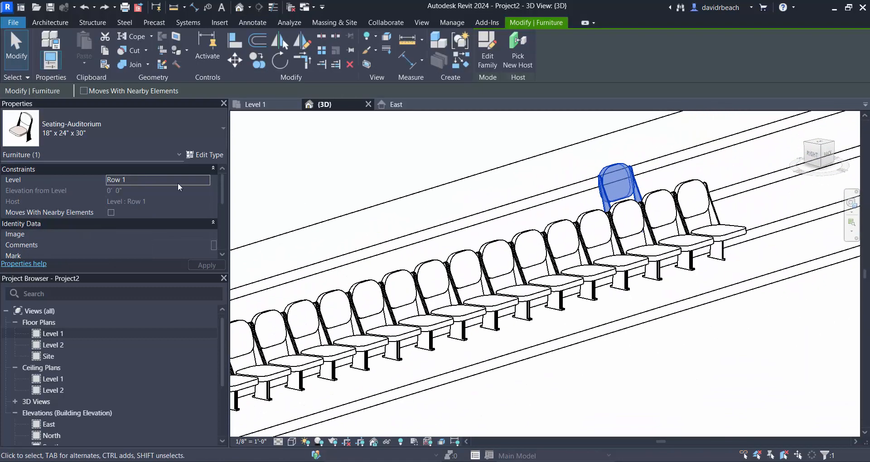
click(190, 179)
click(206, 180)
click(143, 203)
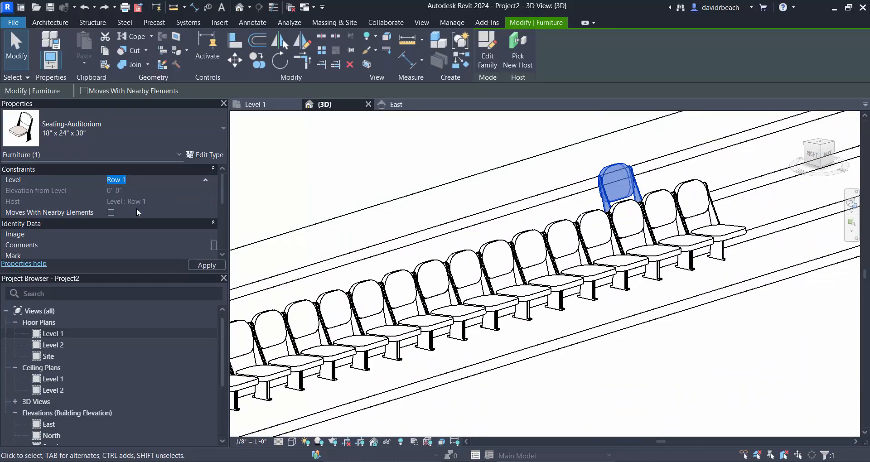
click(350, 188)
scroll(511, 196, down, 3)
mouse_move(511, 197)
shift+middle_down()
mouse_move(596, 227)
mouse_move(612, 224)
mouse_move(608, 245)
shift+middle_up()
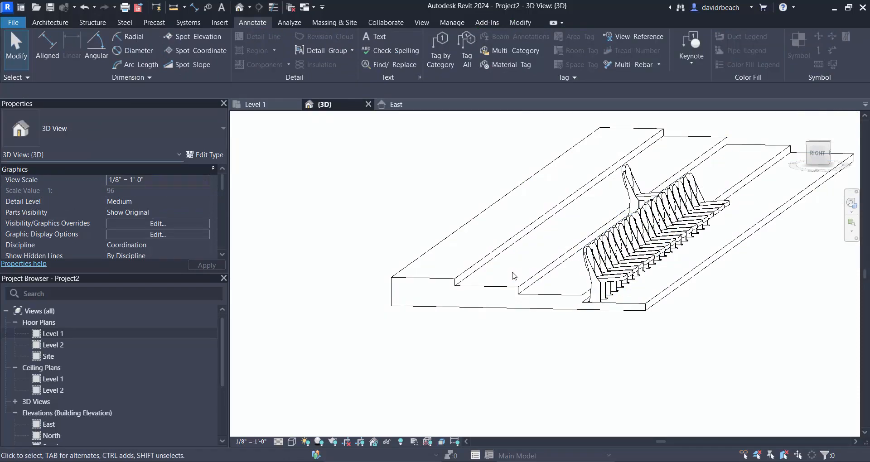
scroll(515, 307, down, 2)
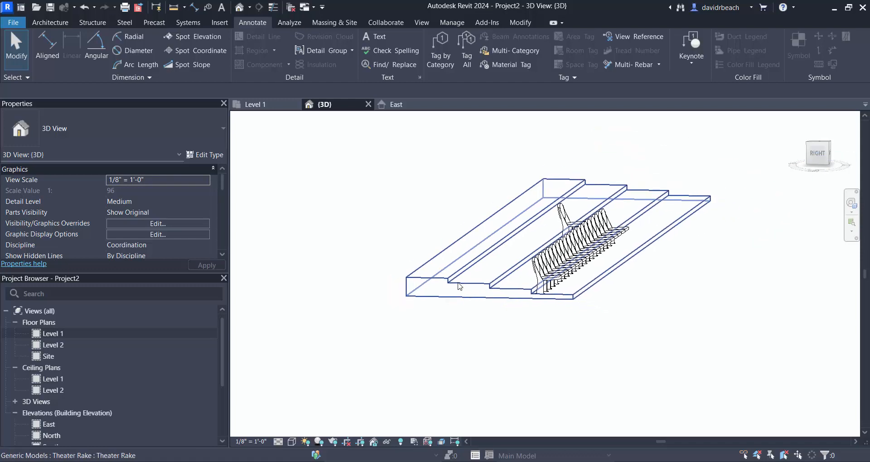
- Examine the theater rake and its chairs in the Level 1 floor plan and the 3D view
double_click(47, 333)
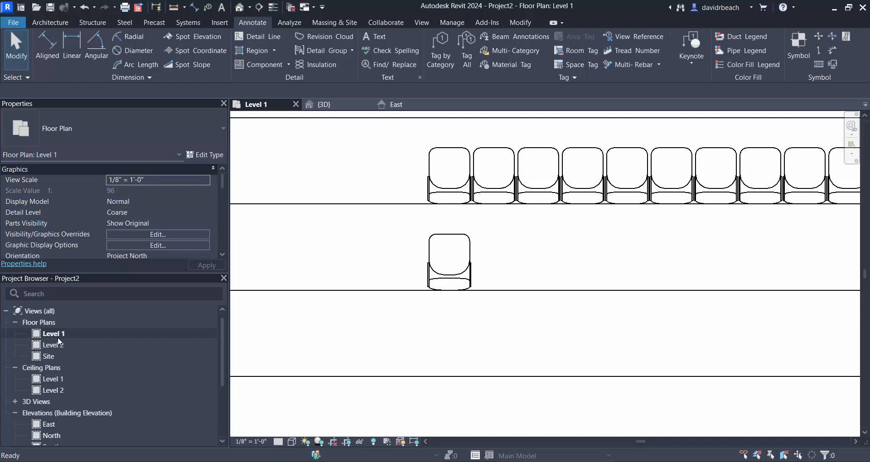
scroll(485, 317, down, 4)
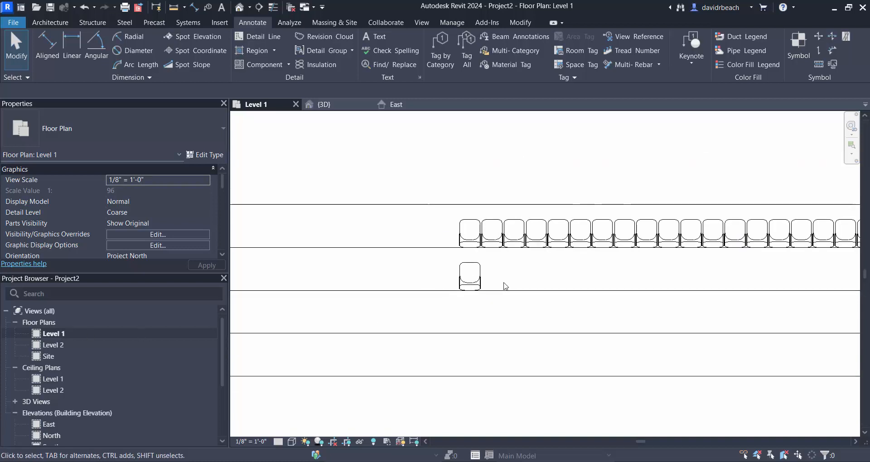
middle_drag(503, 285, 580, 218)
scroll(583, 244, down, 2)
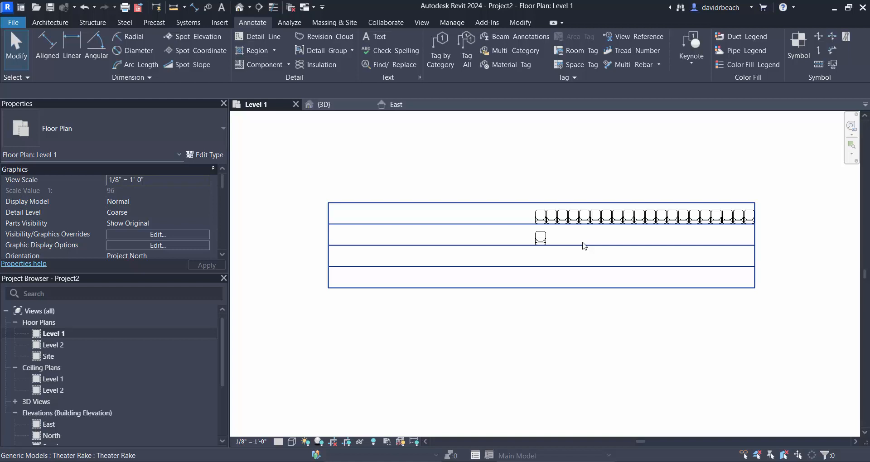
scroll(585, 246, down, 2)
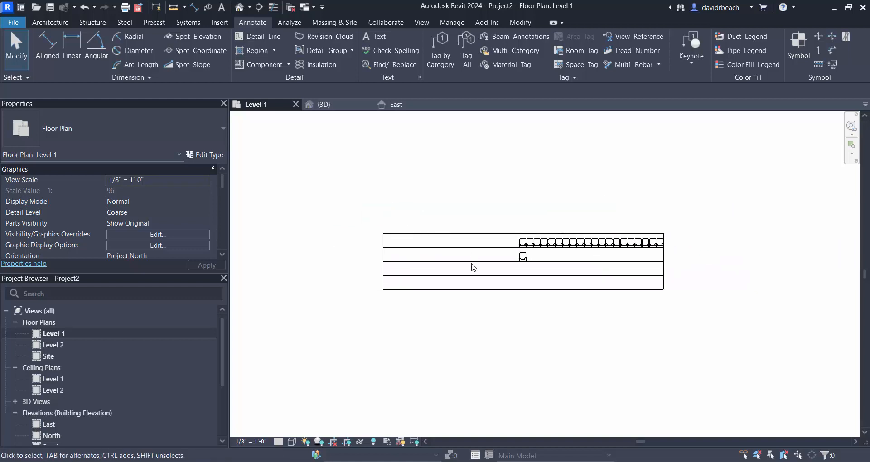
click(452, 237)
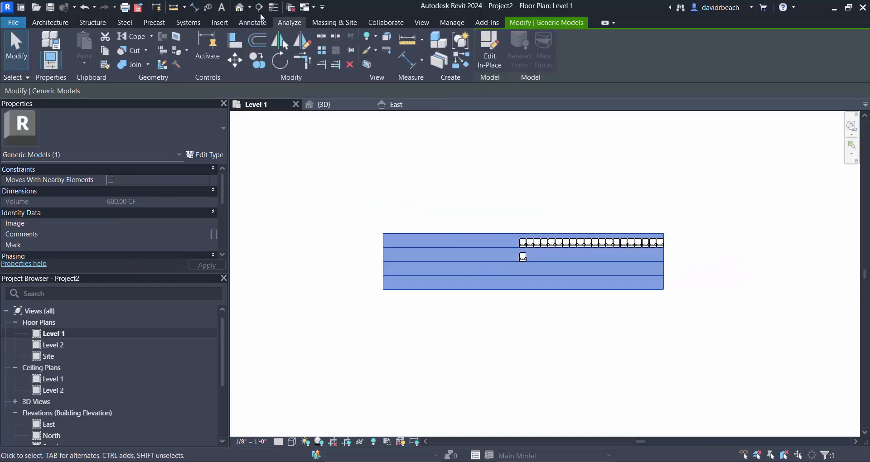
click(324, 104)
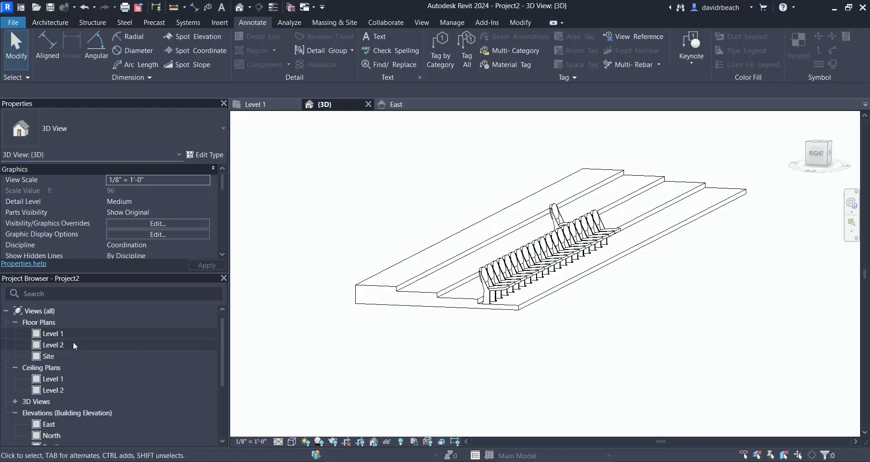
- Open the East elevation and check the row levels against the rake's treads
scroll(48, 417, down, 3)
double_click(47, 368)
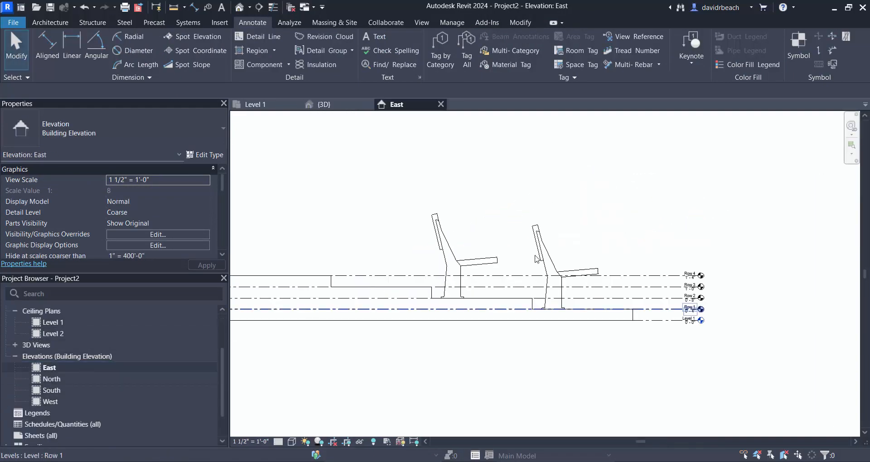
scroll(682, 280, up, 5)
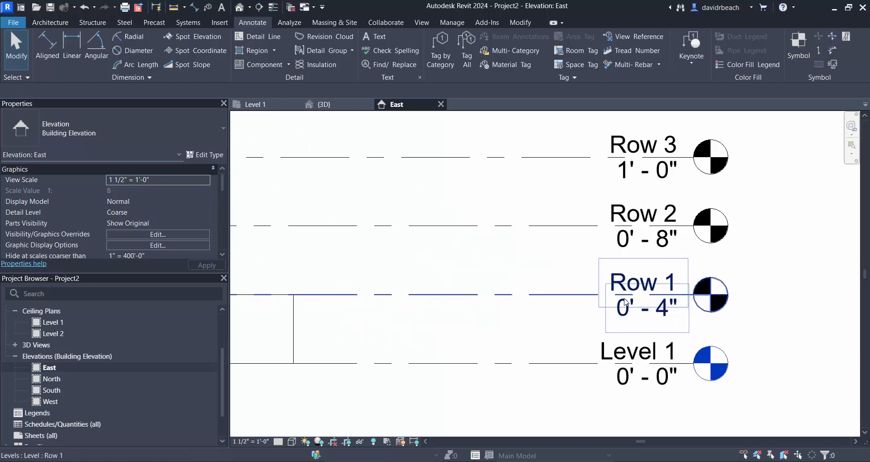
scroll(680, 253, down, 3)
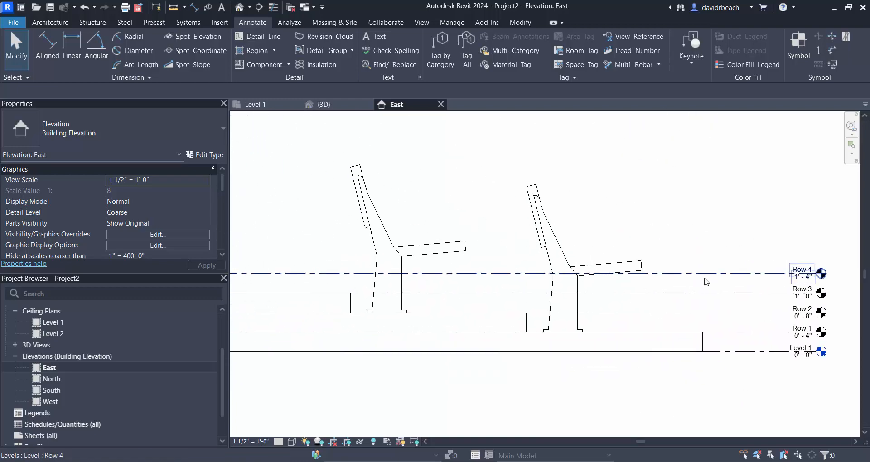
- Move the Row 4, Row 3 and Row 2 levels up to 3'-7", 3'-4" and 2'-11"
click(704, 274)
drag(705, 244, 701, 141)
drag(699, 290, 702, 156)
drag(690, 312, 688, 180)
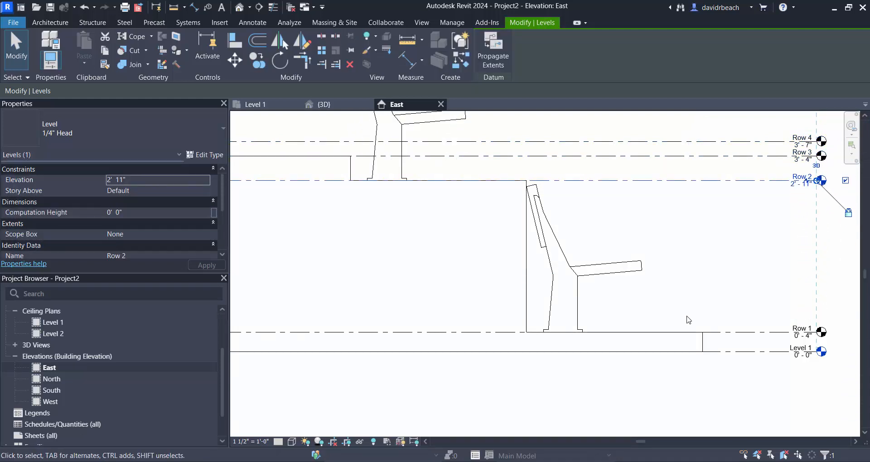
- Set the Row 1 level's elevation to 1'-0"
click(801, 340)
click(801, 340)
scroll(802, 340, up, 3)
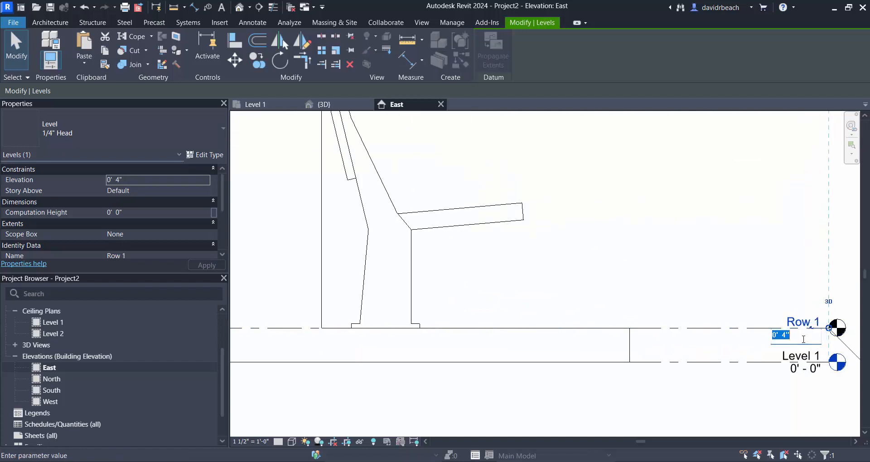
text(1)
key(Return)
click(697, 205)
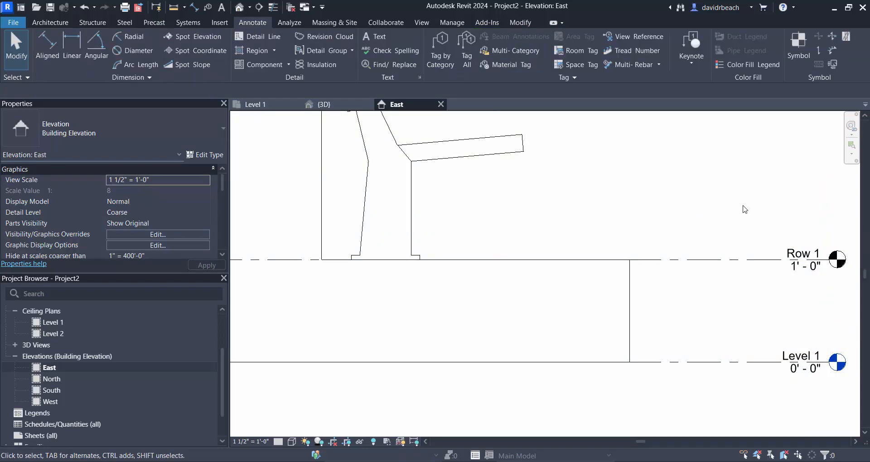
- Set the Row 2 level's elevation to 2'-0"
scroll(730, 314, down, 3)
click(768, 272)
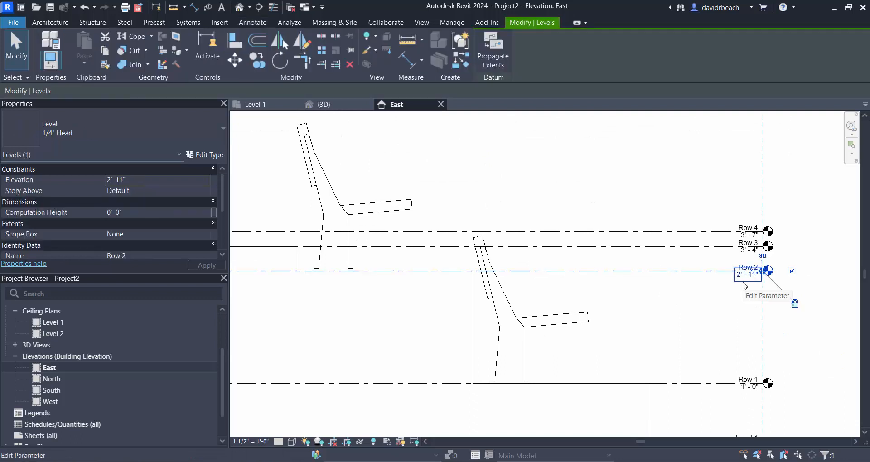
scroll(770, 272, up, 3)
click(722, 278)
text(2' 11")
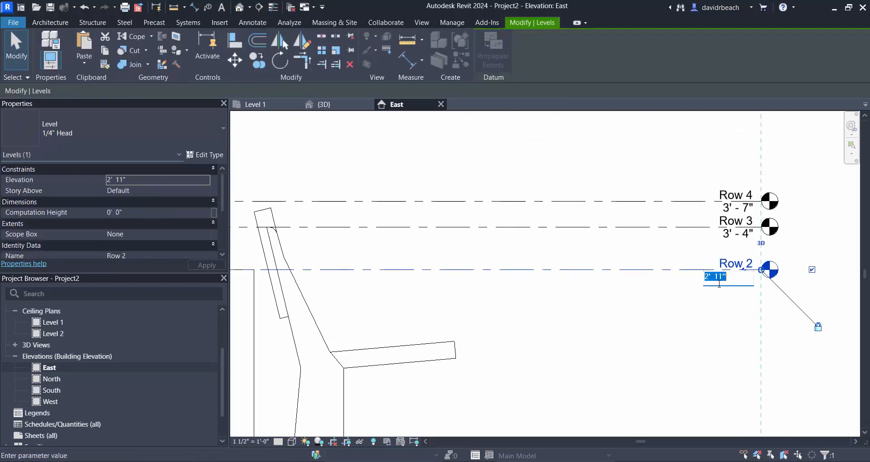
key(Return)
- Set the Row 3 level's elevation to 3'-0"
click(736, 234)
click(731, 234)
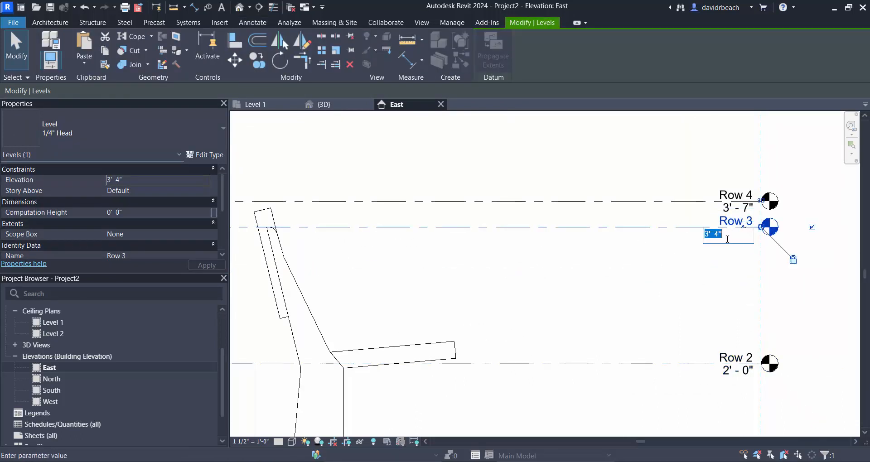
text(4)
key(Return)
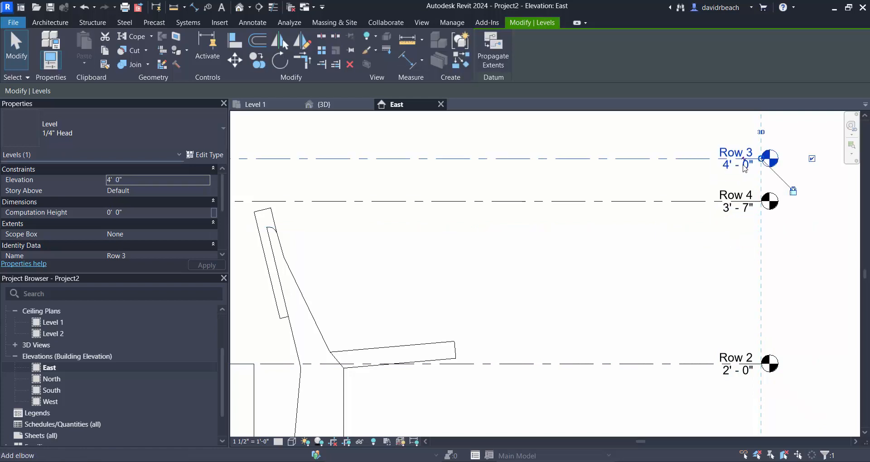
click(733, 166)
text(3)
key(Return)
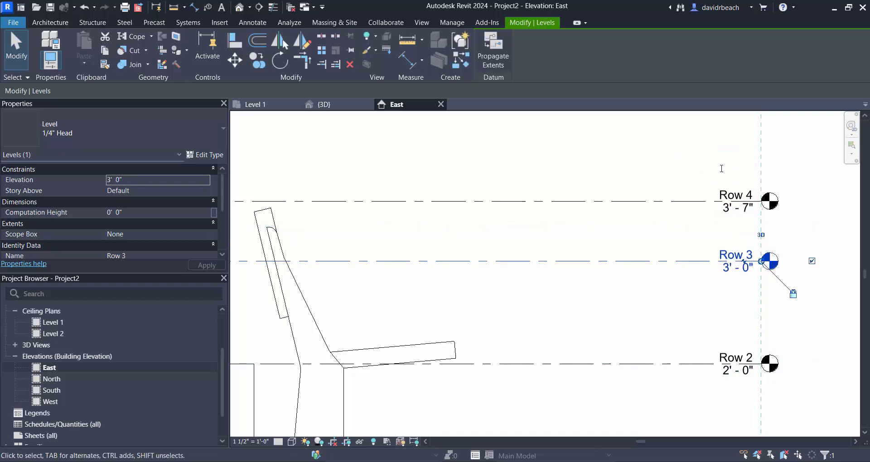
- Set the Row 4 level's elevation to 4'-0"
click(731, 212)
click(731, 211)
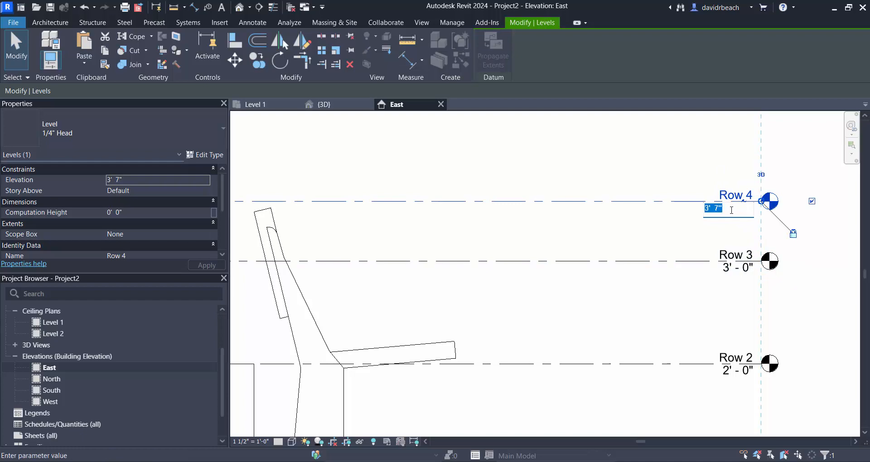
text(4)
key(Return)
click(621, 236)
scroll(616, 234, down, 6)
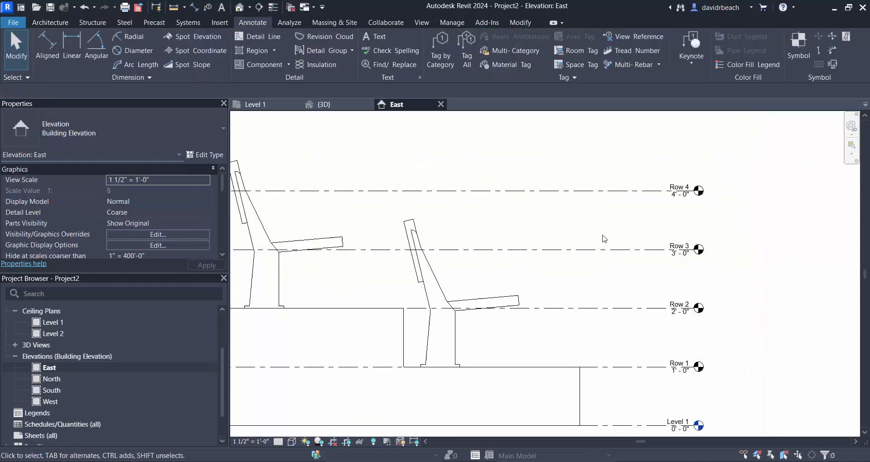
- In the 3D view, edit the theater rake in place and open its sweep for editing
click(240, 8)
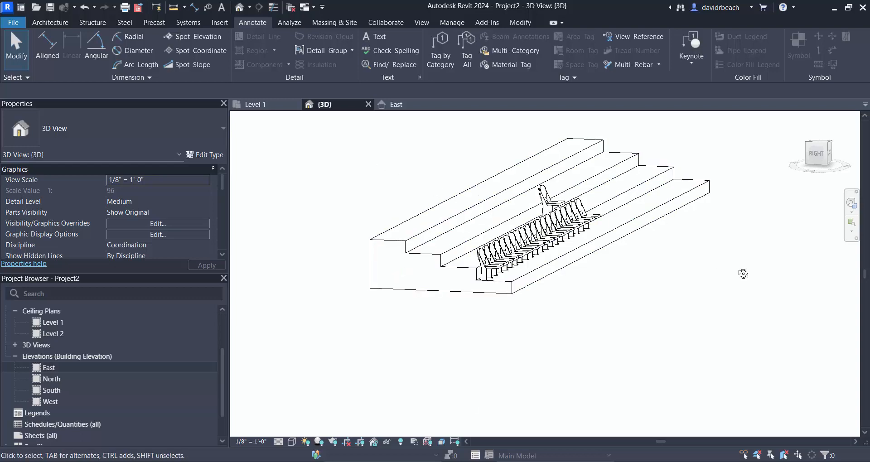
shift+middle_drag(744, 274, 671, 300)
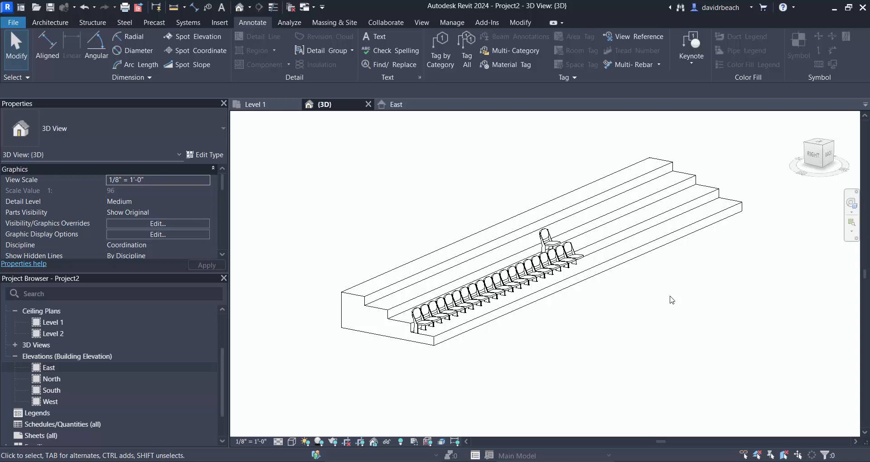
click(690, 241)
scroll(608, 233, down, 2)
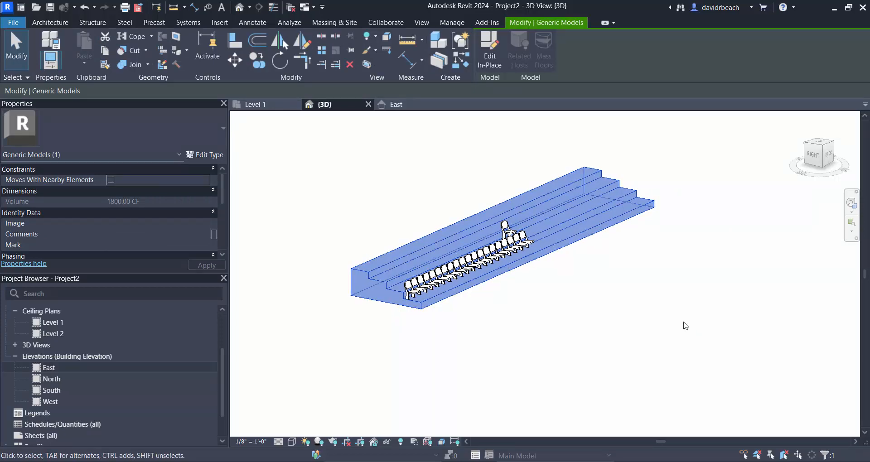
scroll(671, 334, up, 2)
click(480, 46)
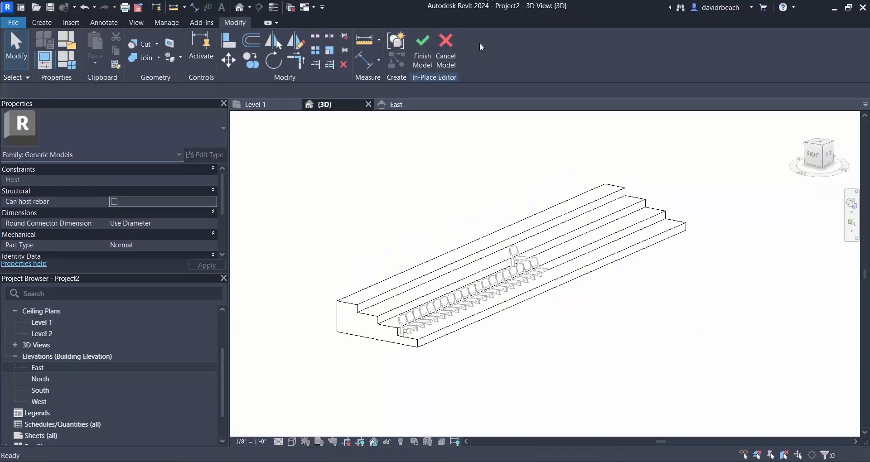
click(557, 218)
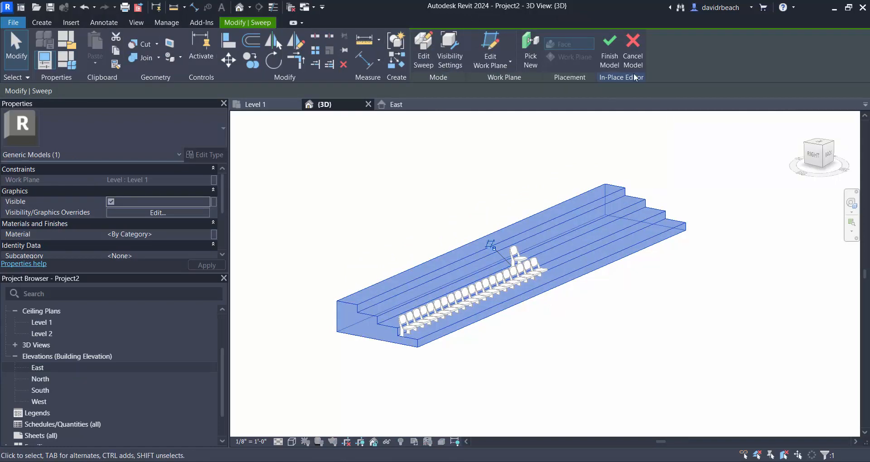
click(423, 50)
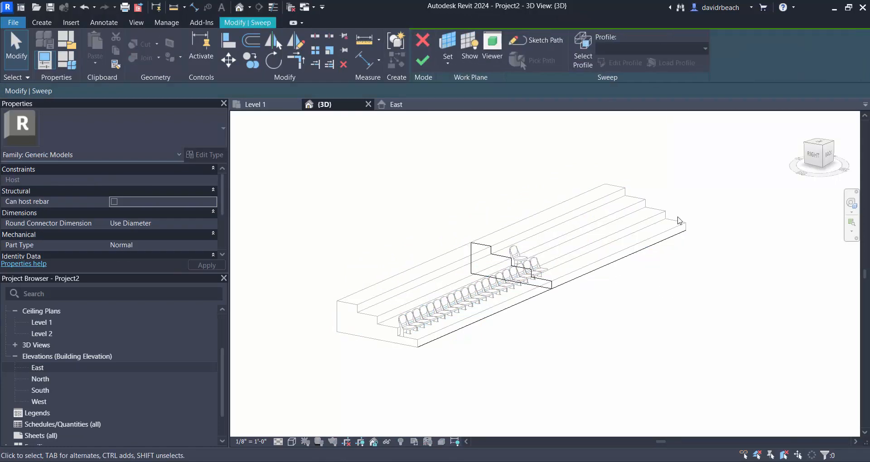
- Switch to the Level 1 floor plan and open the sweep's path sketch for editing
click(639, 259)
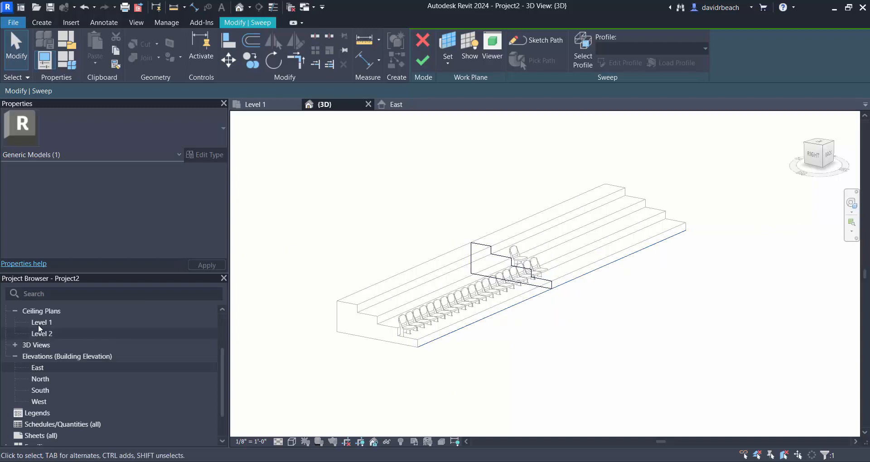
click(218, 365)
scroll(222, 325, up, 5)
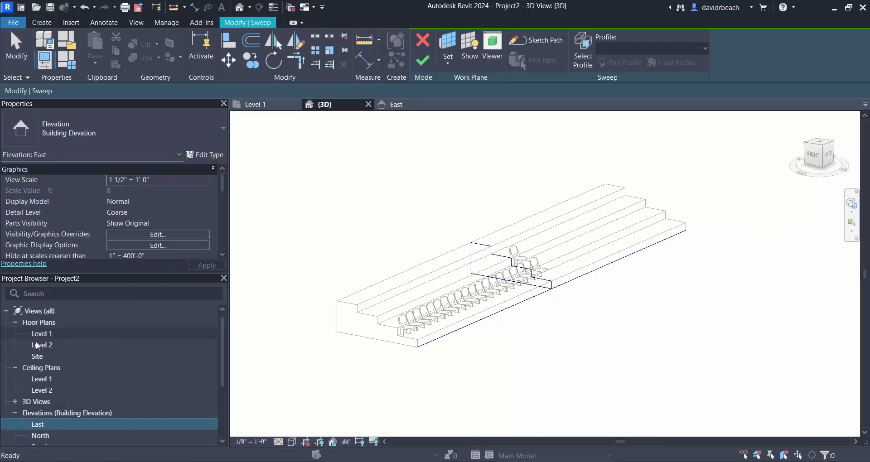
double_click(39, 335)
scroll(509, 288, up, 5)
middle_drag(546, 206, 548, 291)
scroll(545, 166, down, 1)
middle_drag(537, 150, 533, 202)
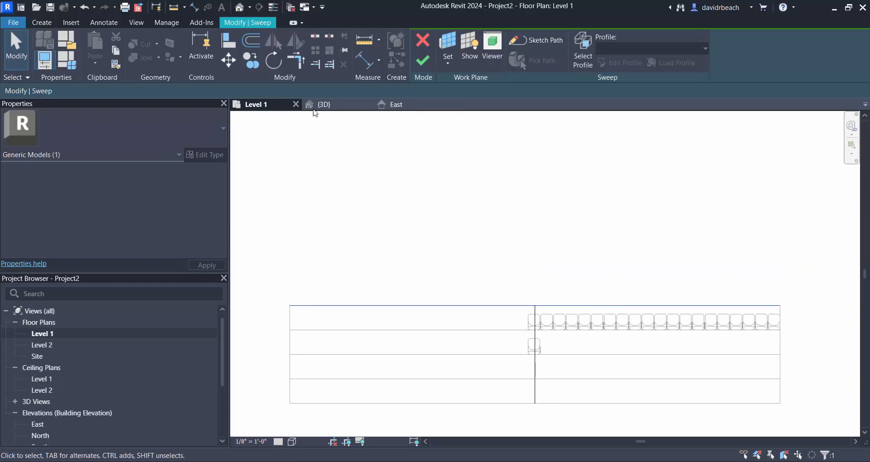
click(533, 42)
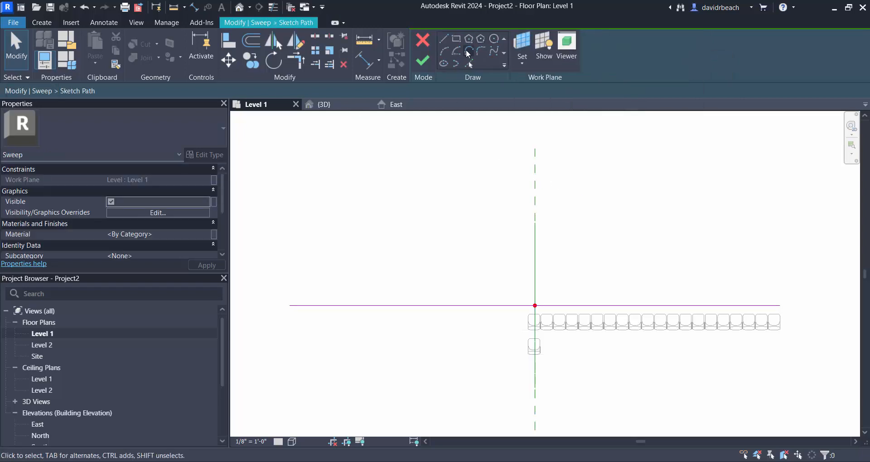
- Sketch a start-end-radius arc spanning 60'-0", with ends directly in front of the straight path's ends and its curve through the path's midpoint
click(447, 50)
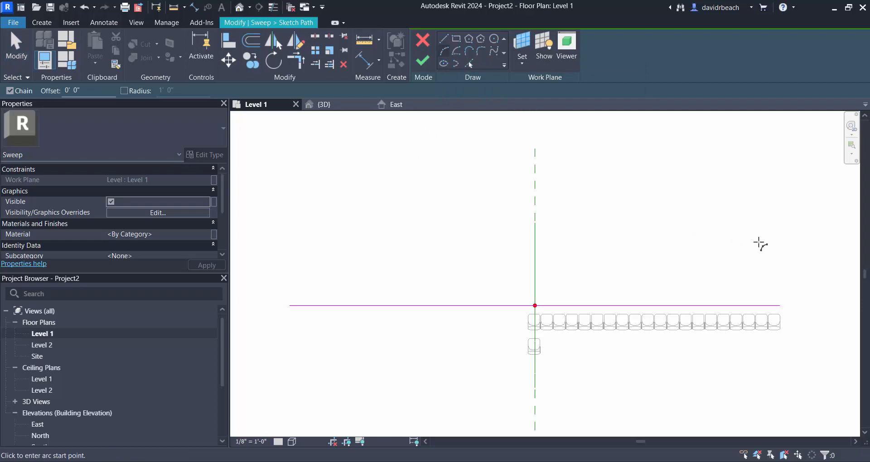
click(779, 208)
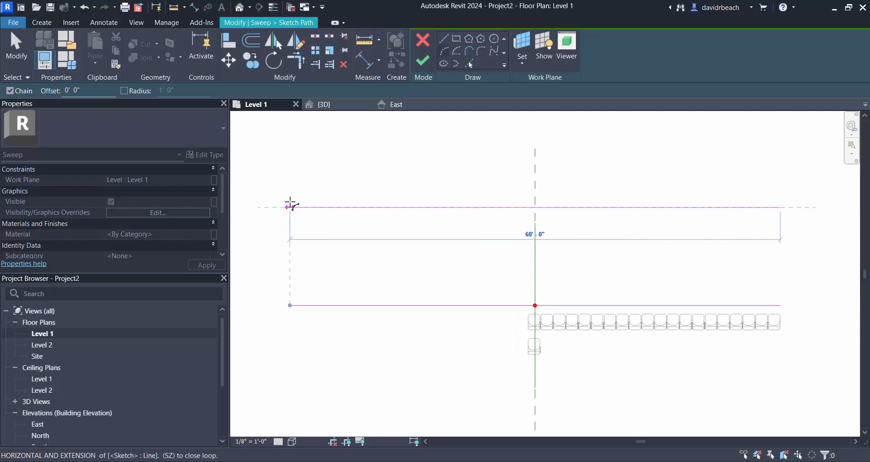
click(290, 207)
click(535, 306)
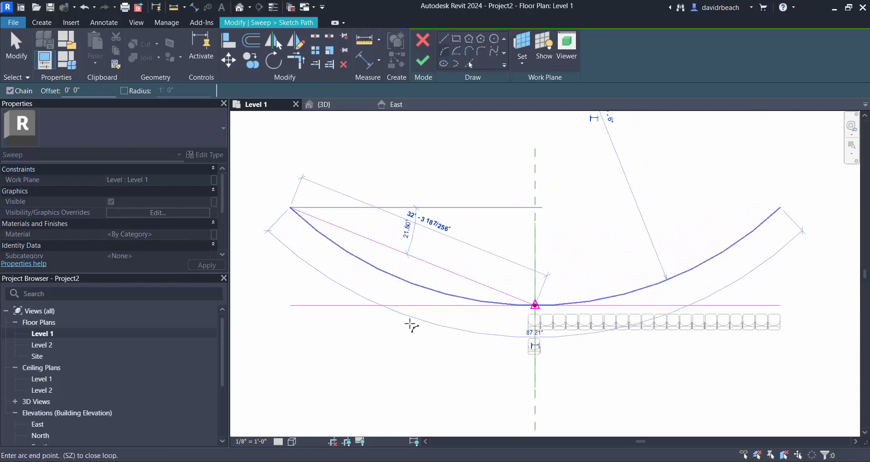
key(Escape)
key(Escape)
- Delete the original straight path line, then finish the path sketch and the sweep
click(356, 306)
key(Delete)
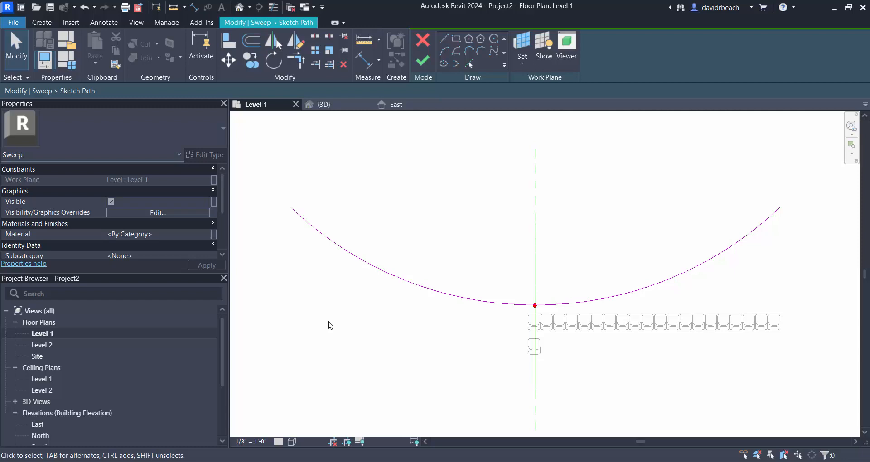
scroll(585, 210, down, 2)
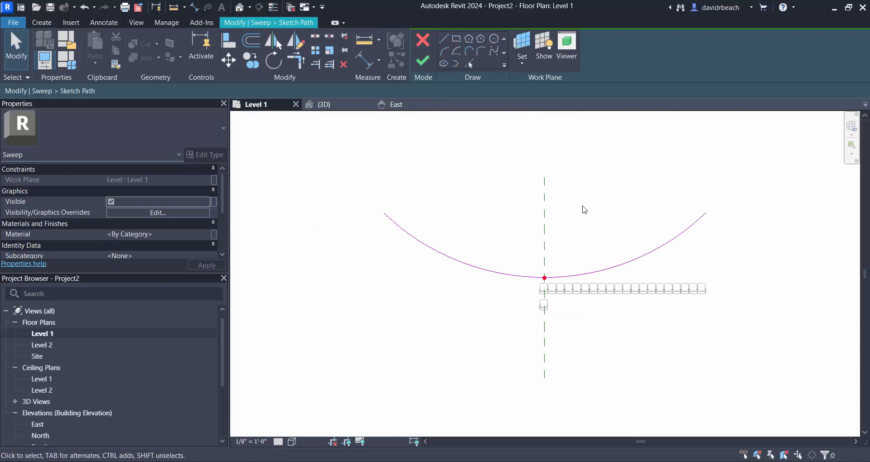
click(422, 61)
click(423, 62)
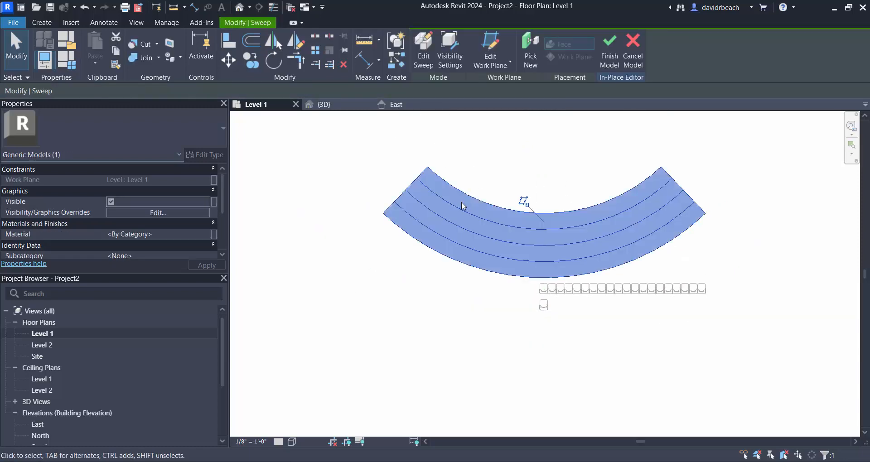
- Return to the 3D view and finish the in-place edit of the curved theater rake
click(670, 338)
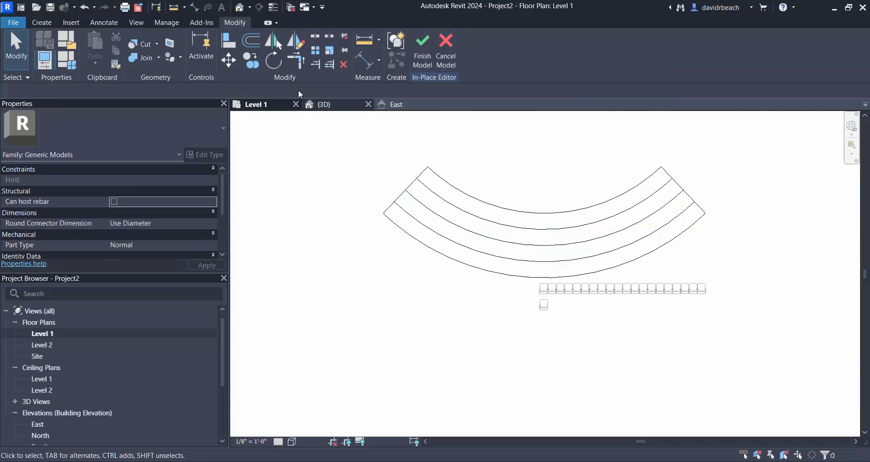
click(323, 105)
shift+middle_drag(676, 290, 568, 343)
click(423, 50)
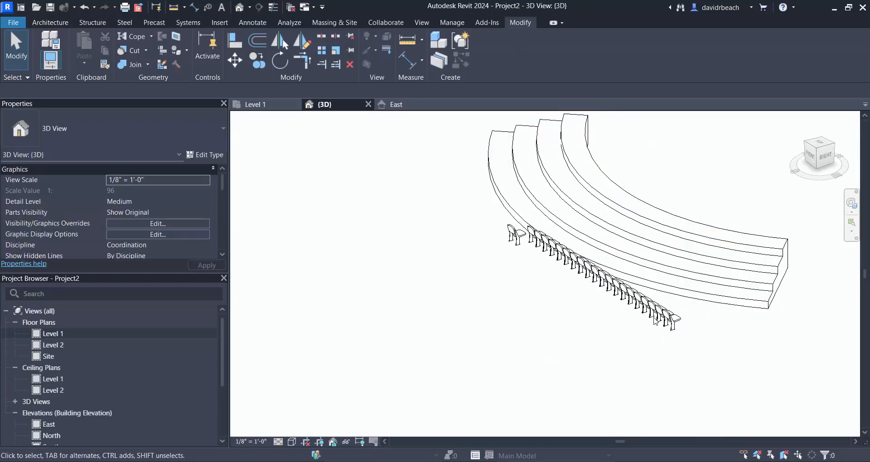
- Set the 3D view to Wireframe and delete the whole arrayed row of chairs, keeping the single separate chair
drag(441, 177, 733, 386)
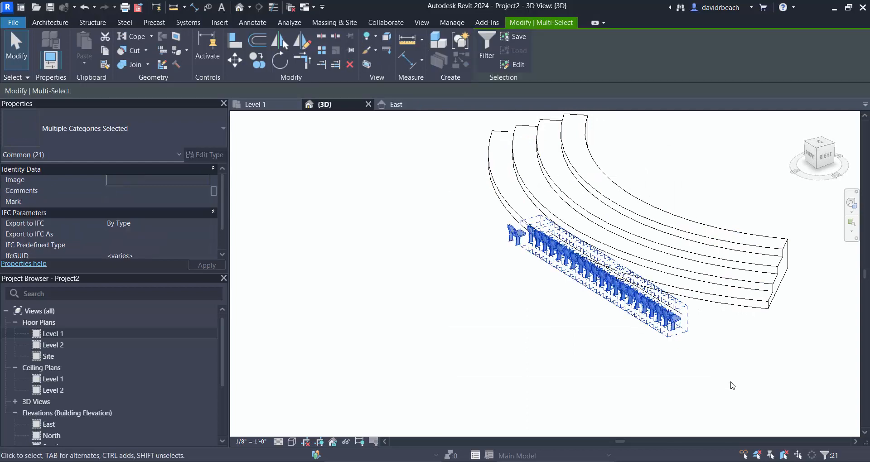
click(538, 292)
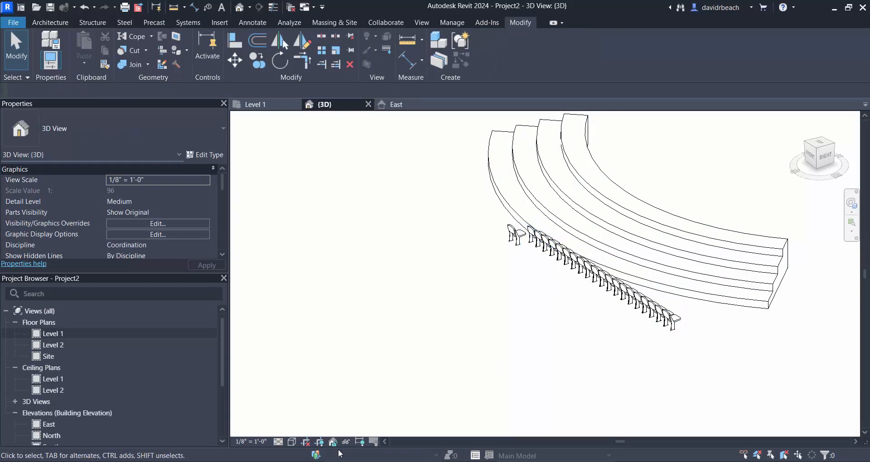
click(292, 442)
click(328, 374)
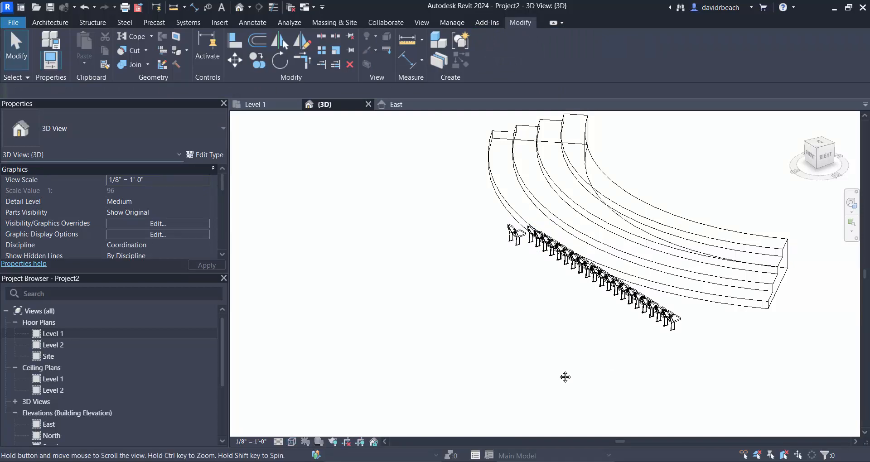
middle_drag(565, 377, 467, 413)
scroll(543, 375, up, 1)
drag(381, 354, 660, 219)
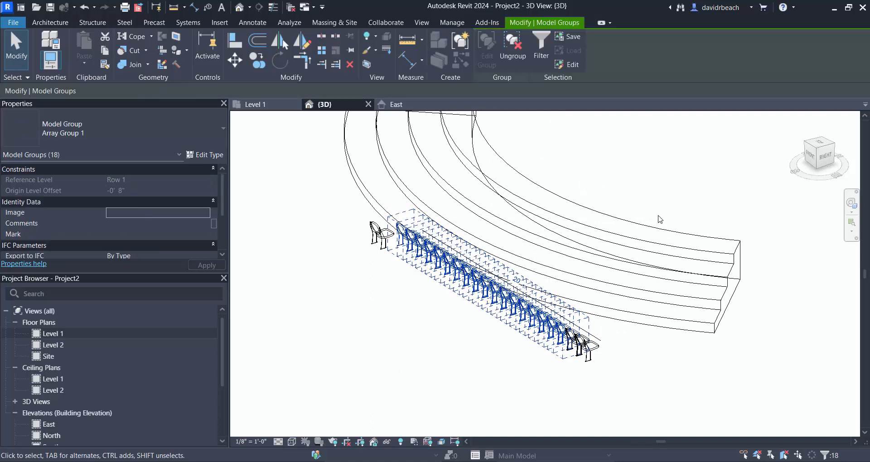
key(Delete)
click(574, 362)
key(Delete)
- Set the 3D view's visual style to Shaded and view the rake from its other side
shift+middle_drag(515, 330, 684, 330)
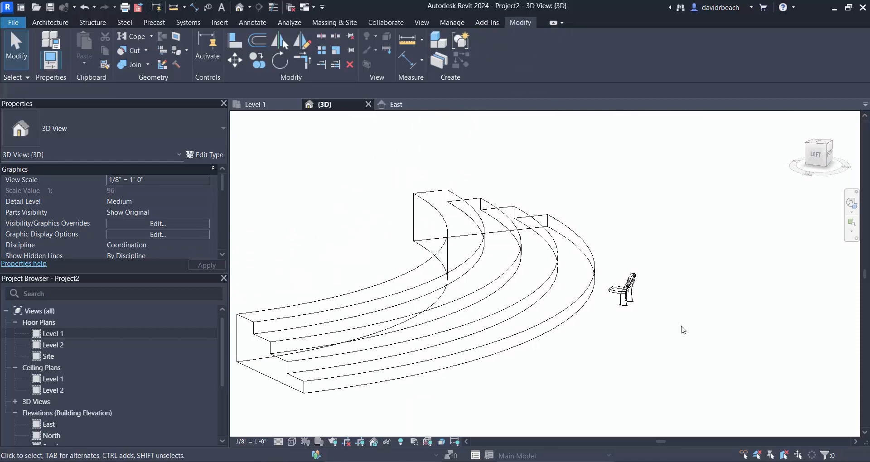
click(292, 442)
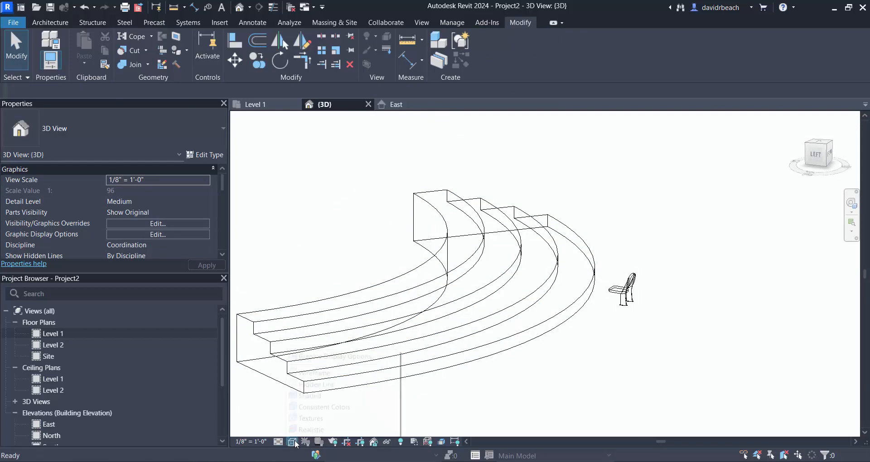
click(315, 396)
mouse_move(536, 295)
shift+middle_down()
mouse_move(495, 309)
mouse_move(487, 245)
shift+middle_up()
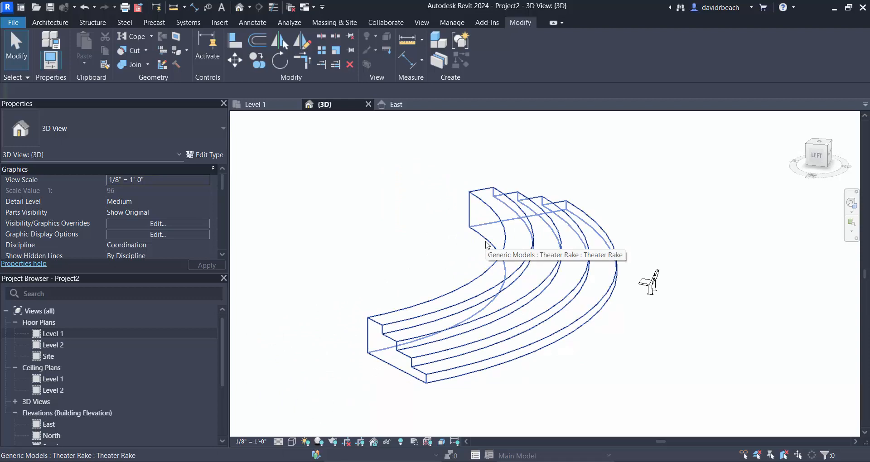
- Edit the theater rake in place and open its sweep's path sketch in the Level 1 floor plan
click(471, 287)
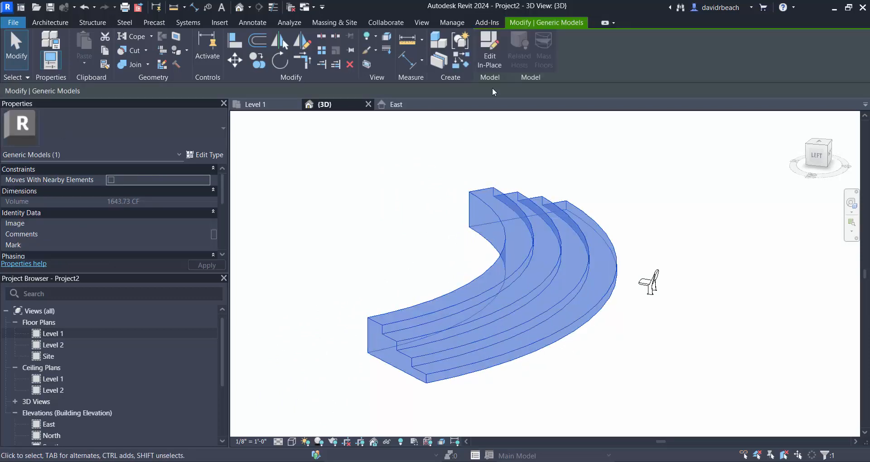
click(491, 53)
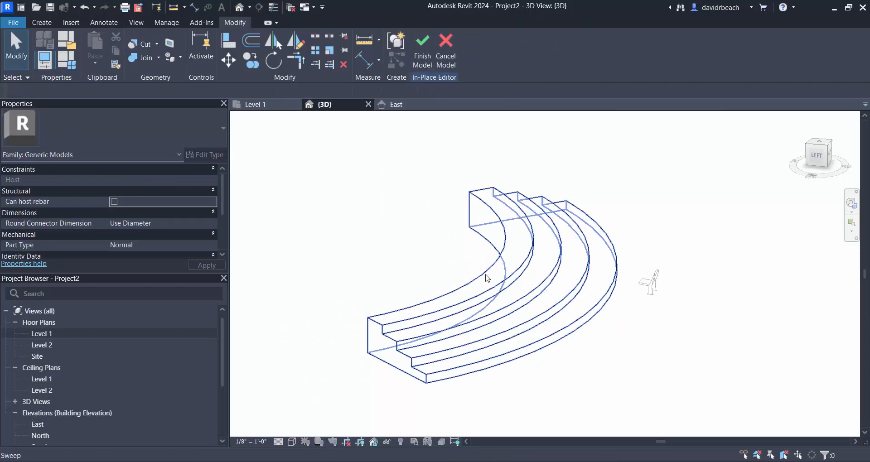
click(487, 277)
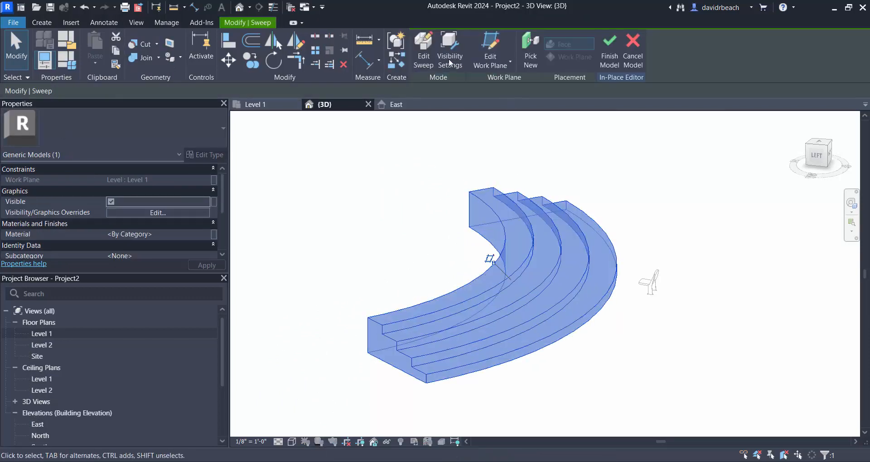
click(426, 53)
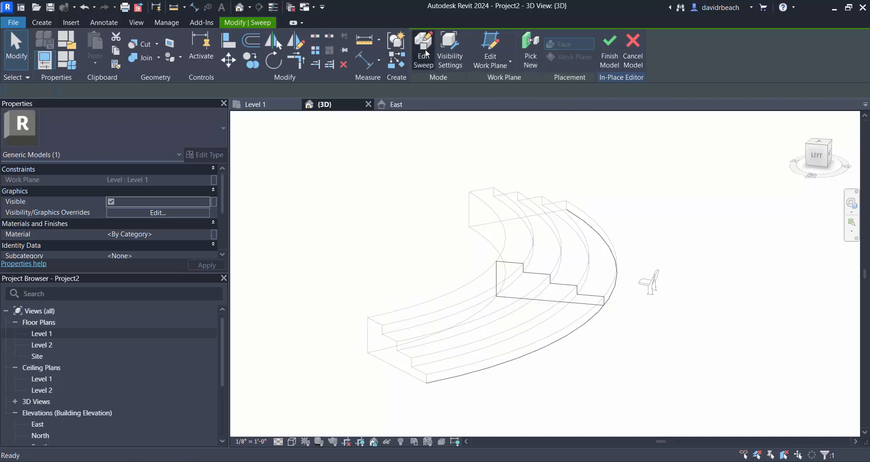
click(591, 325)
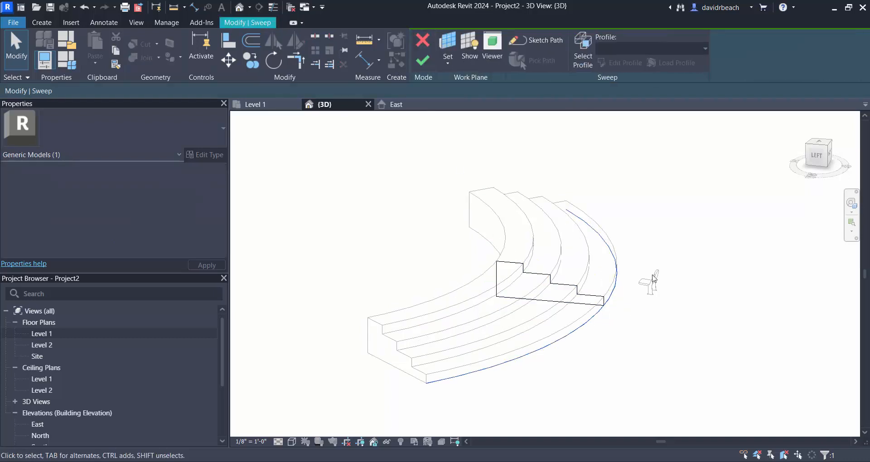
click(537, 40)
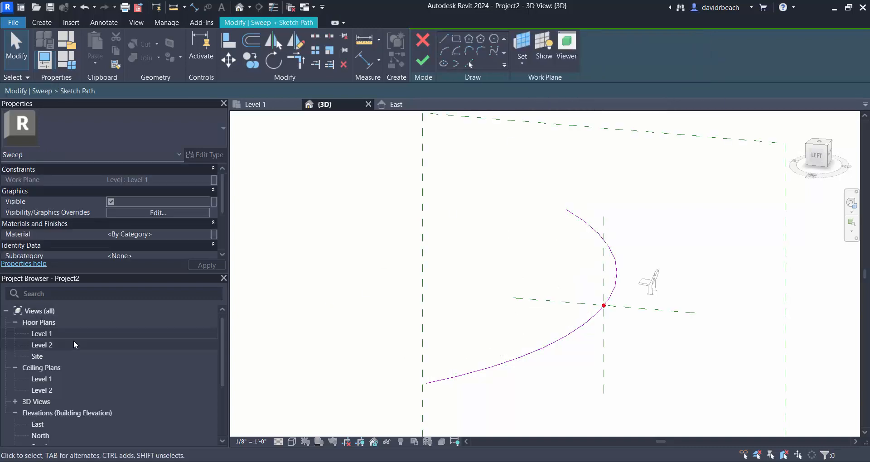
double_click(42, 333)
scroll(444, 271, down, 1)
middle_drag(444, 270, 426, 280)
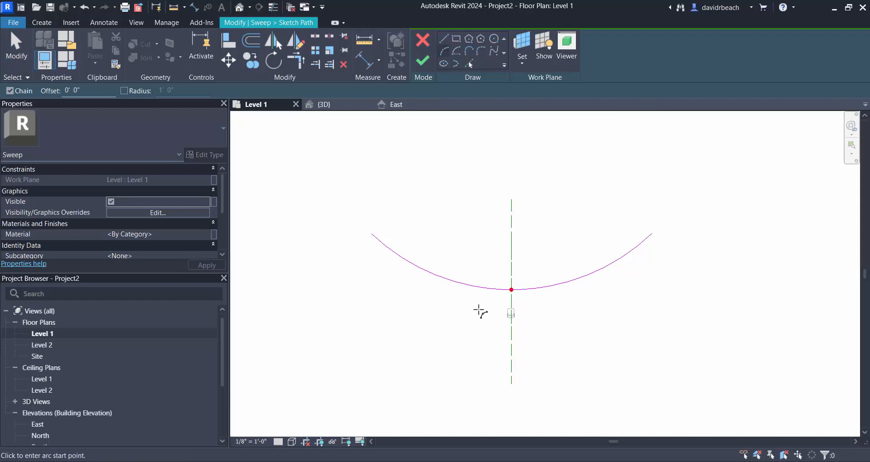
- Draw a horizontal guide line from the path arc's midpoint to just past the arc's left end
click(446, 40)
click(512, 289)
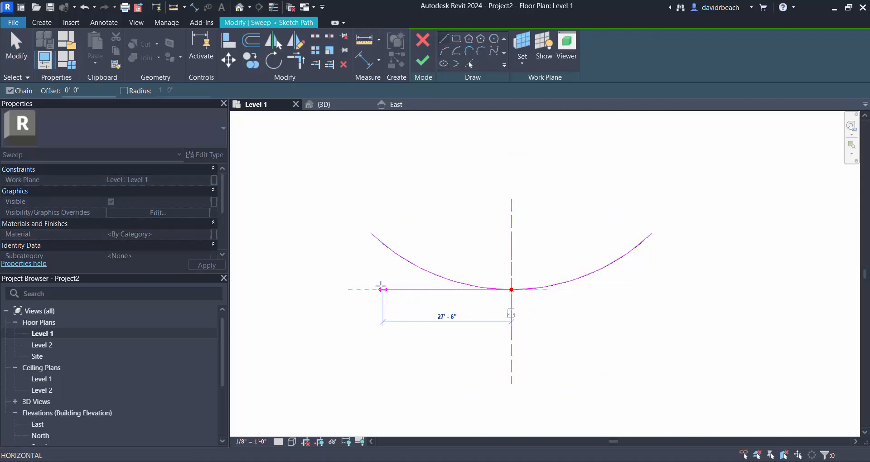
click(356, 290)
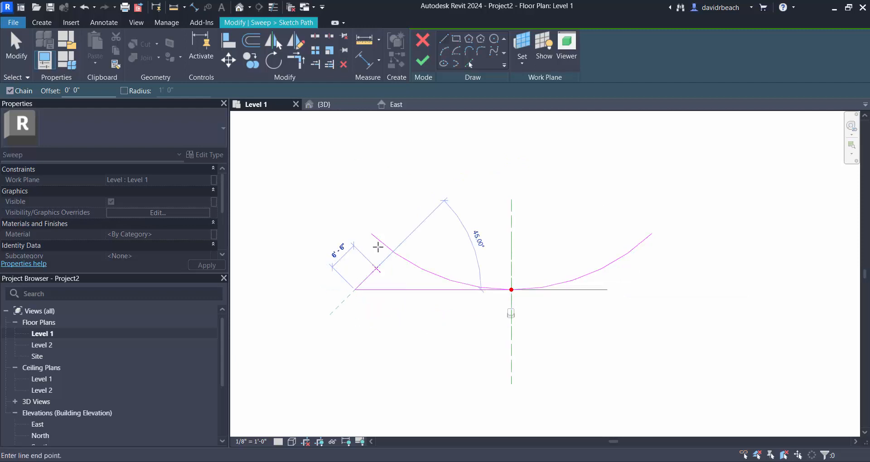
key(Escape)
- Draw vertical 24'-0" guide lines down from both arc ends, joined at their lower ends by a horizontal line extending past the right one
click(372, 233)
click(373, 289)
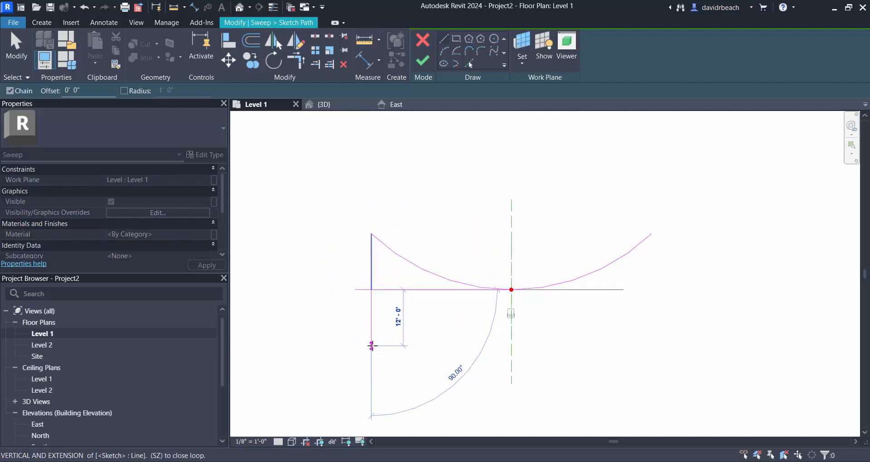
click(372, 346)
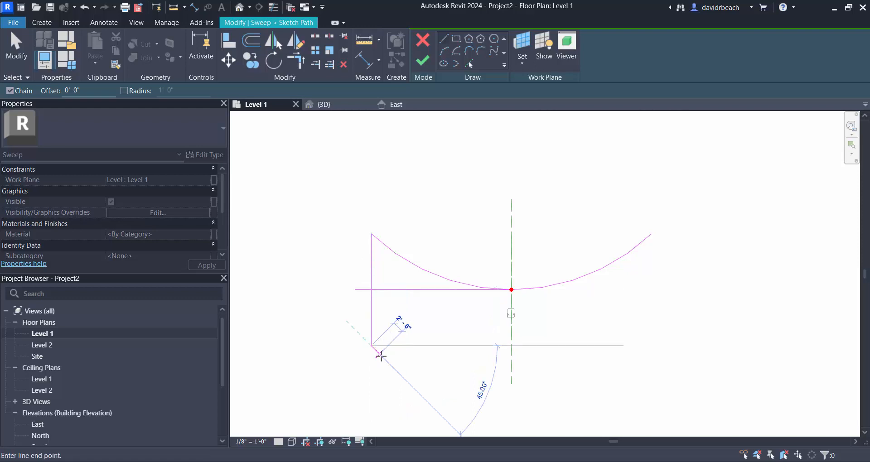
click(724, 346)
key(Escape)
click(652, 234)
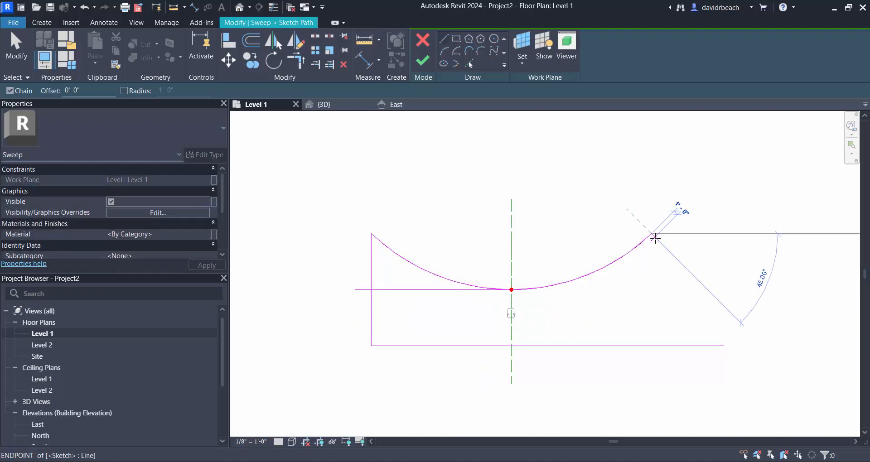
click(651, 346)
key(Escape)
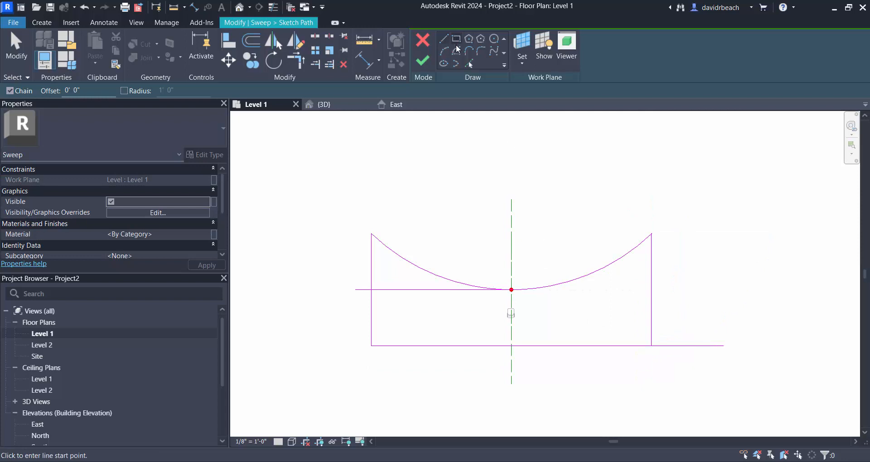
- Draw an arc between the lower ends of the two vertical guides, curving through the existing arc's midpoint
click(456, 50)
click(371, 346)
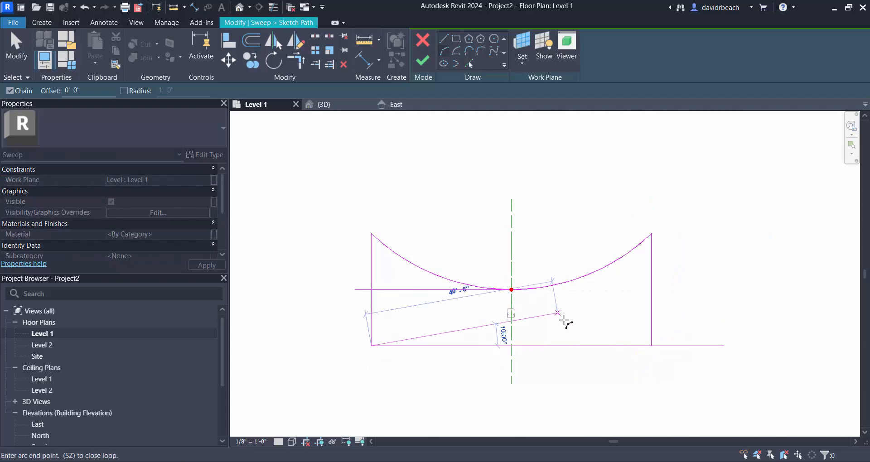
click(652, 345)
click(512, 290)
key(Escape)
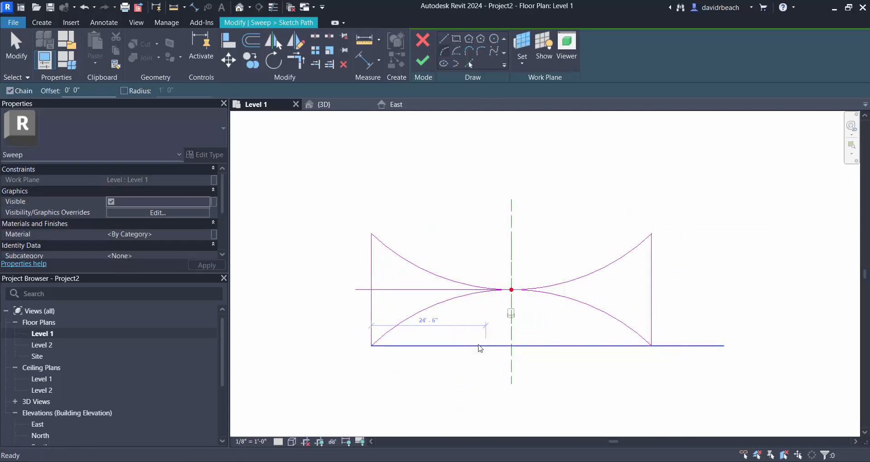
- Delete the original arc and all guide lines, leaving only the new reversed arc as the sweep path
mouse_move(434, 215)
mouse_down()
mouse_move(351, 272)
mouse_move(356, 298)
mouse_up()
key(Delete)
key(Delete)
drag(686, 277, 639, 308)
key(Delete)
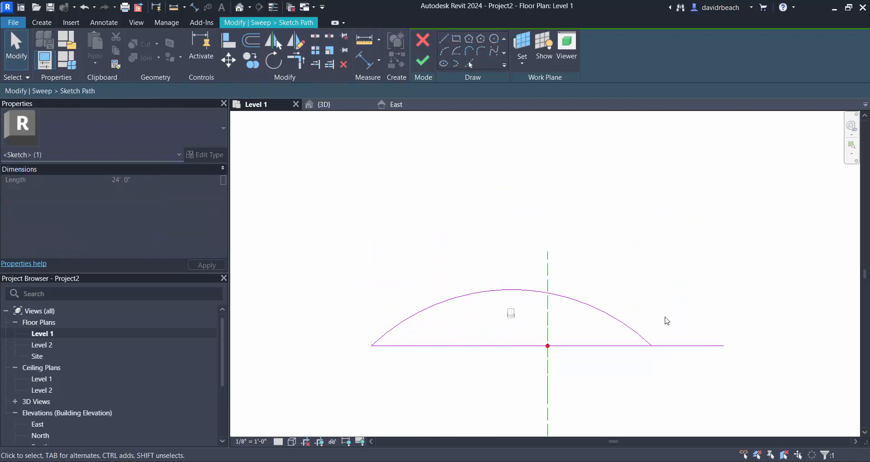
drag(722, 371, 699, 320)
key(Delete)
- Finish the path sketch, the sweep and the in-place theater rake model
scroll(635, 309, down, 1)
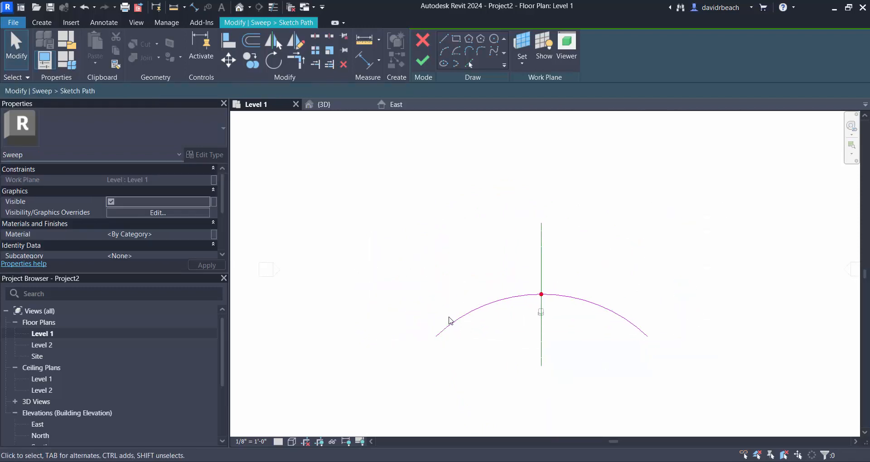
click(417, 62)
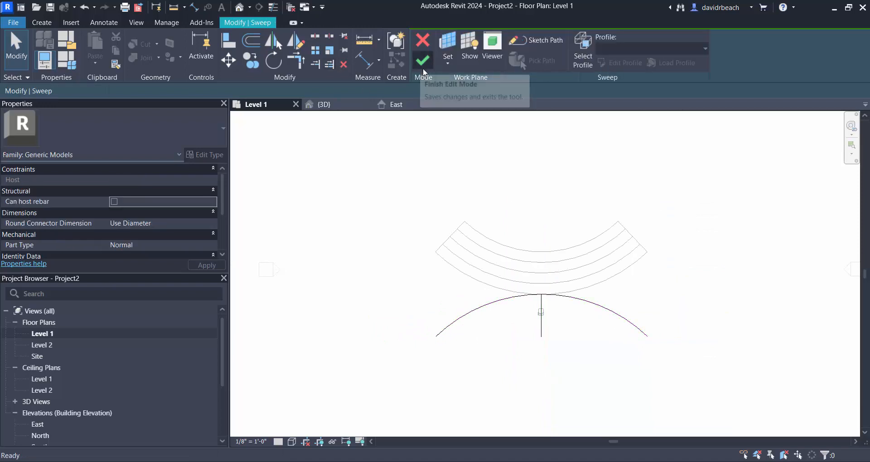
click(417, 62)
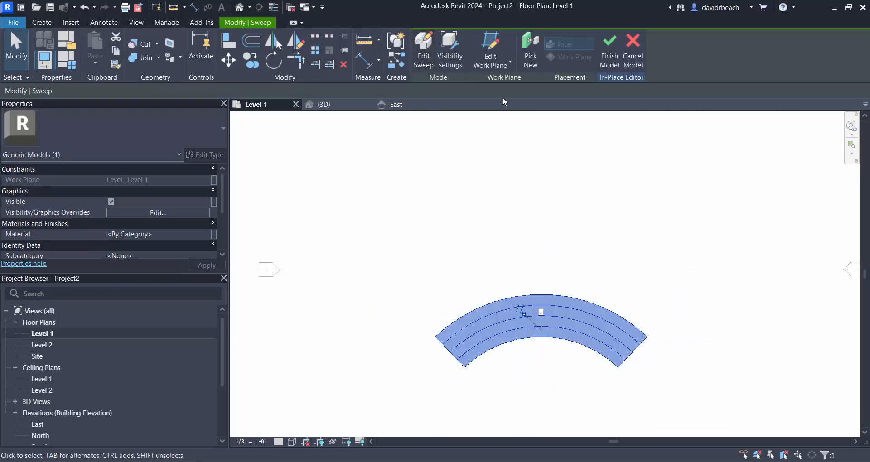
click(610, 50)
scroll(623, 326, up, 3)
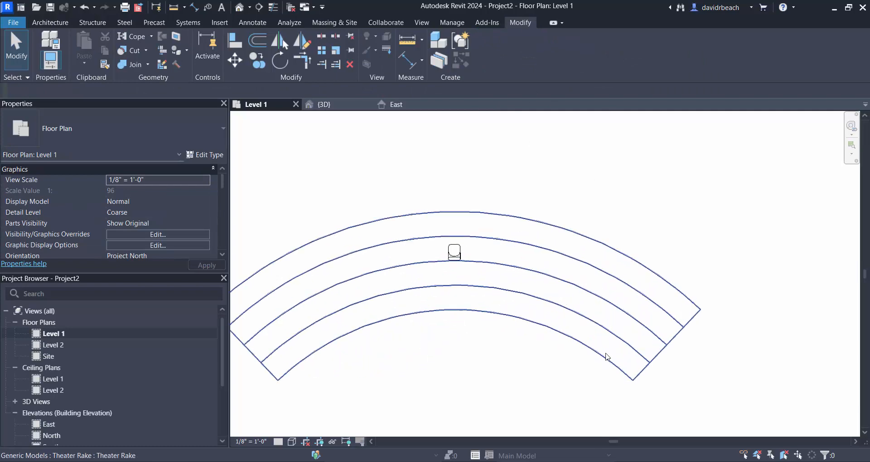
- Inspect the reversed curved rake in the 3D view from several angles, including its stepped side
click(240, 10)
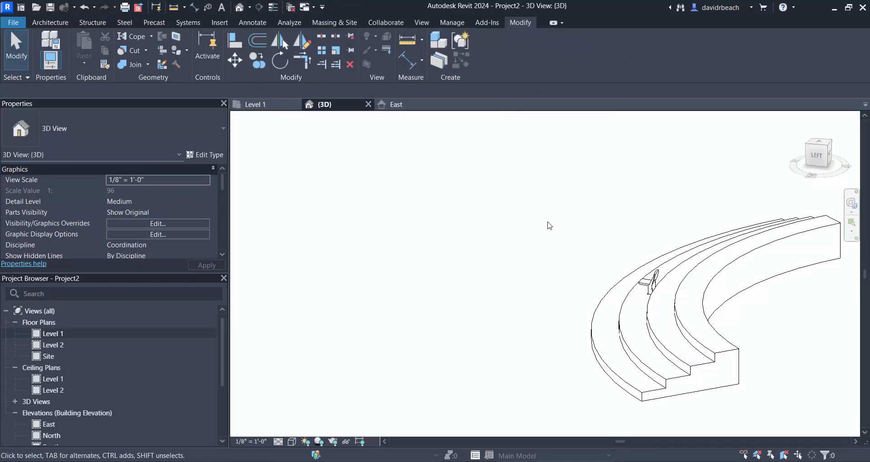
middle_drag(579, 240, 572, 263)
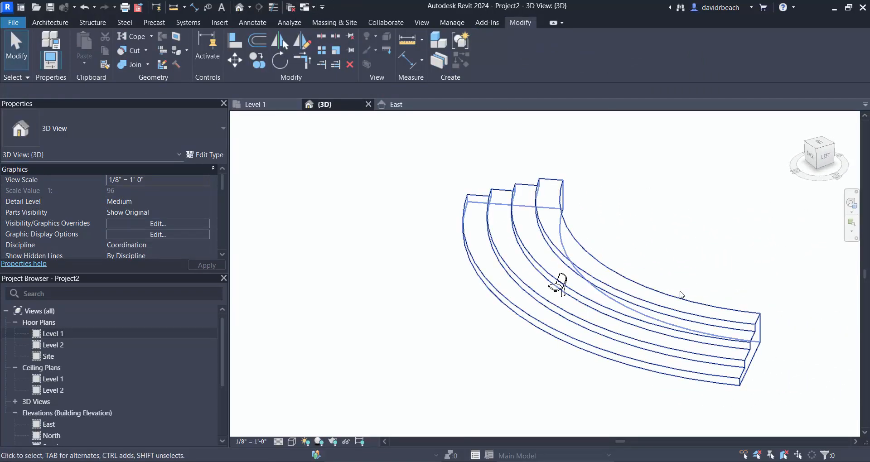
click(669, 293)
shift+middle_drag(662, 292, 641, 320)
click(541, 190)
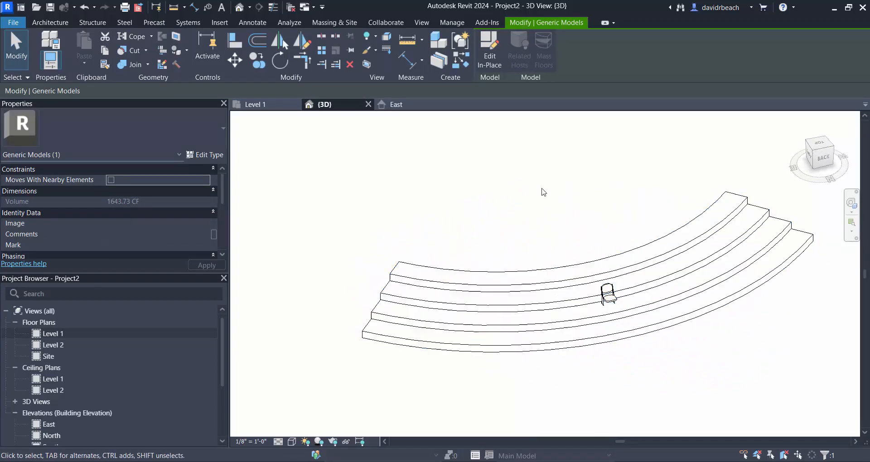
scroll(543, 191, up, 2)
middle_drag(546, 194, 499, 165)
scroll(499, 165, down, 1)
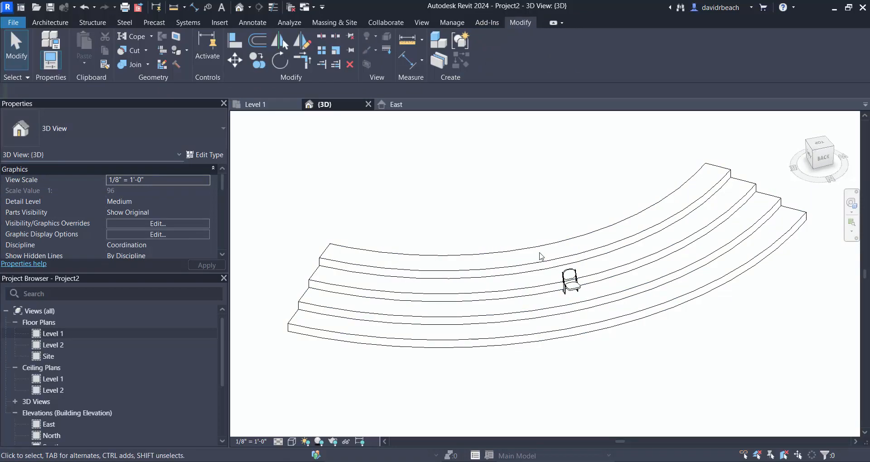
- Delete the theater rake from the model and open the Level 1 floor plan
click(540, 246)
key(Delete)
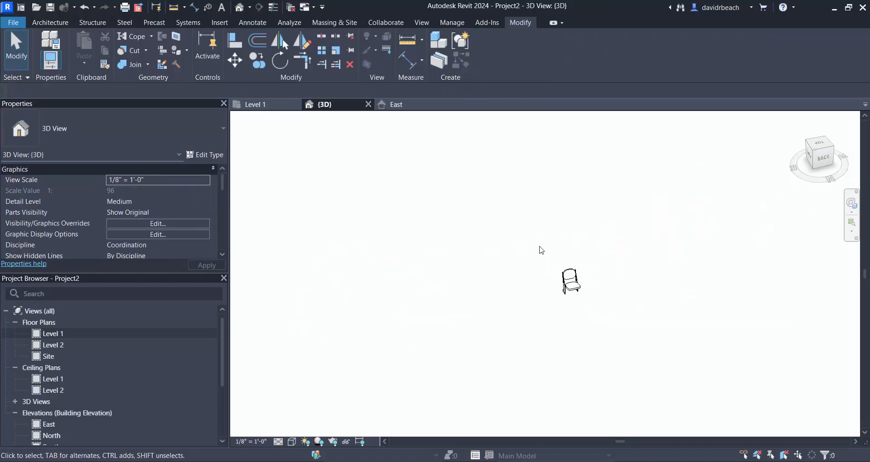
double_click(51, 334)
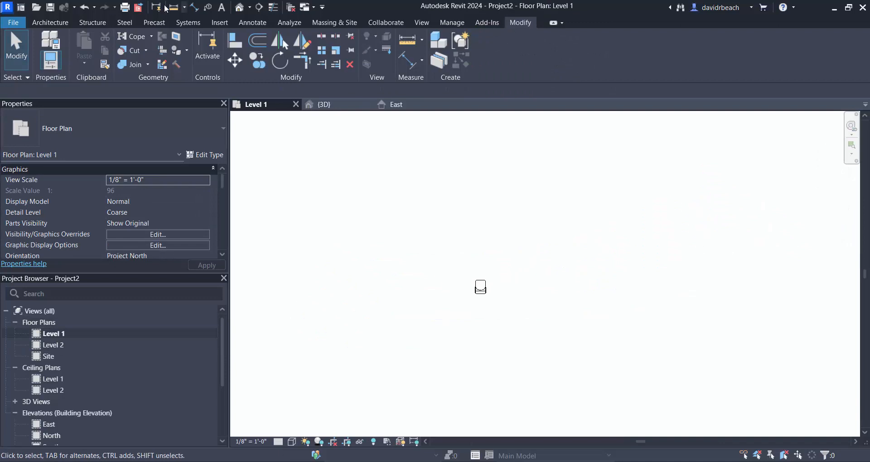
- Start a new in-place model in the Generic Models category, accepting the suggested name
click(51, 23)
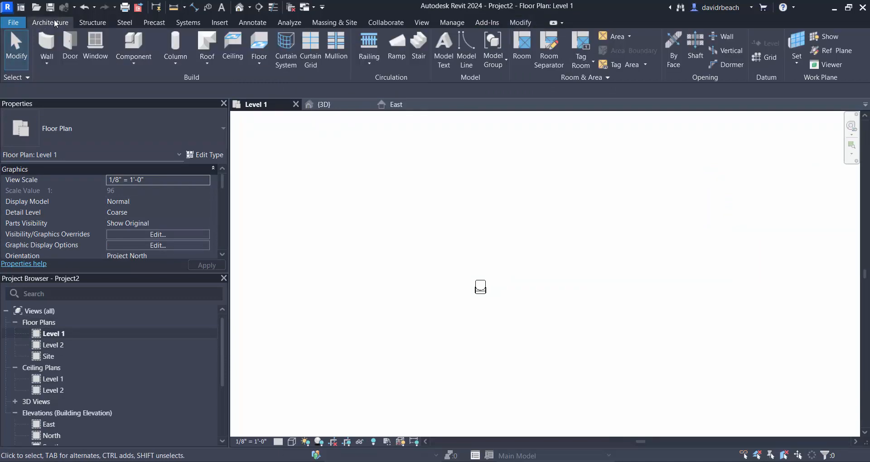
click(133, 43)
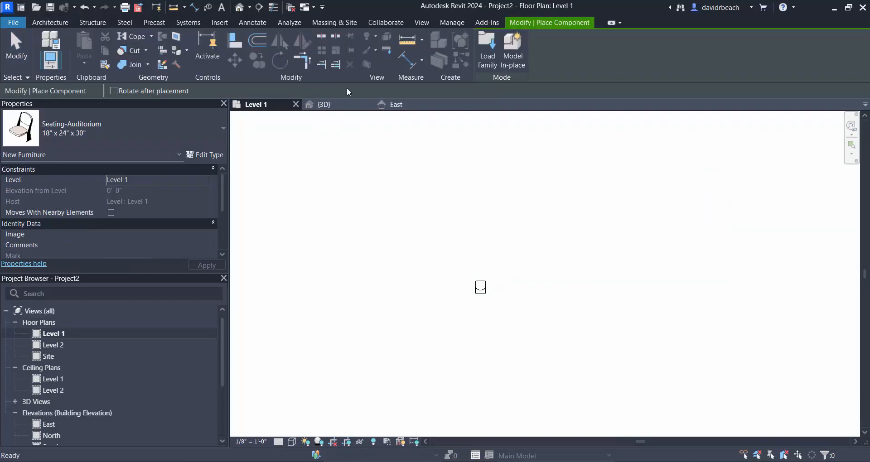
click(510, 57)
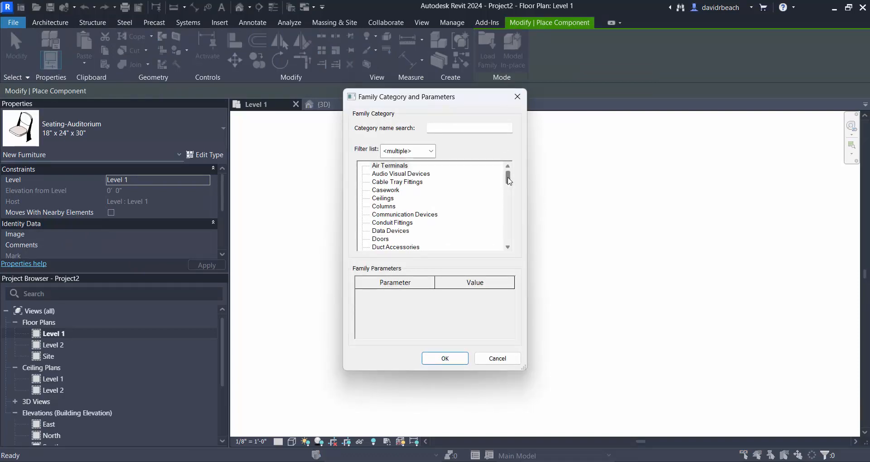
drag(509, 180, 509, 196)
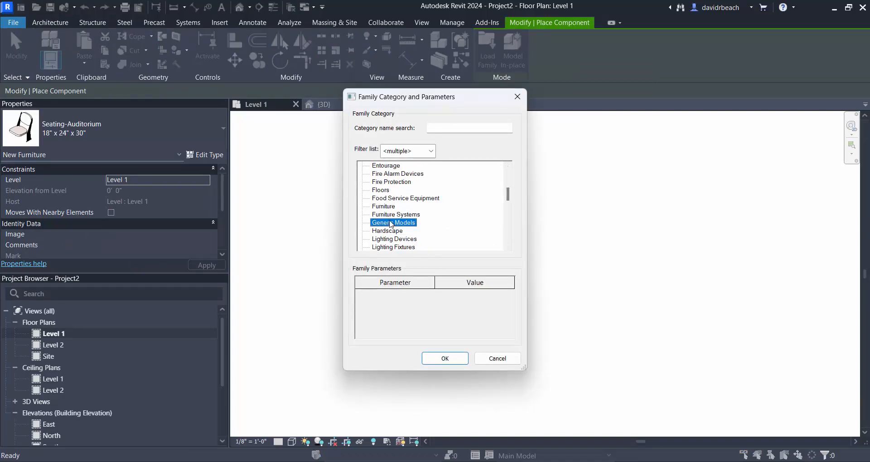
click(458, 357)
click(435, 256)
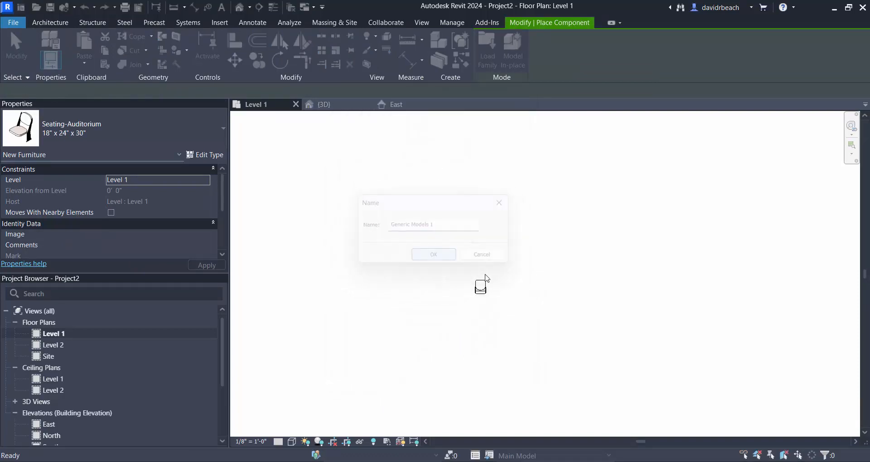
- Start a sweep and sketch a horizontal 60' path line on Level 1, passing above the chair
click(42, 22)
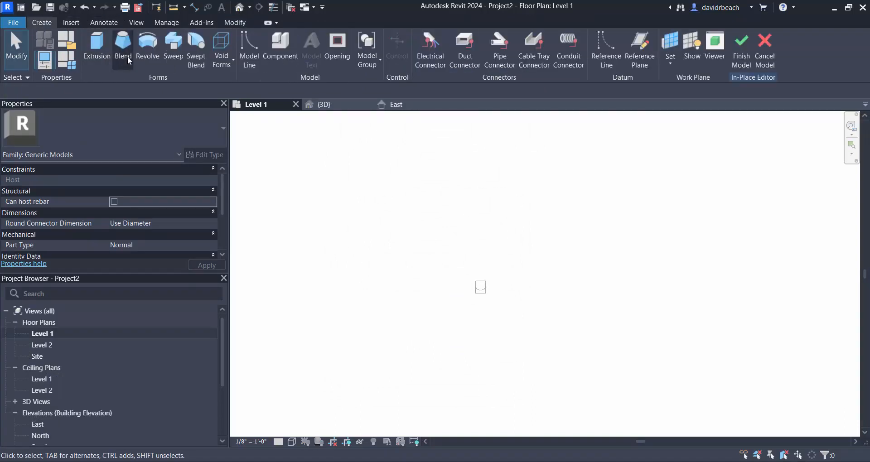
click(183, 41)
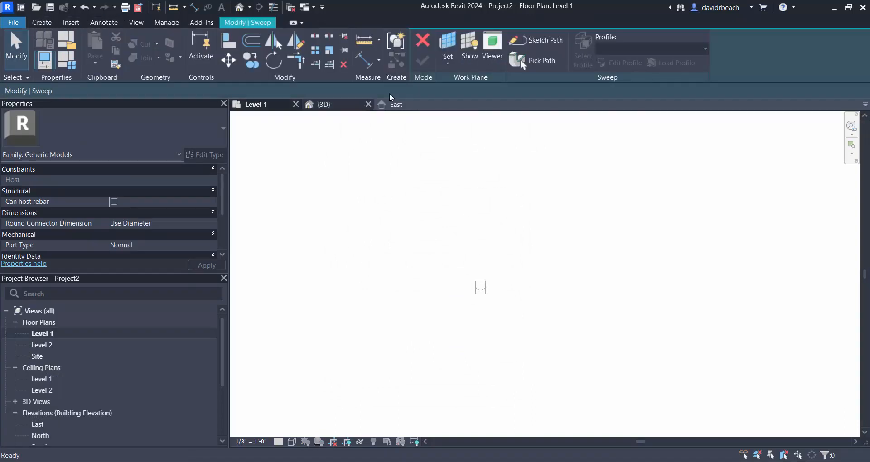
click(537, 39)
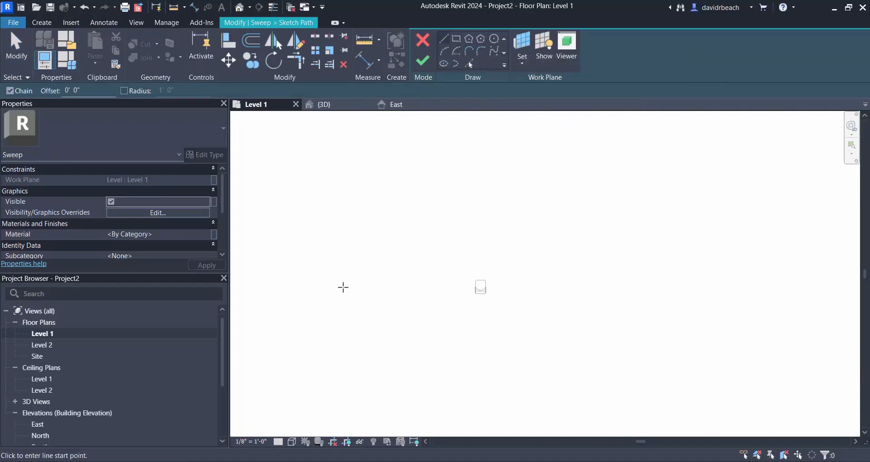
click(342, 266)
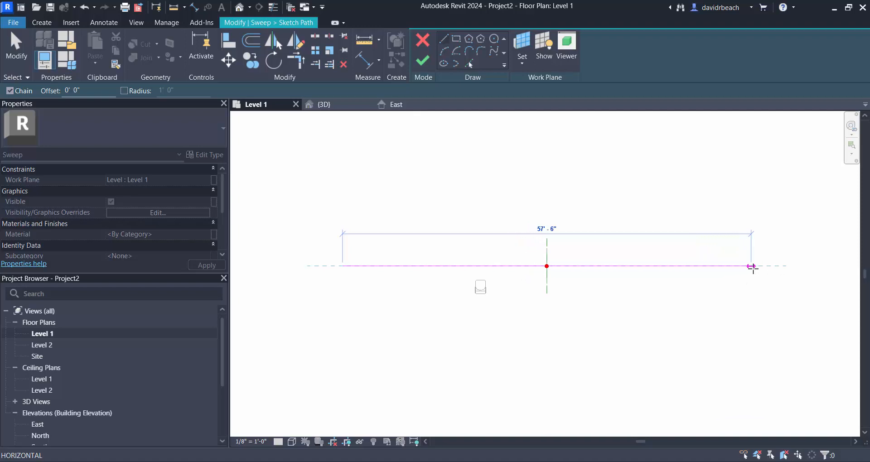
click(768, 268)
key(Escape)
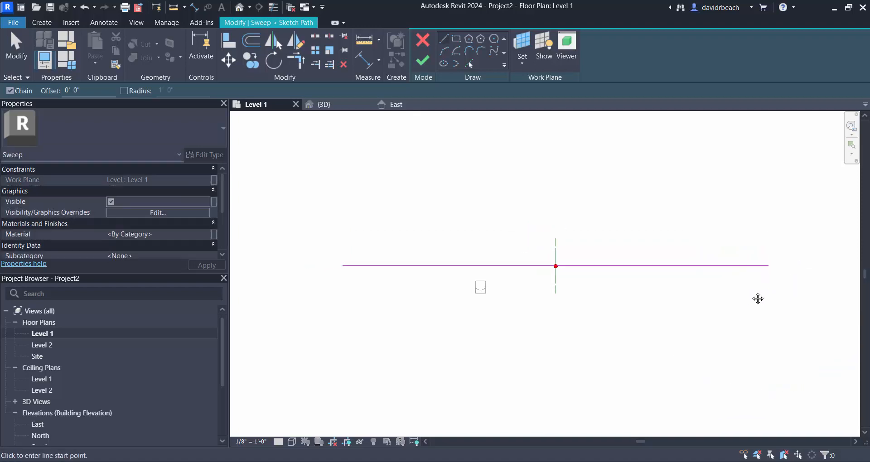
- Add guide lines 12' down from the path line's ends and join them with a 60' line, completing a rectangle
middle_drag(758, 299, 658, 300)
scroll(535, 273, down, 1)
middle_drag(534, 272, 573, 258)
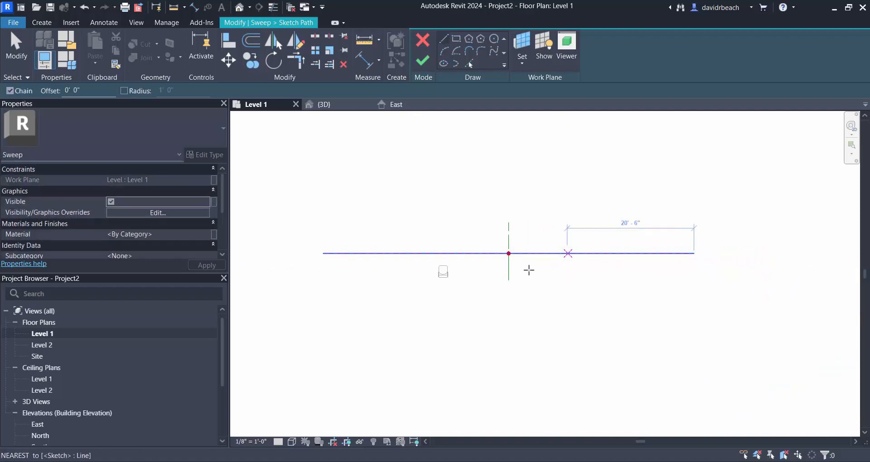
click(445, 52)
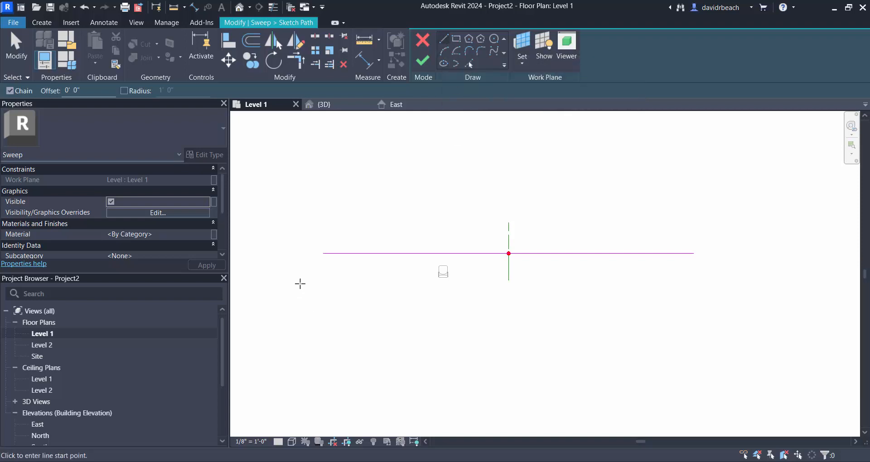
click(323, 253)
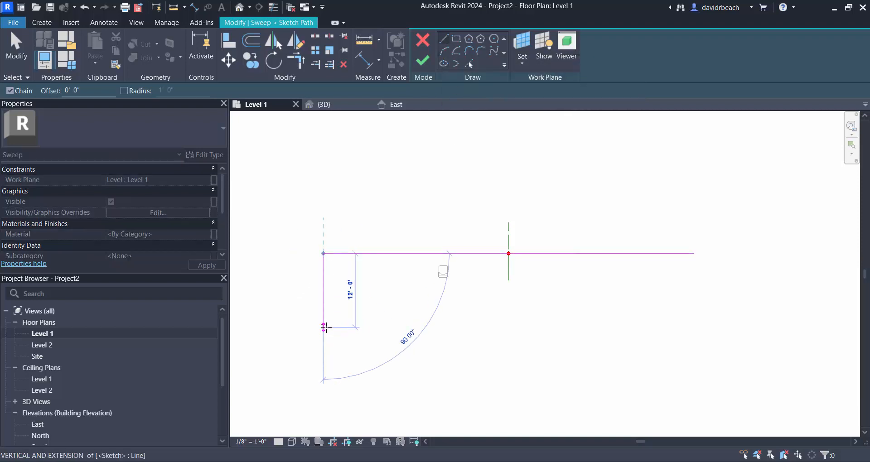
click(324, 327)
click(693, 327)
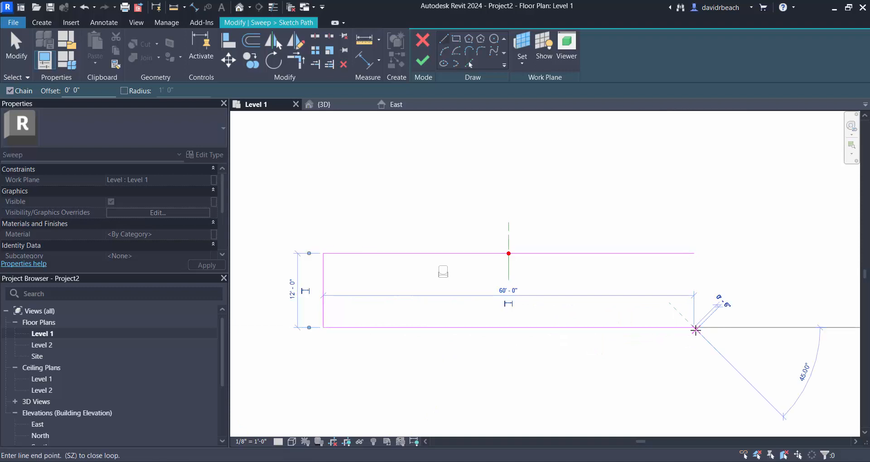
click(693, 253)
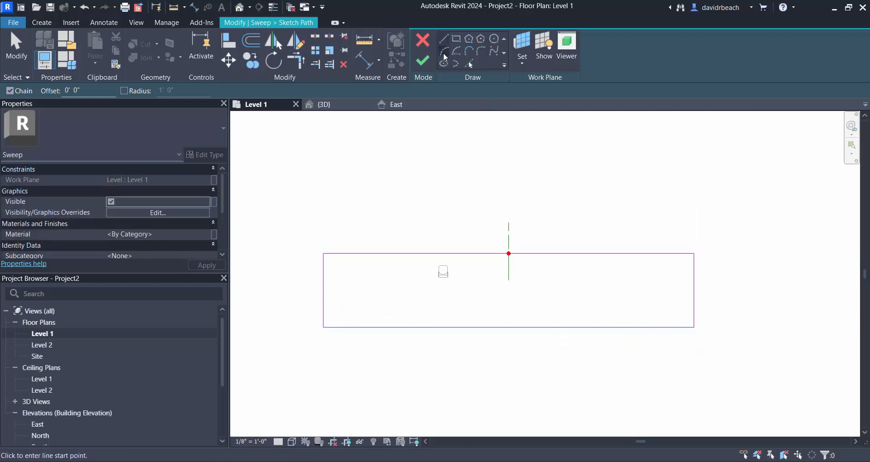
- Draw an arc between the rectangle's two lower corners, passing through the midpoint of its upper line
click(444, 55)
click(323, 327)
click(694, 327)
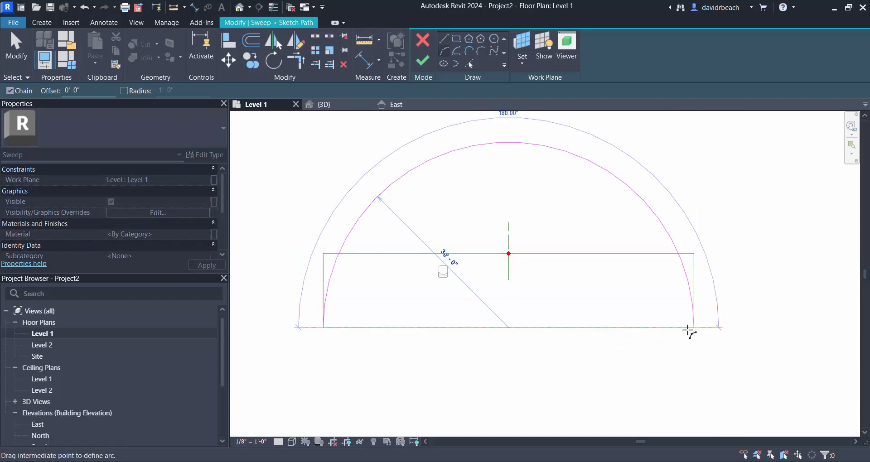
click(509, 253)
key(Escape)
key(Escape)
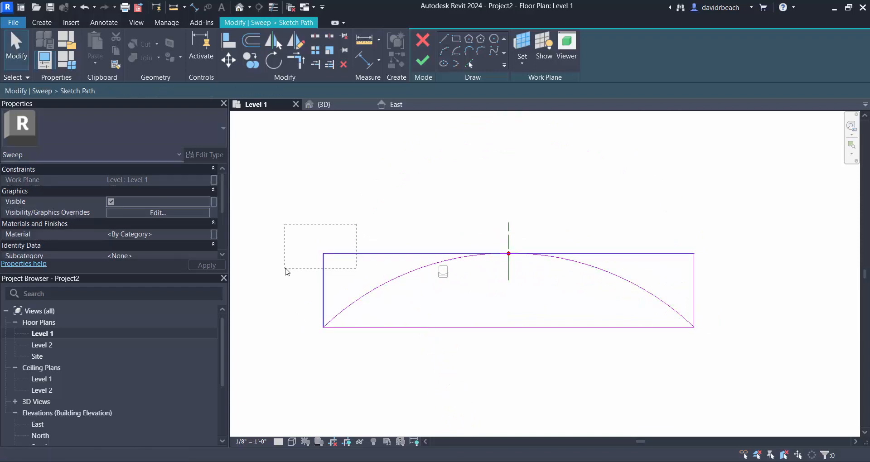
- Delete all four straight guide lines, leaving only the arc as the sweep path
drag(285, 272, 286, 271)
key(Delete)
click(694, 259)
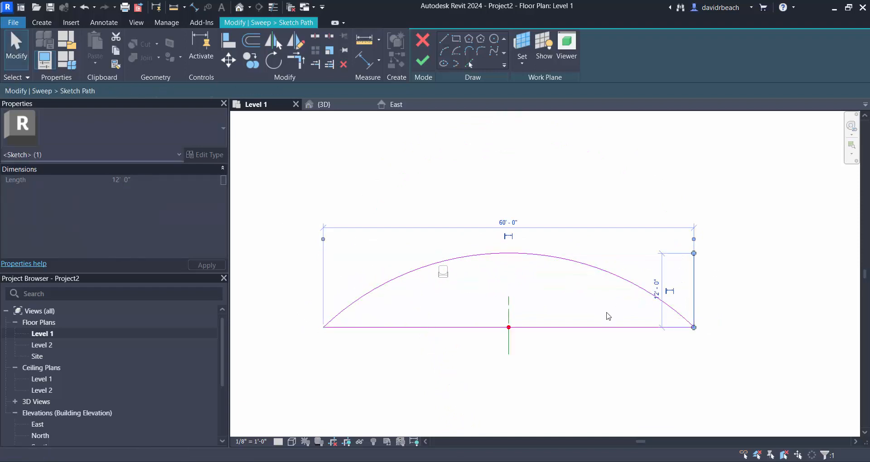
key(Delete)
click(600, 327)
key(Delete)
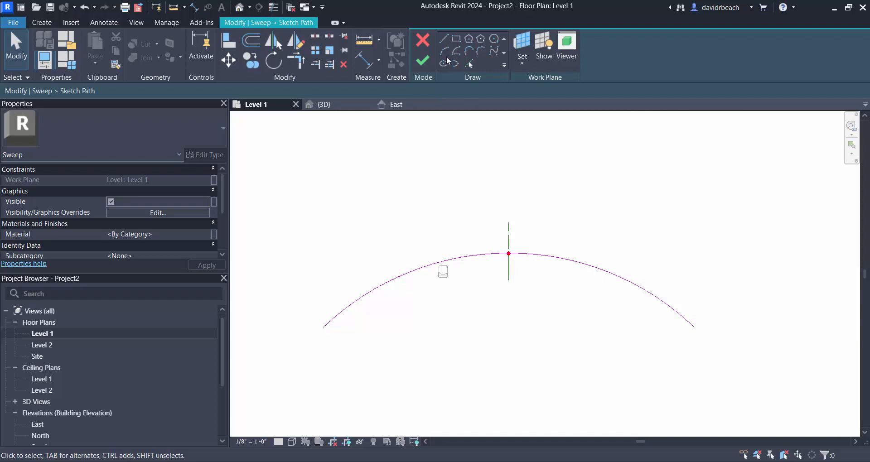
- Show the path and its profile plane in the 3D view from the side, and finish the path sketch
click(239, 8)
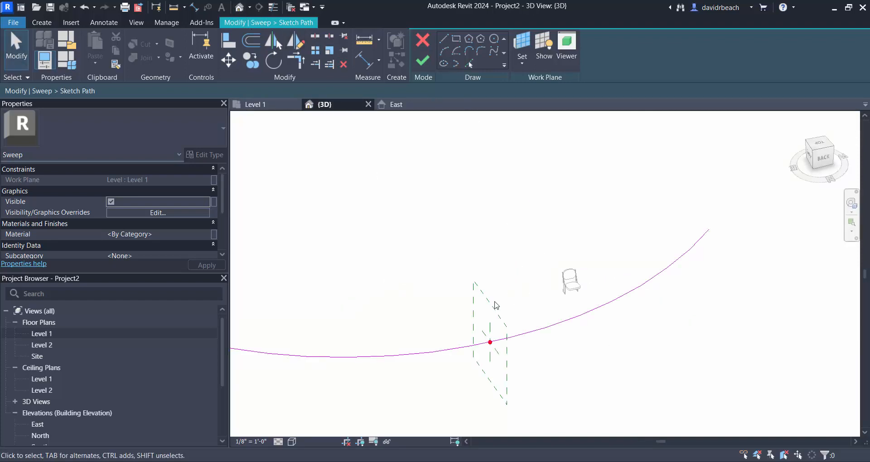
mouse_move(485, 291)
shift+middle_down()
mouse_move(535, 294)
mouse_move(625, 251)
mouse_move(654, 266)
mouse_move(597, 369)
shift+middle_up()
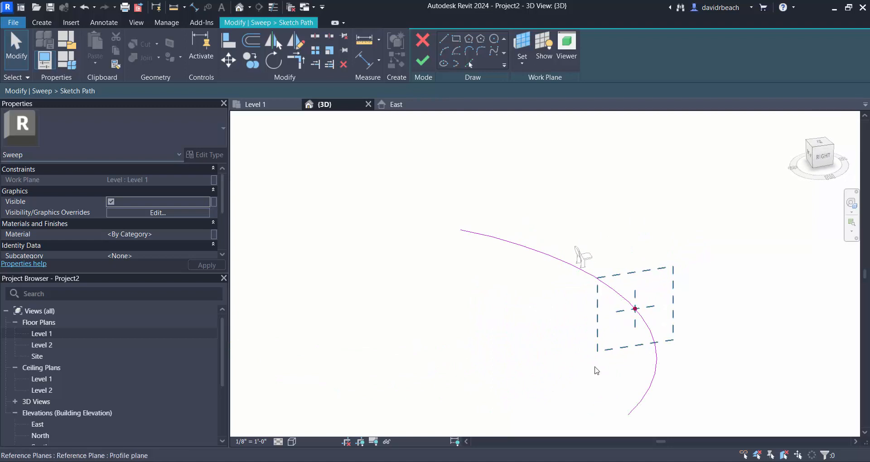
scroll(603, 351, up, 2)
mouse_move(610, 332)
middle_down()
mouse_move(601, 314)
mouse_move(569, 321)
middle_up()
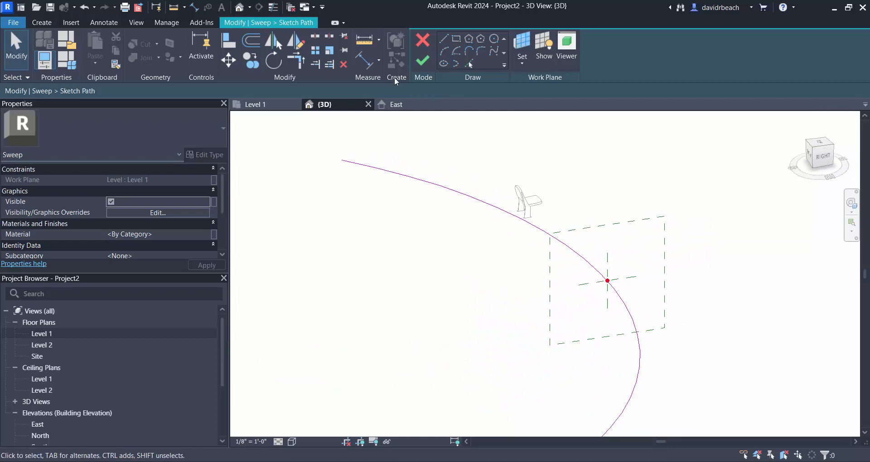
click(446, 40)
middle_drag(608, 282, 529, 289)
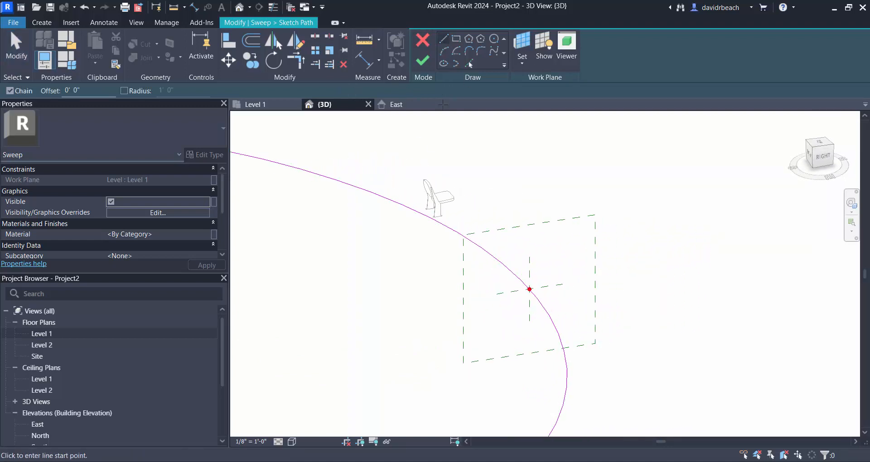
click(424, 58)
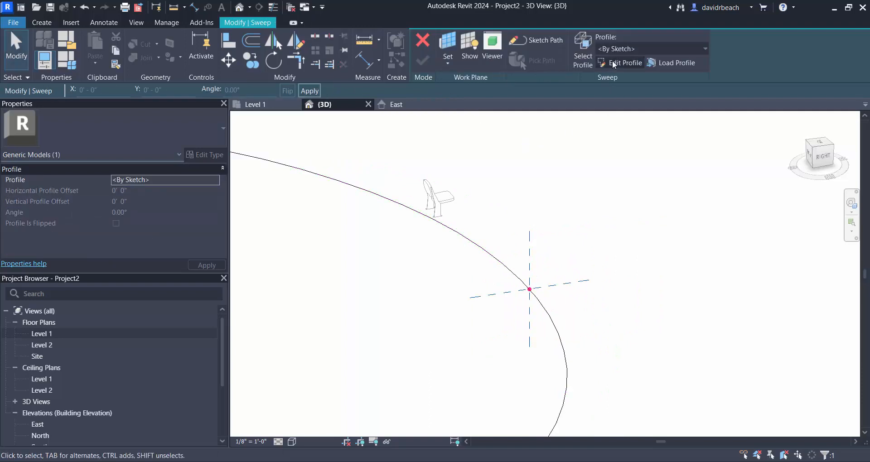
- Edit the sweep profile and draw a 3'-0" tread outward from the path point, ending in a 1'-0" riser
click(616, 63)
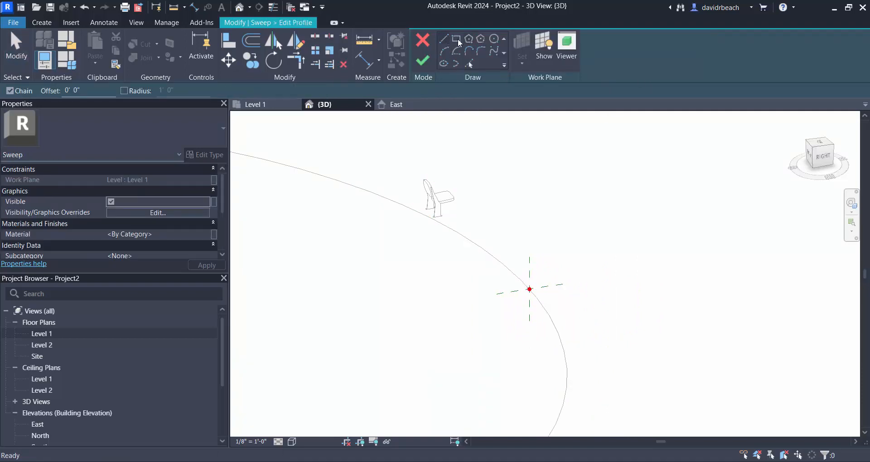
click(529, 290)
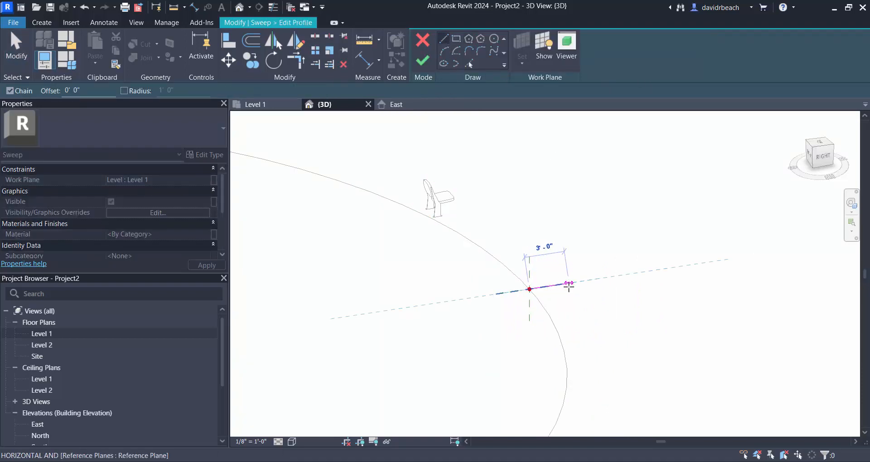
click(572, 284)
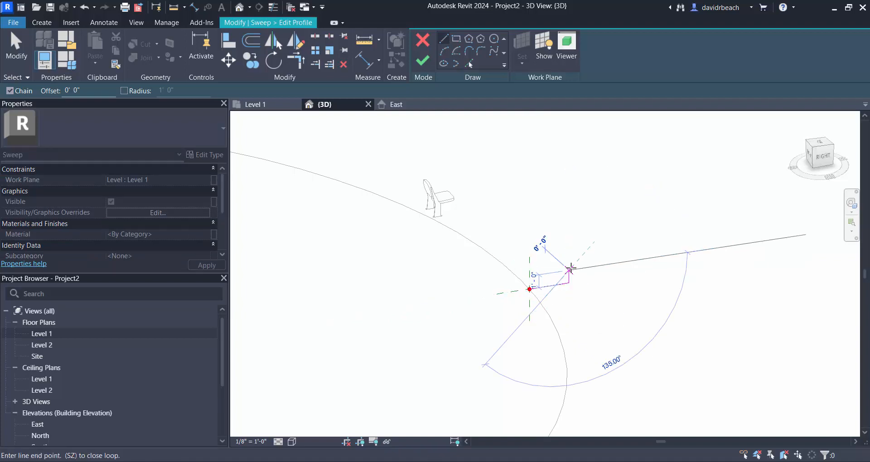
click(570, 270)
key(Escape)
key(Escape)
- Copy the tread and riser end to end three times with multiple copies, forming a four-step stair profile
middle_drag(567, 273, 519, 273)
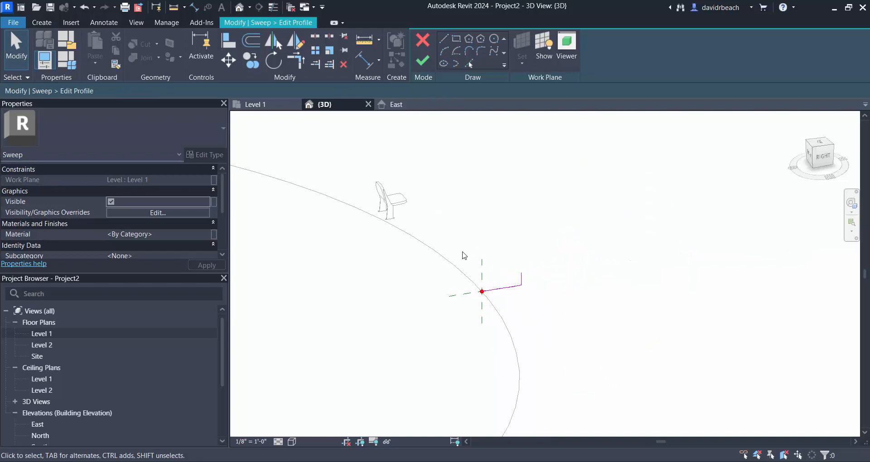
drag(462, 251, 550, 318)
scroll(544, 292, up, 2)
scroll(547, 295, up, 1)
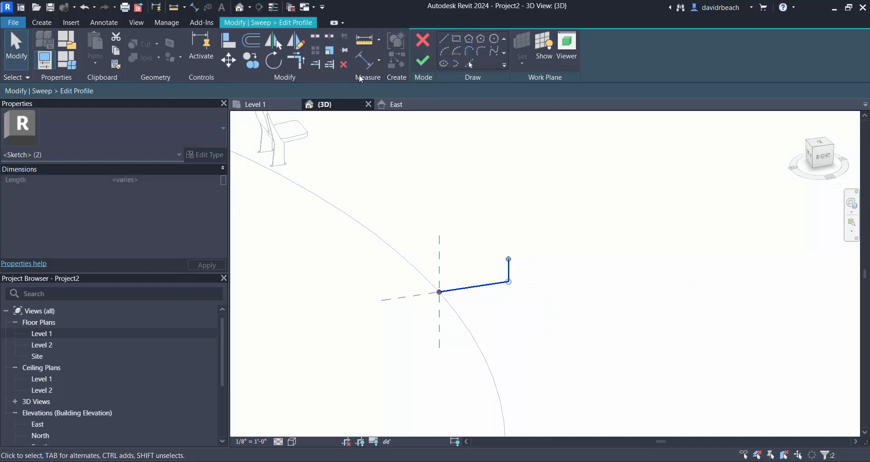
click(259, 66)
click(439, 292)
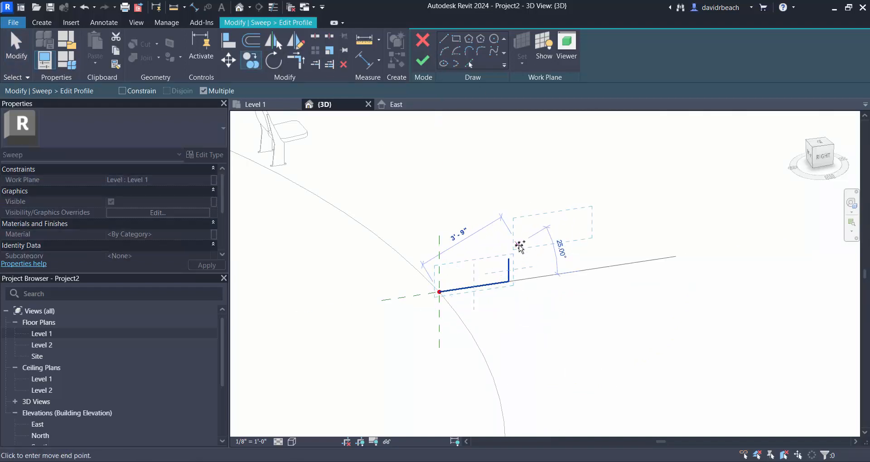
click(509, 259)
click(578, 227)
click(648, 194)
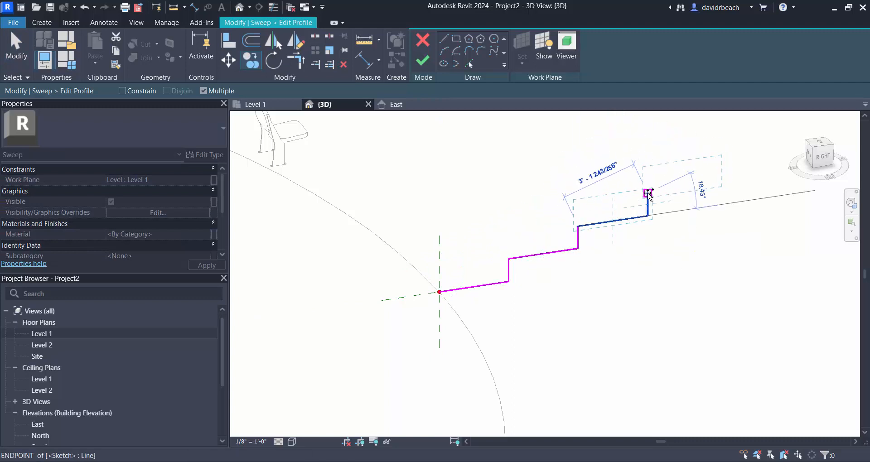
scroll(499, 231, down, 1)
key(Escape)
key(Escape)
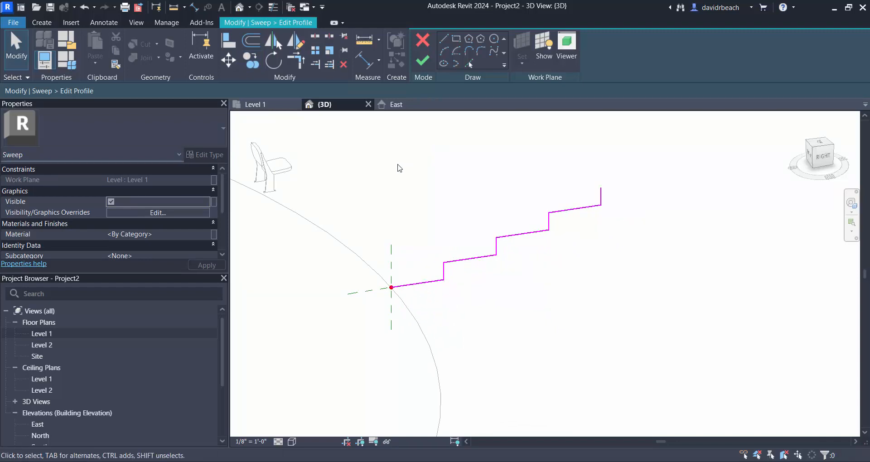
- Select the whole stepped profile and move it straight up by one riser height
drag(347, 150, 651, 340)
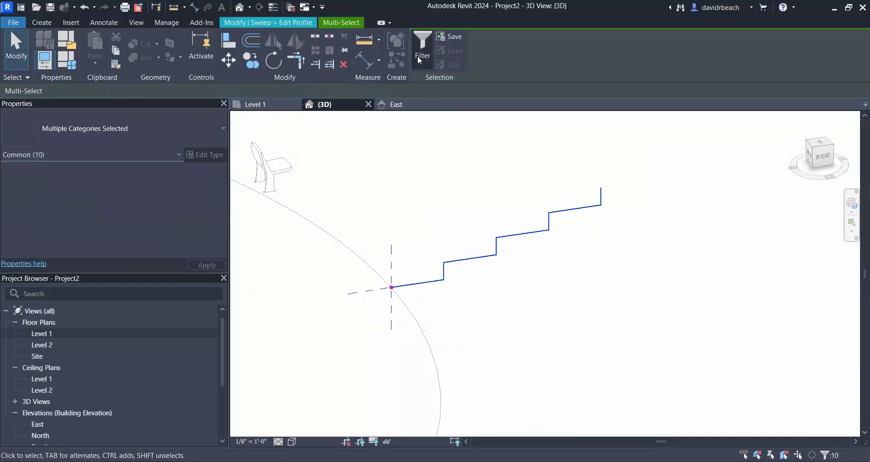
click(235, 61)
scroll(606, 198, up, 2)
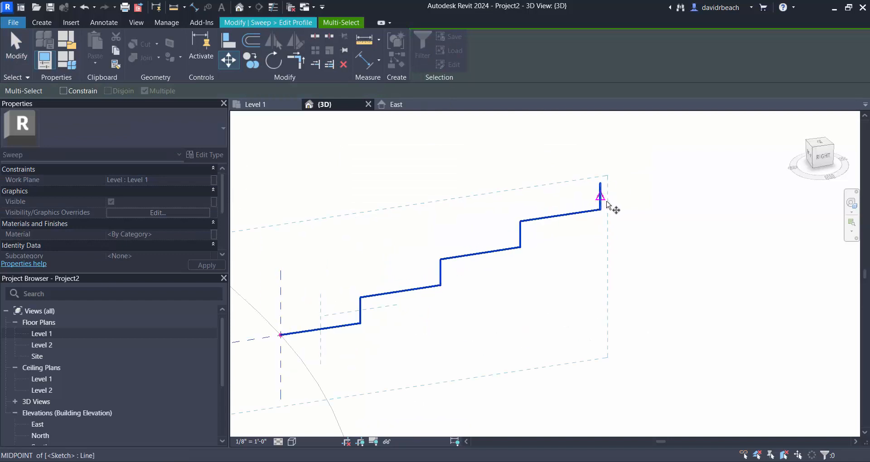
click(602, 184)
click(472, 209)
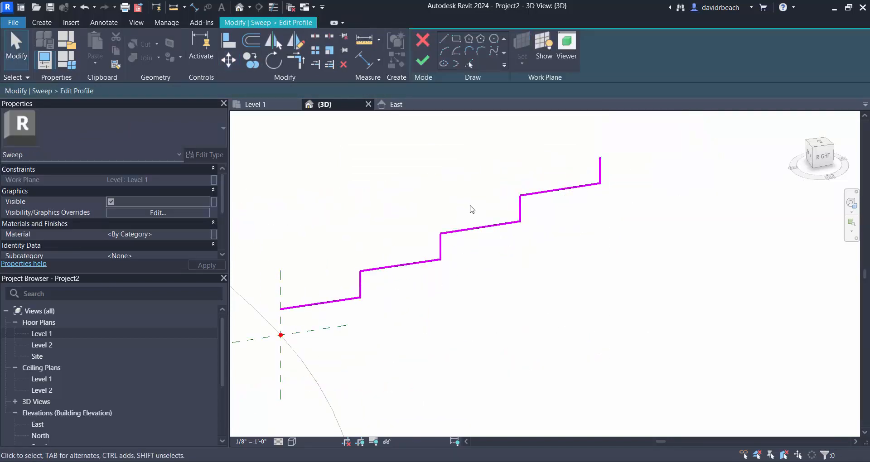
- Draw the front riser down to the path point and a base line beneath the steps, and trim the back corners to close the profile
click(281, 309)
click(280, 335)
click(582, 290)
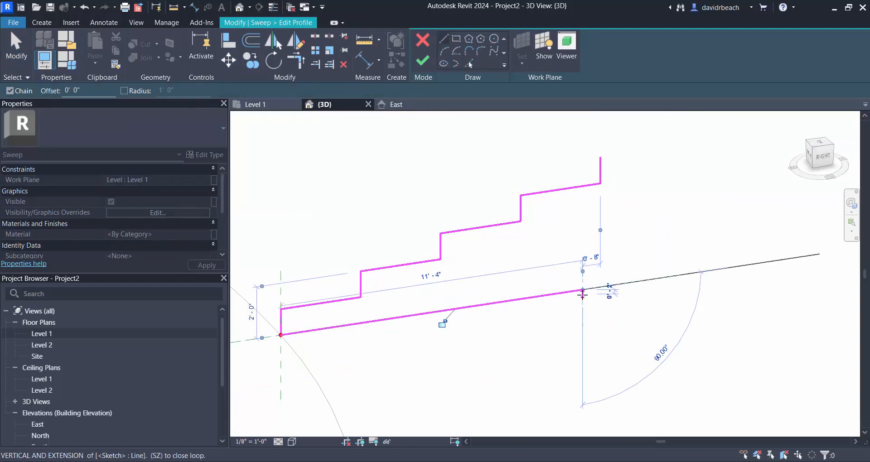
key(t)
key(r)
click(600, 170)
click(571, 292)
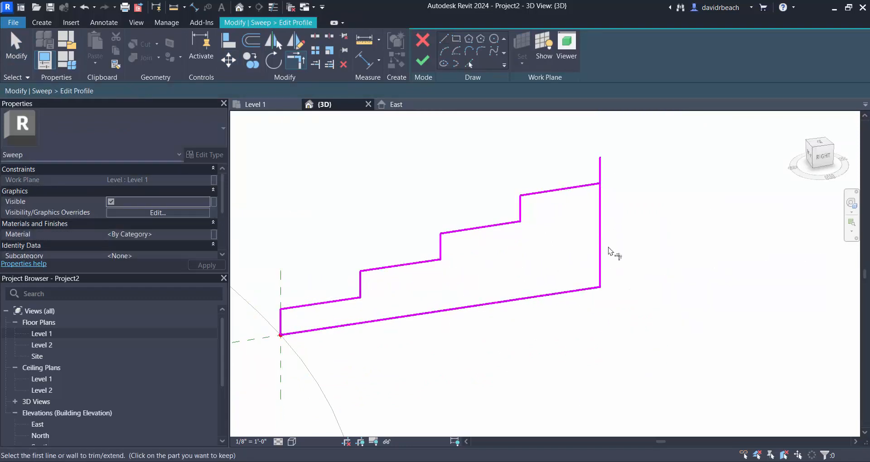
click(600, 223)
click(588, 186)
key(Escape)
- Finish the stepped profile and the sweep, and finish the in-place rake model
scroll(557, 241, down, 2)
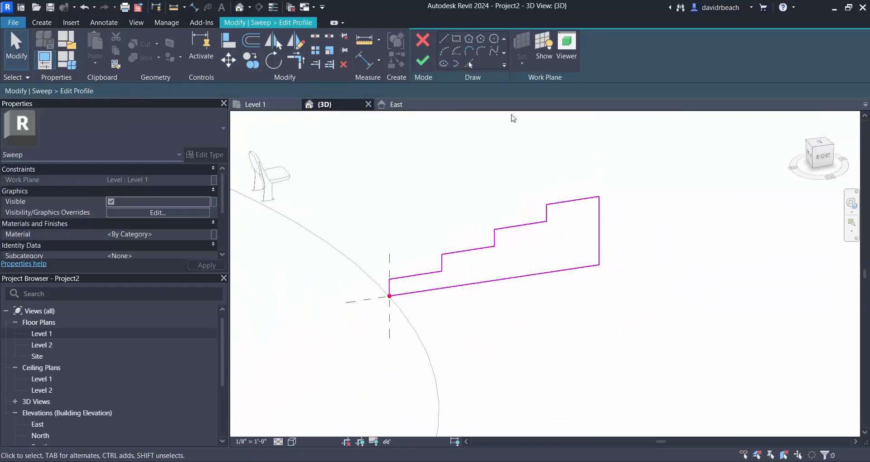
click(426, 63)
click(425, 63)
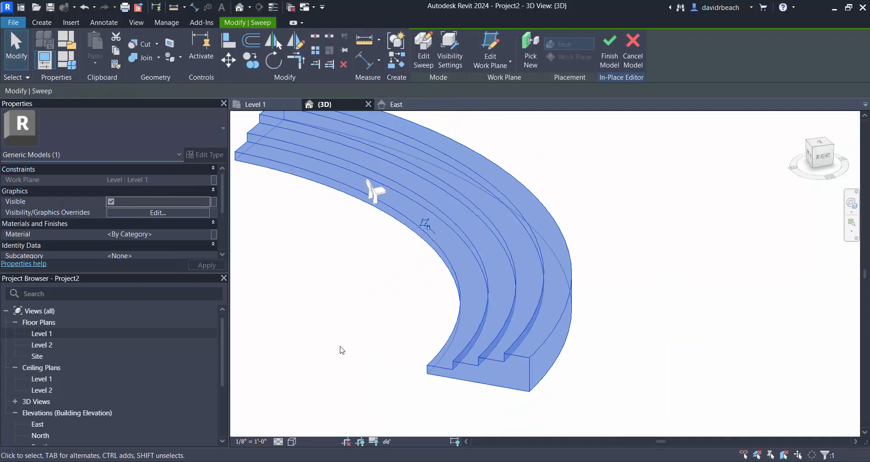
click(354, 340)
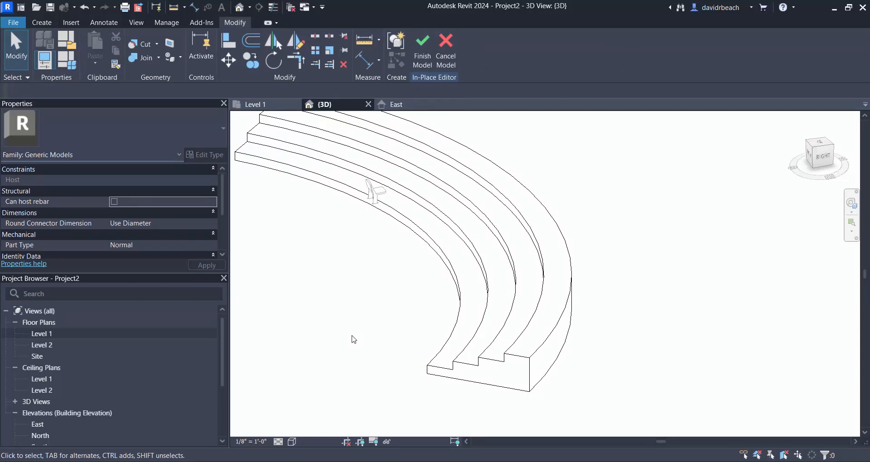
shift+middle_drag(341, 362, 402, 243)
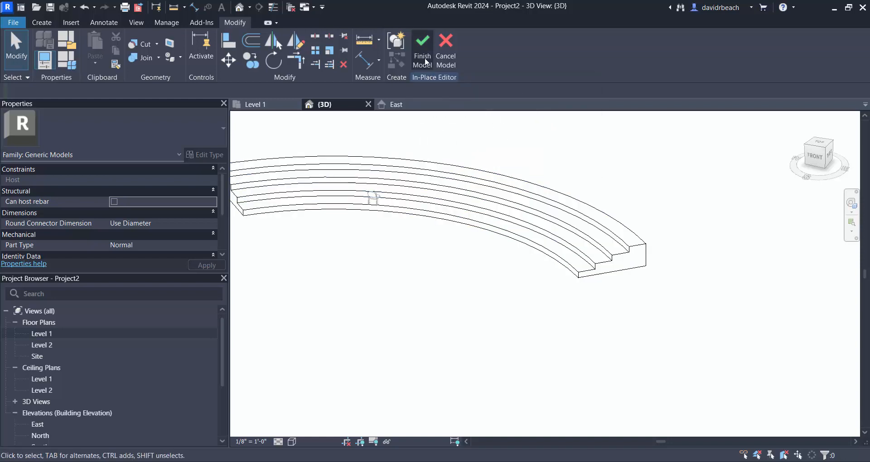
middle_drag(414, 294, 479, 299)
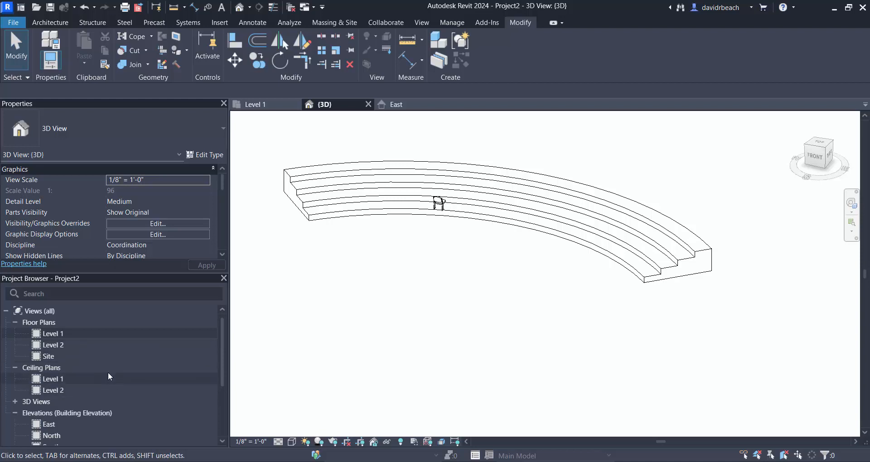
- Check the rake in the East elevation, and draw a vertical section line across its rows in the Level 1 plan
double_click(49, 424)
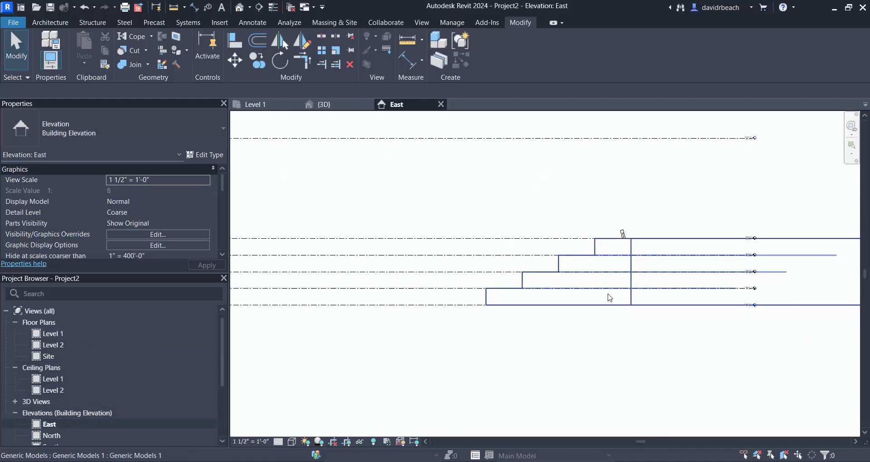
scroll(610, 298, down, 1)
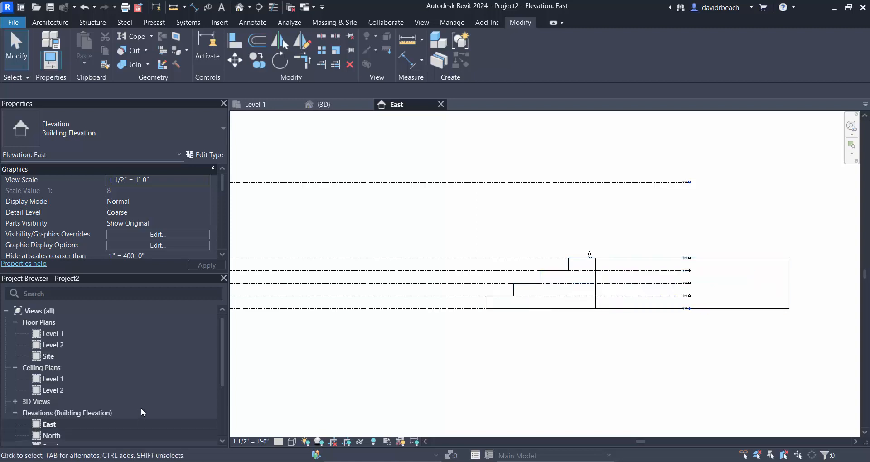
double_click(52, 334)
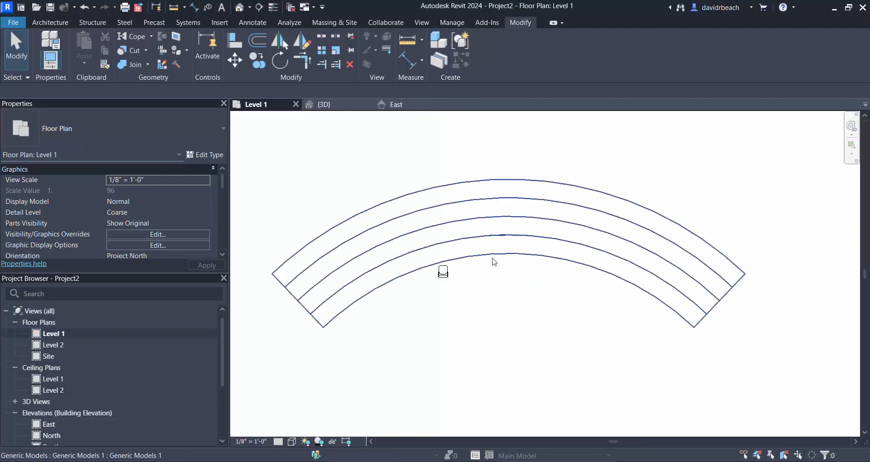
click(258, 7)
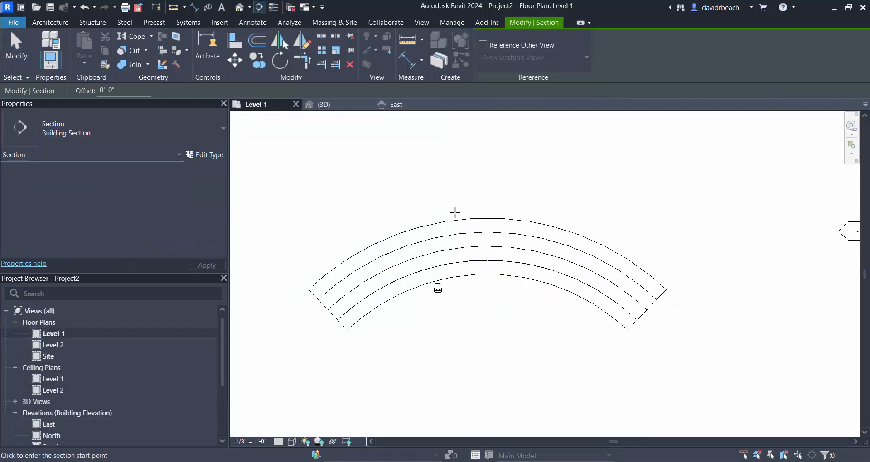
click(475, 209)
click(475, 297)
key(Escape)
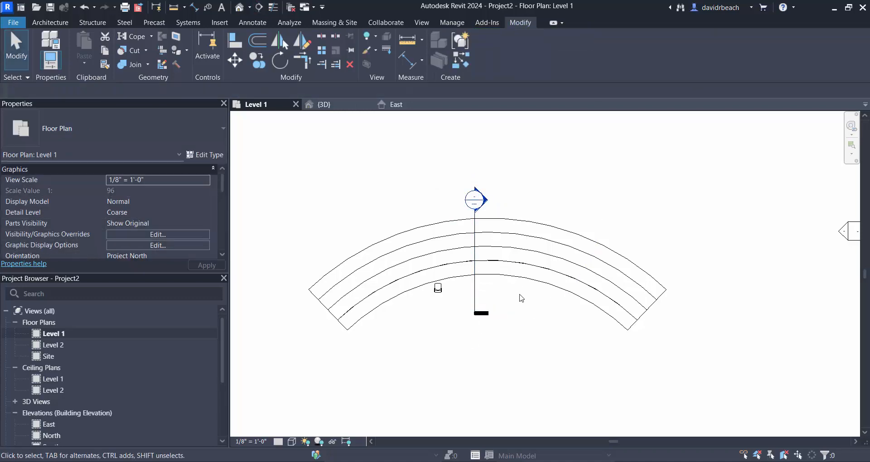
- Open the new section view and set its scale to 1 1/2" = 1'-0"
scroll(481, 217, up, 5)
double_click(469, 161)
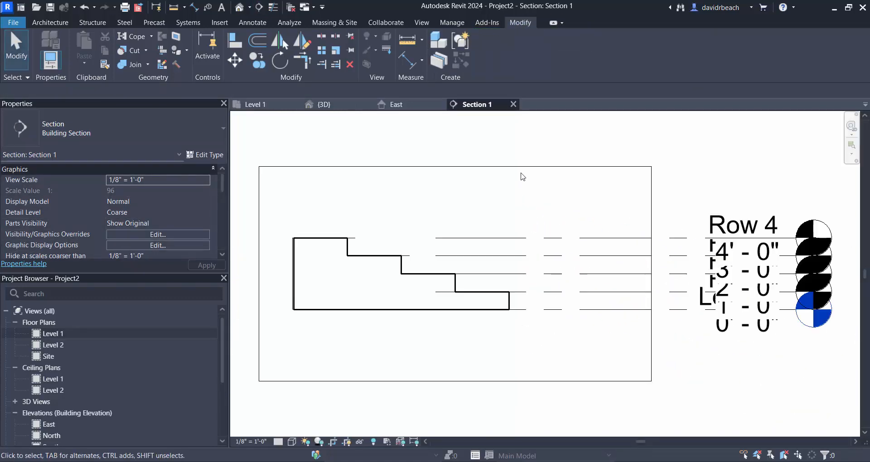
click(241, 440)
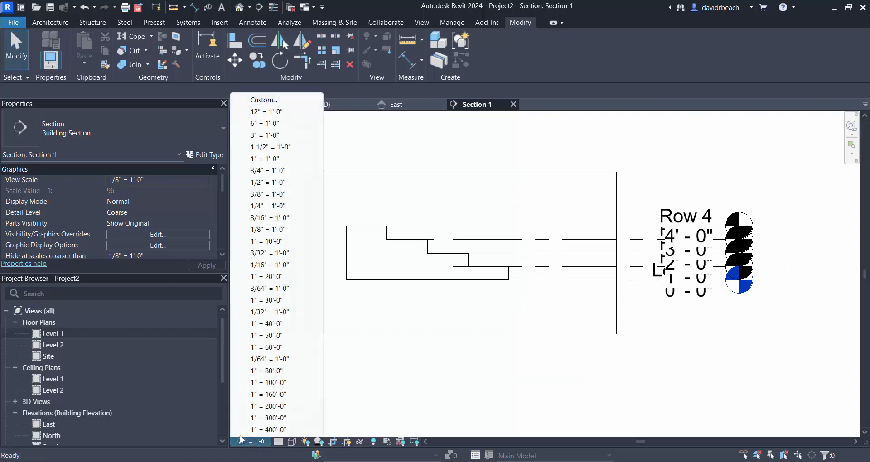
click(270, 147)
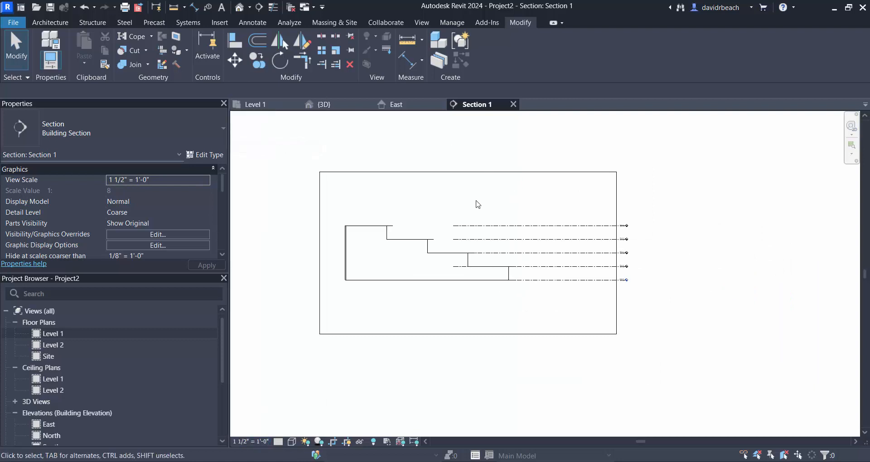
- Edit the rake in place from the section view and open its sweep's profile sketch for editing
scroll(476, 202, up, 3)
click(407, 281)
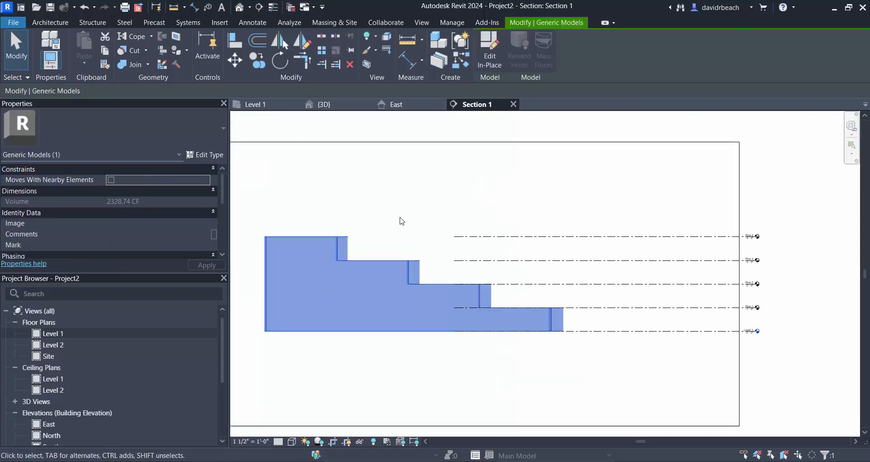
middle_drag(399, 220, 463, 216)
click(489, 59)
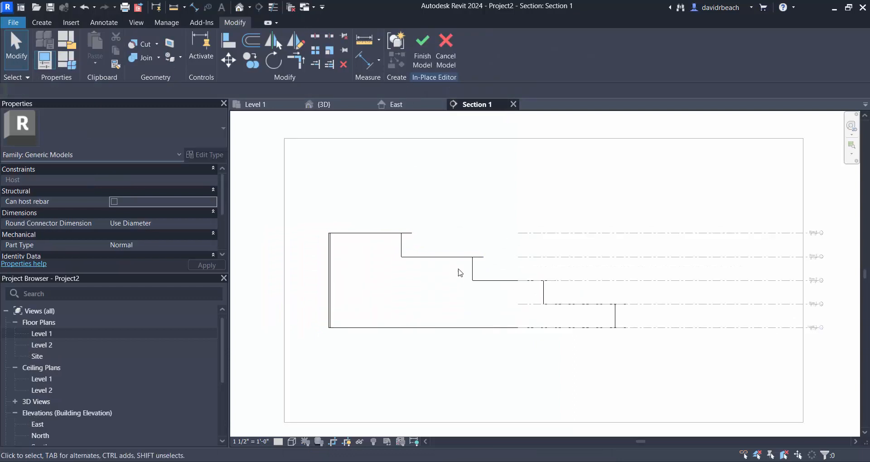
click(429, 269)
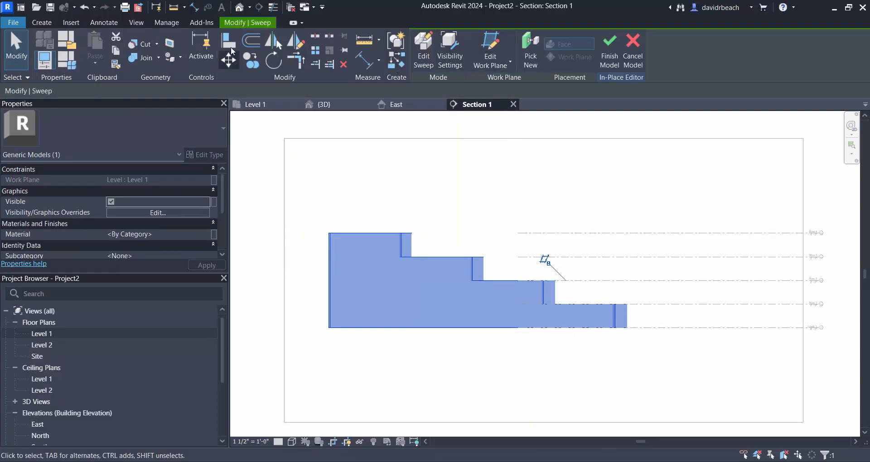
click(423, 50)
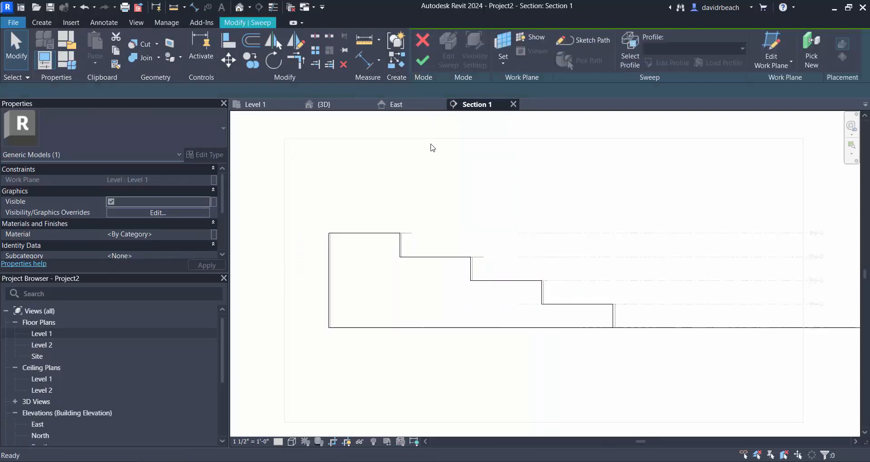
click(491, 282)
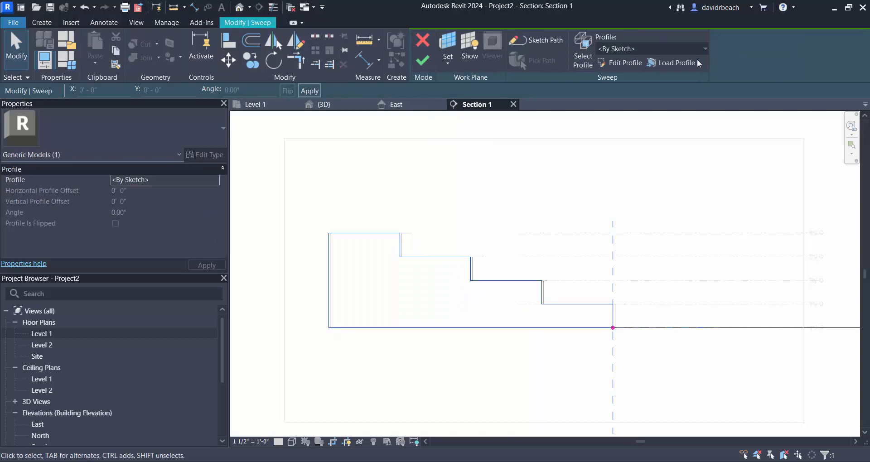
click(623, 63)
- Snap the profile's four tread lines onto the Row 1 to Row 4 levels, one after another
click(561, 256)
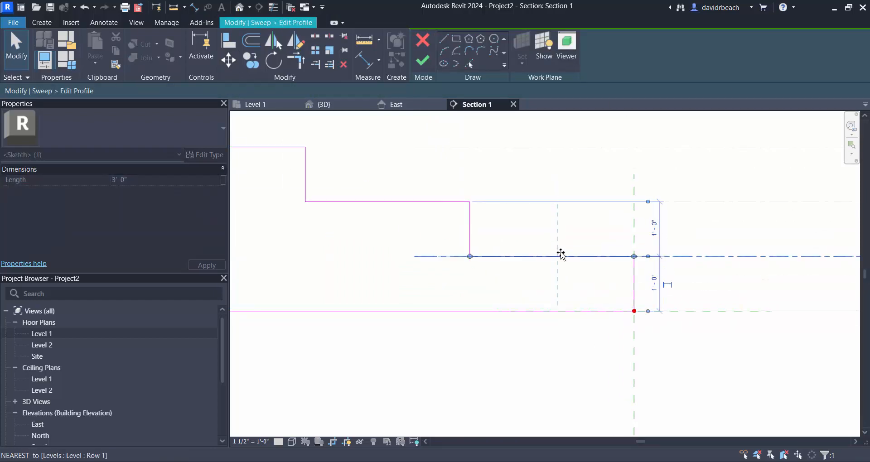
click(420, 201)
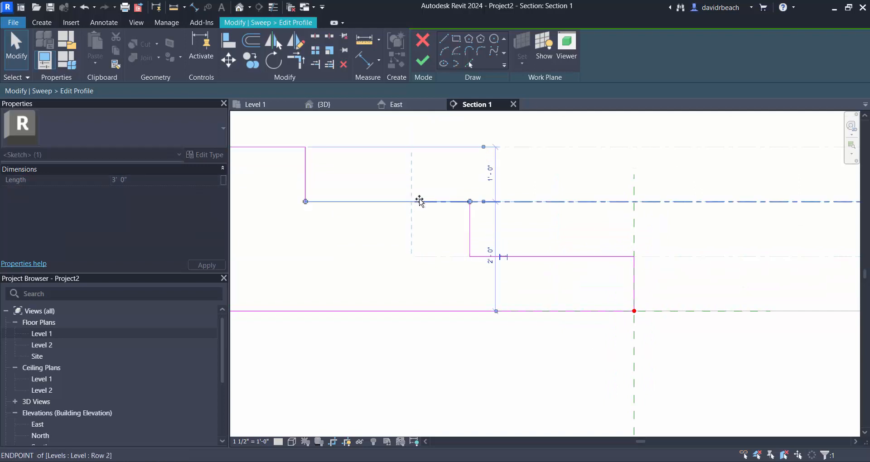
scroll(472, 266, down, 2)
middle_drag(520, 272, 702, 305)
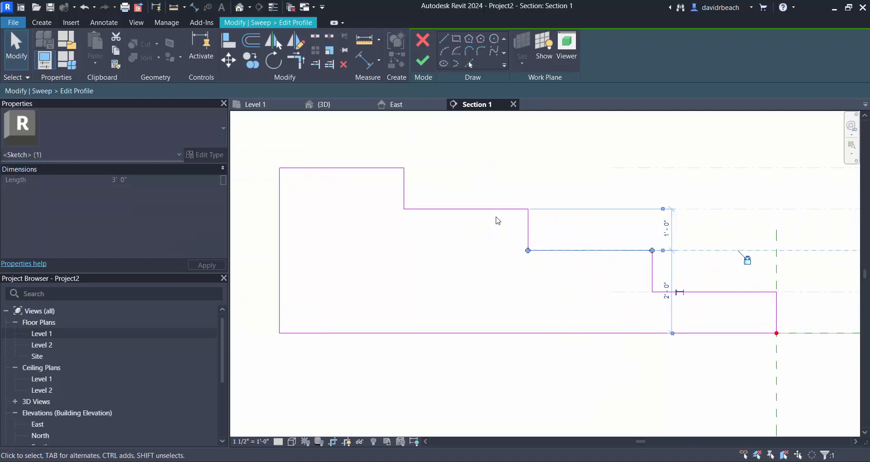
click(496, 216)
click(495, 209)
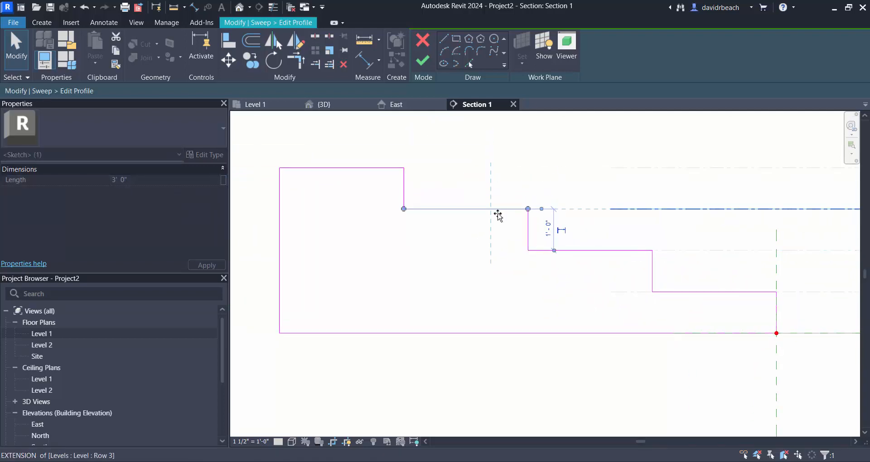
drag(382, 168, 383, 167)
scroll(564, 224, down, 3)
middle_drag(583, 256, 493, 273)
- Finish the profile, the sweep and the in-place model, and show the rake in the 3D view
click(427, 60)
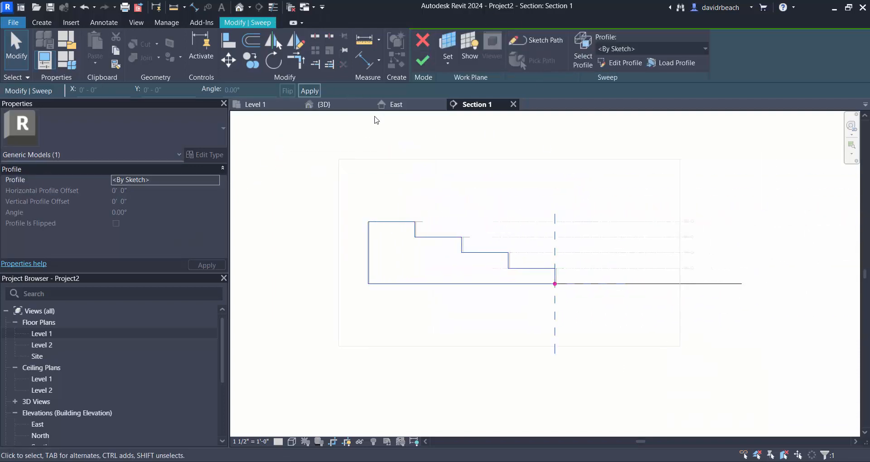
click(423, 61)
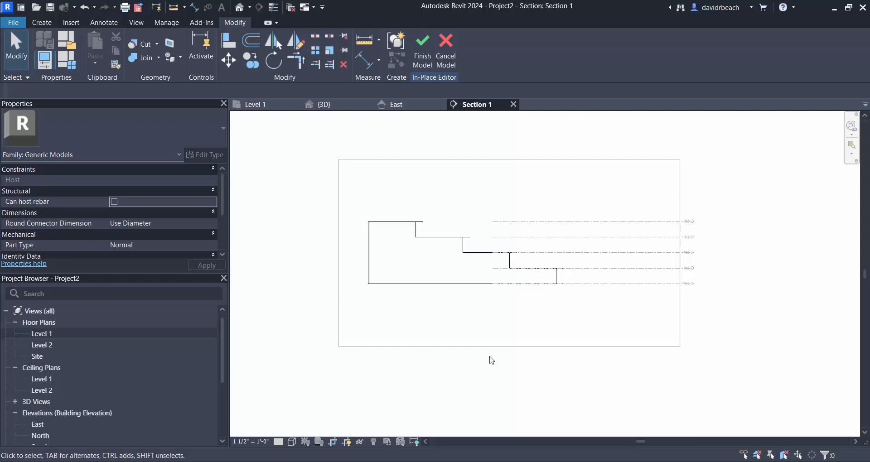
scroll(412, 367, up, 3)
click(424, 58)
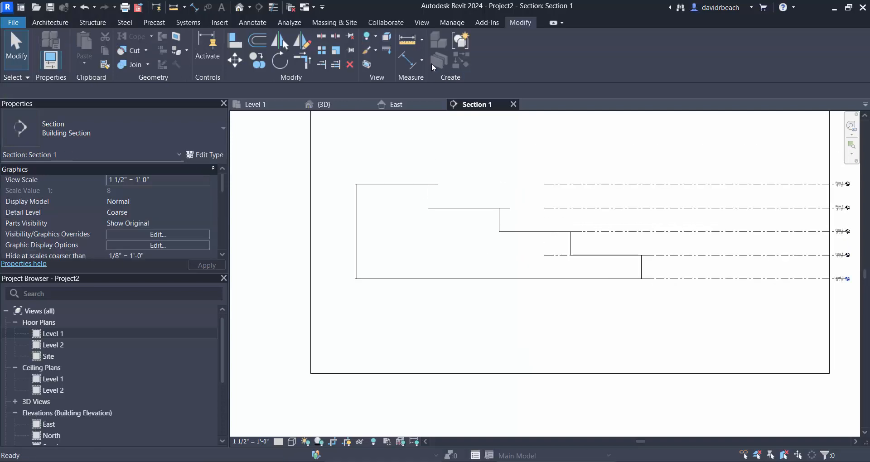
scroll(506, 206, down, 2)
middle_drag(506, 203, 504, 204)
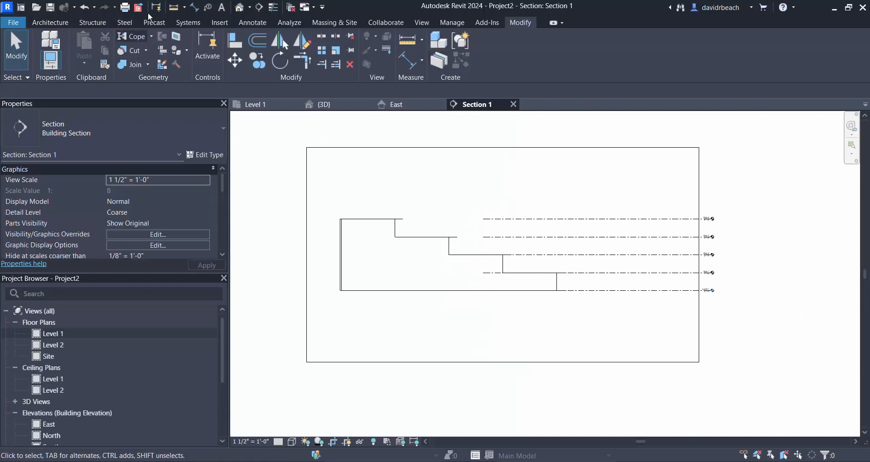
click(239, 7)
mouse_move(463, 259)
shift+middle_down()
mouse_move(473, 262)
mouse_move(462, 254)
shift+middle_up()
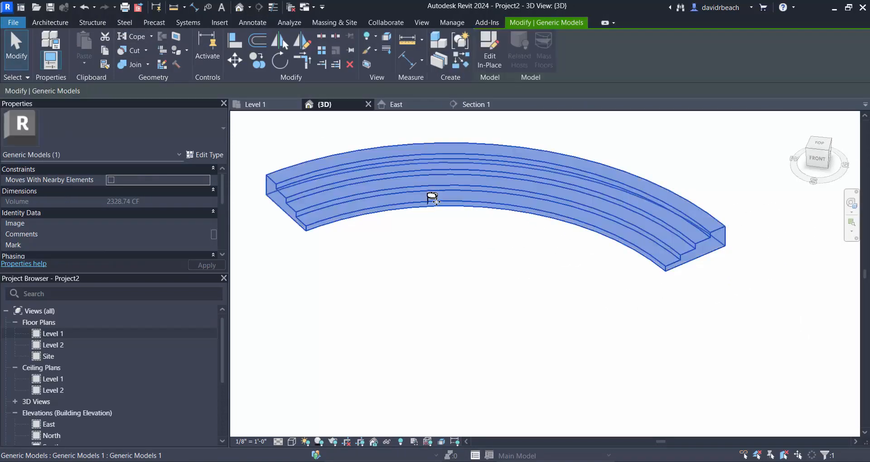
- Select the auditorium seat in the 3D view and open the Level 1 floor plan
click(433, 201)
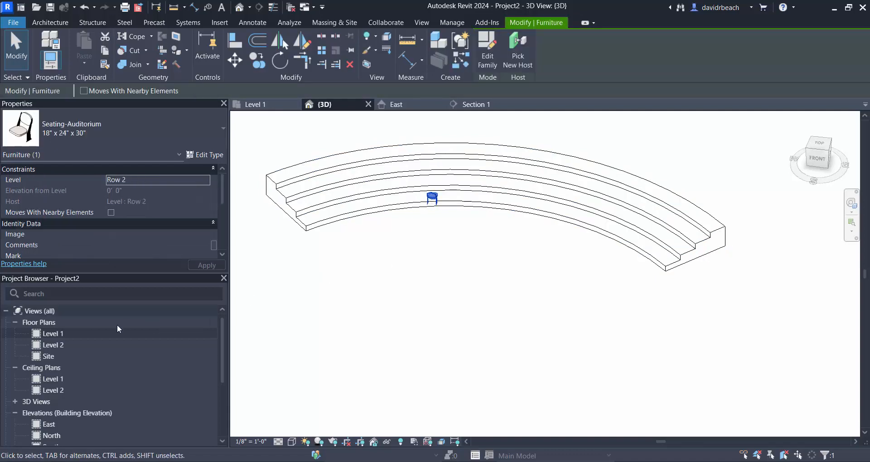
double_click(130, 336)
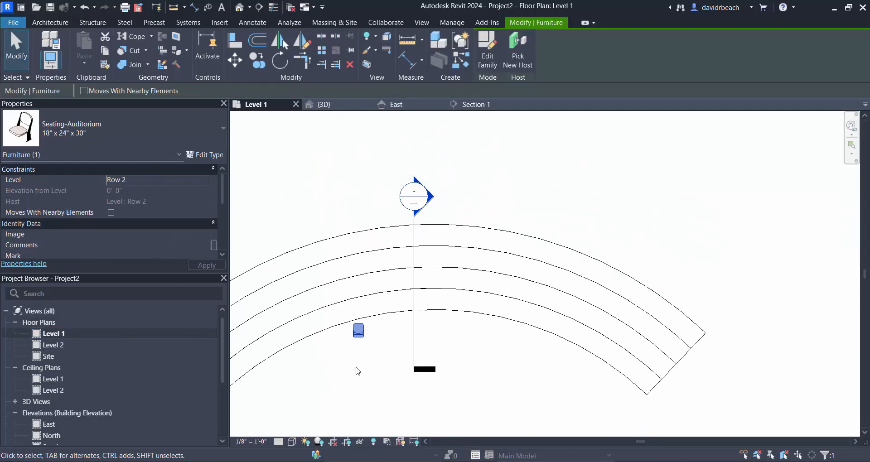
- Try rotating the auditorium seat by about half a turn in plan, and undo the rotation
key(r)
key(o)
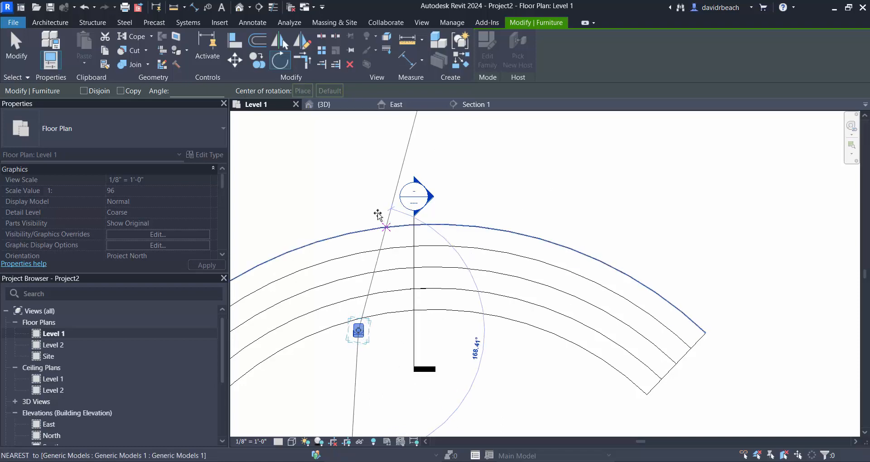
click(359, 209)
click(364, 202)
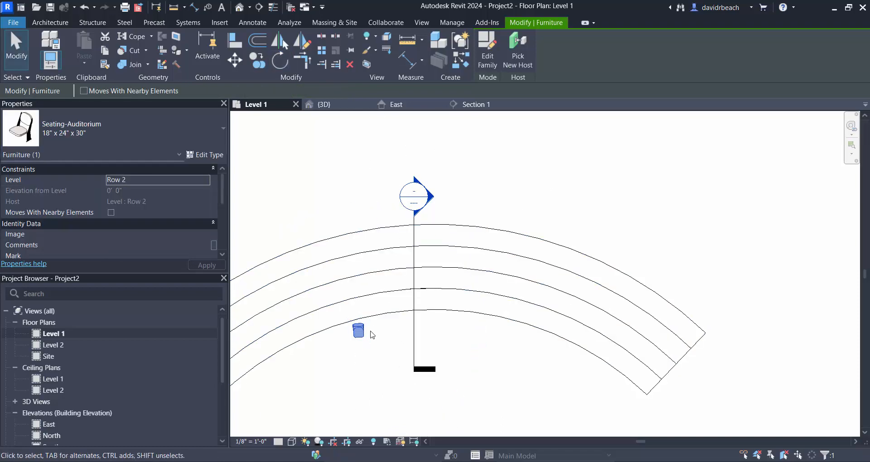
scroll(356, 340, up, 4)
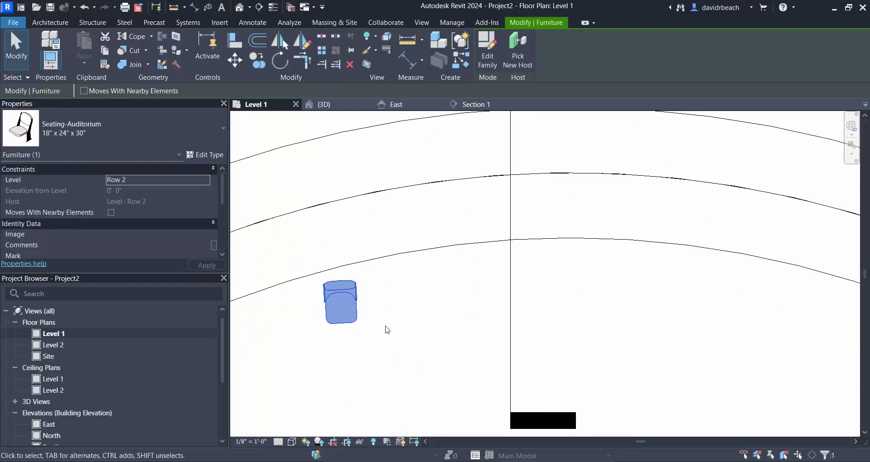
key(ctrl+z)
- Rotate the auditorium seat 180° about its centre in plan, then deselect it
click(358, 331)
scroll(357, 361, up, 3)
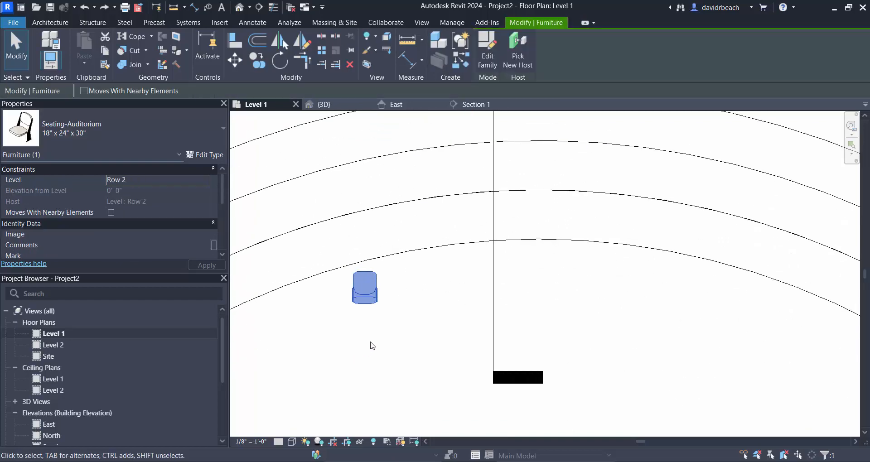
click(280, 60)
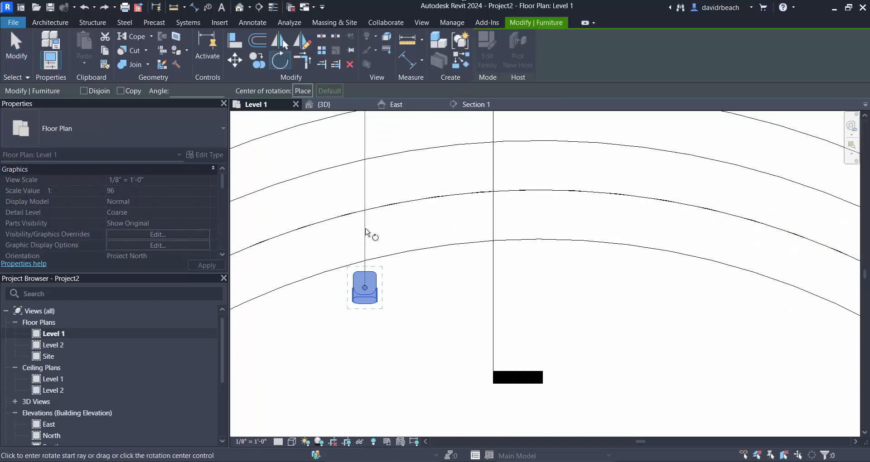
click(367, 234)
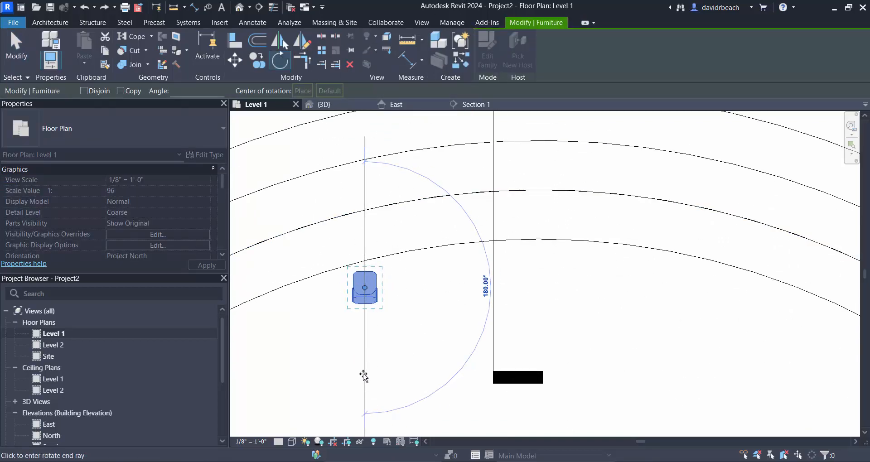
click(364, 376)
middle_drag(415, 324, 392, 359)
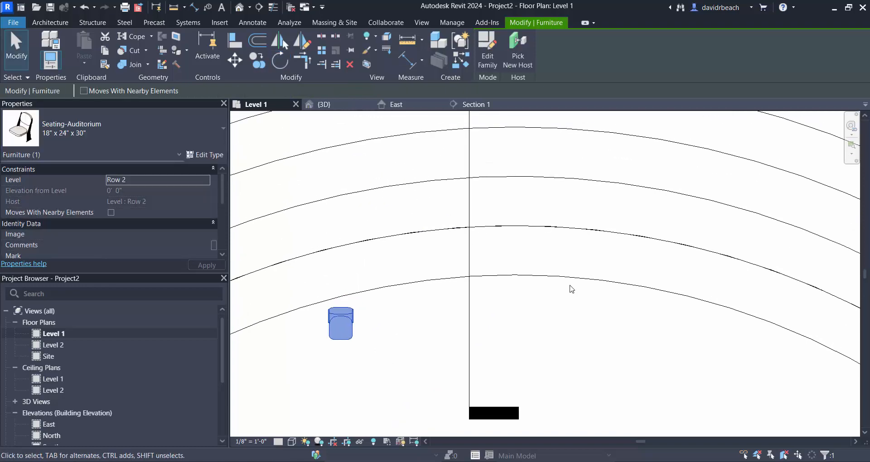
scroll(572, 289, down, 3)
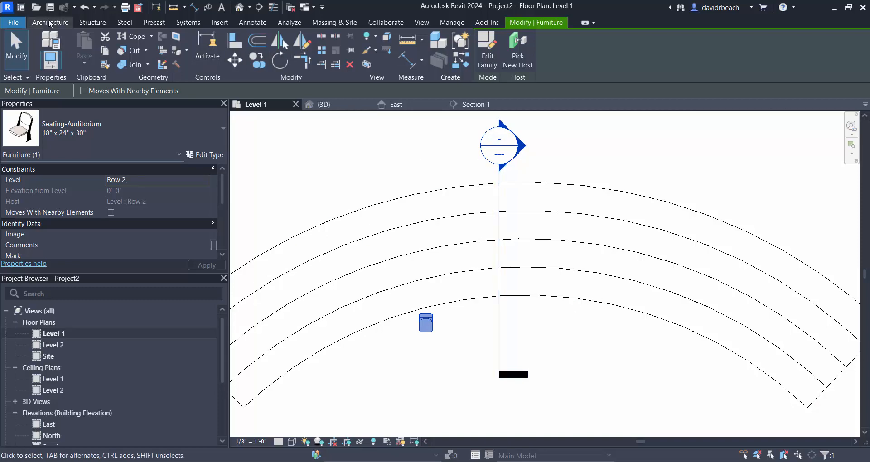
click(432, 168)
middle_drag(422, 161, 413, 150)
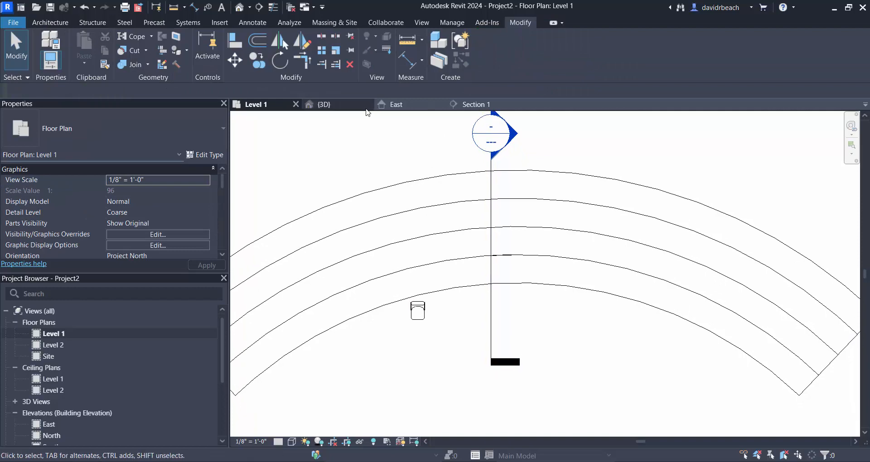
- Draw a vertical model line about 46'-6" long, downward from the midpoint of the rake's outermost arc
click(49, 22)
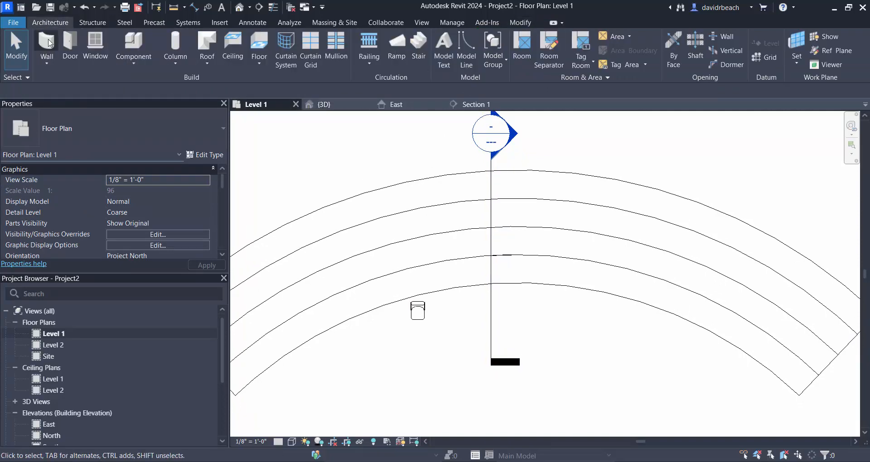
click(465, 46)
scroll(509, 189, up, 4)
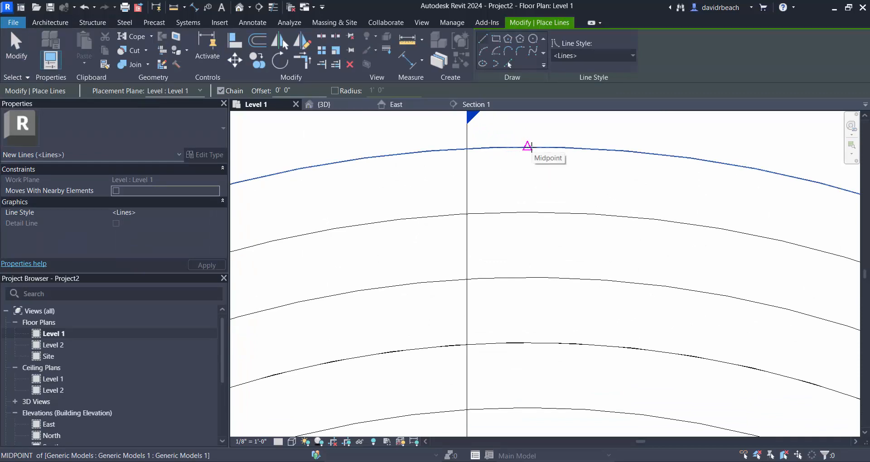
click(529, 146)
scroll(542, 149, down, 4)
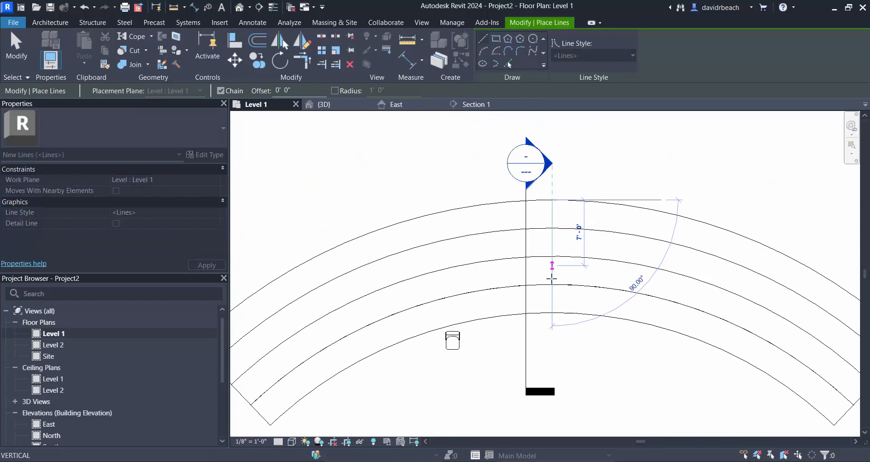
scroll(541, 148, down, 3)
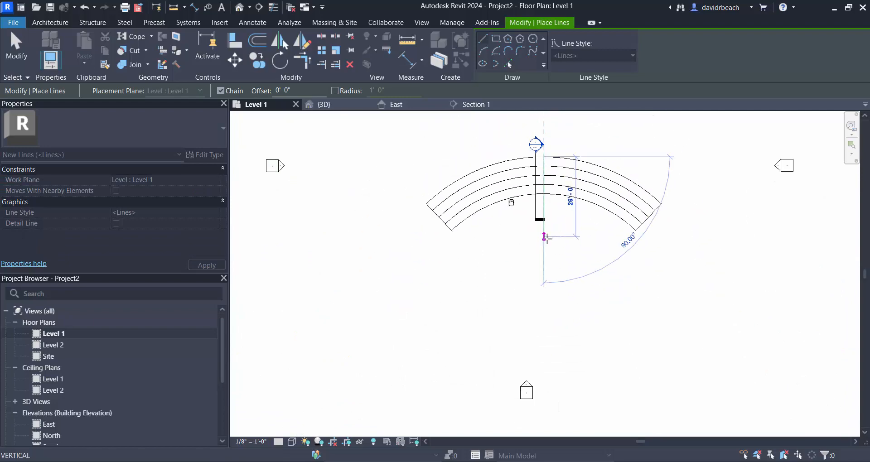
click(543, 299)
key(Escape)
key(Escape)
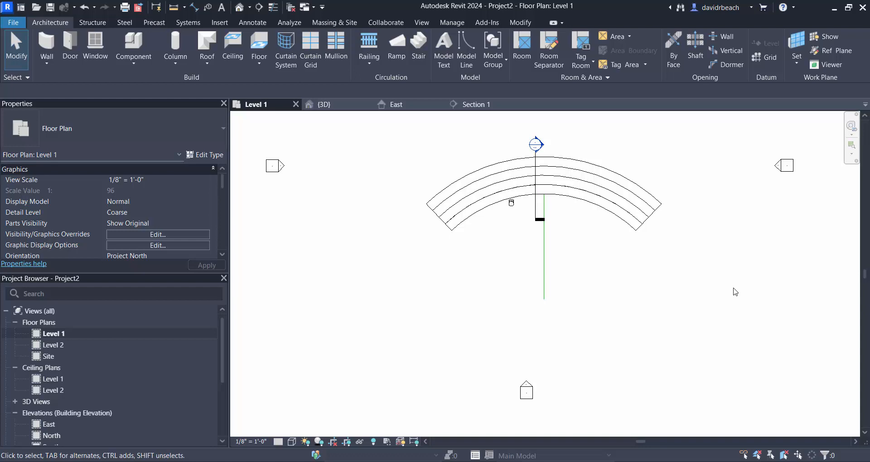
- Move the auditorium seat by the midpoint of its back edge to the midpoint of the rake's second arc from the front
scroll(566, 164, up, 4)
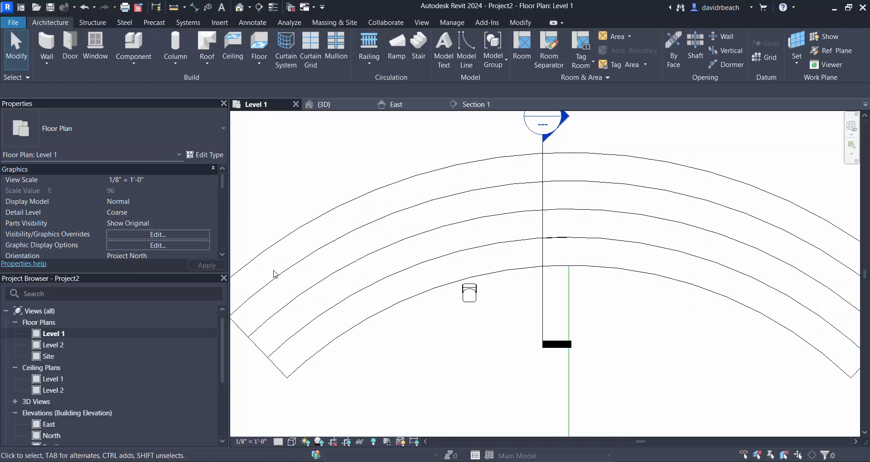
scroll(454, 312, up, 4)
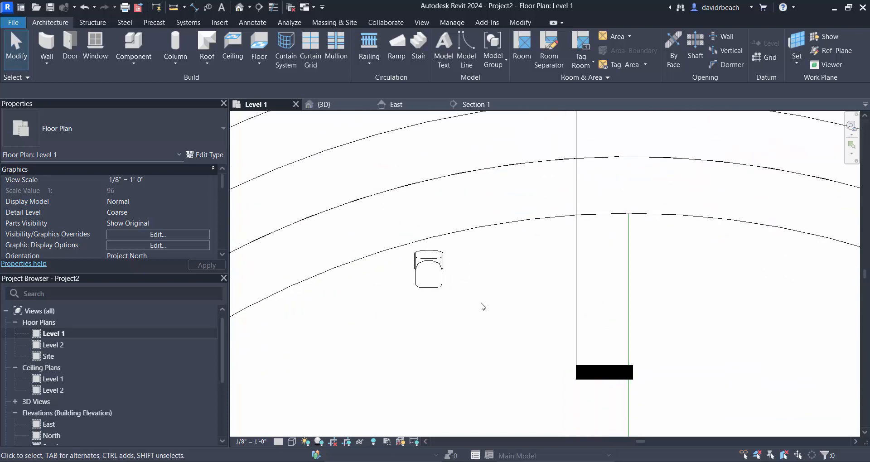
click(429, 285)
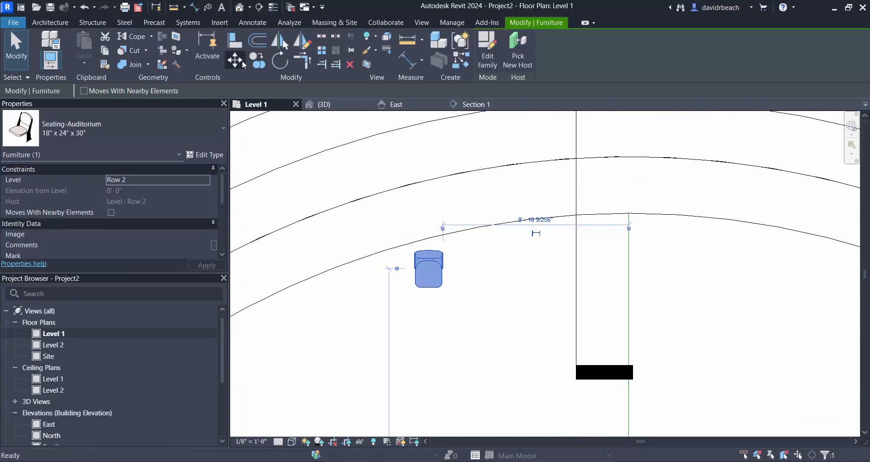
click(235, 61)
click(430, 250)
scroll(589, 169, up, 3)
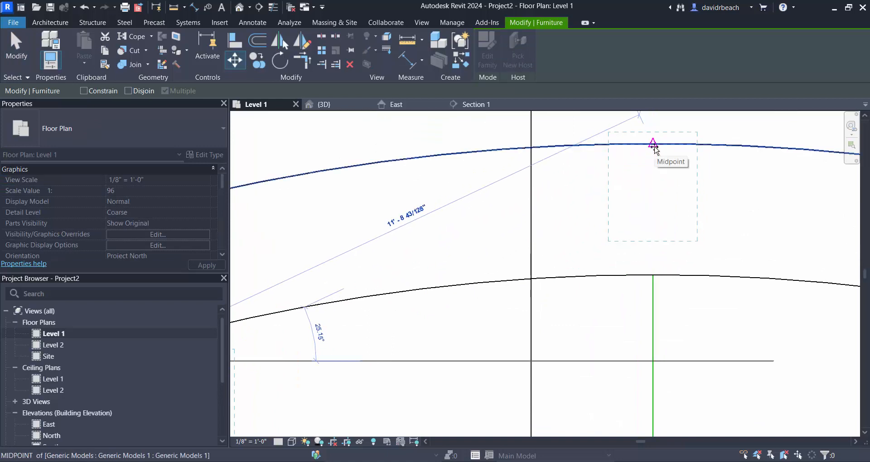
click(654, 144)
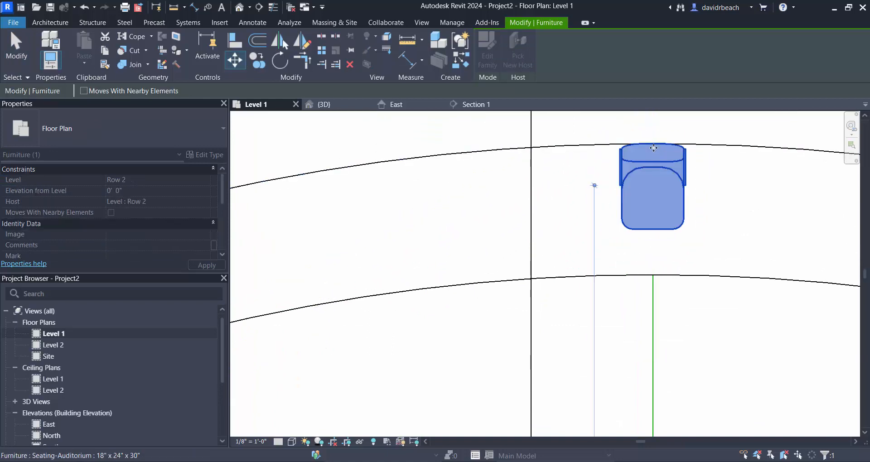
click(676, 317)
scroll(676, 317, down, 2)
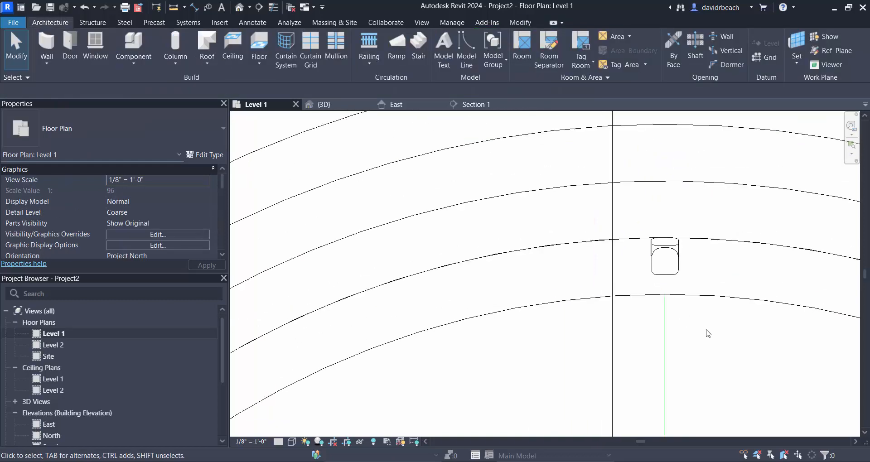
- Draw a second model line about 27' long, inward and perpendicular from the left part of the rake's outermost arc
scroll(687, 274, down, 3)
middle_drag(718, 363, 589, 251)
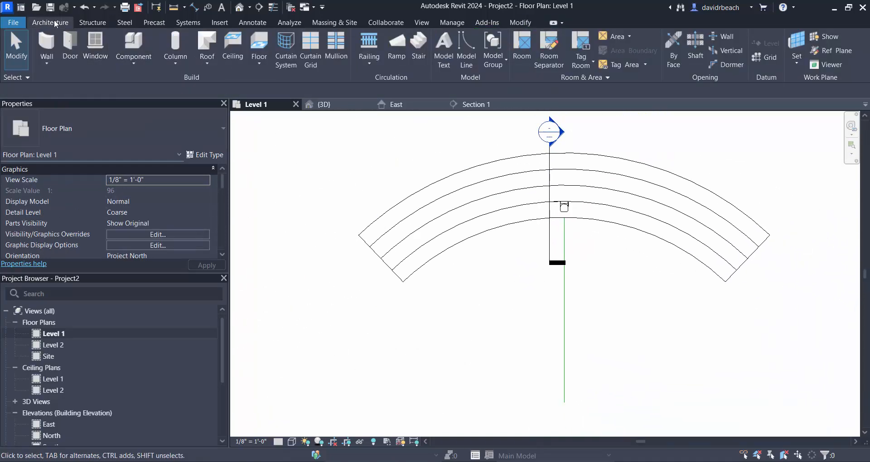
click(471, 57)
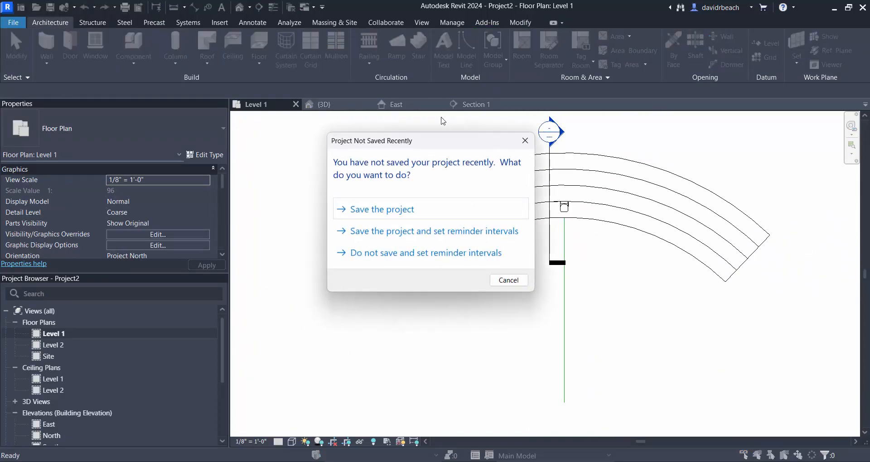
click(508, 281)
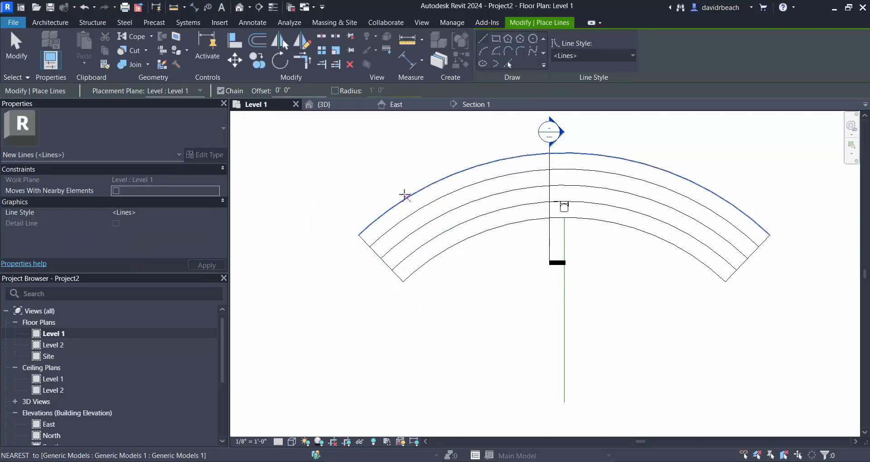
click(402, 200)
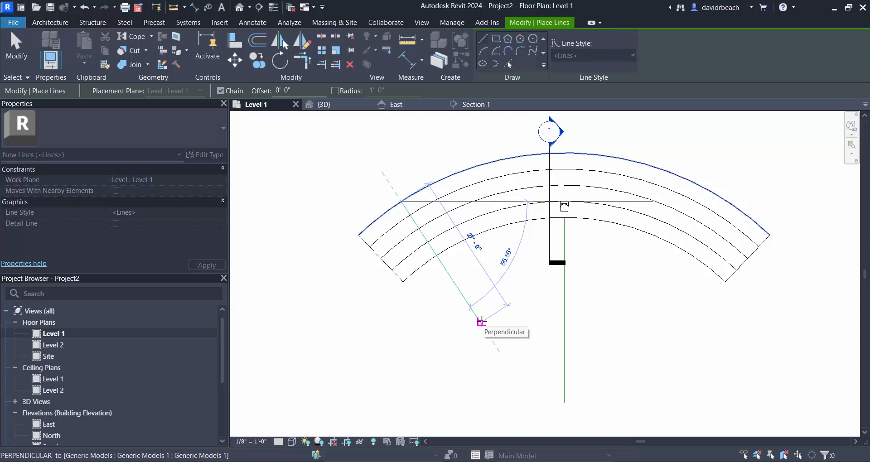
click(481, 322)
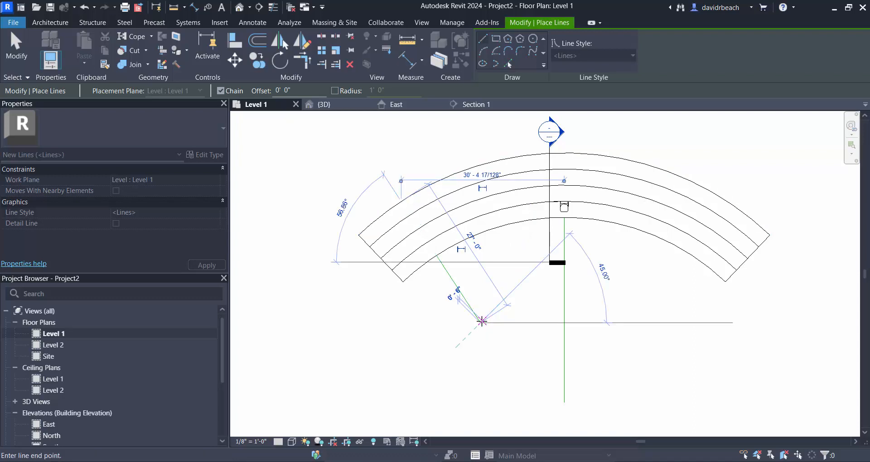
key(Escape)
key(Escape)
- Extend the angled and vertical model lines to a common corner at the arc's centre
scroll(436, 290, down, 3)
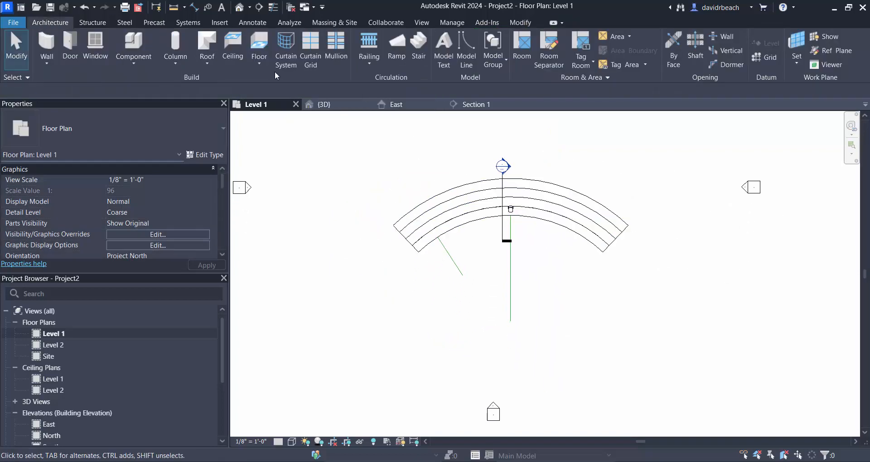
click(520, 22)
click(307, 62)
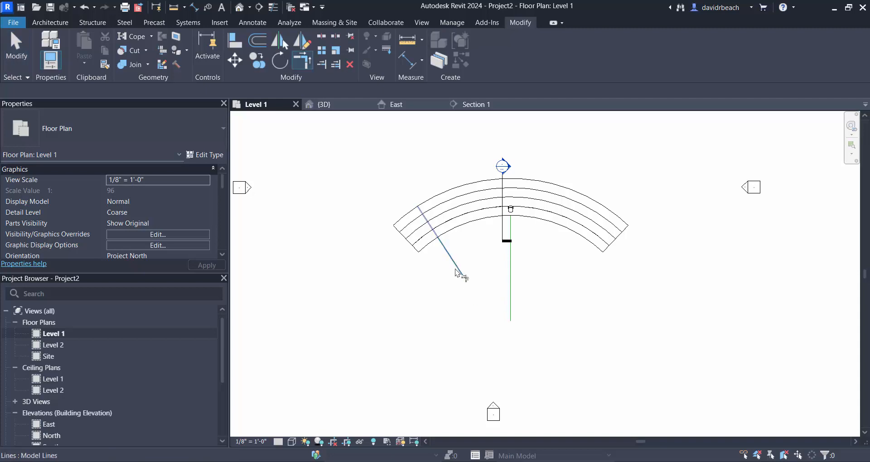
click(461, 272)
click(511, 283)
key(Escape)
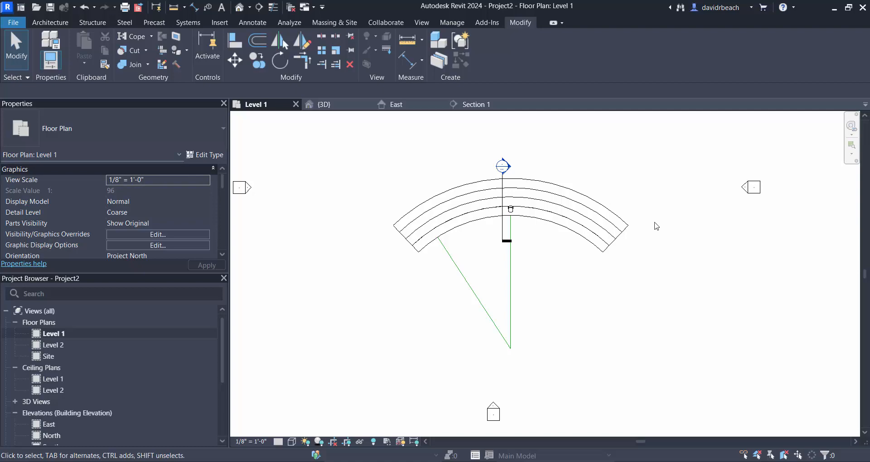
- Show the rake in the 3D view and set the auditorium seat's level to Row 1
scroll(511, 210, up, 5)
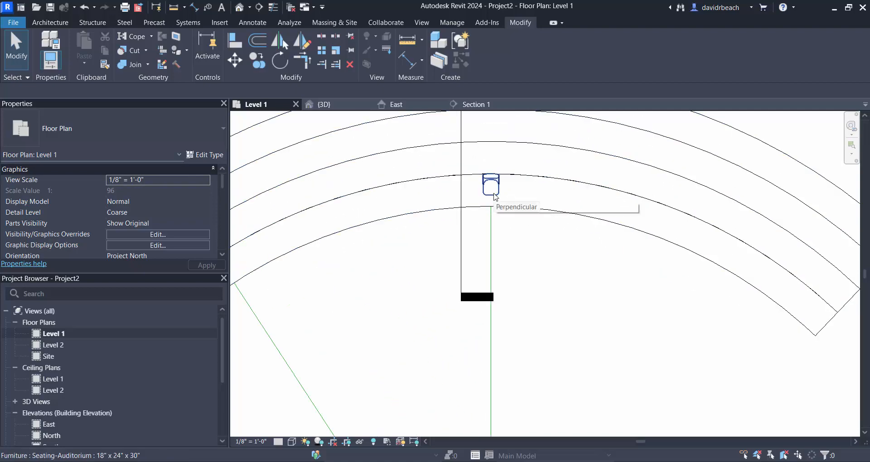
click(494, 194)
click(240, 7)
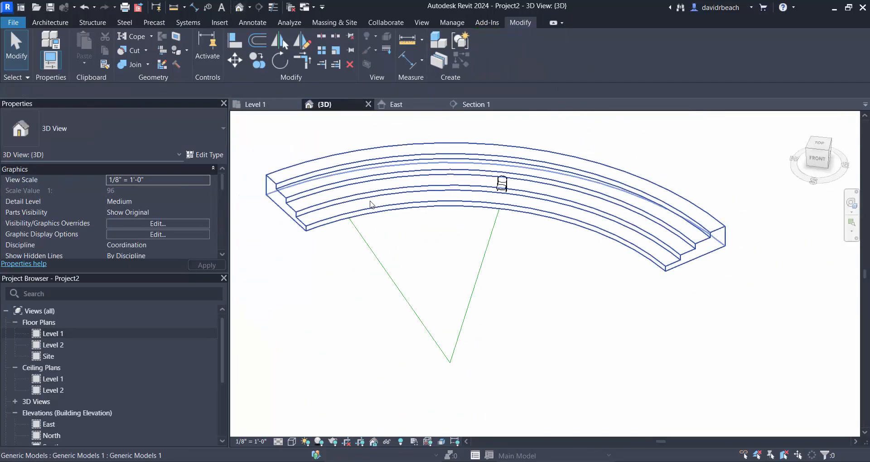
shift+middle_drag(466, 227, 443, 195)
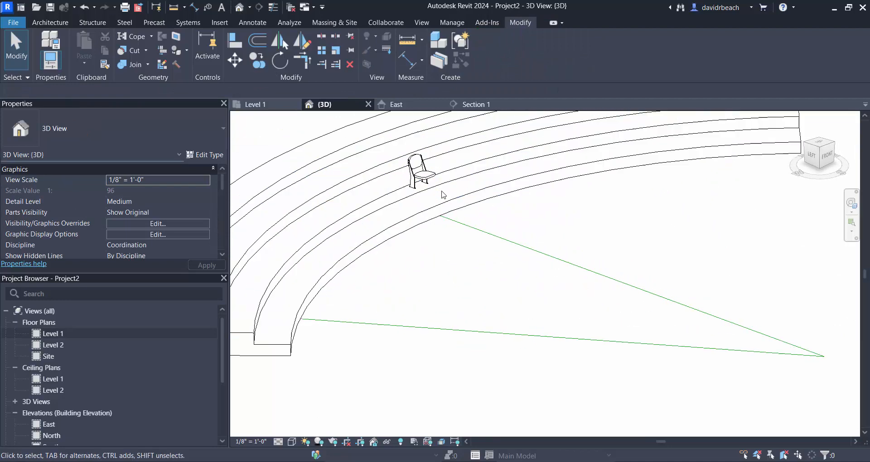
click(420, 171)
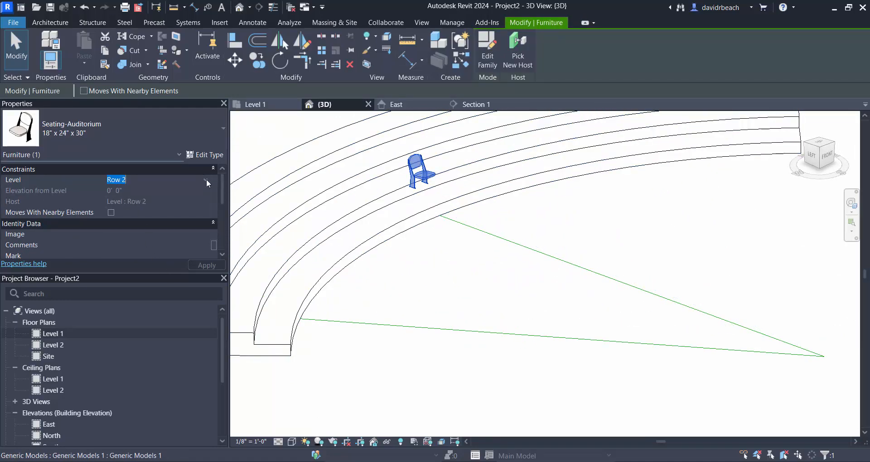
click(206, 179)
click(130, 200)
click(462, 321)
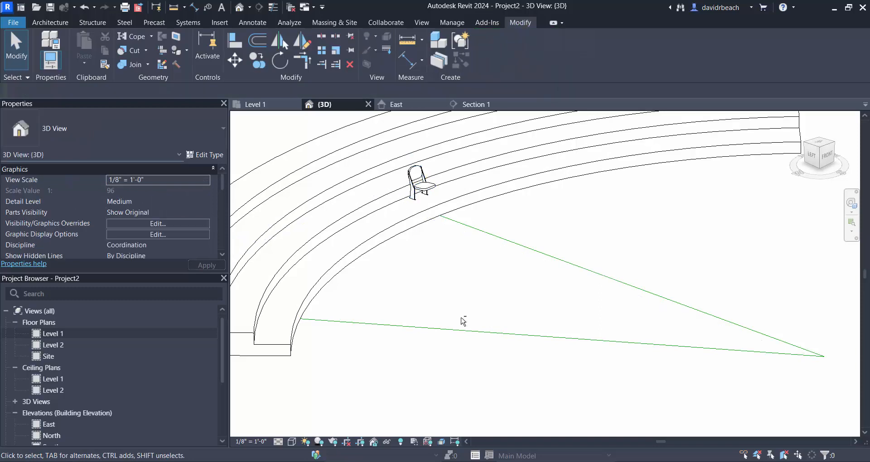
shift+middle_drag(463, 320, 484, 294)
scroll(447, 316, down, 3)
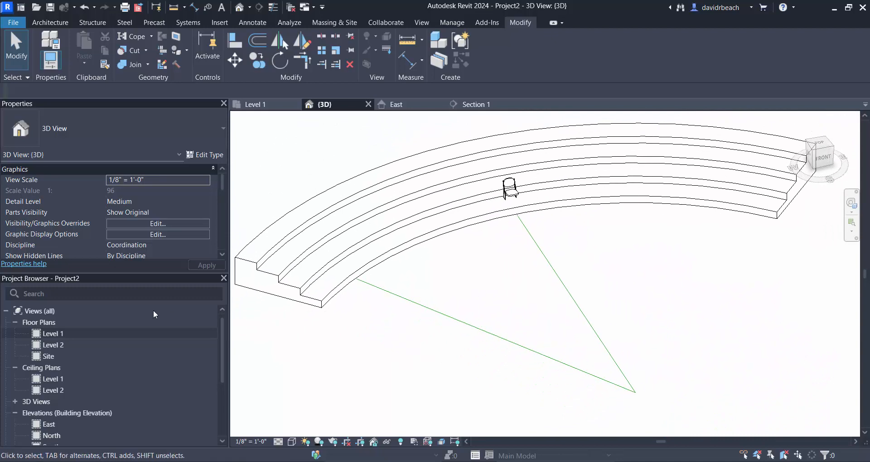
- Display the Level 1 floor plan in Wireframe and swing the angled model line's outer end closer to the rake's left end
double_click(54, 333)
scroll(566, 313, down, 3)
middle_drag(409, 327, 447, 254)
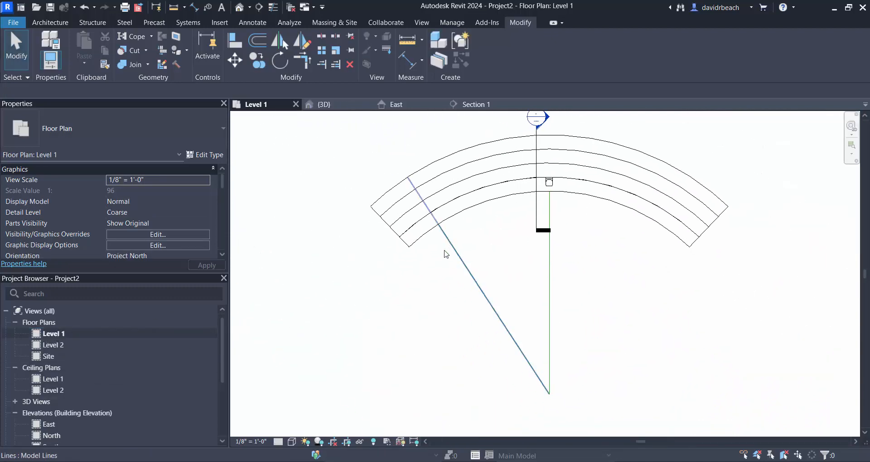
click(447, 254)
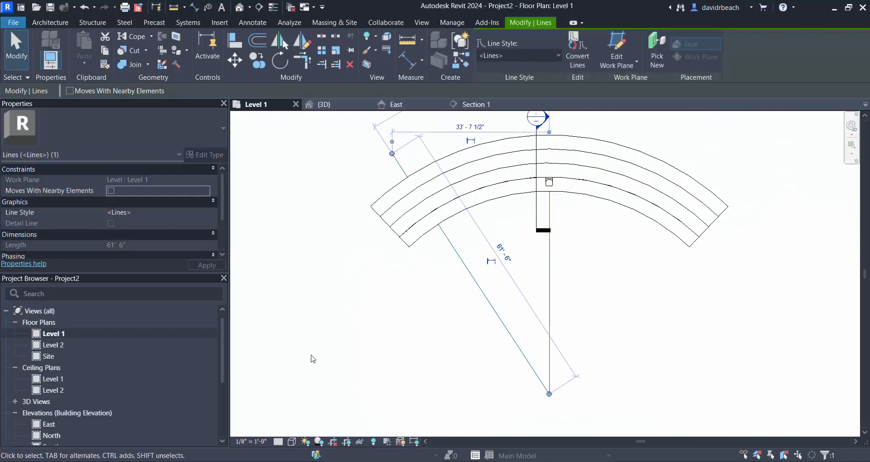
click(292, 441)
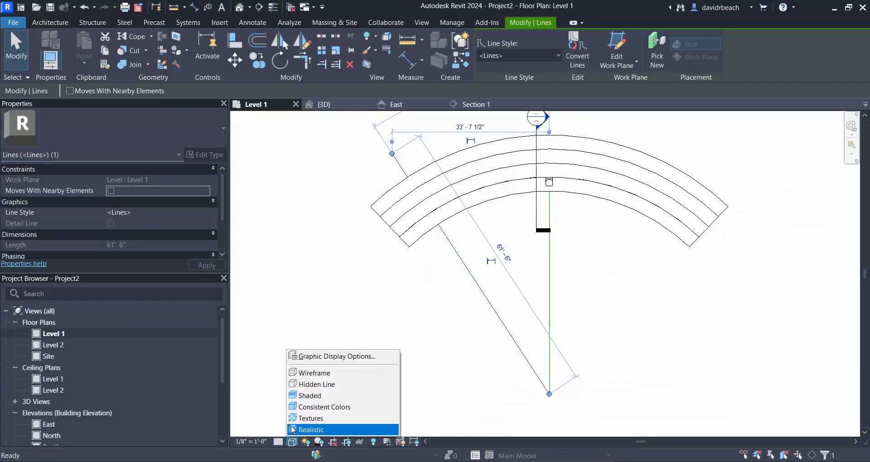
click(313, 373)
drag(392, 154, 375, 164)
click(358, 168)
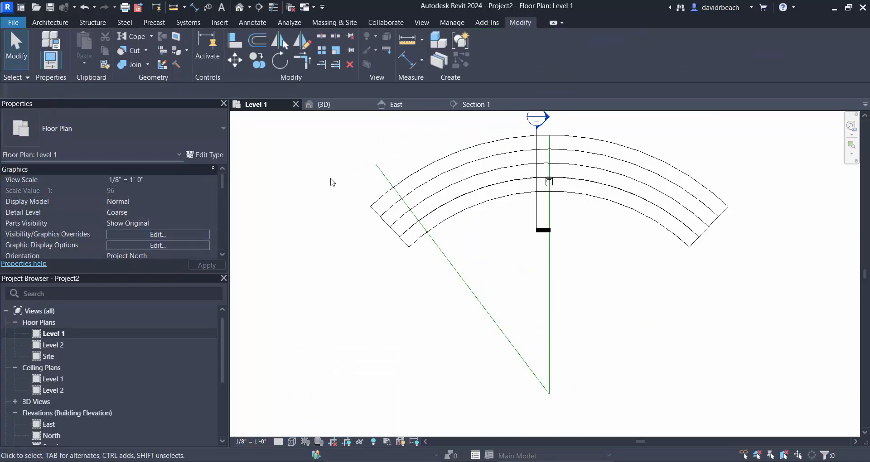
- Draw a third model line about 66' long from the arc's centre past the outermost arc, about 6 degrees off the vertical line
scroll(549, 182, up, 3)
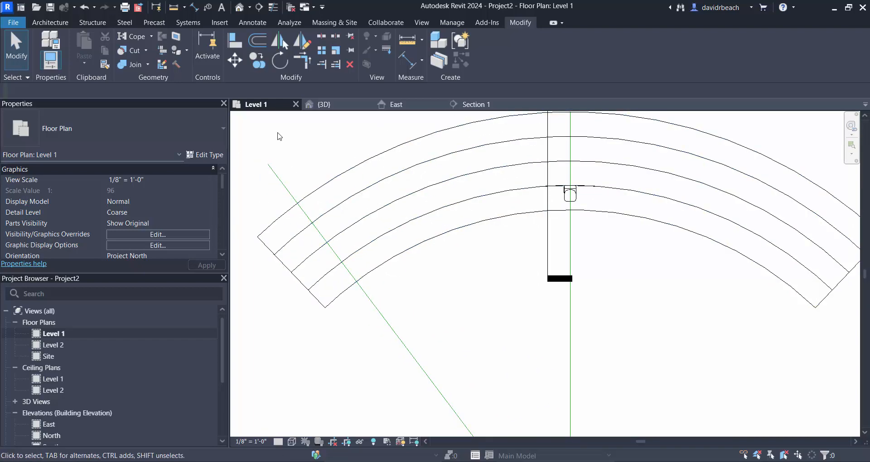
scroll(494, 308, down, 3)
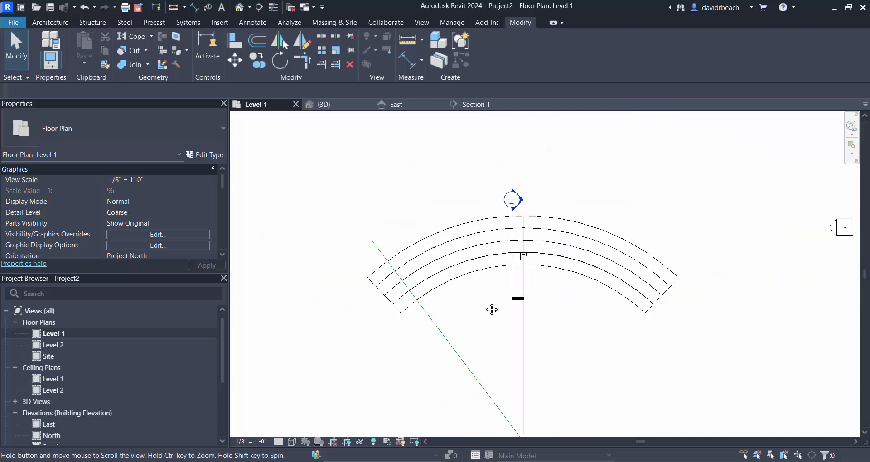
scroll(544, 323, down, 2)
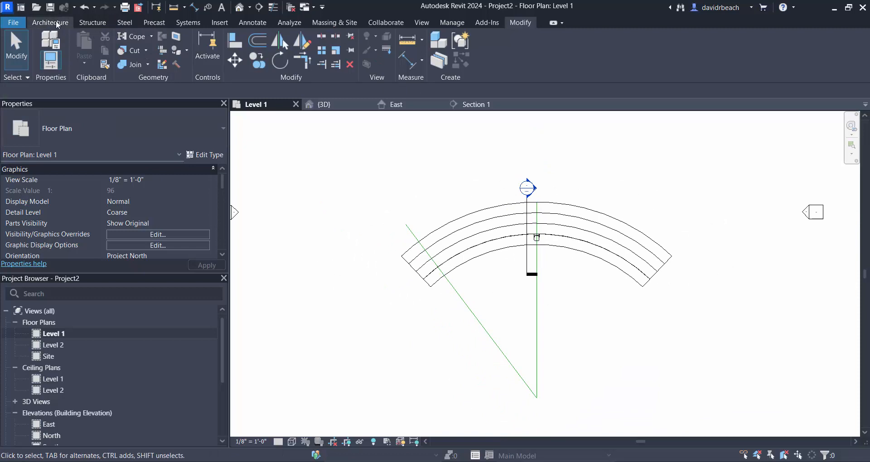
click(57, 24)
click(468, 45)
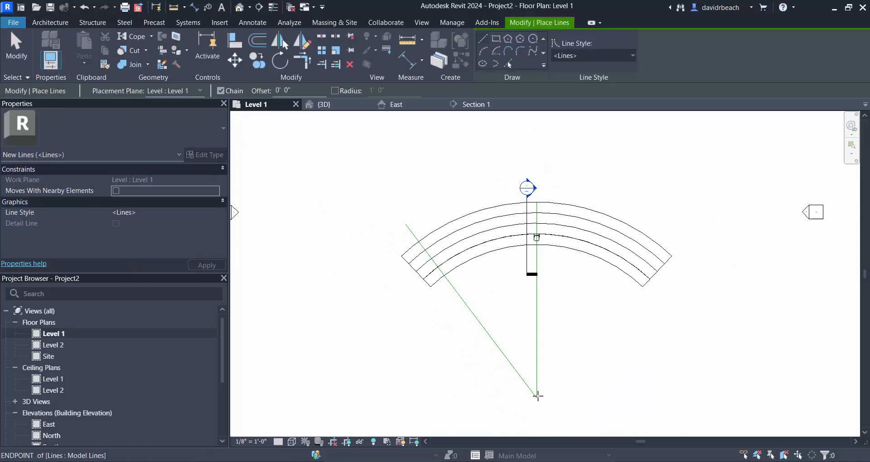
click(538, 396)
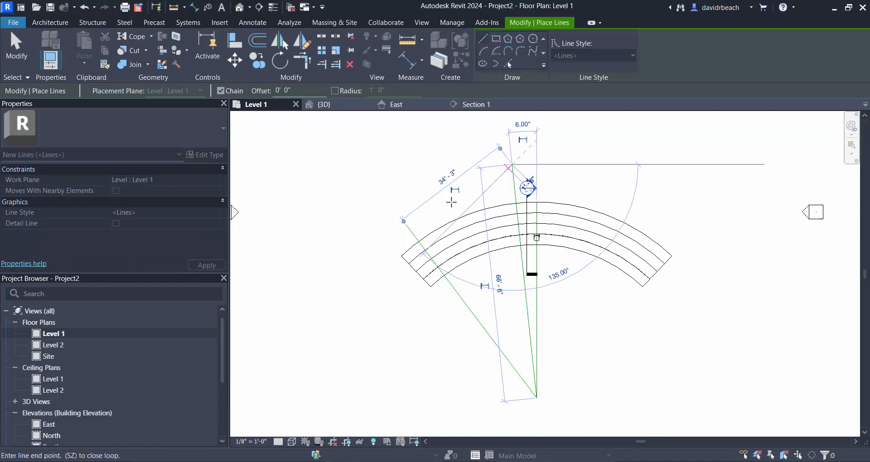
key(Escape)
key(Escape)
scroll(551, 225, up, 4)
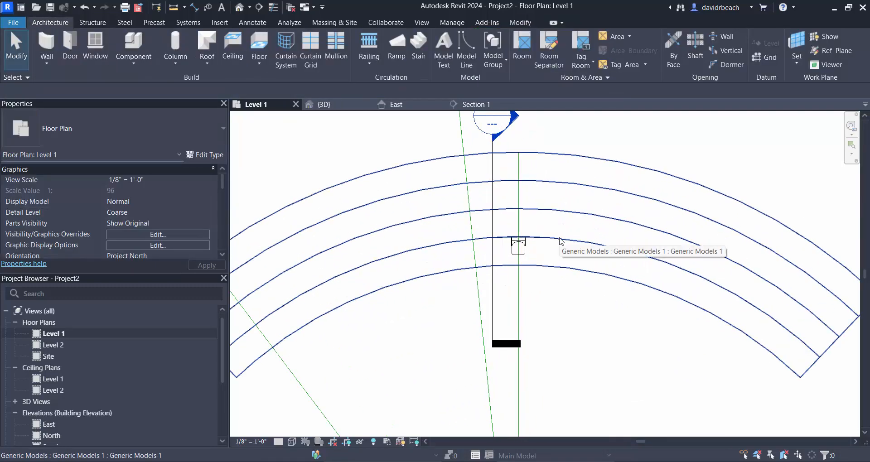
scroll(628, 264, down, 3)
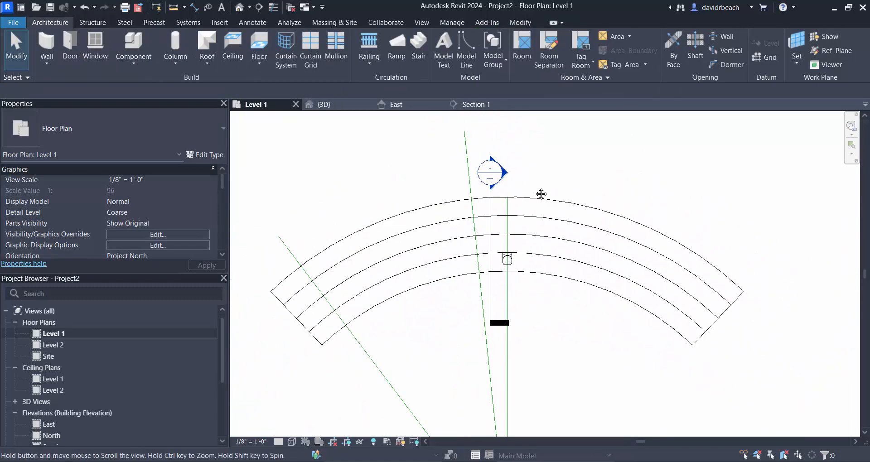
- Swing the new model line's outer end closer to the vertical centre line
click(467, 165)
mouse_move(465, 149)
mouse_down()
mouse_move(467, 136)
mouse_move(469, 145)
mouse_move(486, 148)
mouse_move(480, 151)
mouse_up()
click(545, 341)
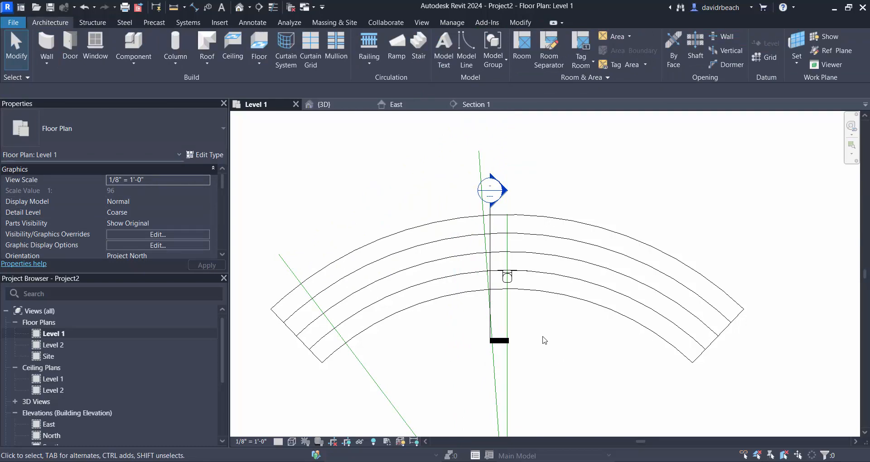
- Check the auditorium seat's position and the two angled guide lines that bound the seating section
scroll(546, 353, up, 3)
middle_drag(568, 305, 549, 237)
click(569, 254)
scroll(603, 311, down, 3)
scroll(580, 254, down, 2)
scroll(584, 251, down, 1)
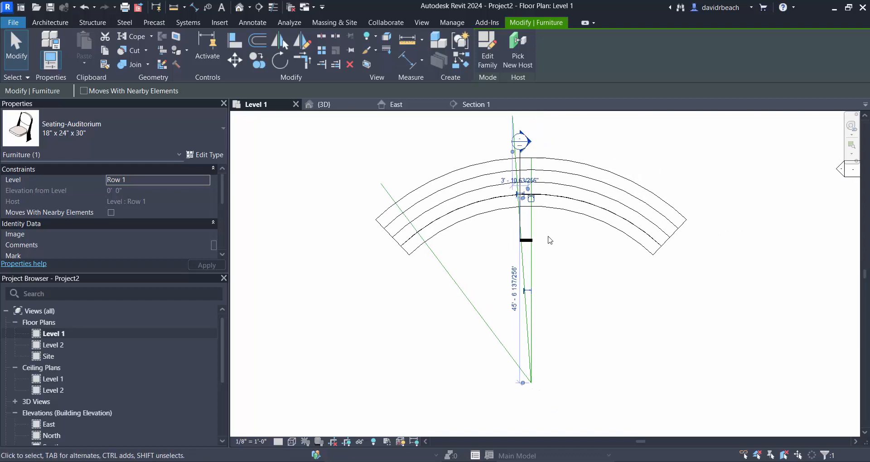
click(472, 243)
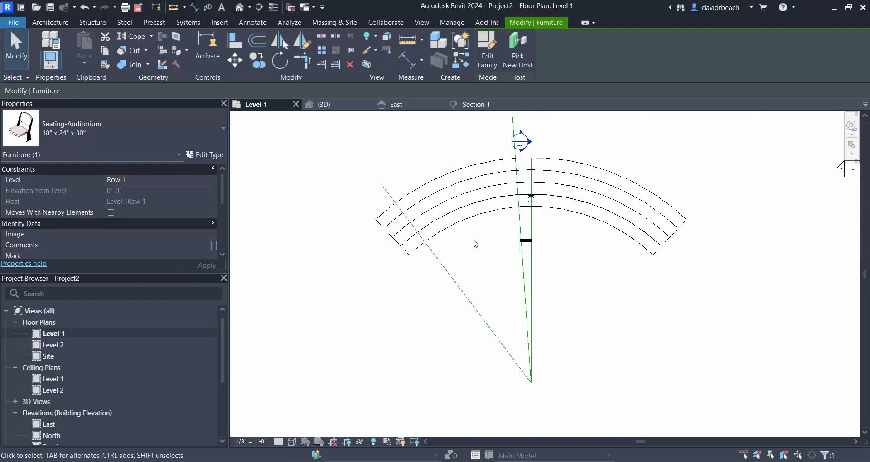
click(440, 262)
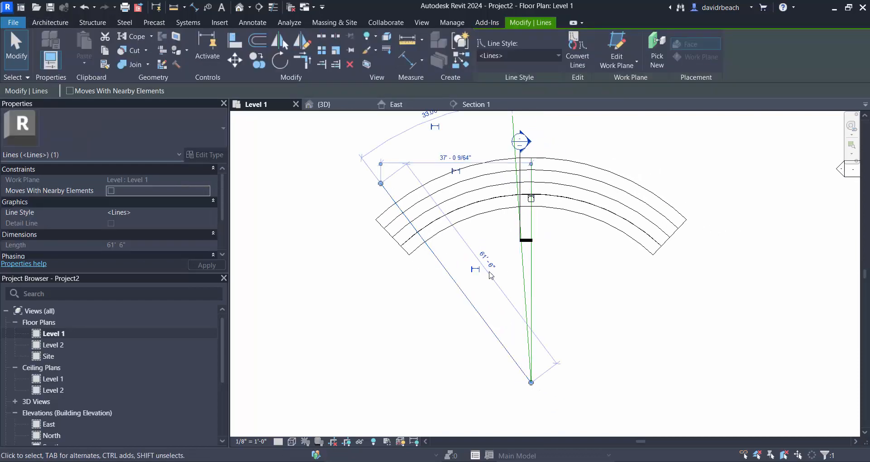
click(522, 258)
click(601, 262)
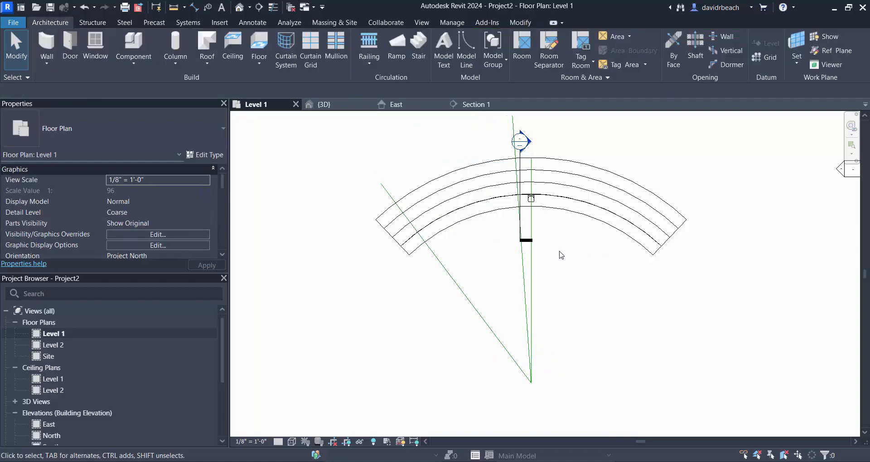
- Start a radial array of the auditorium seat with its centre of rotation at the guide lines' common endpoint
scroll(542, 198, up, 3)
click(539, 194)
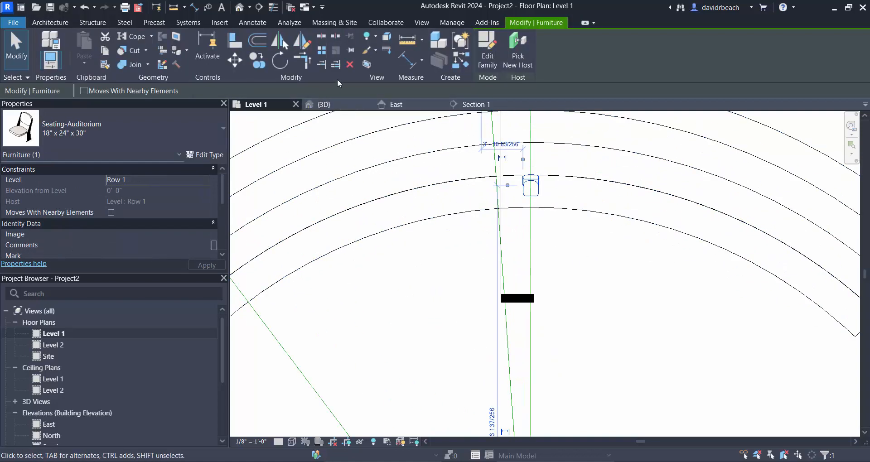
click(322, 51)
scroll(410, 223, down, 4)
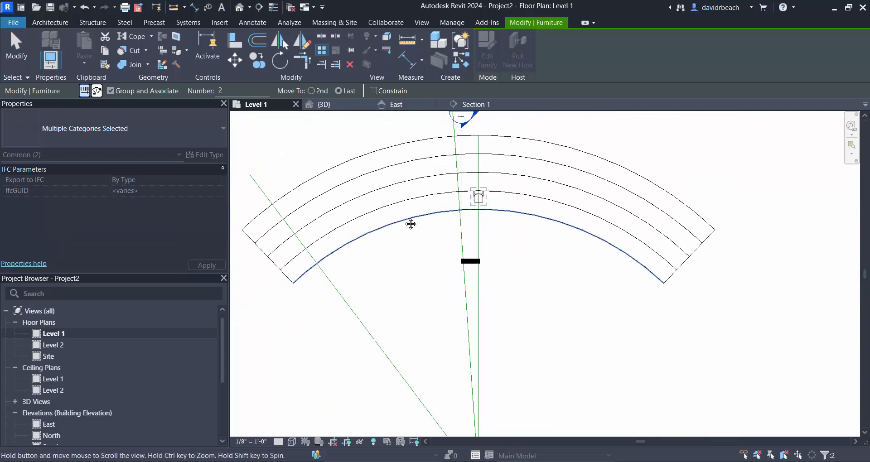
scroll(472, 228, down, 2)
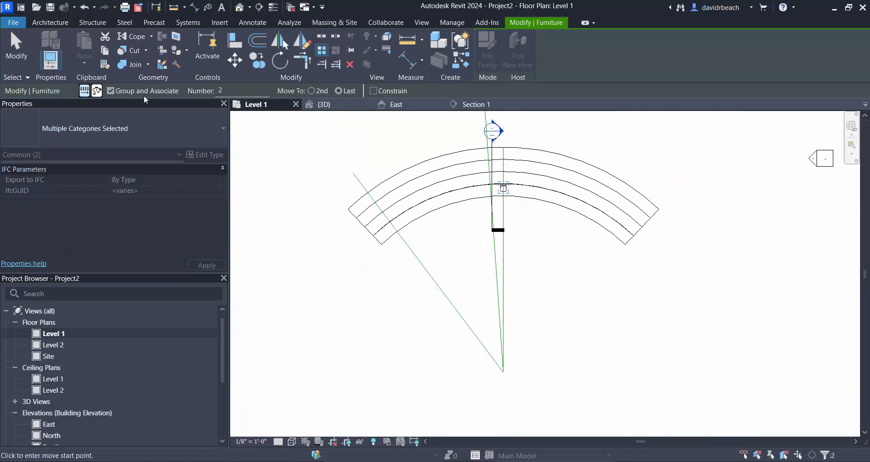
click(96, 91)
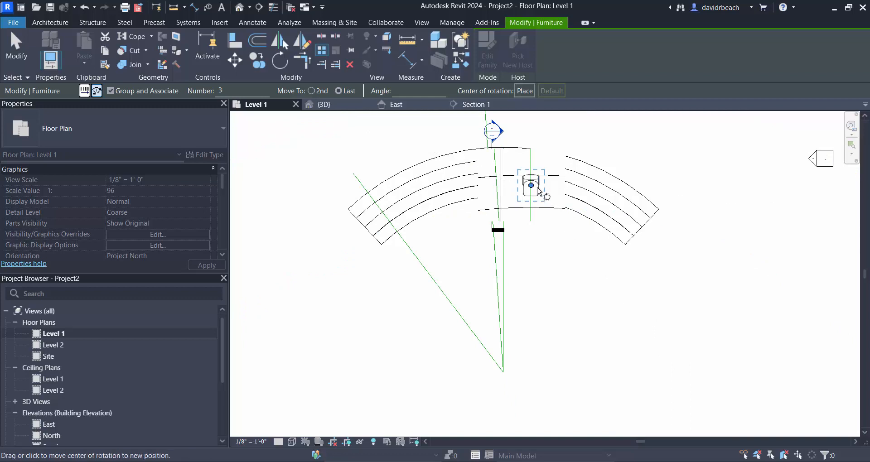
drag(535, 191, 503, 371)
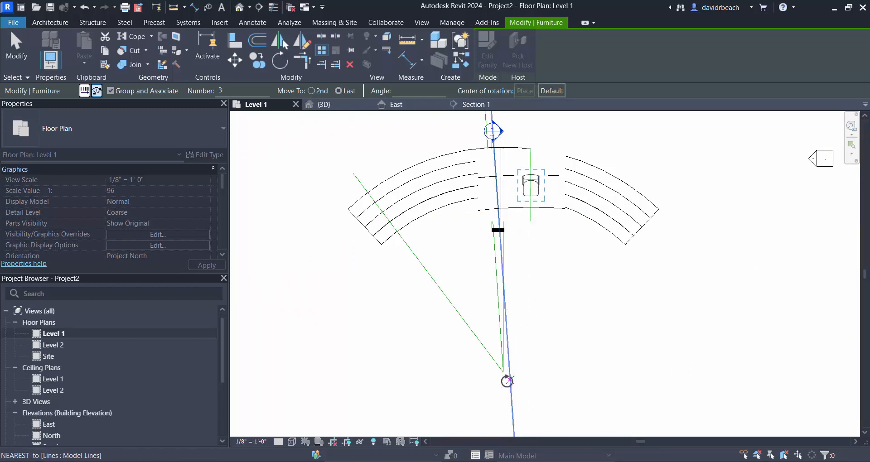
click(555, 332)
scroll(564, 319, down, 7)
middle_drag(588, 291, 558, 218)
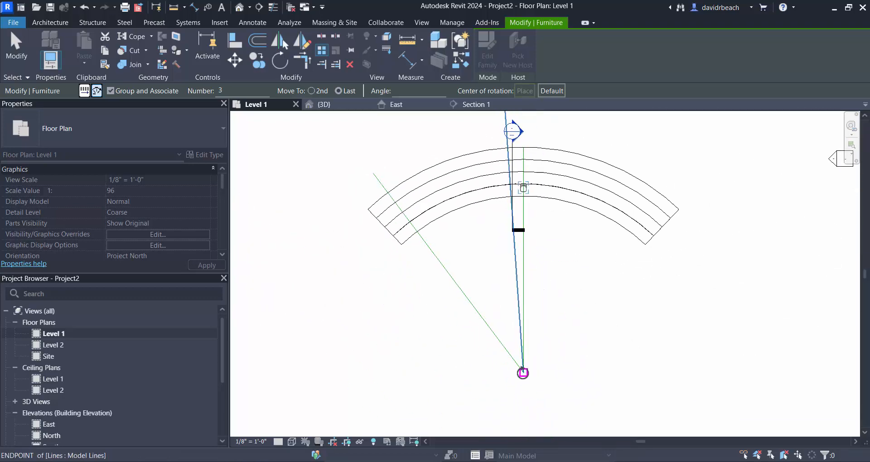
click(523, 373)
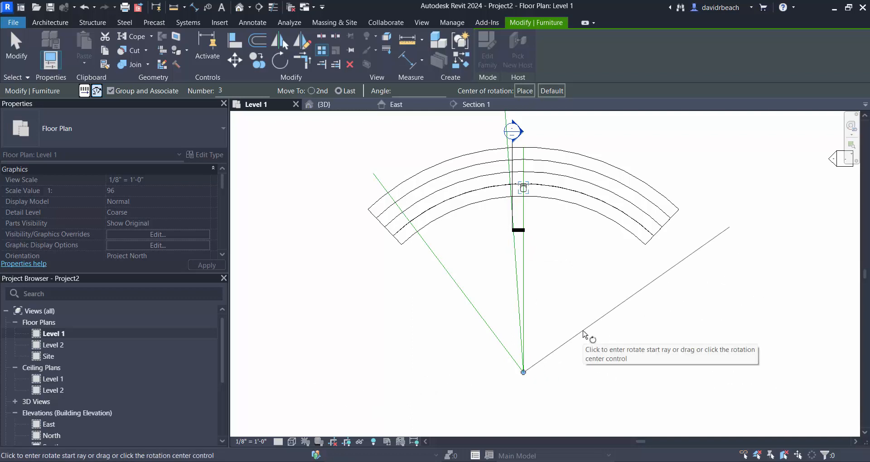
- Array the seat along its row from the vertical line to the outer angled guide line with a count of 20
scroll(524, 181, up, 3)
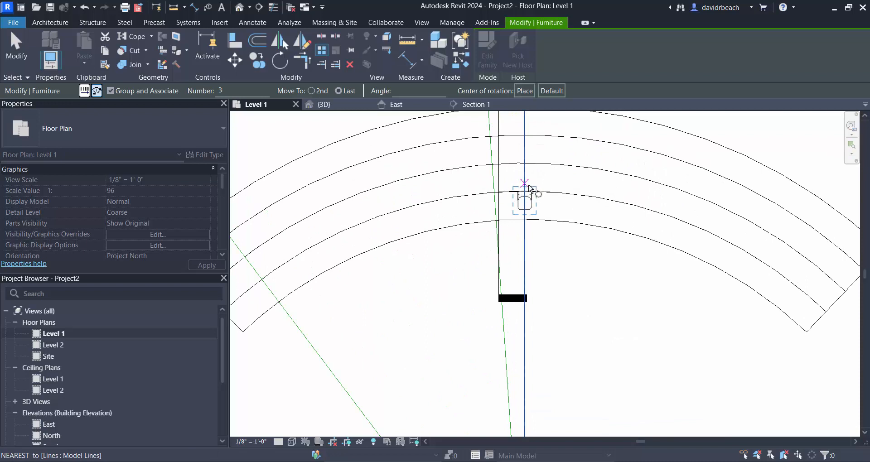
click(525, 191)
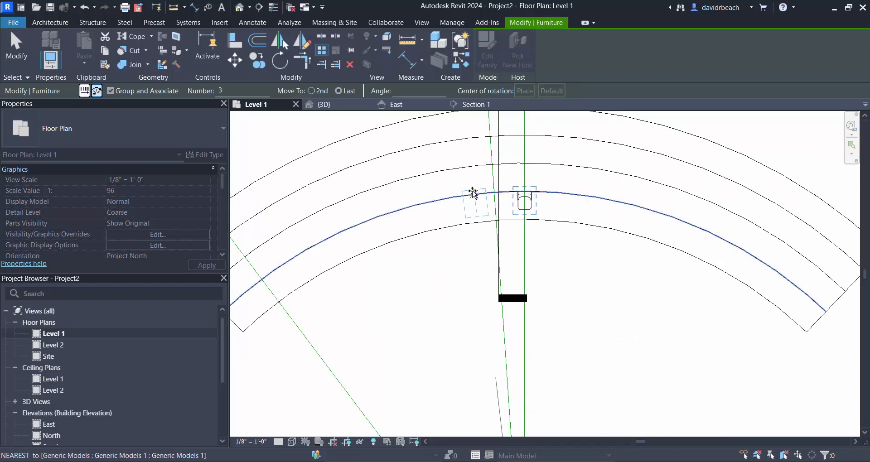
scroll(521, 193, down, 3)
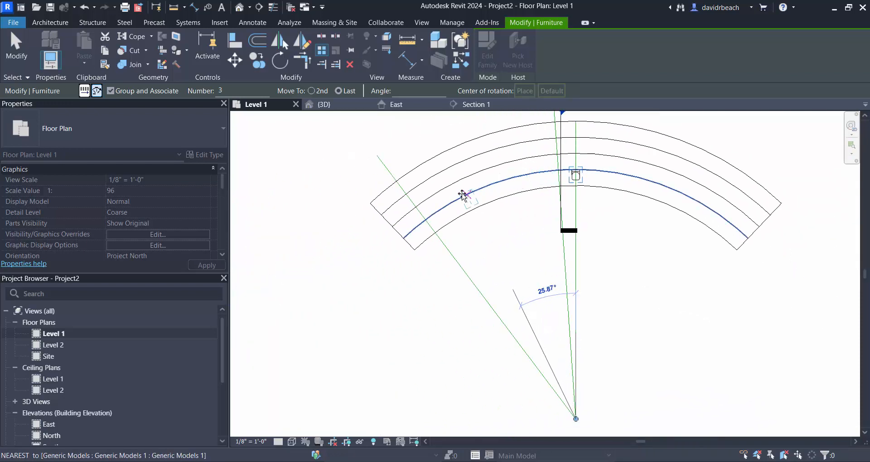
click(428, 222)
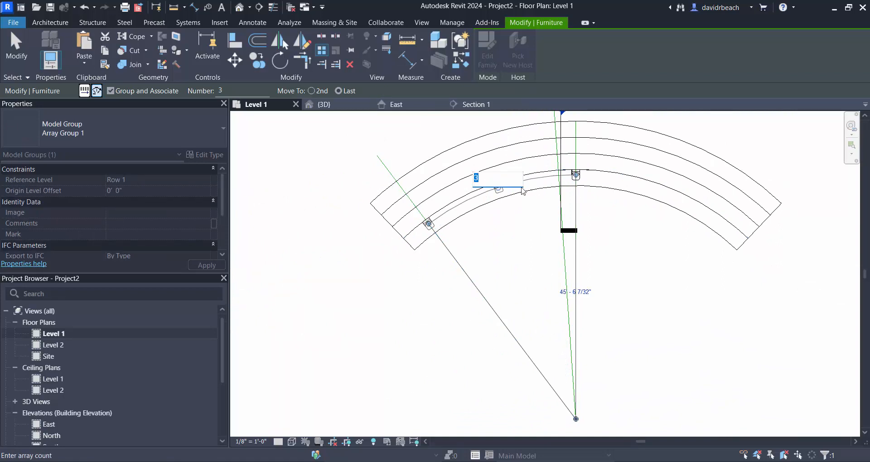
scroll(494, 193, up, 2)
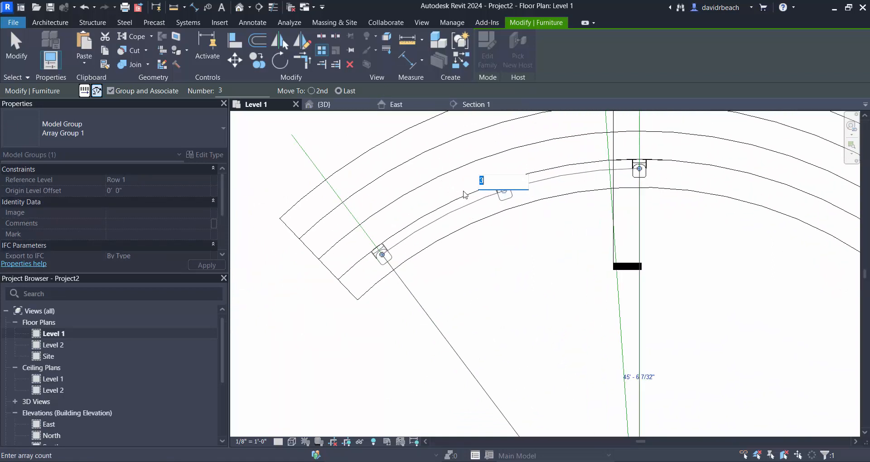
text(20)
key(Return)
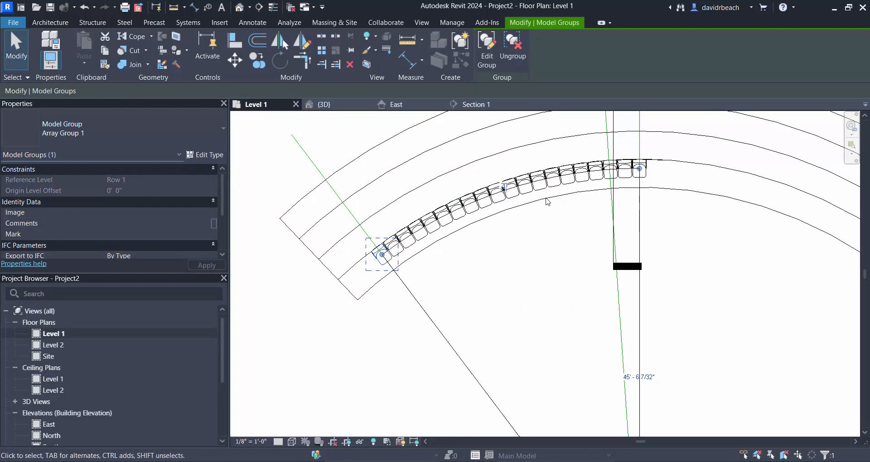
- Move the seat array's start from the vertical line to the nearby angled guide line
scroll(581, 207, up, 2)
scroll(585, 322, down, 5)
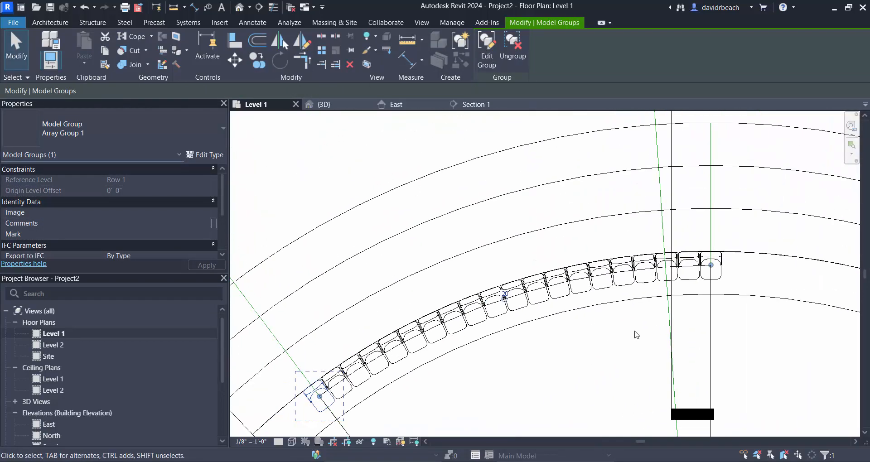
scroll(705, 266, up, 4)
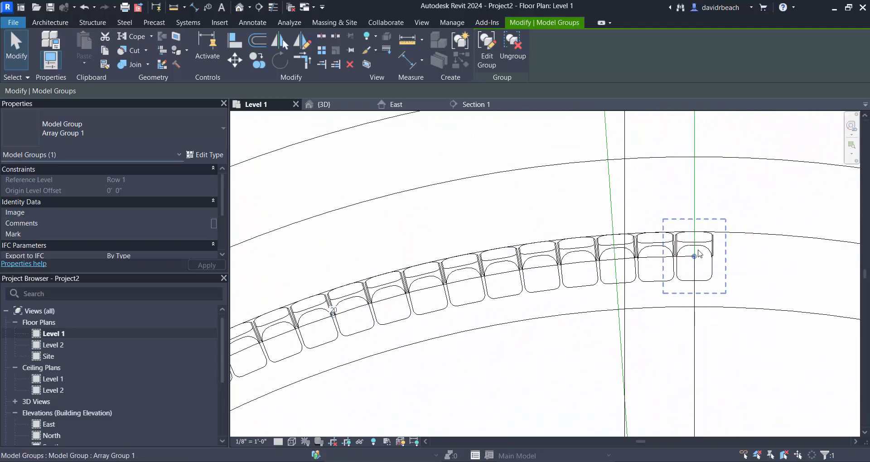
scroll(703, 264, up, 3)
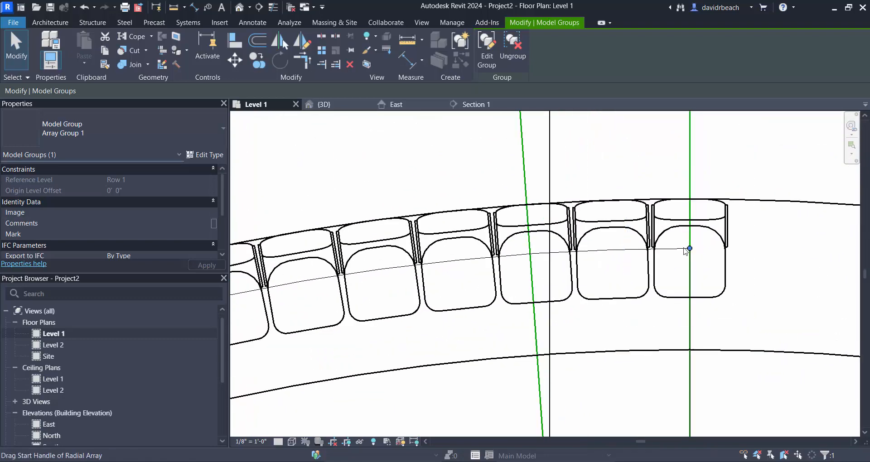
drag(692, 250, 531, 256)
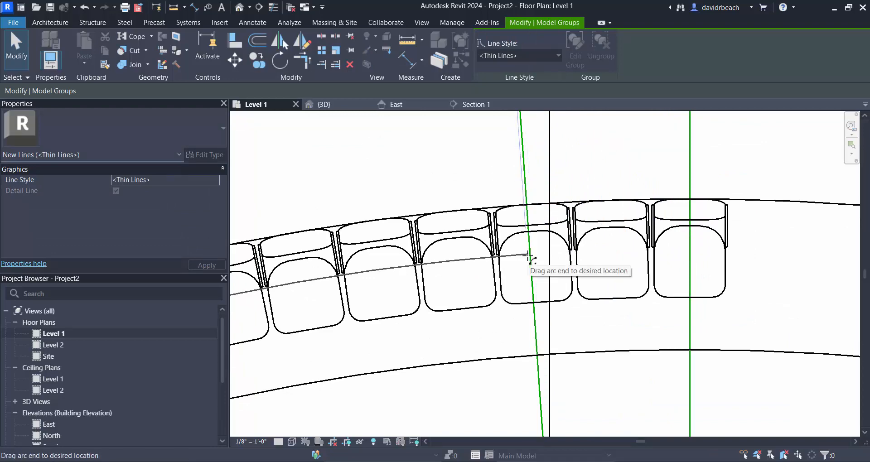
- Set the seat array's count to 18 and check the spacing at the row's inner end
scroll(579, 281, down, 5)
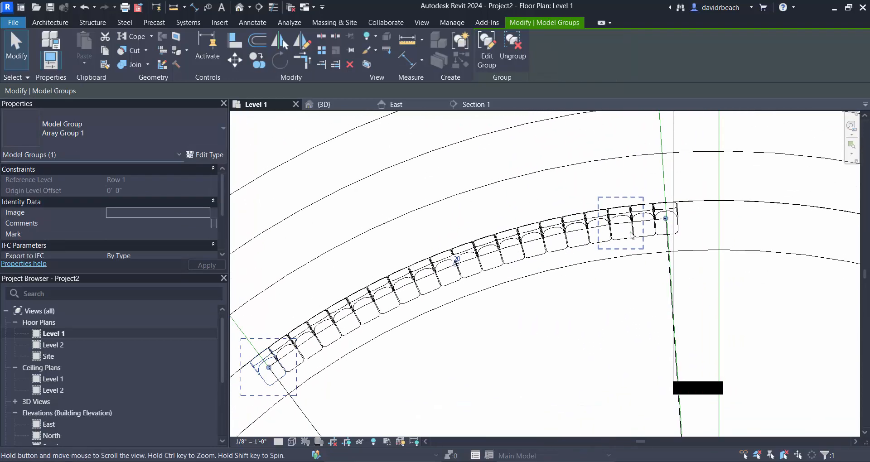
scroll(479, 244, up, 5)
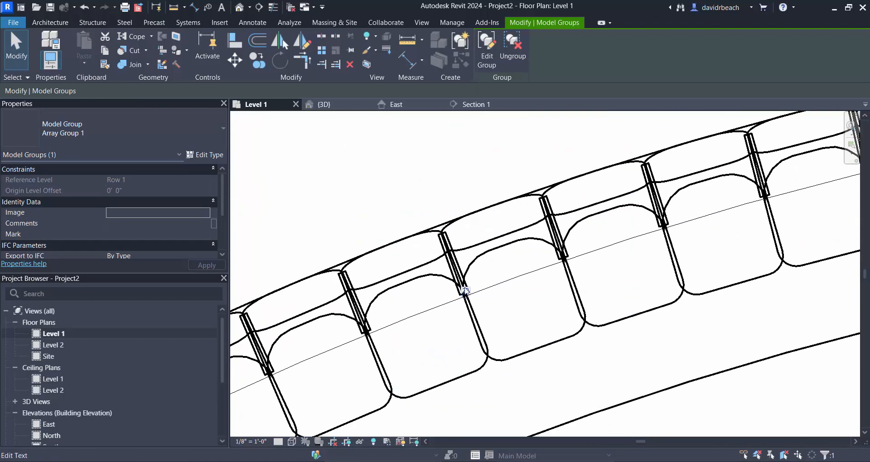
click(481, 283)
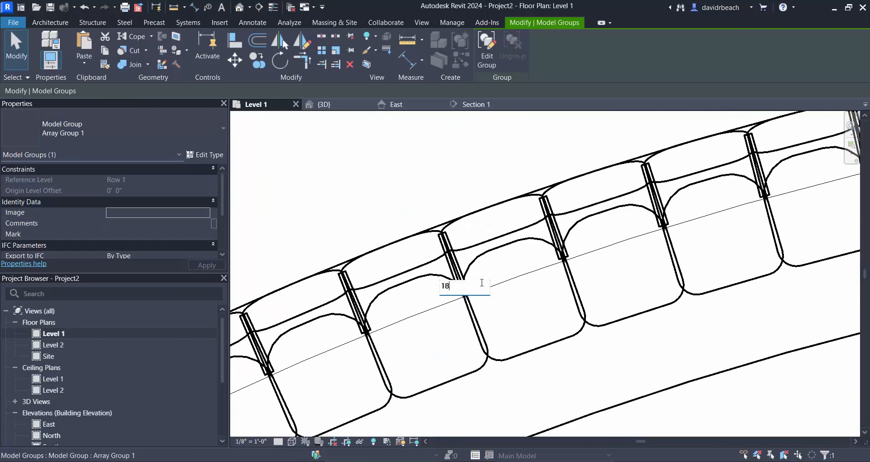
text(18)
key(Return)
scroll(509, 285, down, 8)
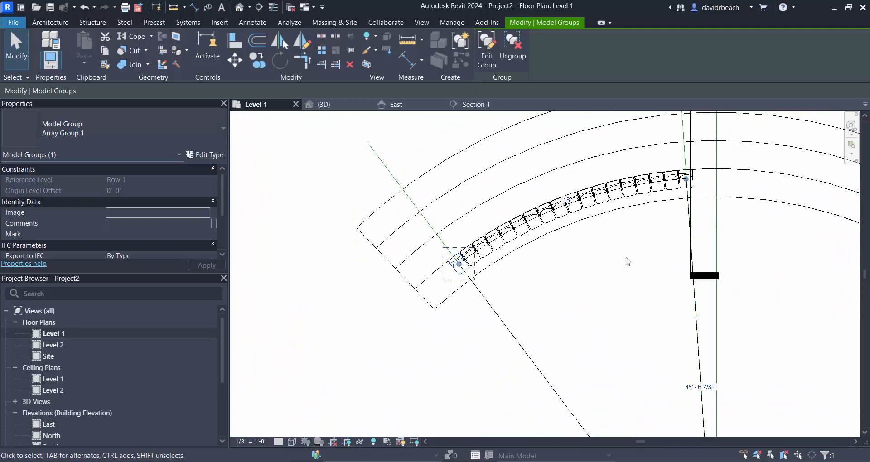
click(623, 262)
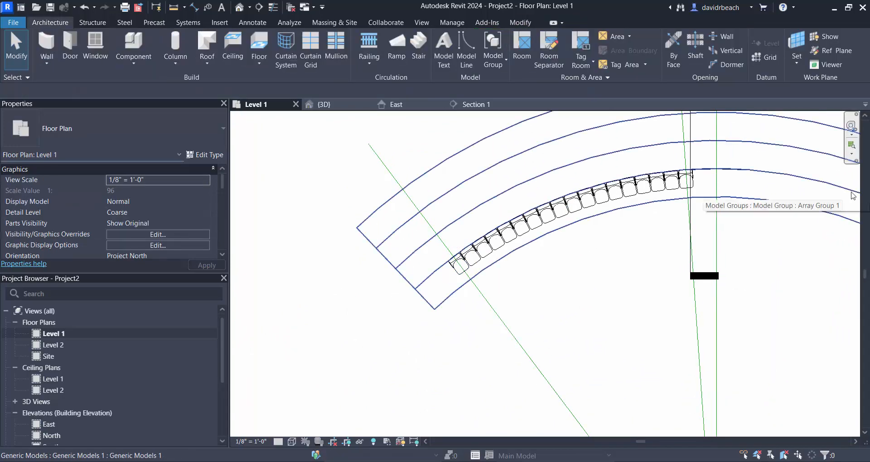
scroll(653, 175, up, 4)
middle_drag(767, 210, 663, 244)
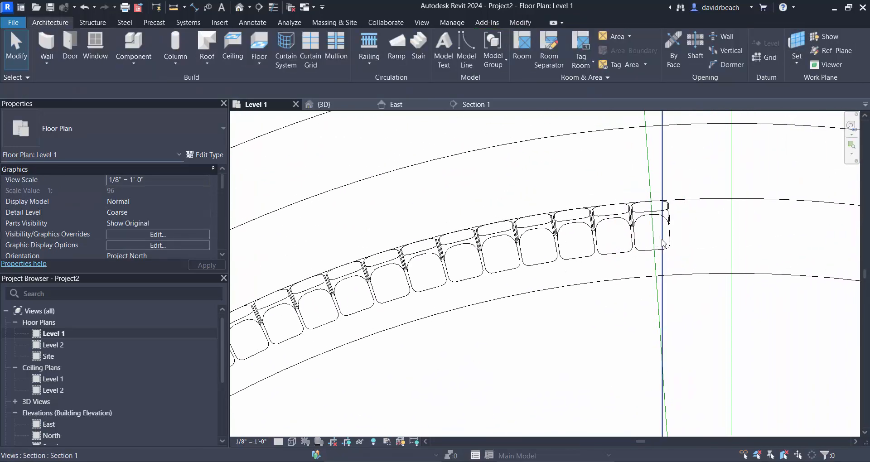
- Copy the first row's innermost seat group 3'-0" back onto the second tread's arc at the angled guide line
click(663, 243)
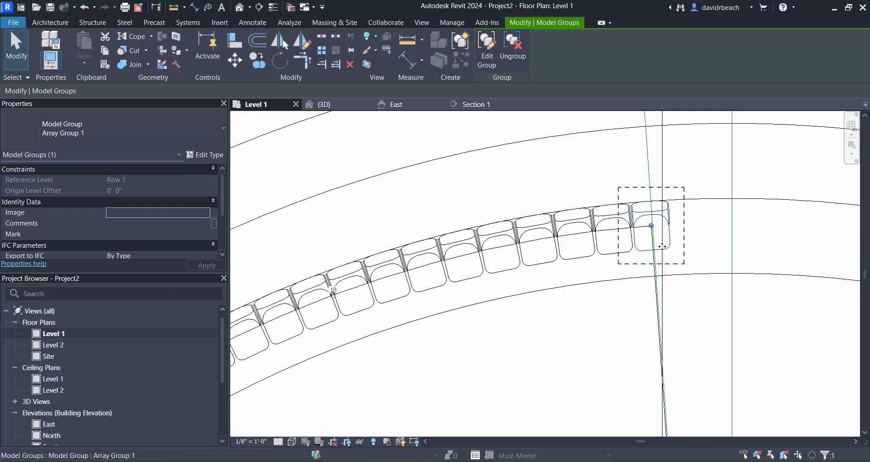
key(c)
key(o)
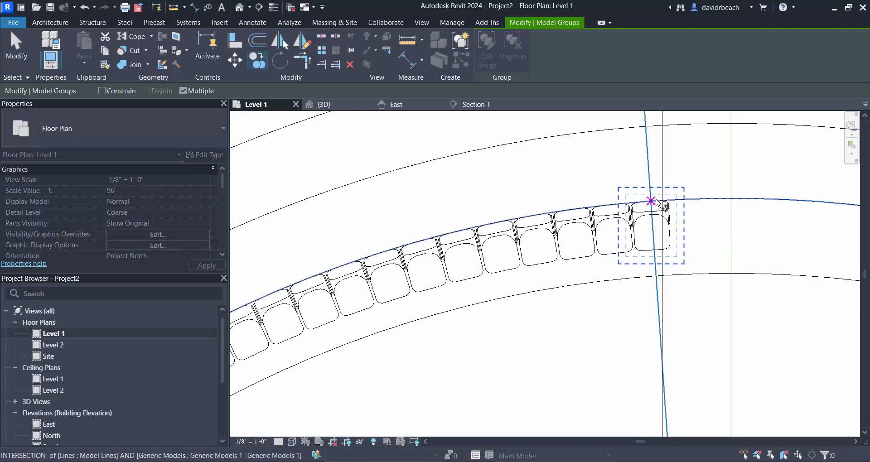
scroll(652, 201, up, 3)
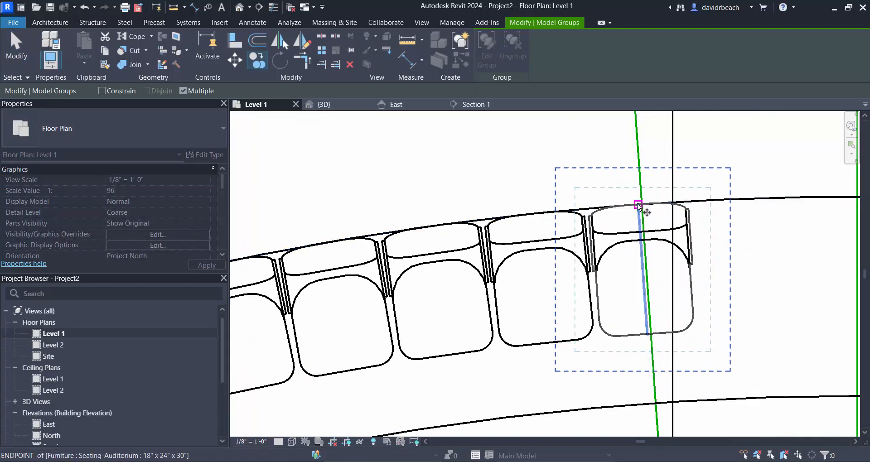
click(639, 205)
scroll(630, 154, down, 1)
middle_drag(630, 154, 655, 319)
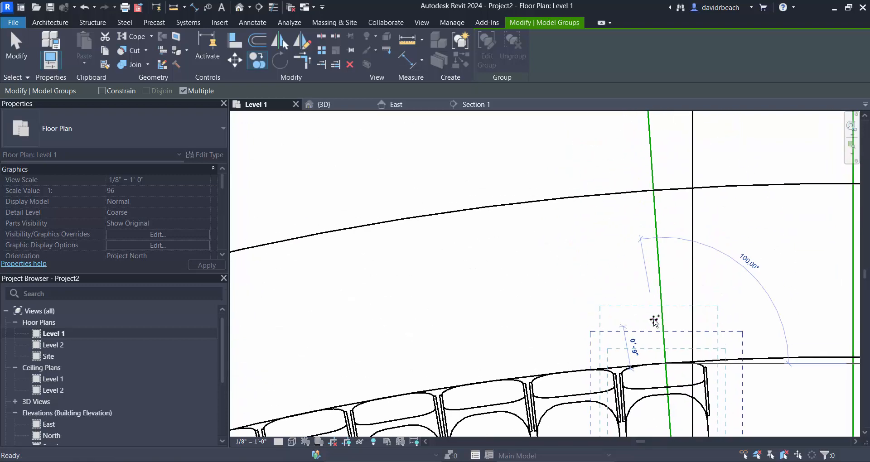
click(651, 193)
key(Escape)
key(Escape)
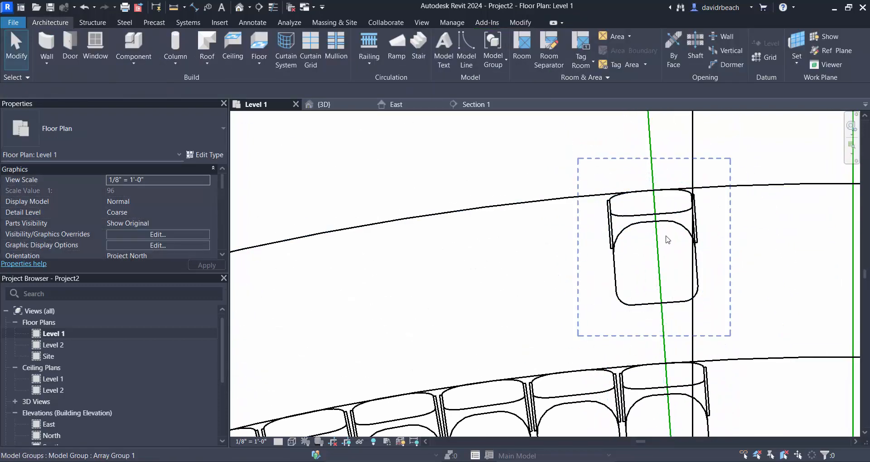
- Ungroup the copied seat and set its level to Row 2
click(679, 223)
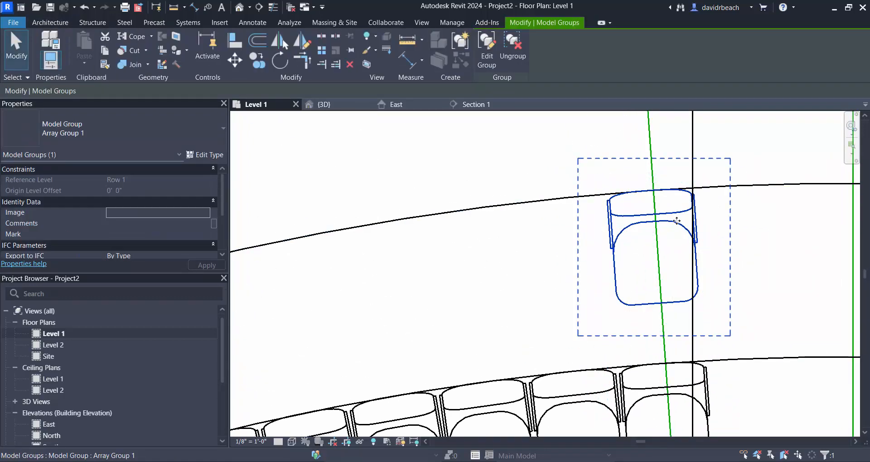
click(509, 50)
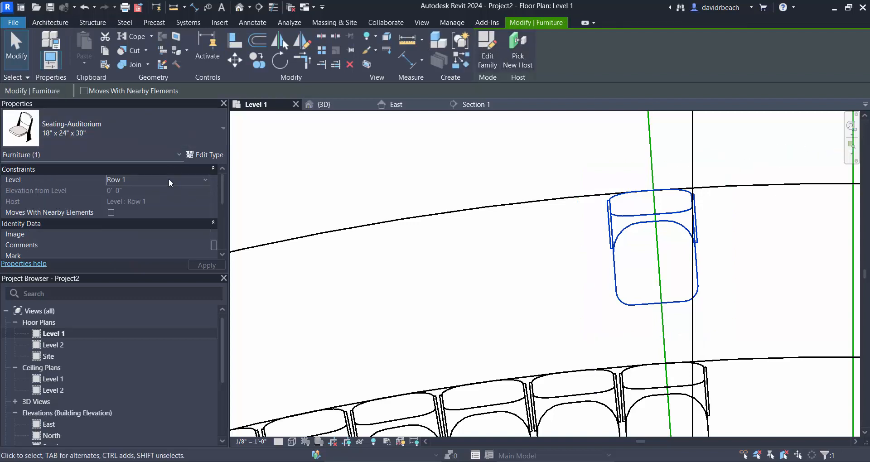
click(206, 180)
click(116, 208)
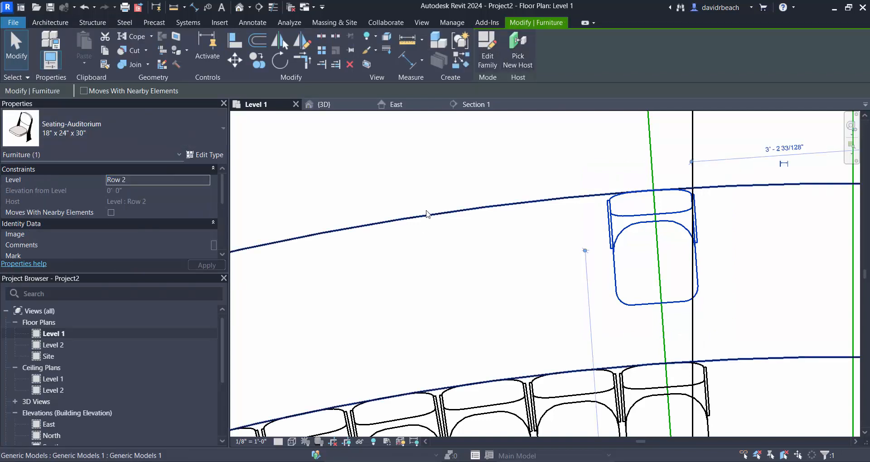
click(450, 162)
- Start a radial array of the Row 2 seat with its centre of rotation at the guide lines' common endpoint
click(641, 224)
scroll(602, 229, down, 3)
middle_drag(602, 230, 641, 192)
scroll(661, 195, down, 2)
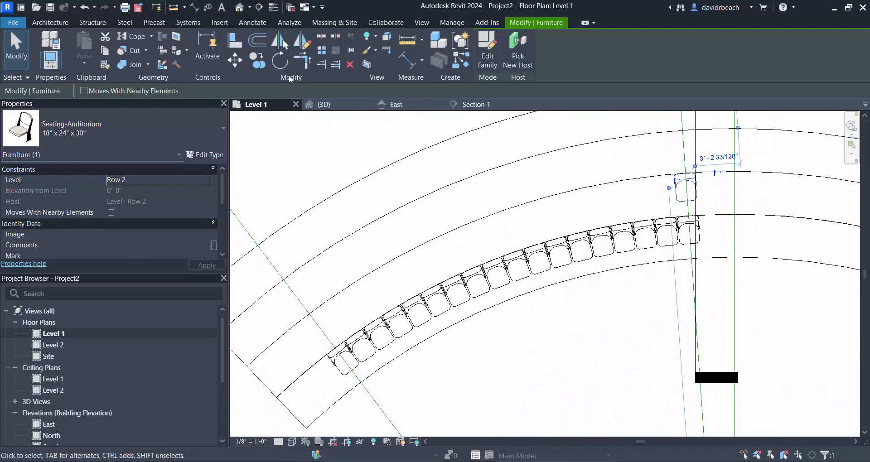
click(321, 50)
click(93, 90)
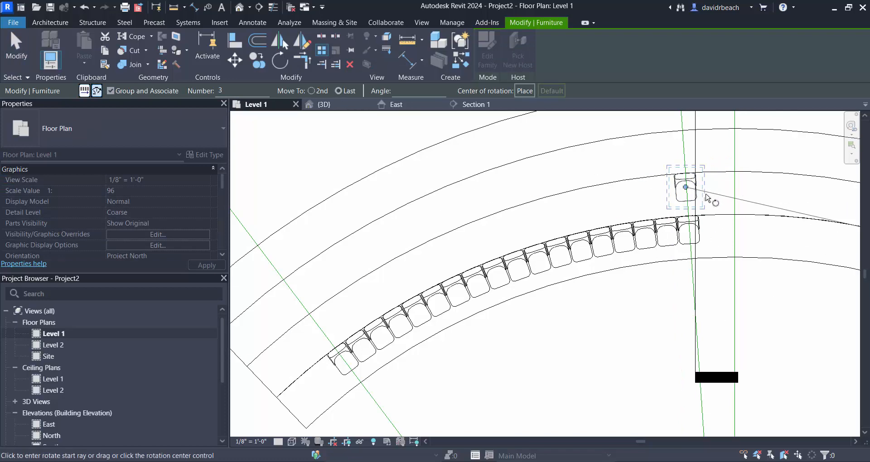
scroll(720, 208, down, 4)
scroll(726, 237, down, 1)
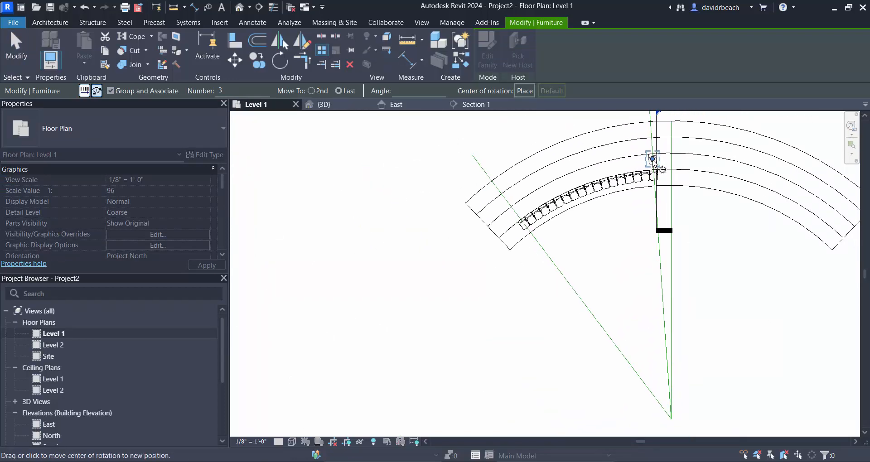
click(653, 159)
click(671, 417)
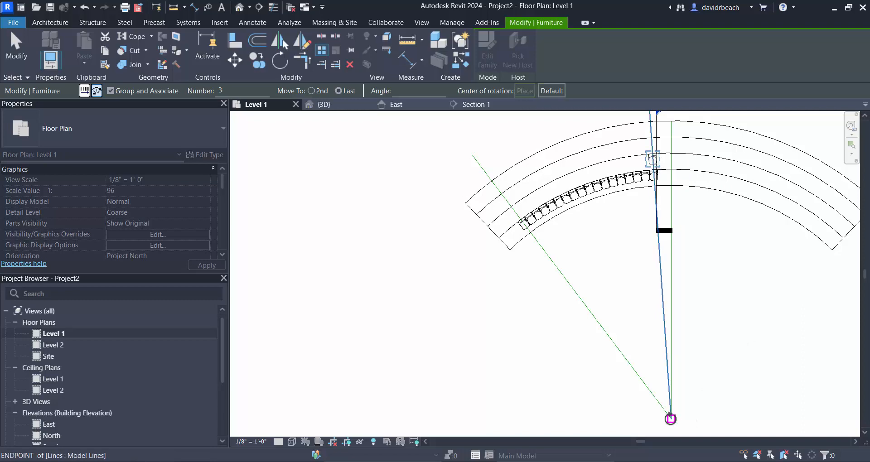
- Array the Row 2 seat from the inner angled guide line to the outer one with a count of 19
scroll(658, 142, up, 5)
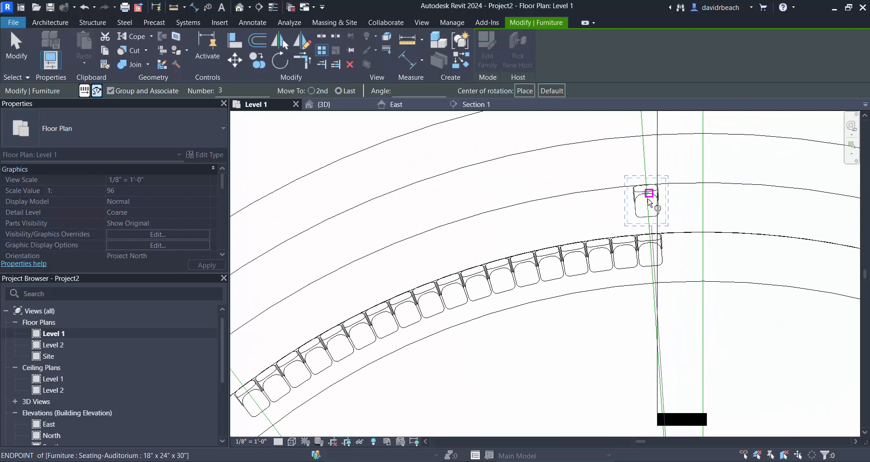
scroll(653, 193, up, 3)
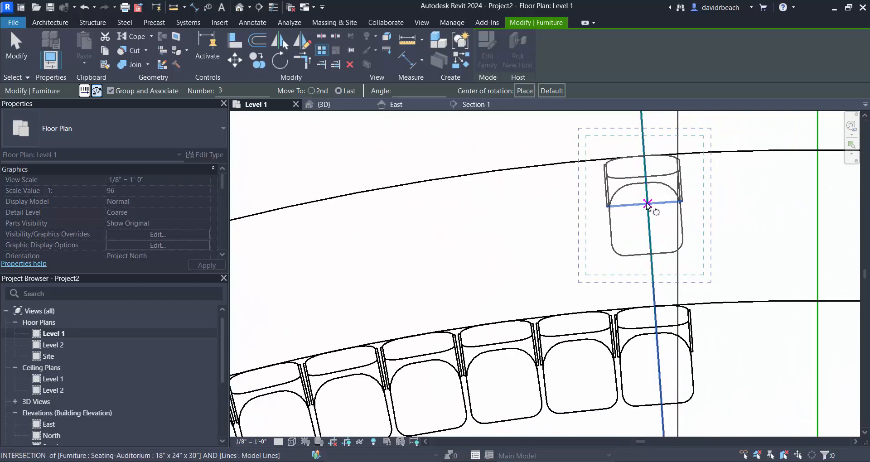
click(643, 156)
scroll(598, 194, down, 5)
scroll(530, 218, up, 2)
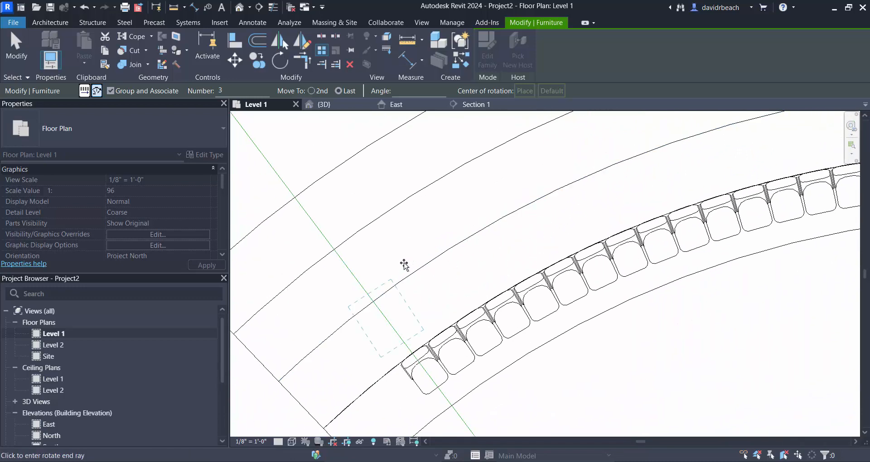
scroll(371, 311, up, 2)
click(365, 344)
scroll(367, 309, down, 4)
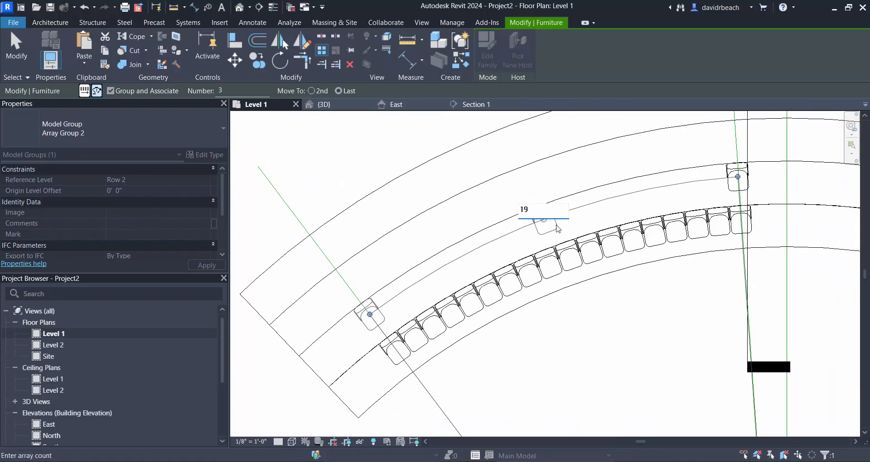
key(Return)
key(Escape)
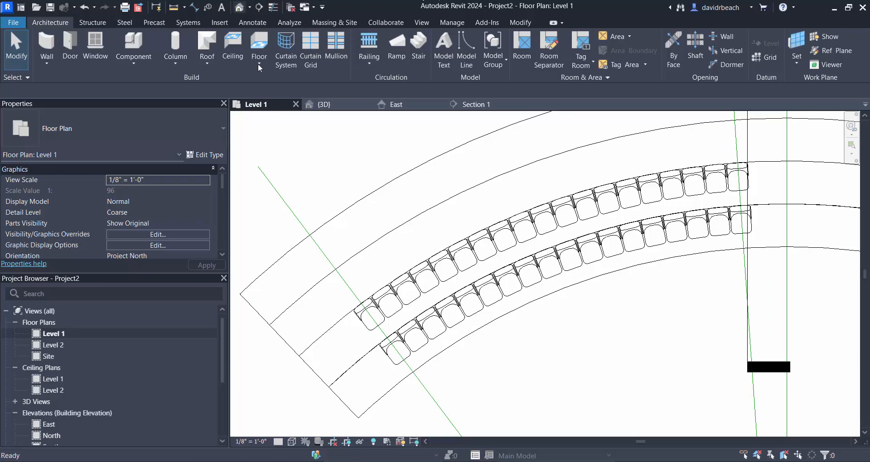
- Inspect the two seating rows on the theater rake in the 3D view
click(239, 7)
shift+middle_drag(478, 261, 517, 284)
scroll(443, 343, up, 1)
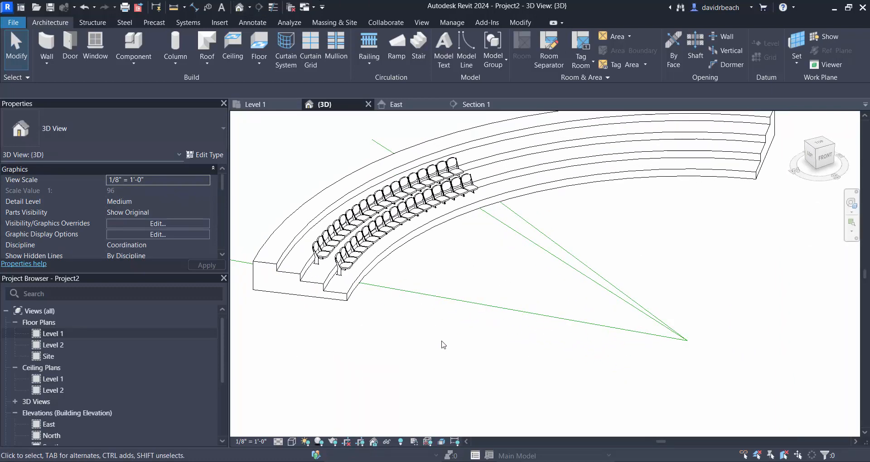